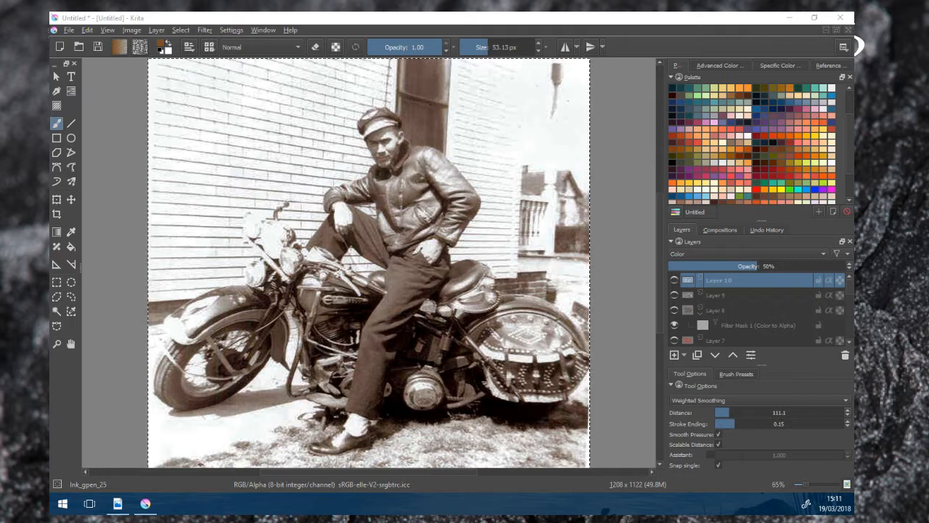
- Switch to Paint Shop Pro and look through its photo enhancement, photo fix and noise removal commands
{"action": "left_click", "coordinate": [289, 30]}
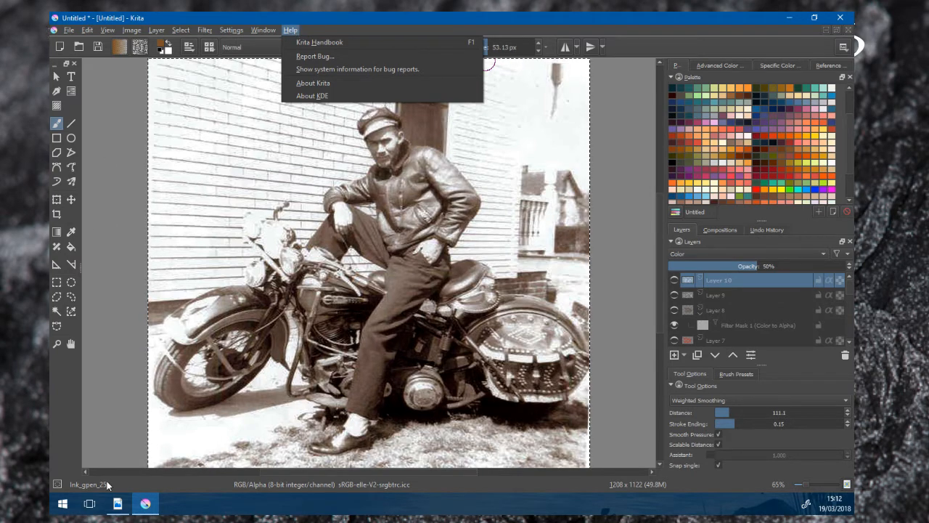
{"action": "left_click", "coordinate": [118, 504]}
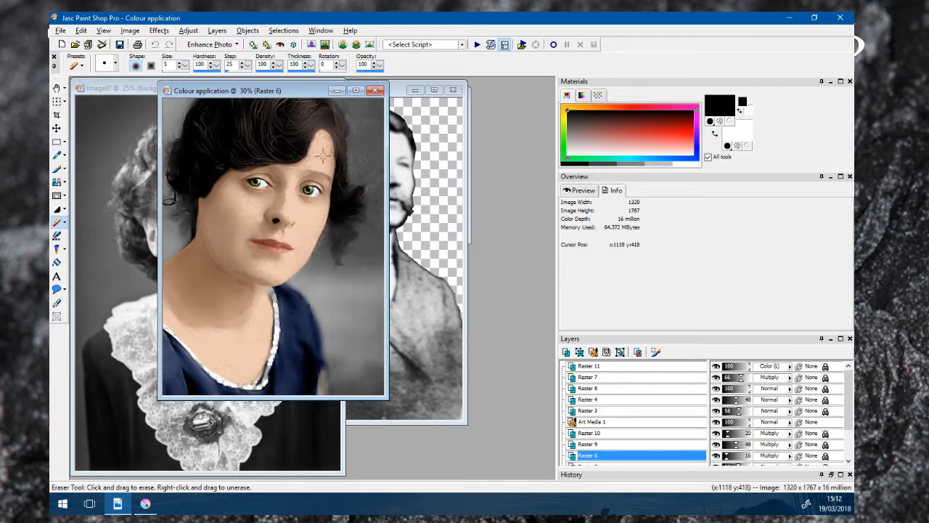
{"action": "left_click", "coordinate": [210, 45]}
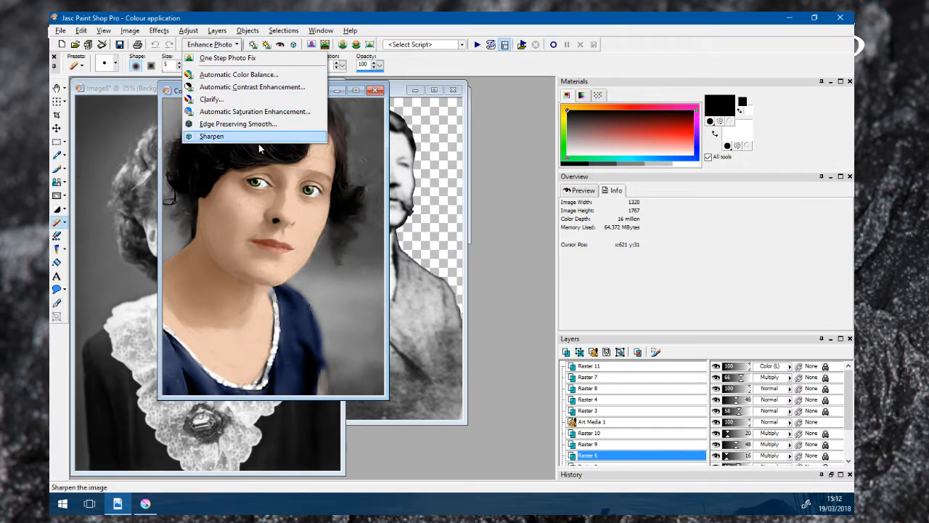
{"action": "left_click", "coordinate": [209, 32]}
{"action": "left_click", "coordinate": [209, 34]}
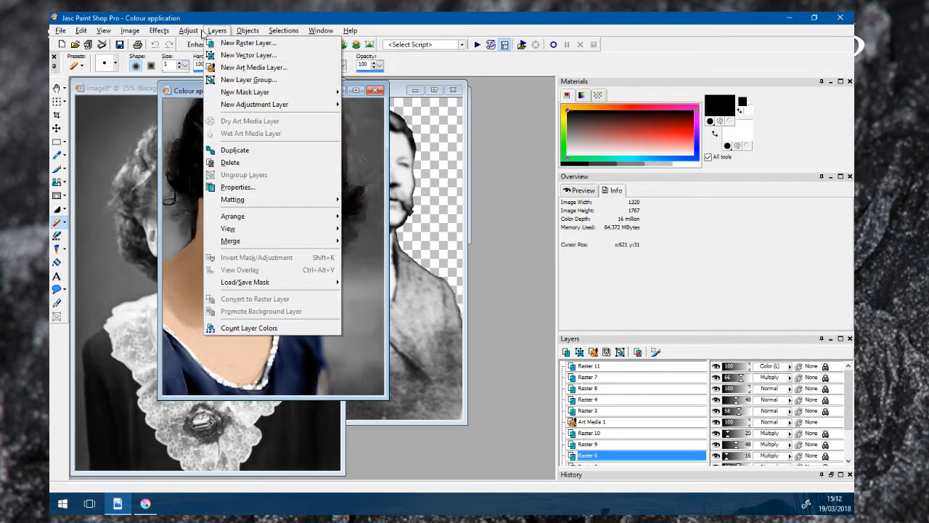
{"action": "mouse_move", "coordinate": [188, 31]}
{"action": "mouse_move", "coordinate": [256, 56]}
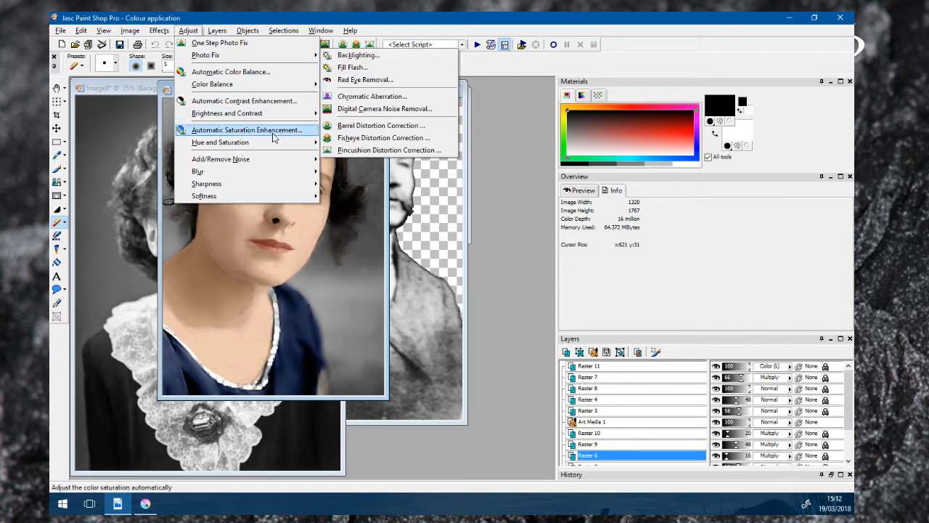
{"action": "mouse_move", "coordinate": [287, 161]}
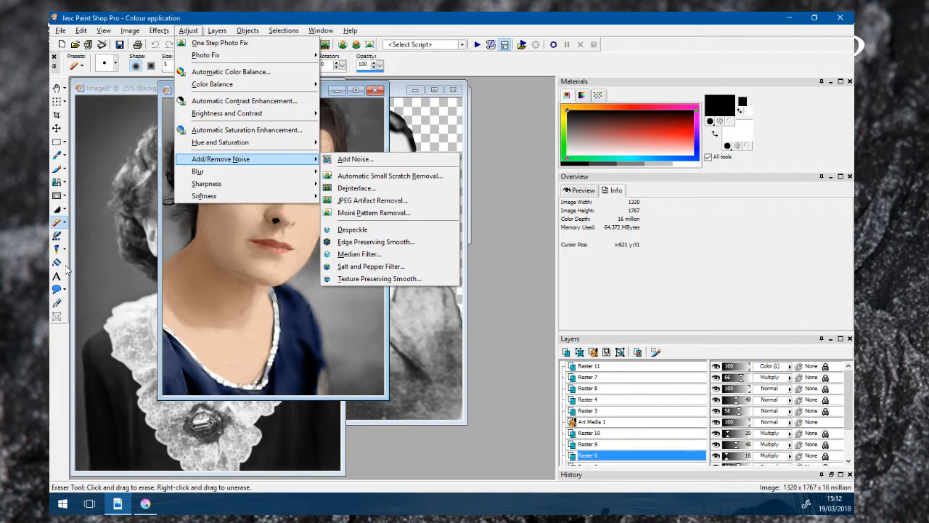
{"action": "left_click", "coordinate": [488, 97]}
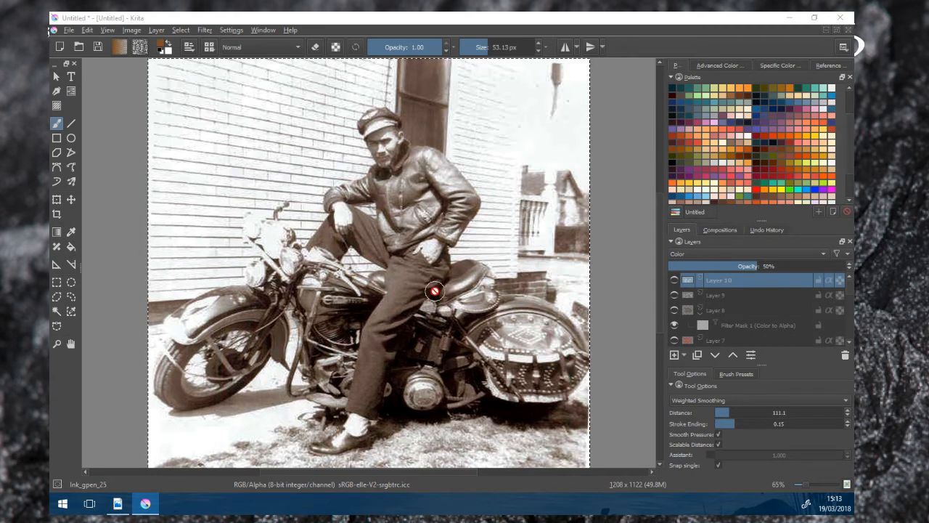
- In Krita, restore the motorcycle photo to a floating window and move it and the moustached man's portrait apart
{"action": "scroll", "coordinate": [434, 292], "scroll_direction": "down", "scroll_amount": 1}
{"action": "scroll", "coordinate": [434, 292], "scroll_direction": "up", "scroll_amount": 1}
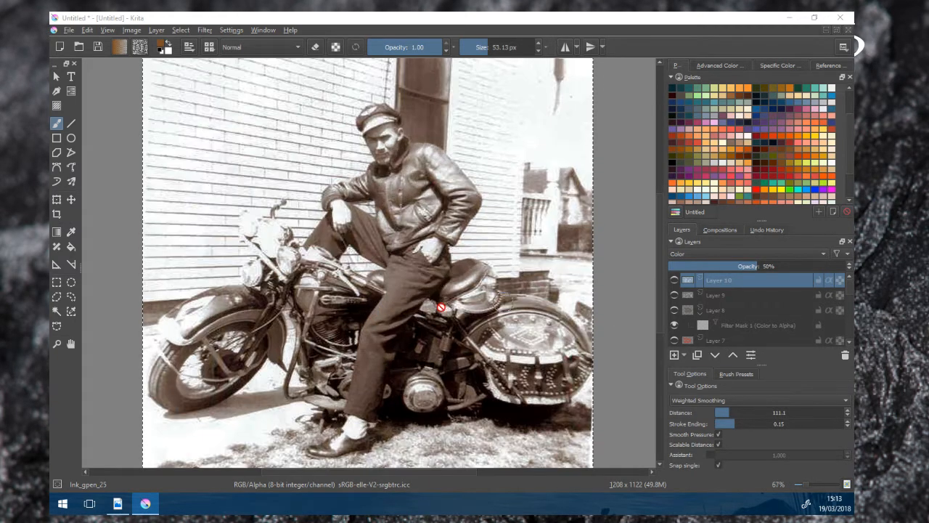
{"action": "scroll", "coordinate": [475, 294], "scroll_direction": "down", "scroll_amount": 1}
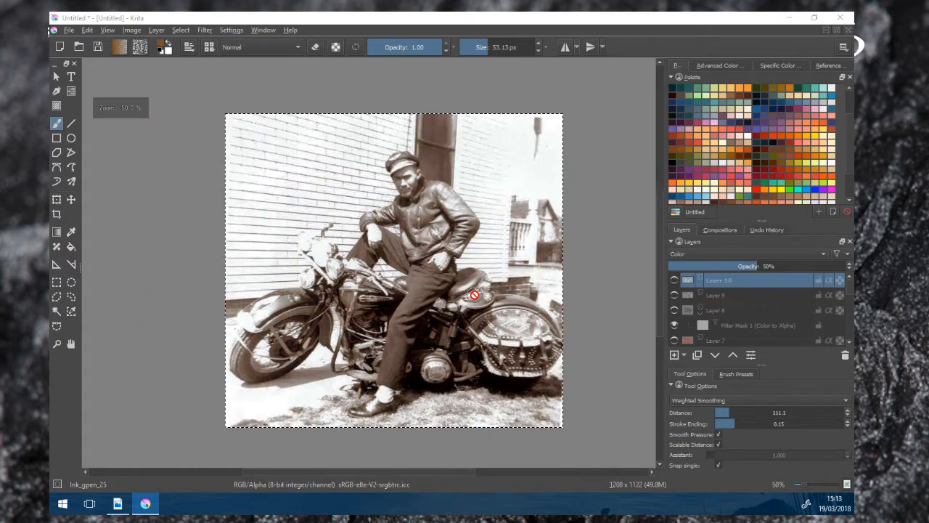
{"action": "left_click", "coordinate": [837, 30]}
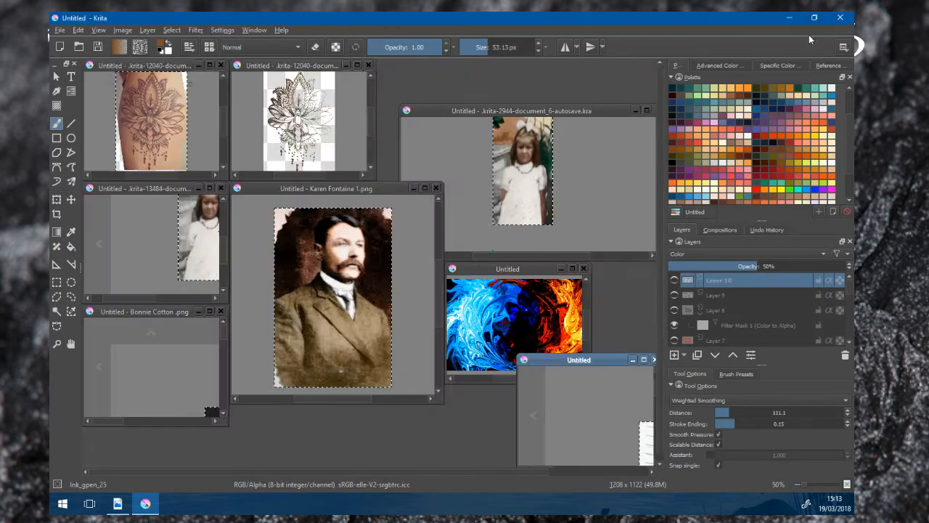
{"action": "left_click_drag", "start_coordinate": [284, 184], "coordinate": [181, 170]}
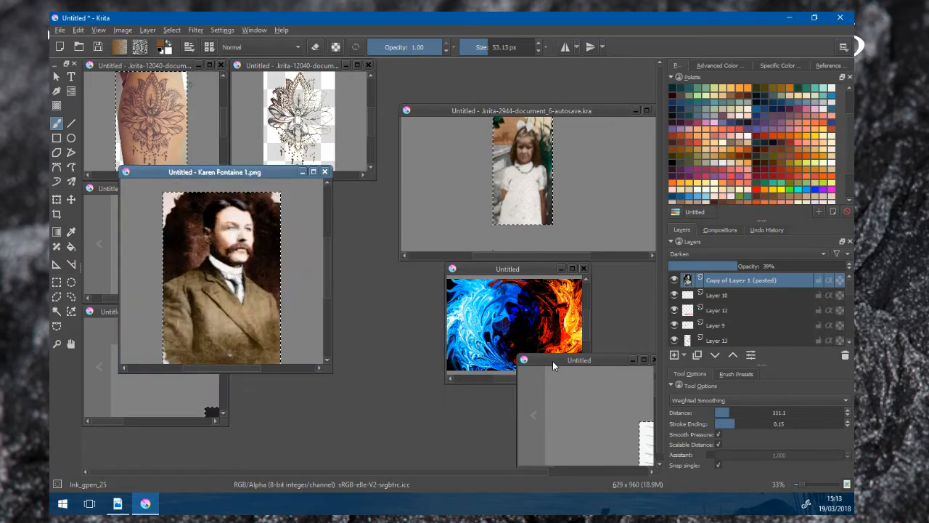
{"action": "left_click_drag", "start_coordinate": [553, 360], "coordinate": [418, 189]}
{"action": "scroll", "coordinate": [399, 295], "scroll_direction": "down", "scroll_amount": 4}
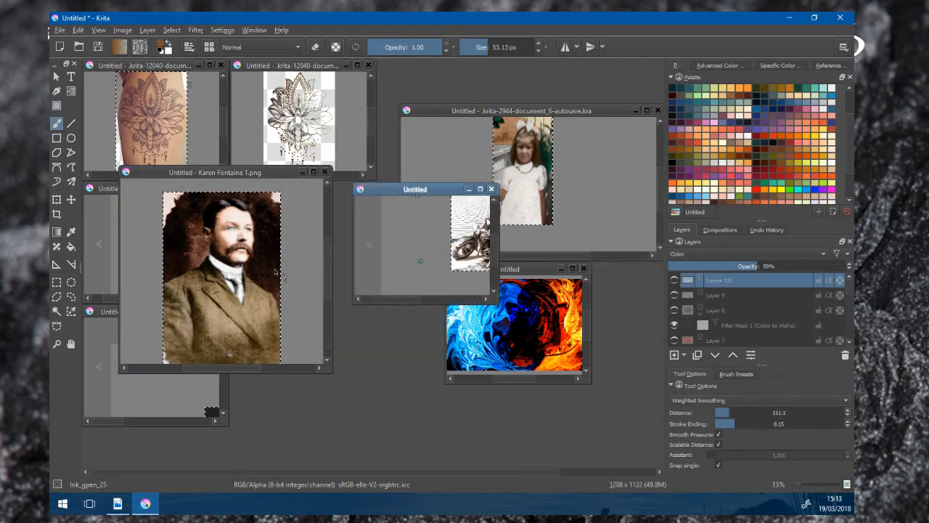
- Minimize the moustached man's portrait, the two documents below the tattoo photo, and both tattoo documents
{"action": "left_click", "coordinate": [303, 172]}
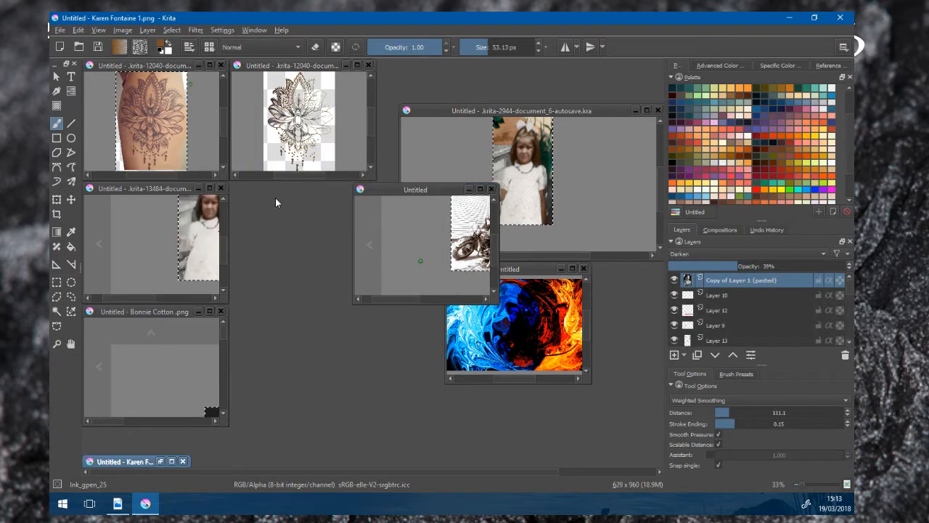
{"action": "left_click", "coordinate": [196, 312]}
{"action": "left_click", "coordinate": [198, 310]}
{"action": "left_click", "coordinate": [198, 188]}
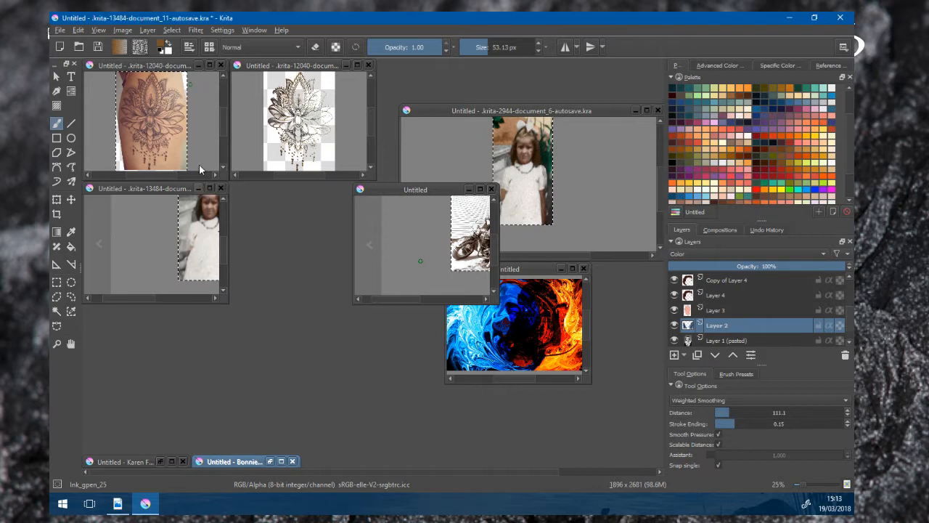
{"action": "left_click", "coordinate": [192, 65]}
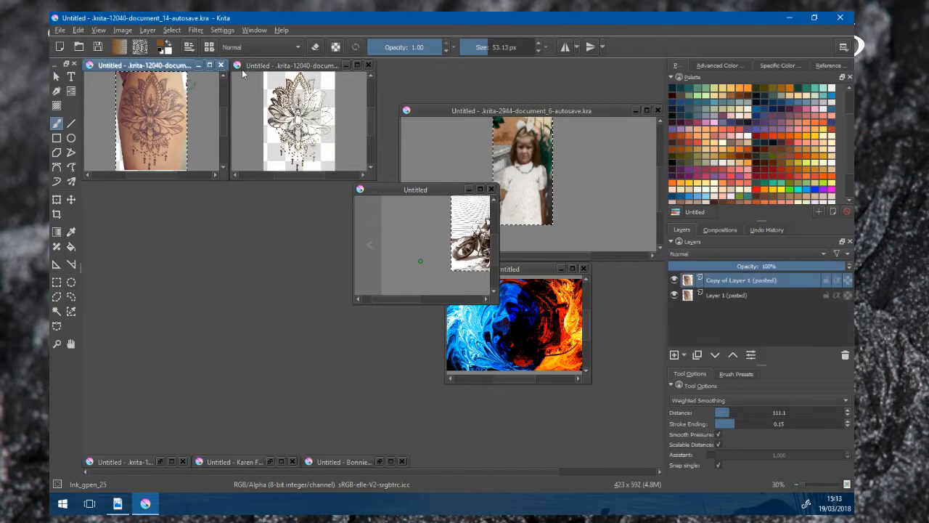
{"action": "left_click", "coordinate": [198, 65]}
{"action": "left_click", "coordinate": [345, 65]}
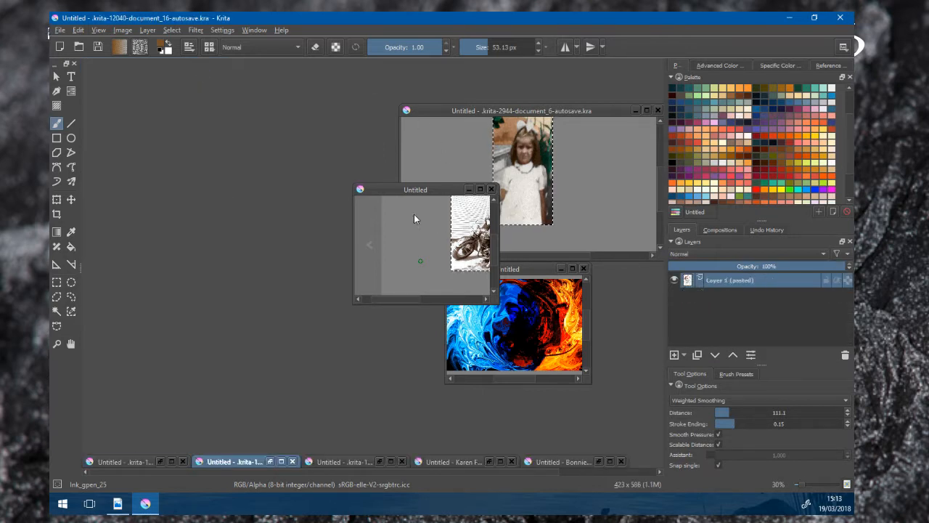
- Move the motorcycle photo's window to free space, maximize it and bring the whole photo into view
{"action": "left_click_drag", "start_coordinate": [409, 188], "coordinate": [206, 141]}
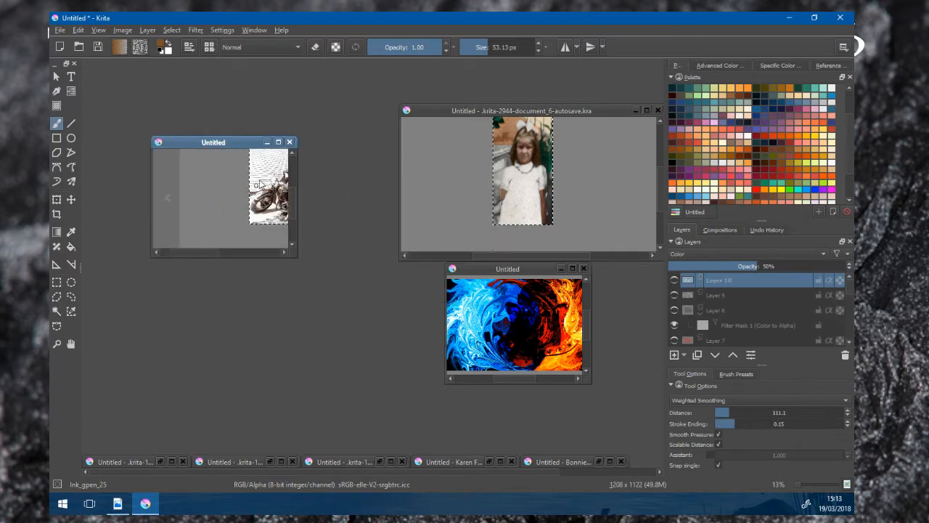
{"action": "left_click", "coordinate": [278, 142]}
{"action": "scroll", "coordinate": [352, 201], "scroll_direction": "up", "scroll_amount": 4}
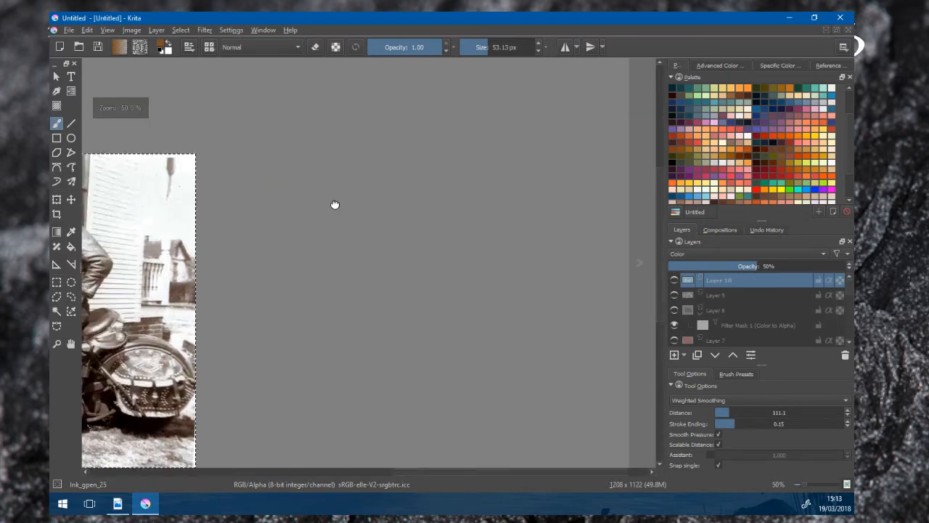
{"action": "left_click_drag", "start_coordinate": [335, 204], "coordinate": [570, 191]}
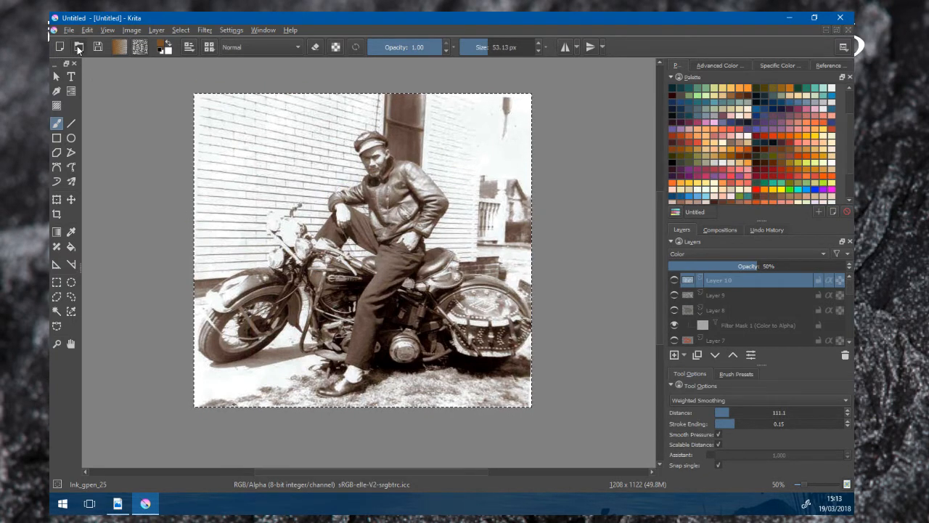
- Open ".1950s guy on bikebefore and after.png-autosave.kra" from the photo restore folder and select the whole canvas
{"action": "left_click", "coordinate": [78, 48]}
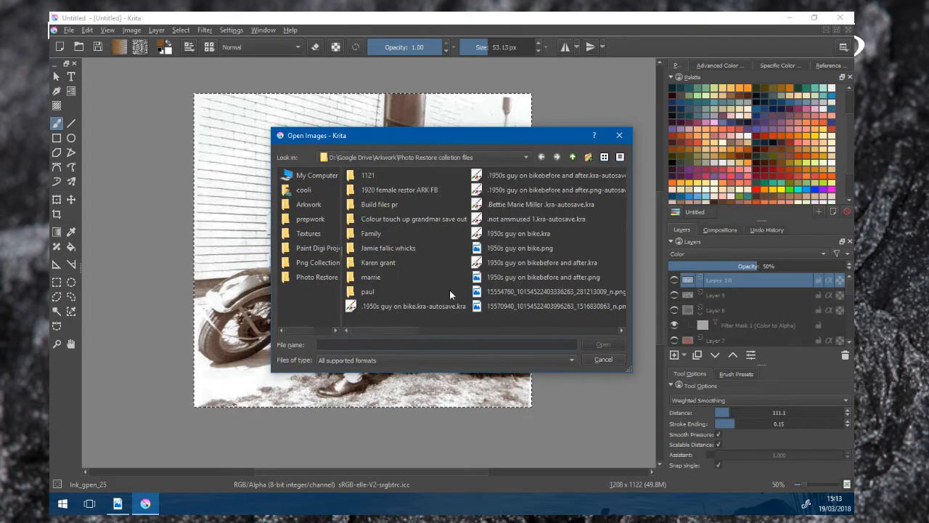
{"action": "left_click", "coordinate": [532, 190]}
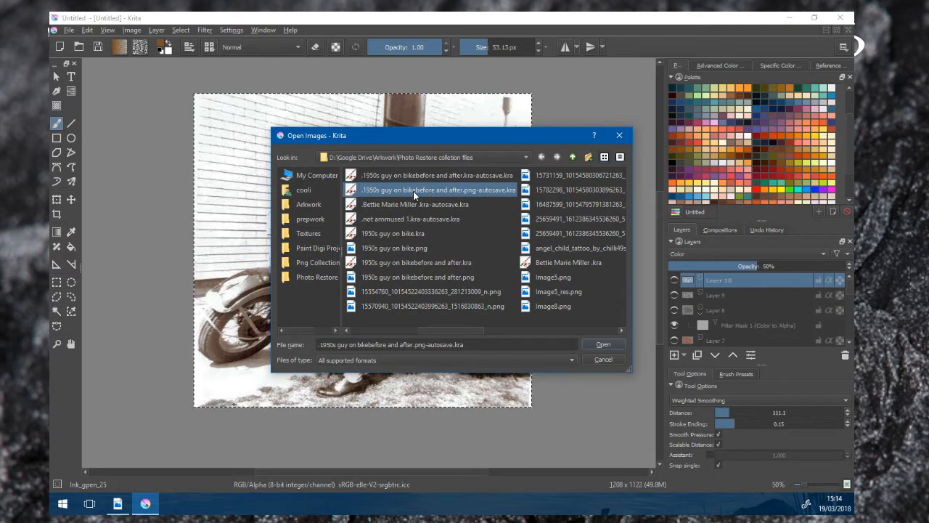
{"action": "double_click", "coordinate": [413, 191]}
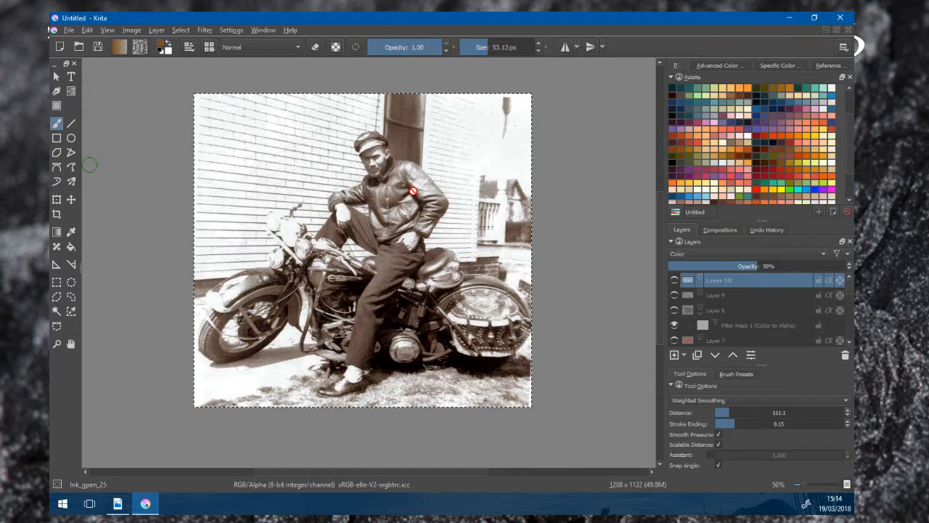
{"action": "key", "text": "ctrl+a"}
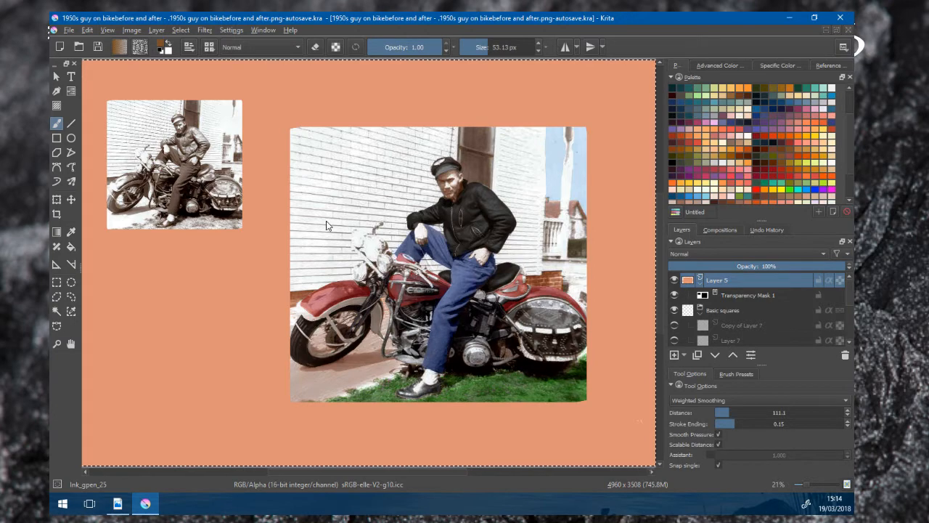
- Examine the original sepia photo up close, focusing on the man's face, eyes and leather jacket
{"action": "scroll", "coordinate": [161, 180], "scroll_direction": "up", "scroll_amount": 6}
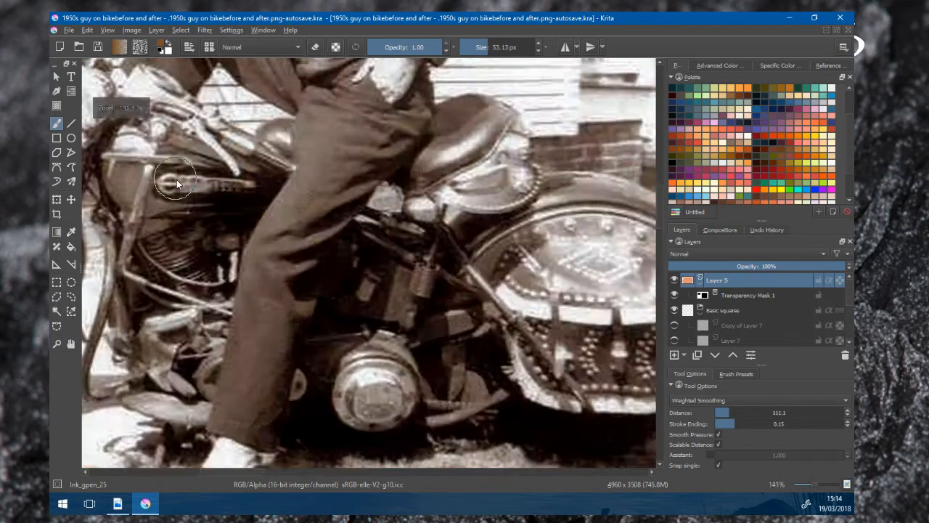
{"action": "left_click_drag", "start_coordinate": [218, 190], "coordinate": [428, 273]}
{"action": "left_click_drag", "start_coordinate": [439, 235], "coordinate": [367, 363]}
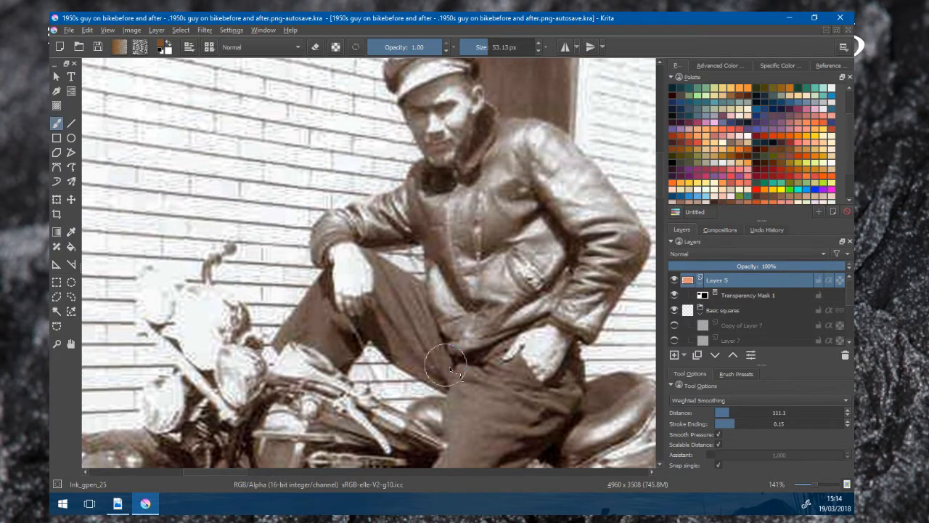
{"action": "scroll", "coordinate": [494, 147], "scroll_direction": "up", "scroll_amount": 10}
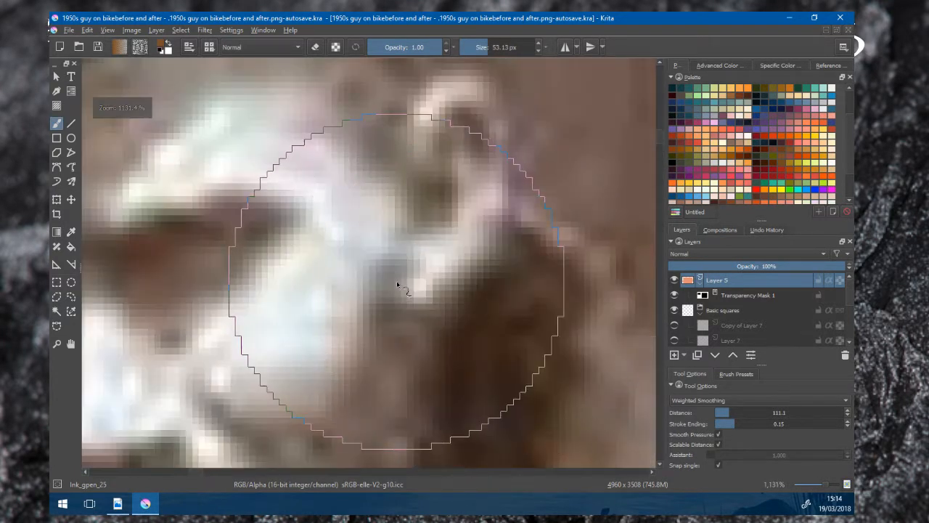
{"action": "scroll", "coordinate": [398, 285], "scroll_direction": "up", "scroll_amount": 1}
{"action": "mouse_move", "coordinate": [320, 265]}
{"action": "left_mouse_down"}
{"action": "mouse_move", "coordinate": [402, 293]}
{"action": "mouse_move", "coordinate": [546, 280]}
{"action": "mouse_move", "coordinate": [560, 268]}
{"action": "left_mouse_up"}
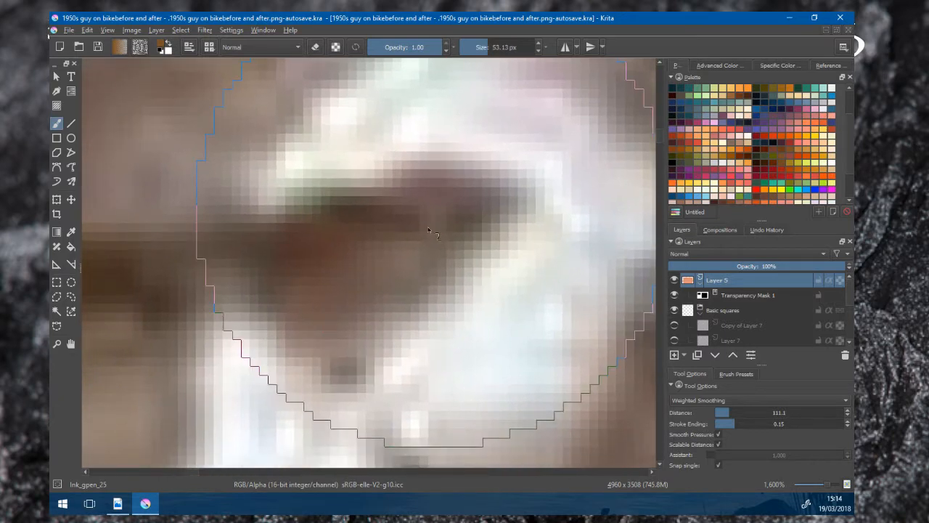
{"action": "scroll", "coordinate": [428, 231], "scroll_direction": "down", "scroll_amount": 3}
{"action": "scroll", "coordinate": [425, 226], "scroll_direction": "up", "scroll_amount": 1}
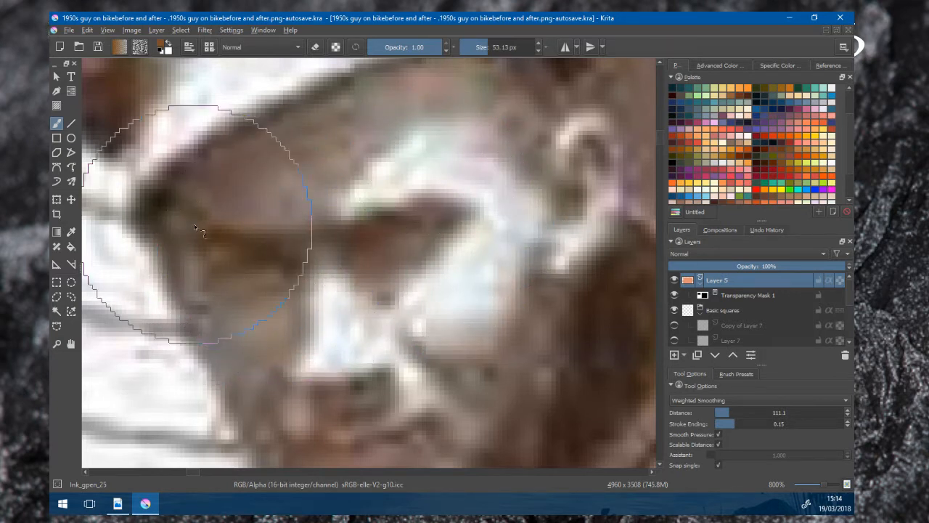
{"action": "scroll", "coordinate": [447, 273], "scroll_direction": "down", "scroll_amount": 3}
{"action": "left_click_drag", "start_coordinate": [473, 293], "coordinate": [355, 234]}
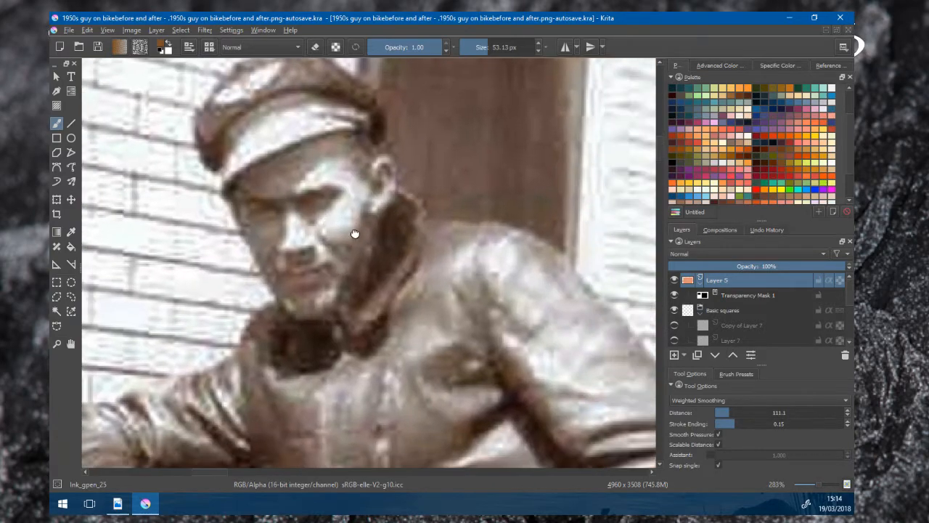
- Examine the man's face in the colourized version up close for comparison with the sepia original
{"action": "scroll", "coordinate": [373, 233], "scroll_direction": "down", "scroll_amount": 5}
{"action": "left_click_drag", "start_coordinate": [371, 296], "coordinate": [122, 213]}
{"action": "scroll", "coordinate": [559, 307], "scroll_direction": "up", "scroll_amount": 2}
{"action": "left_click_drag", "start_coordinate": [498, 301], "coordinate": [88, 203]}
{"action": "scroll", "coordinate": [428, 199], "scroll_direction": "up", "scroll_amount": 2}
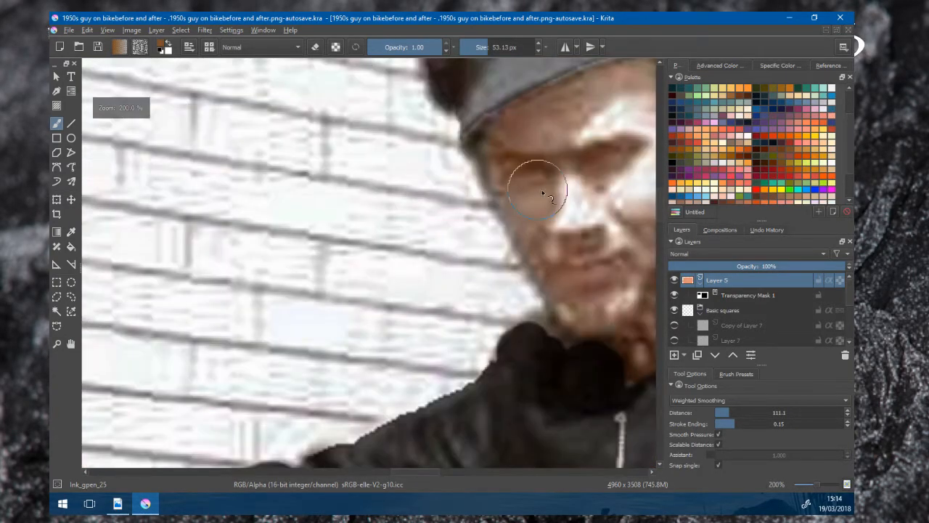
{"action": "left_click_drag", "start_coordinate": [542, 192], "coordinate": [345, 279]}
{"action": "scroll", "coordinate": [354, 282], "scroll_direction": "up", "scroll_amount": 1}
{"action": "scroll", "coordinate": [415, 272], "scroll_direction": "down", "scroll_amount": 7}
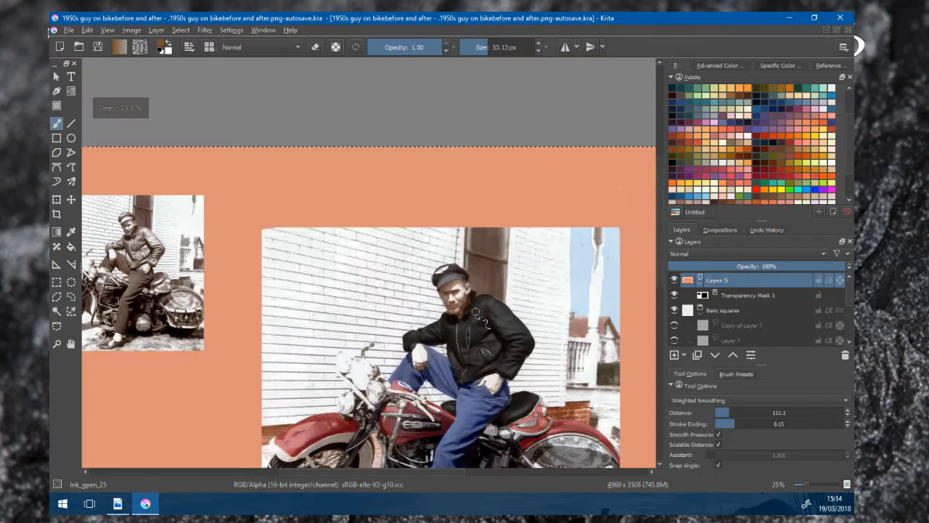
- Inspect the colourized motorcycle, from the whole picture down to the engine's cooling fins and the rear saddlebag
{"action": "left_click_drag", "start_coordinate": [507, 398], "coordinate": [461, 262]}
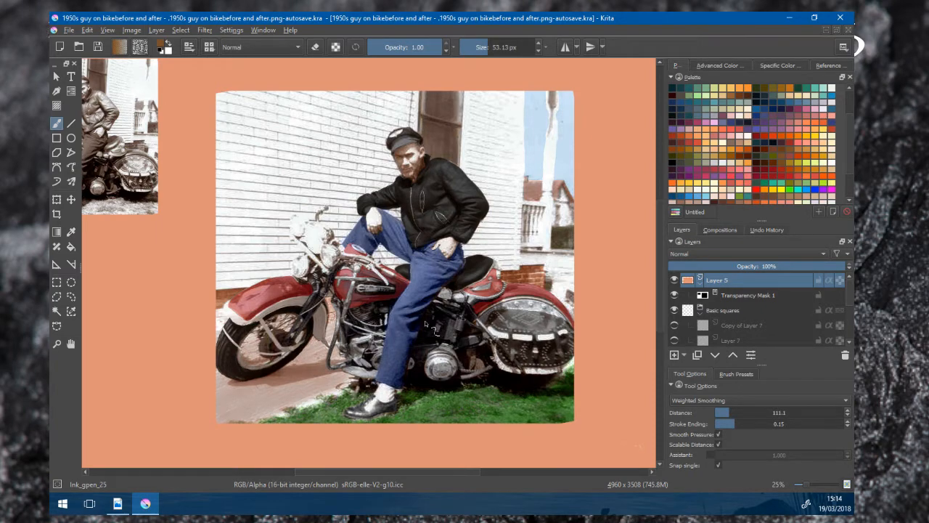
{"action": "scroll", "coordinate": [384, 317], "scroll_direction": "down", "scroll_amount": 2}
{"action": "scroll", "coordinate": [382, 316], "scroll_direction": "up", "scroll_amount": 4}
{"action": "left_click_drag", "start_coordinate": [365, 333], "coordinate": [420, 291]}
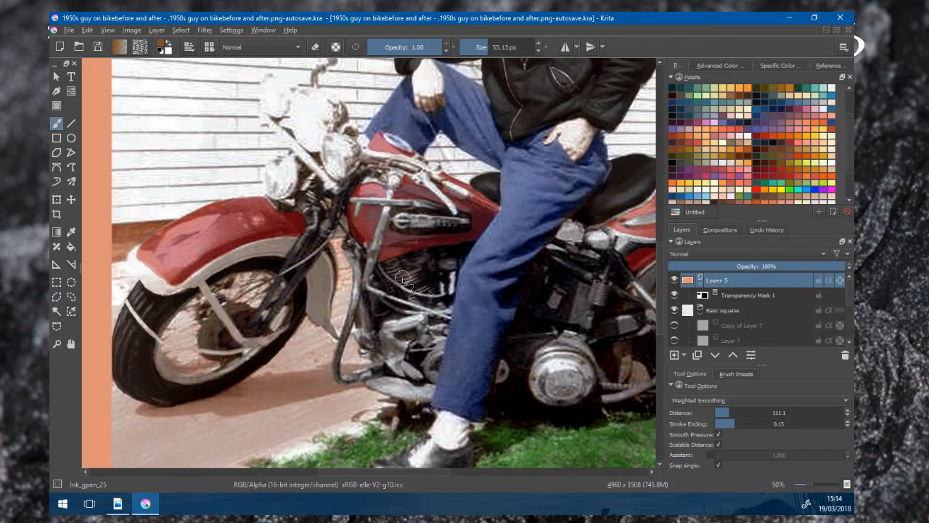
{"action": "scroll", "coordinate": [422, 287], "scroll_direction": "up", "scroll_amount": 4}
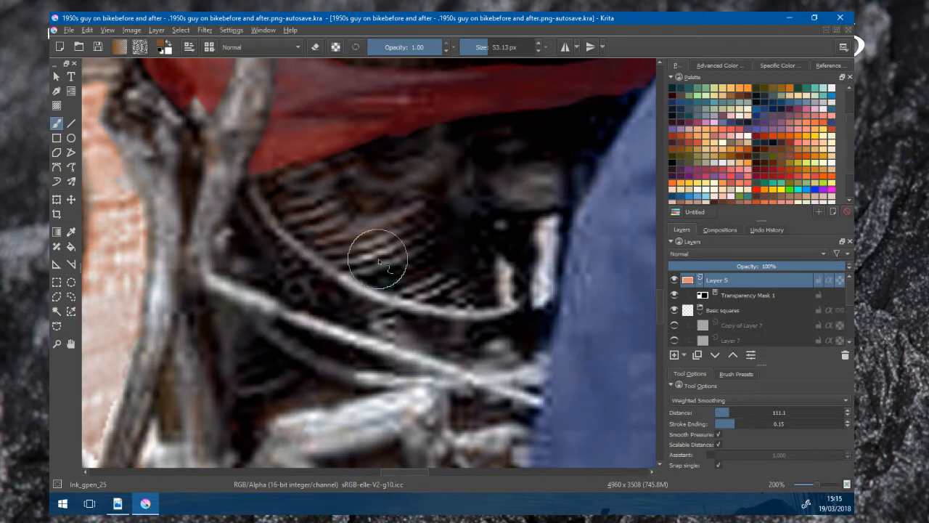
{"action": "scroll", "coordinate": [379, 259], "scroll_direction": "down", "scroll_amount": 4}
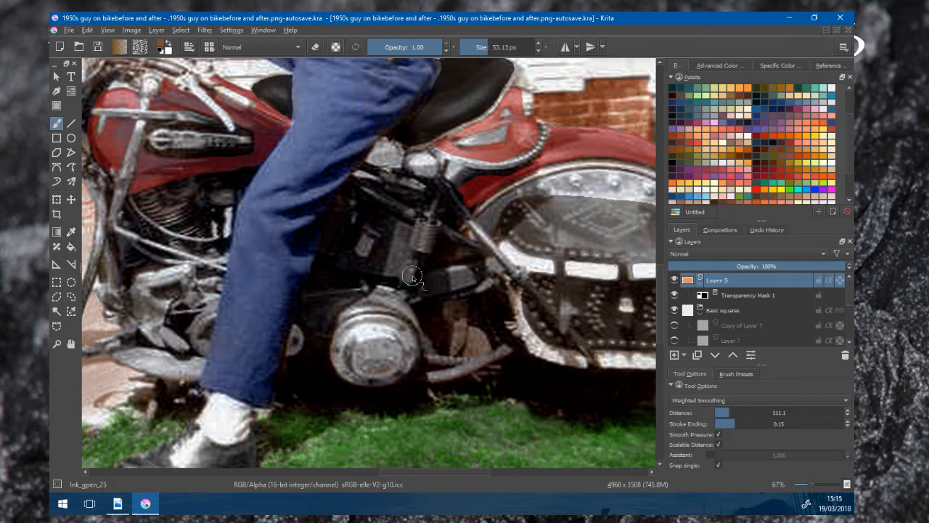
- Bring up the untitled document with the uncoloured sepia motorcycle photo and maximize its window
{"action": "scroll", "coordinate": [413, 276], "scroll_direction": "down", "scroll_amount": 2}
{"action": "left_click_drag", "start_coordinate": [379, 282], "coordinate": [518, 305]}
{"action": "scroll", "coordinate": [435, 270], "scroll_direction": "down", "scroll_amount": 2}
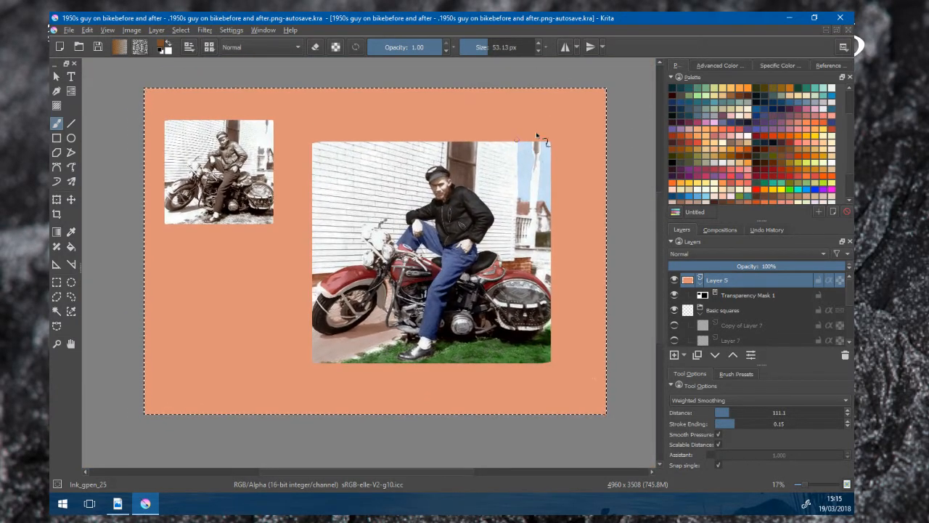
{"action": "left_click", "coordinate": [826, 30]}
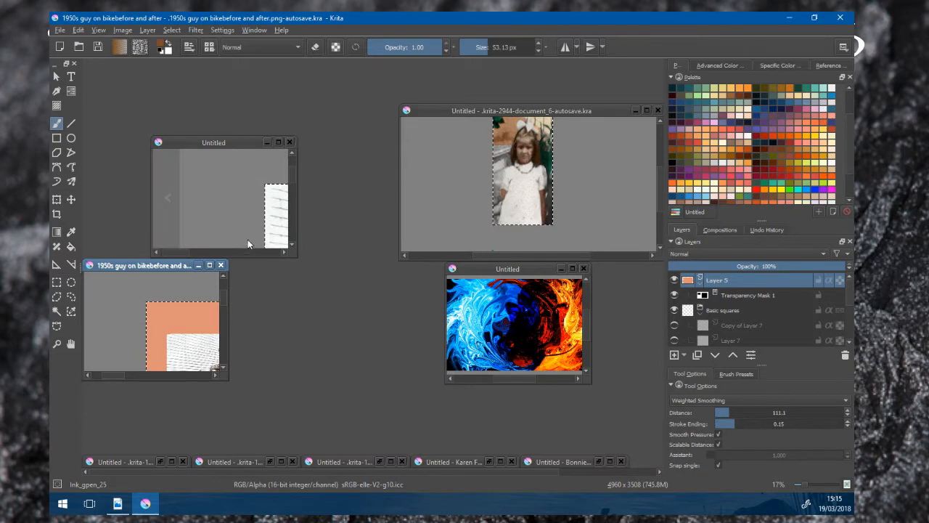
{"action": "left_click", "coordinate": [278, 143]}
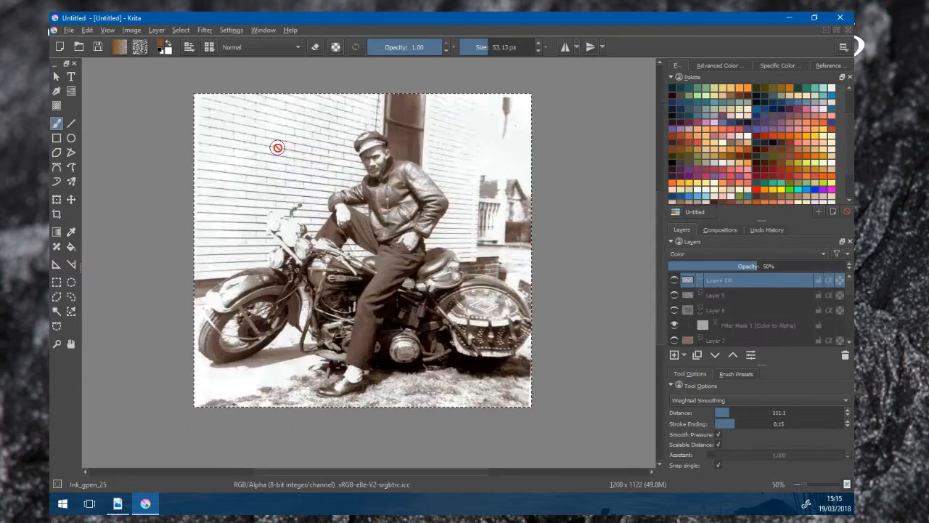
{"action": "scroll", "coordinate": [337, 240], "scroll_direction": "up", "scroll_amount": 1}
{"action": "scroll", "coordinate": [342, 243], "scroll_direction": "down", "scroll_amount": 1}
{"action": "left_click_drag", "start_coordinate": [342, 243], "coordinate": [389, 252]}
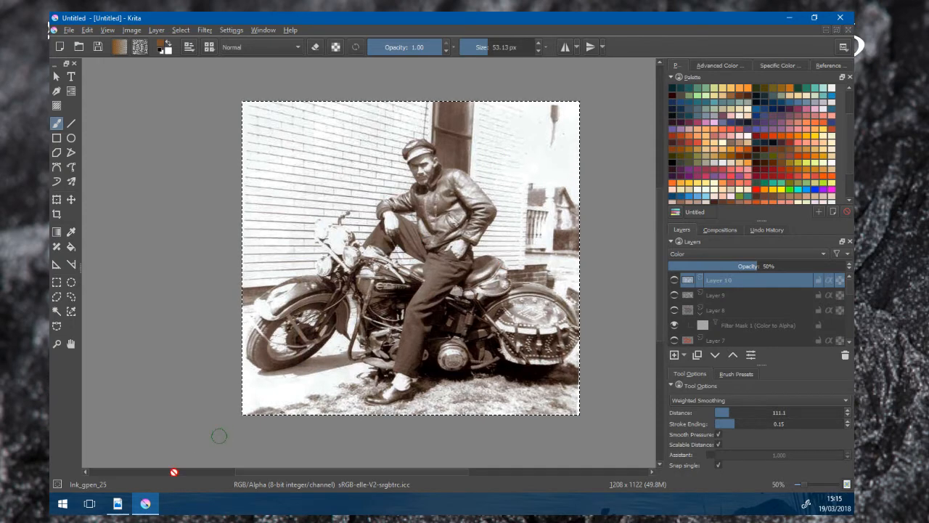
- Switch to Paint Shop Pro, widen the Colour application portrait's window and maximize it
{"action": "left_click", "coordinate": [118, 503]}
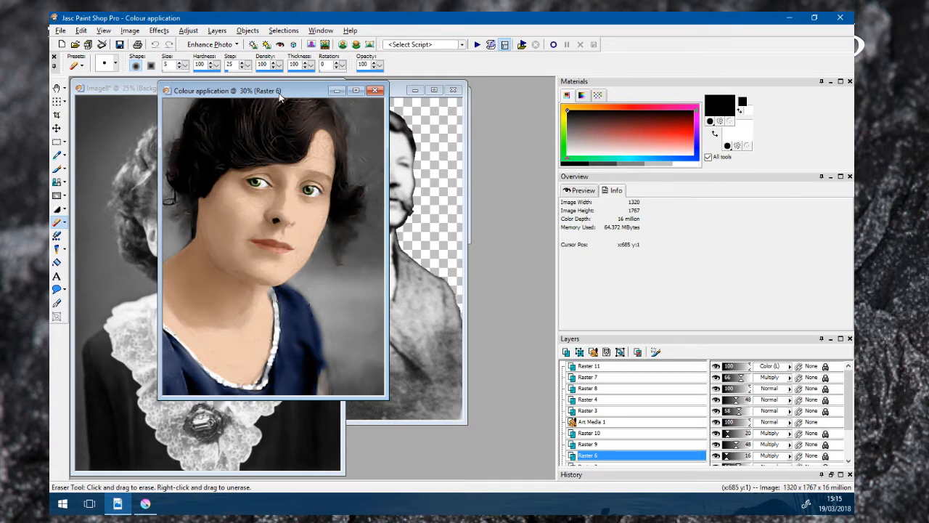
{"action": "left_click_drag", "start_coordinate": [279, 91], "coordinate": [259, 95]}
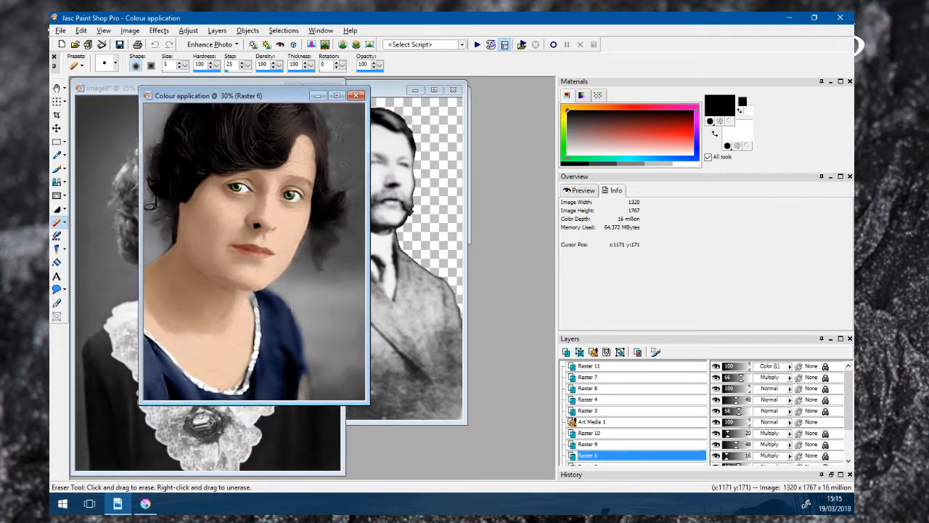
{"action": "left_click_drag", "start_coordinate": [372, 155], "coordinate": [535, 155]}
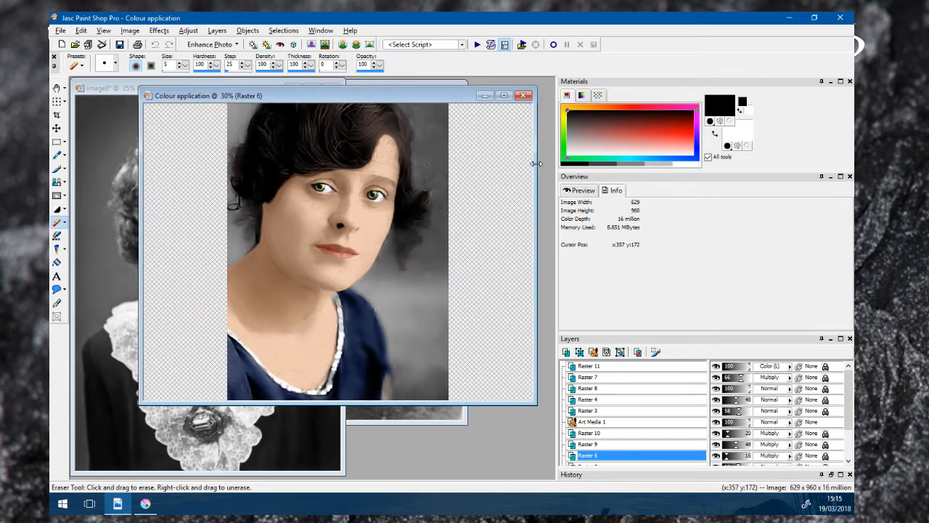
{"action": "left_click_drag", "start_coordinate": [340, 96], "coordinate": [374, 110]}
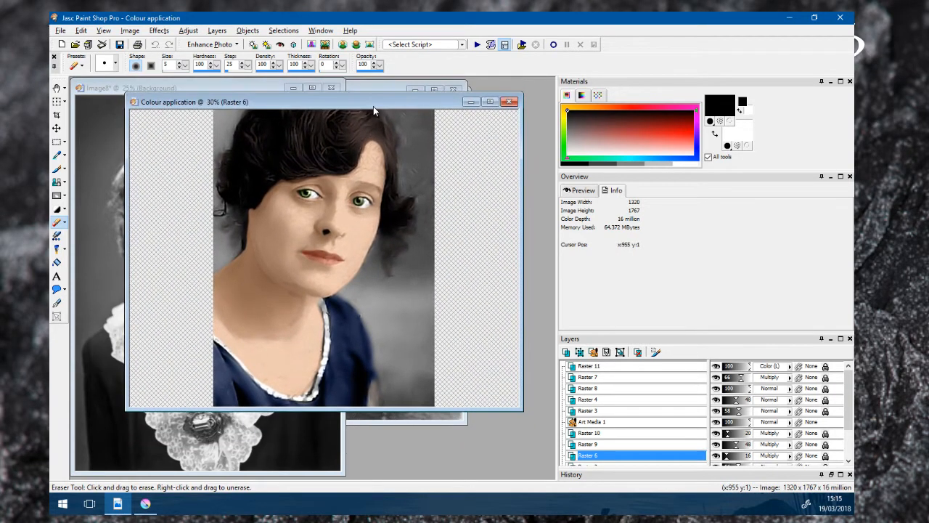
{"action": "left_click", "coordinate": [490, 101]}
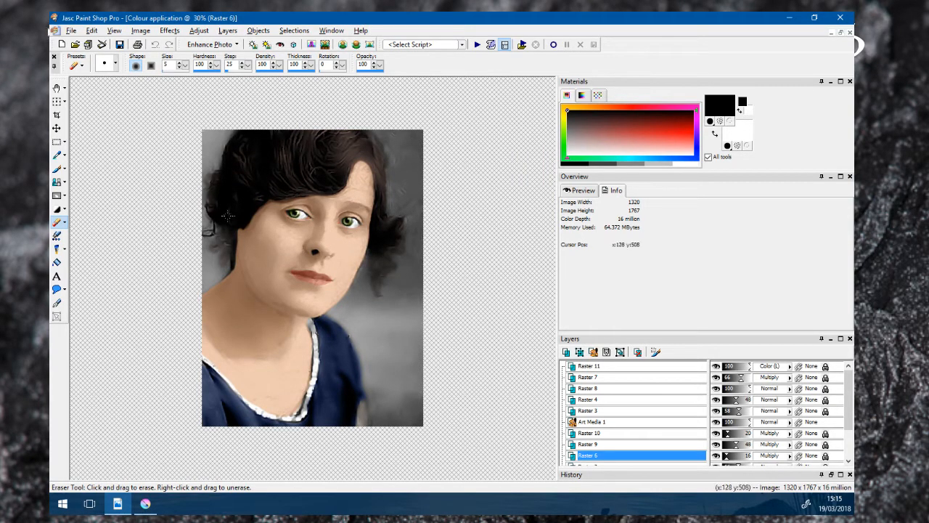
- Examine the portrait's green eye and its painted lower lashes up close, followed by the whole face
{"action": "scroll", "coordinate": [227, 215], "scroll_direction": "up", "scroll_amount": 7}
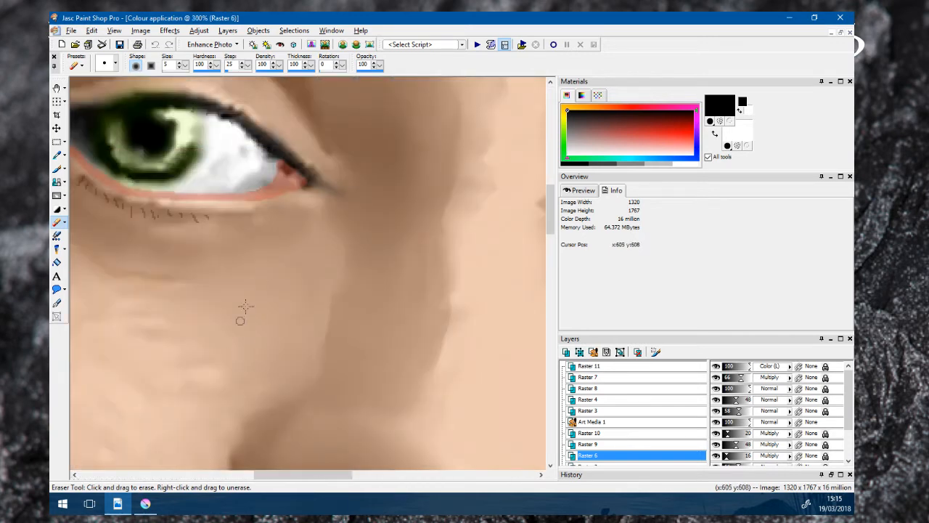
{"action": "scroll", "coordinate": [245, 307], "scroll_direction": "up", "scroll_amount": 6}
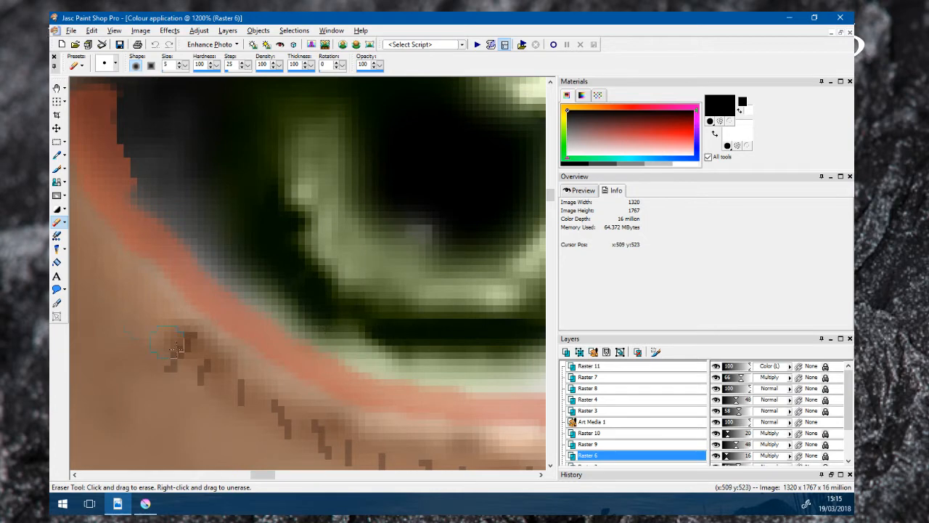
{"action": "scroll", "coordinate": [317, 294], "scroll_direction": "down", "scroll_amount": 4}
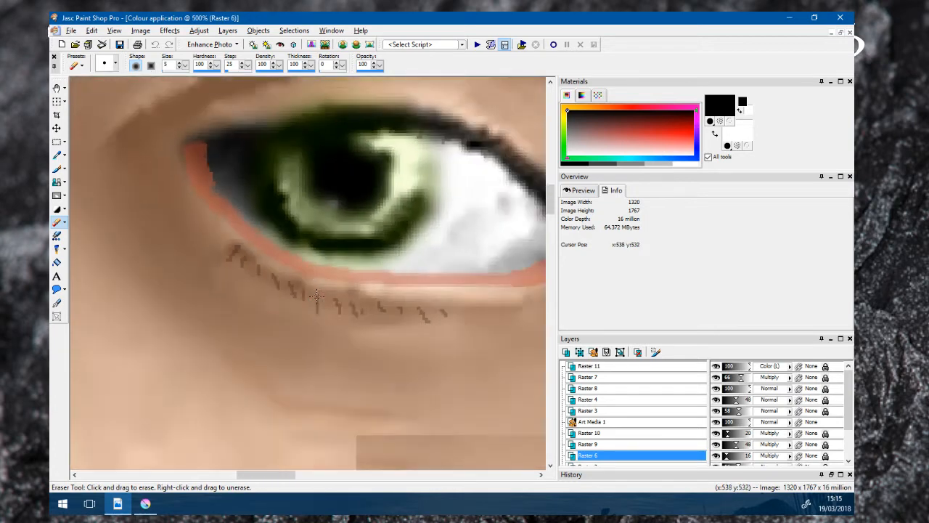
{"action": "scroll", "coordinate": [317, 294], "scroll_direction": "down", "scroll_amount": 1}
{"action": "scroll", "coordinate": [389, 231], "scroll_direction": "down", "scroll_amount": 7}
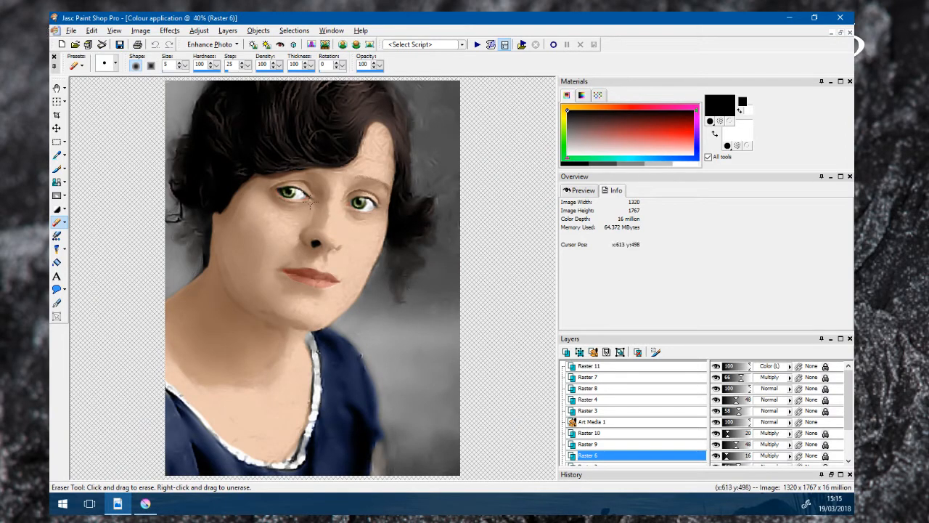
{"action": "scroll", "coordinate": [325, 285], "scroll_direction": "down", "scroll_amount": 1}
{"action": "scroll", "coordinate": [325, 172], "scroll_direction": "up", "scroll_amount": 2}
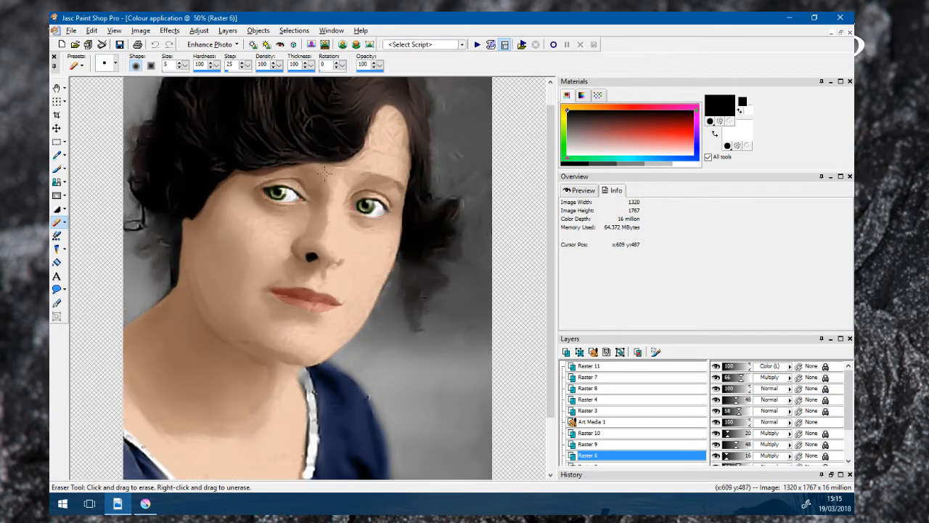
{"action": "scroll", "coordinate": [324, 255], "scroll_direction": "down", "scroll_amount": 3}
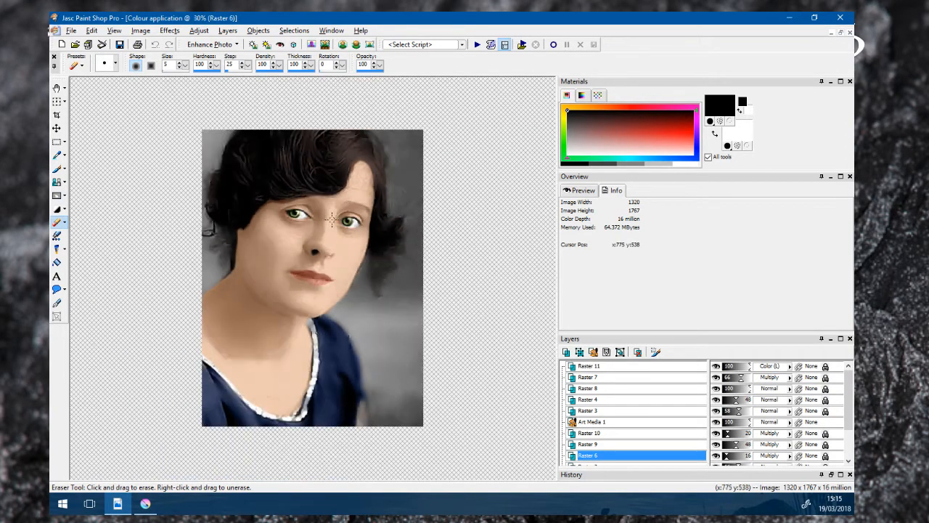
- Examine the colourized portrait as a whole and the painted strands of the woman's dark hair up close
{"action": "scroll", "coordinate": [331, 220], "scroll_direction": "up", "scroll_amount": 1}
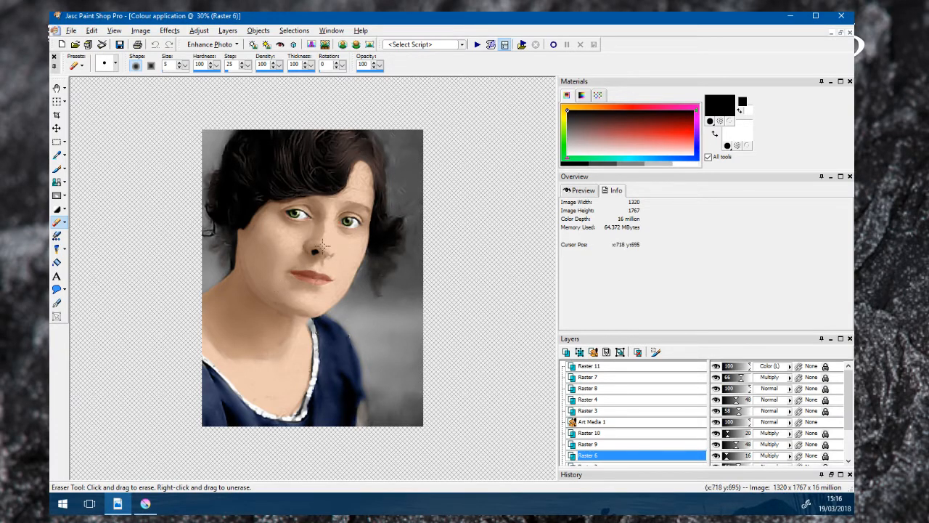
{"action": "scroll", "coordinate": [318, 233], "scroll_direction": "down", "scroll_amount": 1}
{"action": "scroll", "coordinate": [318, 230], "scroll_direction": "up", "scroll_amount": 3}
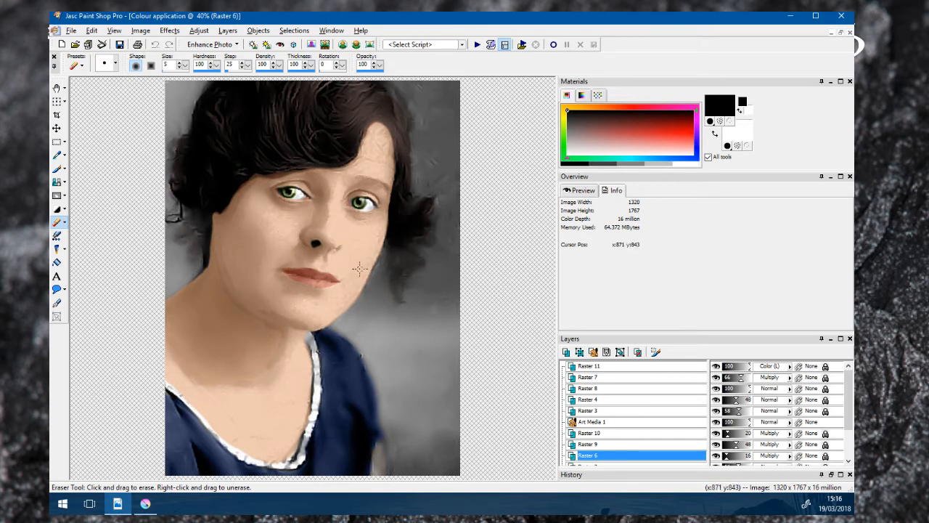
{"action": "scroll", "coordinate": [360, 269], "scroll_direction": "down", "scroll_amount": 1}
{"action": "scroll", "coordinate": [265, 277], "scroll_direction": "up", "scroll_amount": 1}
{"action": "scroll", "coordinate": [336, 123], "scroll_direction": "up", "scroll_amount": 2}
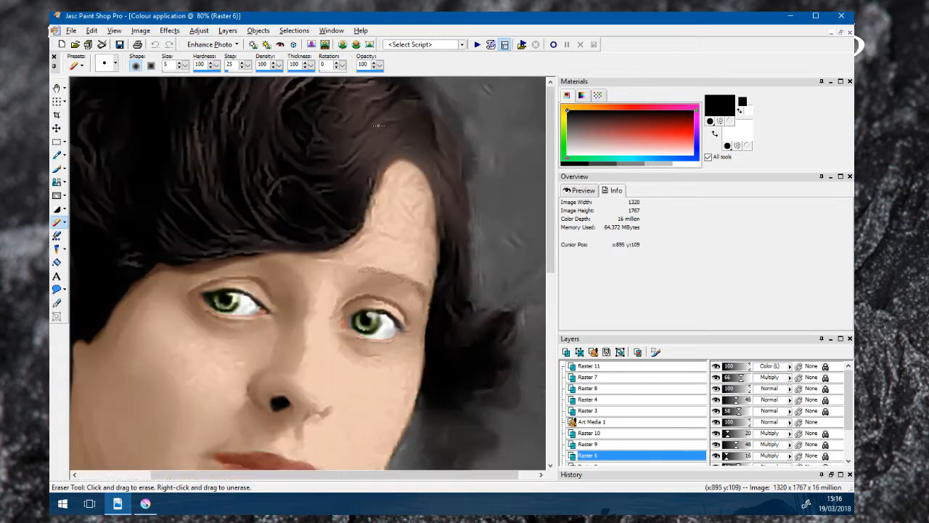
{"action": "scroll", "coordinate": [378, 124], "scroll_direction": "up", "scroll_amount": 3}
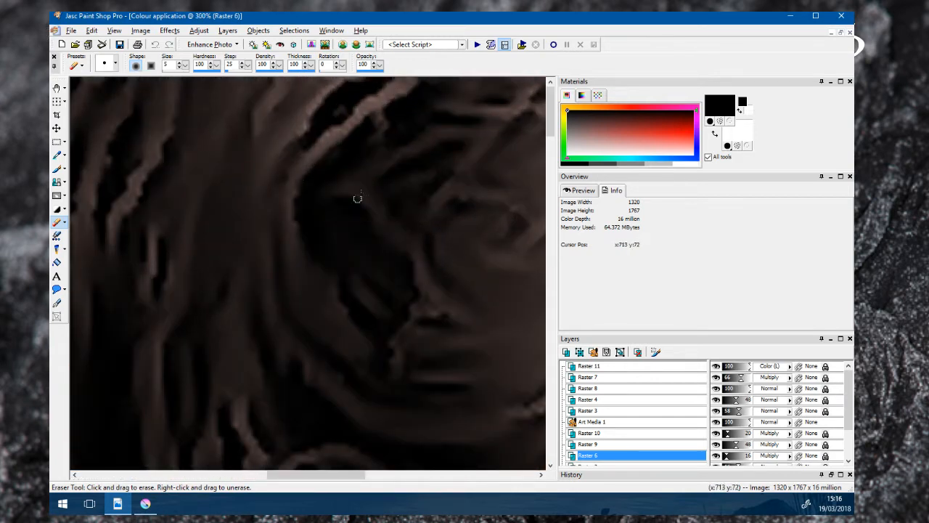
{"action": "scroll", "coordinate": [292, 209], "scroll_direction": "down", "scroll_amount": 5}
{"action": "scroll", "coordinate": [363, 211], "scroll_direction": "up", "scroll_amount": 4}
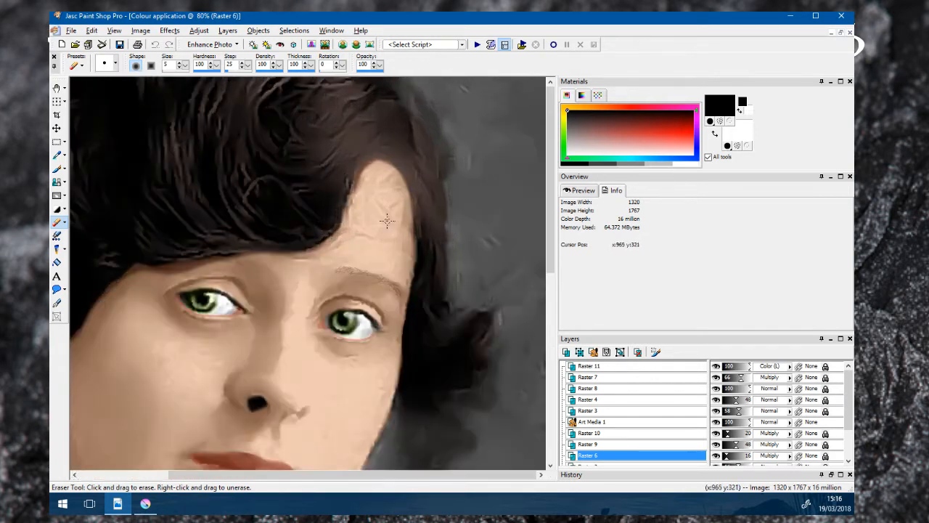
- Examine the woman's eyes, nose, forehead and drawn eyebrow up close, followed by the full portrait
{"action": "scroll", "coordinate": [102, 361], "scroll_direction": "down", "scroll_amount": 3}
{"action": "scroll", "coordinate": [313, 334], "scroll_direction": "up", "scroll_amount": 2}
{"action": "scroll", "coordinate": [437, 119], "scroll_direction": "down", "scroll_amount": 1}
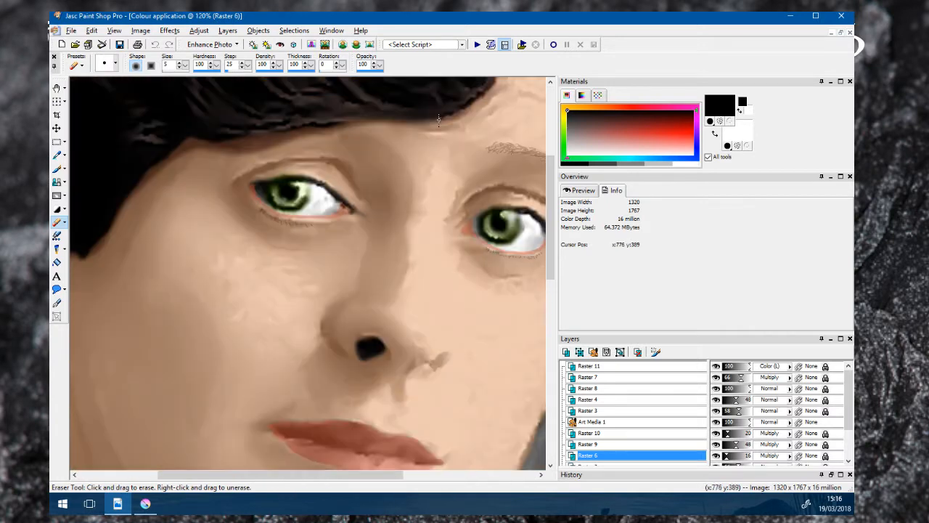
{"action": "scroll", "coordinate": [398, 132], "scroll_direction": "up", "scroll_amount": 1}
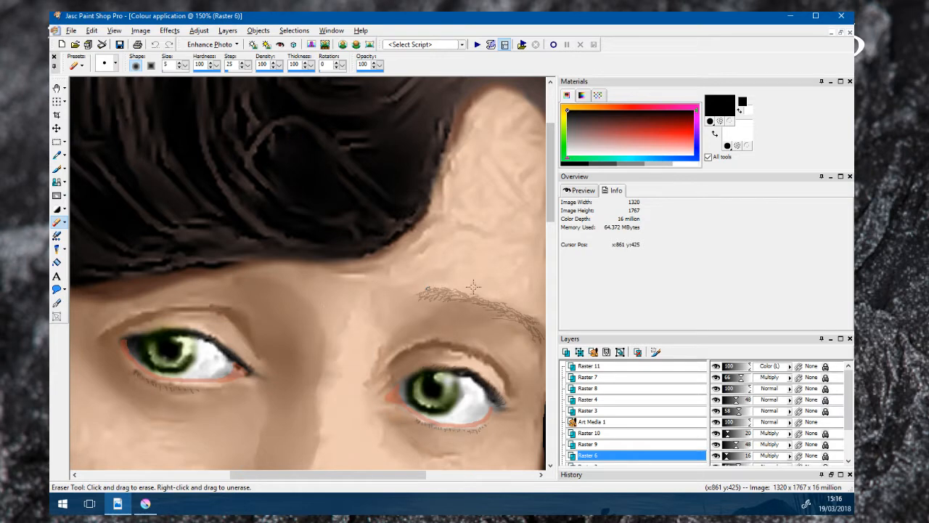
{"action": "scroll", "coordinate": [484, 244], "scroll_direction": "down", "scroll_amount": 5}
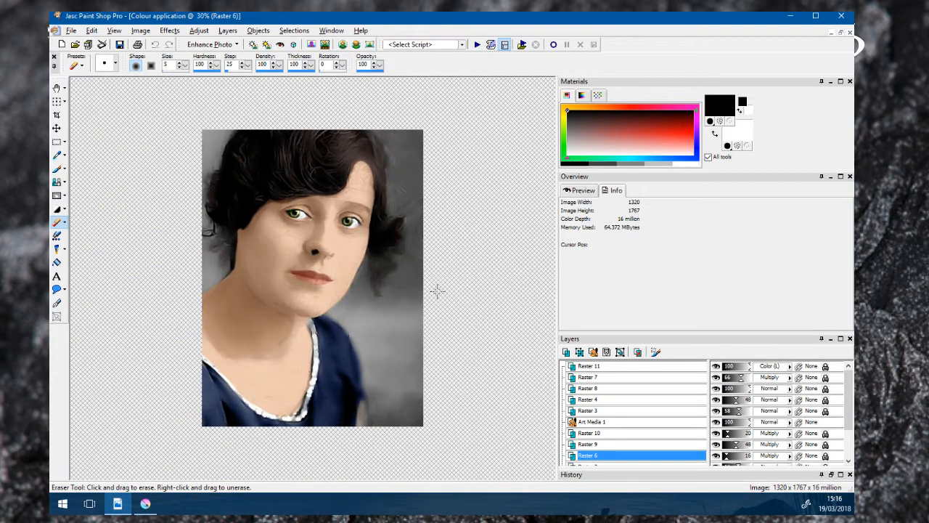
{"action": "scroll", "coordinate": [332, 289], "scroll_direction": "up", "scroll_amount": 1}
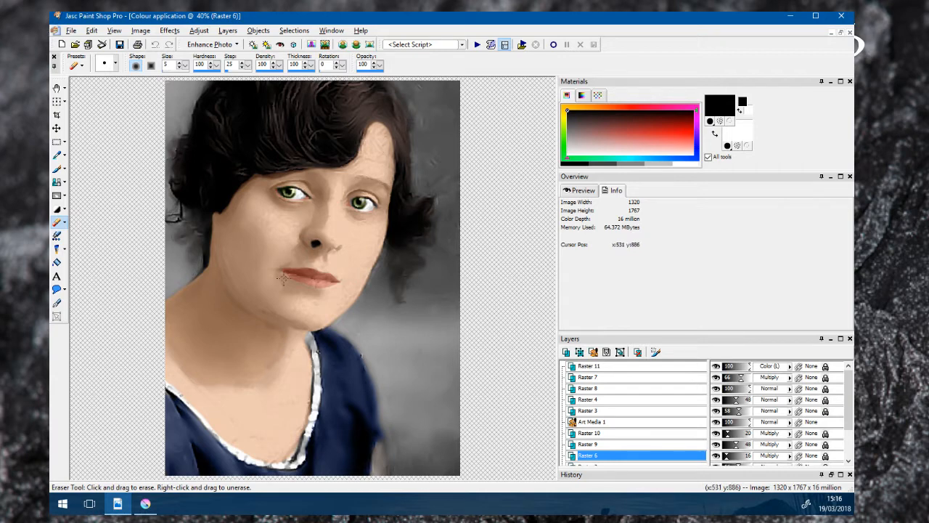
{"action": "scroll", "coordinate": [355, 233], "scroll_direction": "down", "scroll_amount": 1}
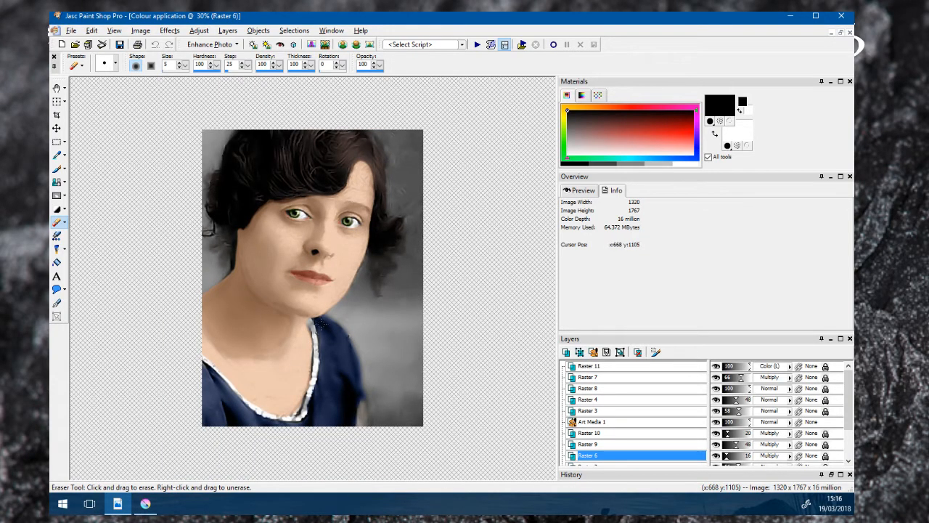
- Switch back to Krita and look through the sepia motorcycle photo and its layer stack down to the pasted original
{"action": "left_click", "coordinate": [143, 506]}
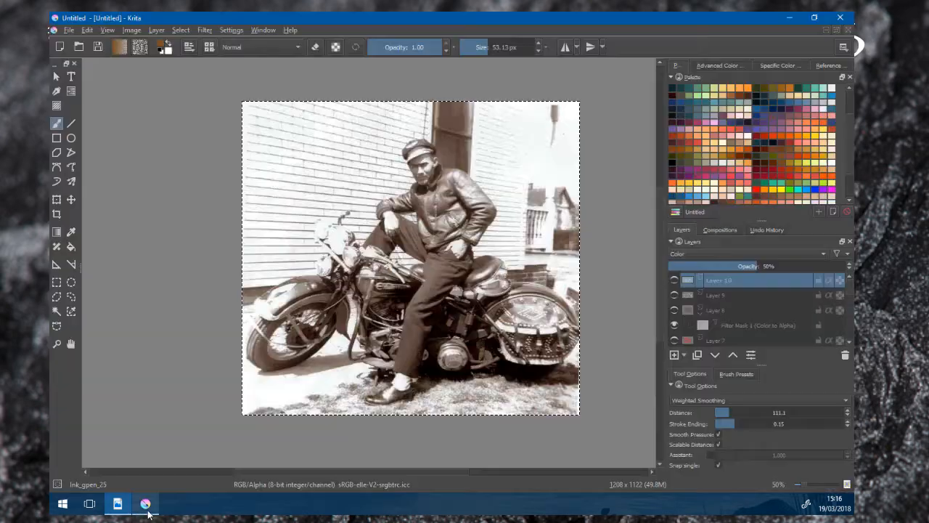
{"action": "scroll", "coordinate": [390, 332], "scroll_direction": "up", "scroll_amount": 3}
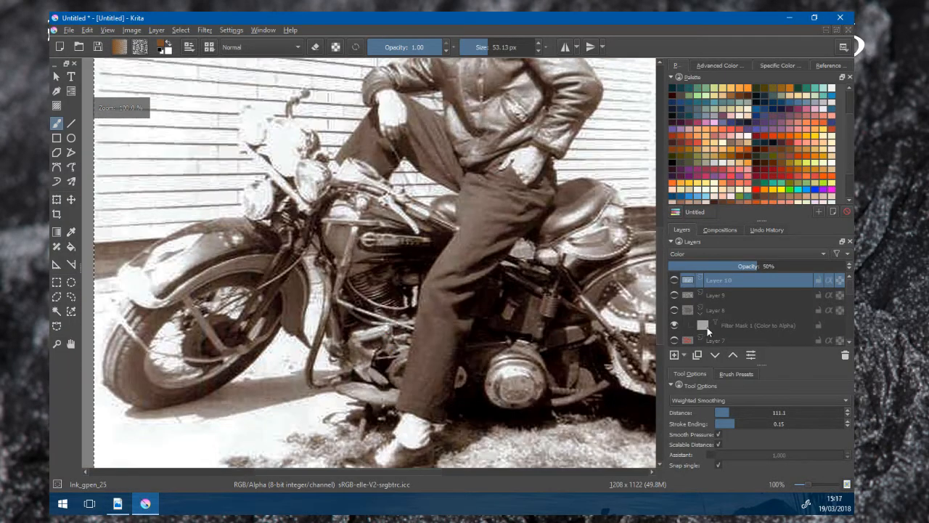
{"action": "scroll", "coordinate": [712, 309], "scroll_direction": "up", "scroll_amount": 4}
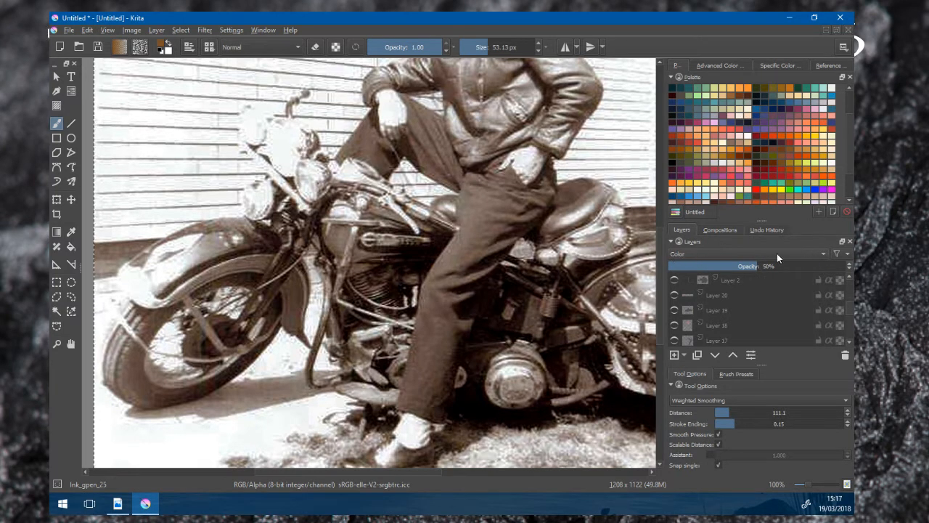
{"action": "scroll", "coordinate": [745, 323], "scroll_direction": "down", "scroll_amount": 5}
{"action": "scroll", "coordinate": [745, 323], "scroll_direction": "up", "scroll_amount": 4}
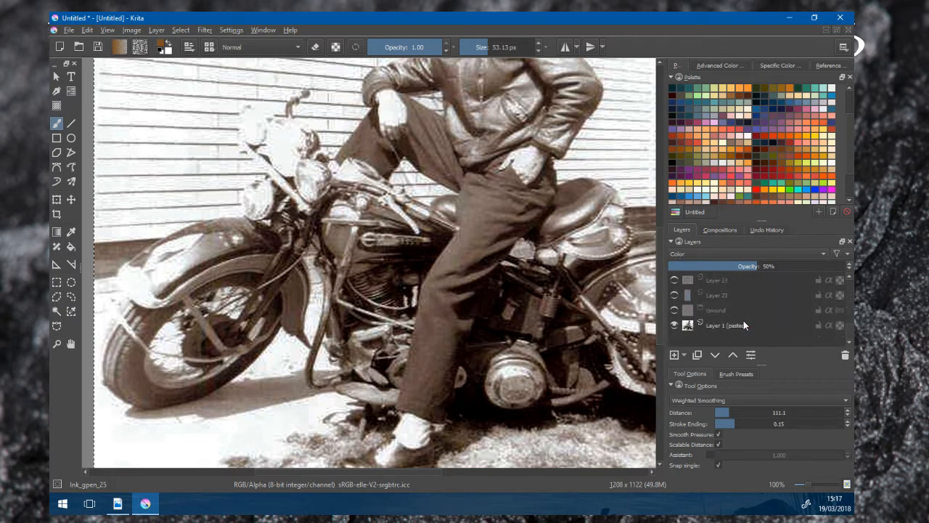
{"action": "left_click_drag", "start_coordinate": [484, 228], "coordinate": [452, 336]}
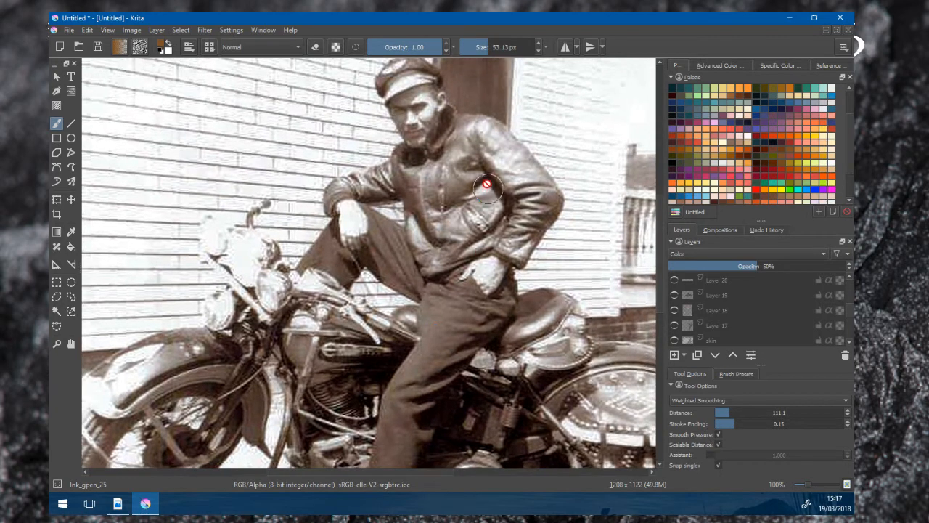
{"action": "left_click_drag", "start_coordinate": [435, 386], "coordinate": [458, 283]}
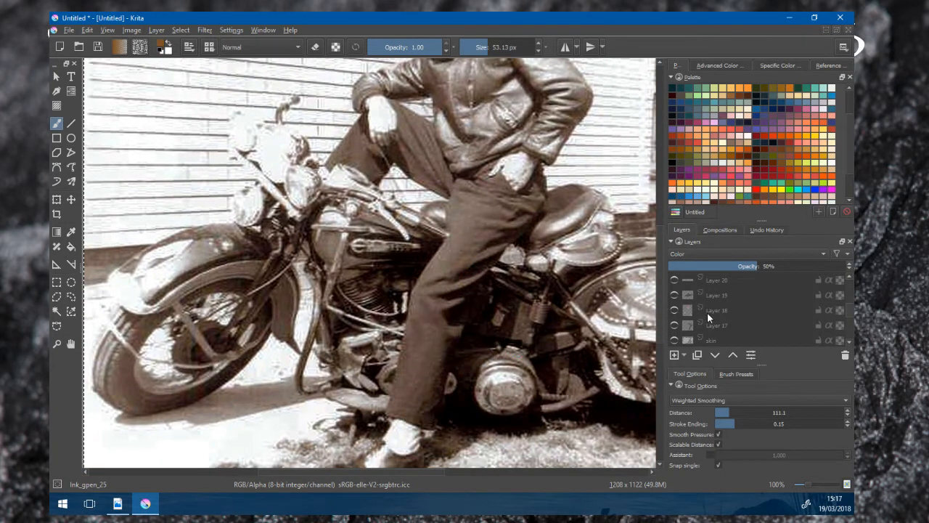
- Add a new paint layer in the Ground group and move it out of the group, directly above it
{"action": "scroll", "coordinate": [683, 330], "scroll_direction": "down", "scroll_amount": 5}
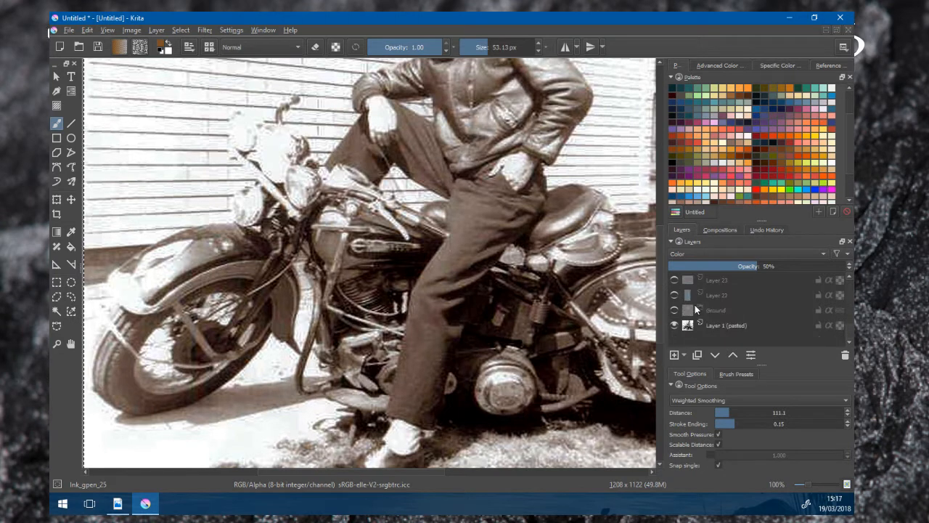
{"action": "left_click", "coordinate": [703, 313]}
{"action": "left_click", "coordinate": [674, 356]}
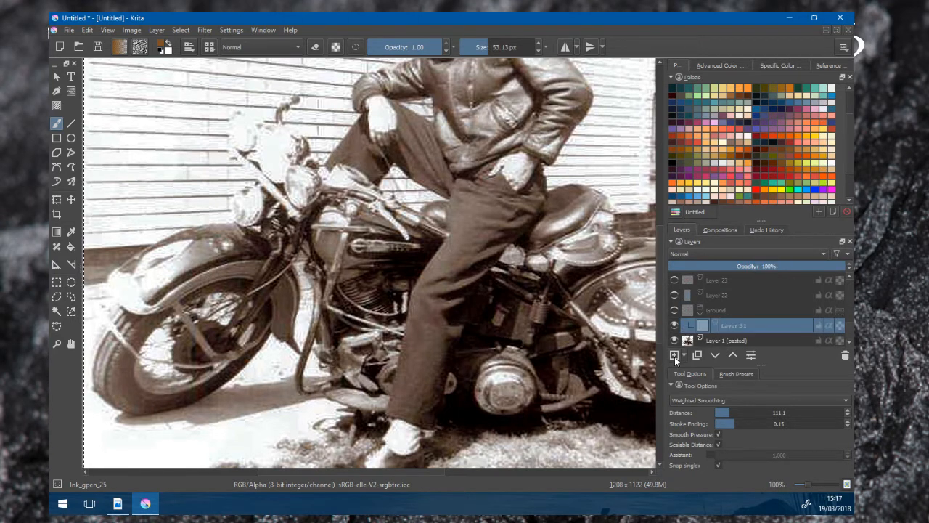
{"action": "scroll", "coordinate": [599, 349], "scroll_direction": "down", "scroll_amount": 2}
{"action": "left_click_drag", "start_coordinate": [570, 305], "coordinate": [464, 254]}
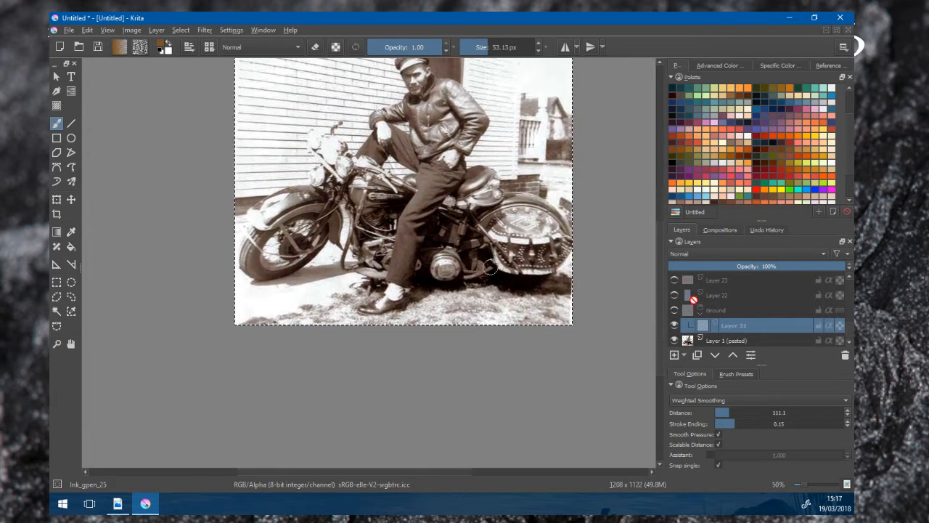
{"action": "left_click_drag", "start_coordinate": [704, 325], "coordinate": [709, 299]}
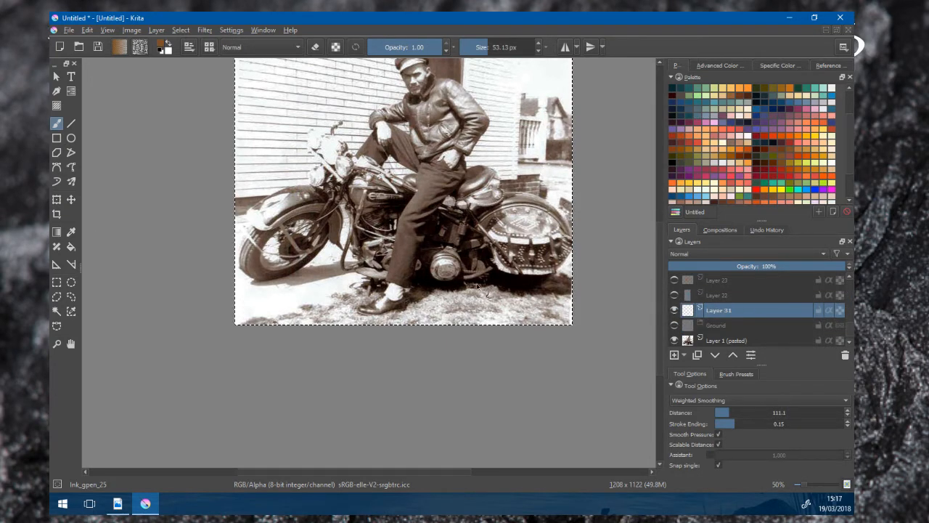
- Set the new empty layer's blending mode to Color and its opacity to 60%
{"action": "scroll", "coordinate": [505, 303], "scroll_direction": "up", "scroll_amount": 2}
{"action": "left_click_drag", "start_coordinate": [388, 314], "coordinate": [460, 301]}
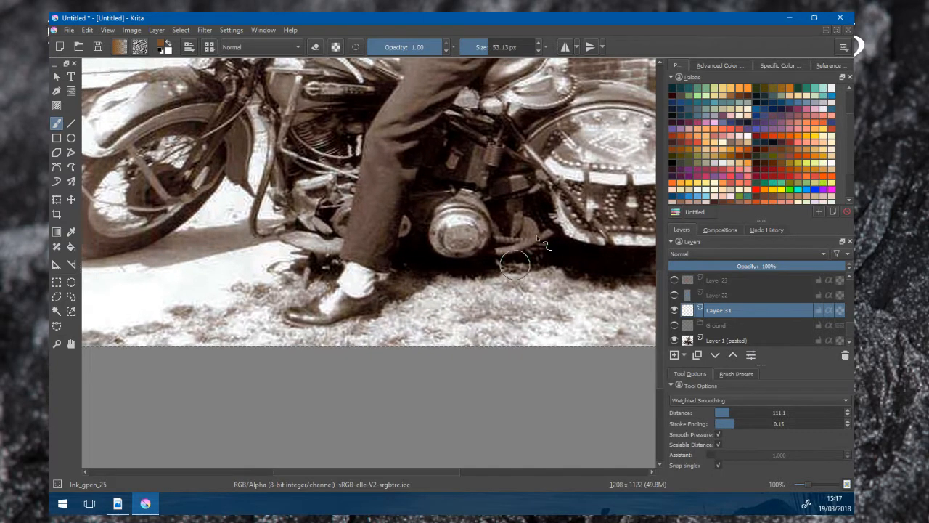
{"action": "left_click", "coordinate": [726, 254]}
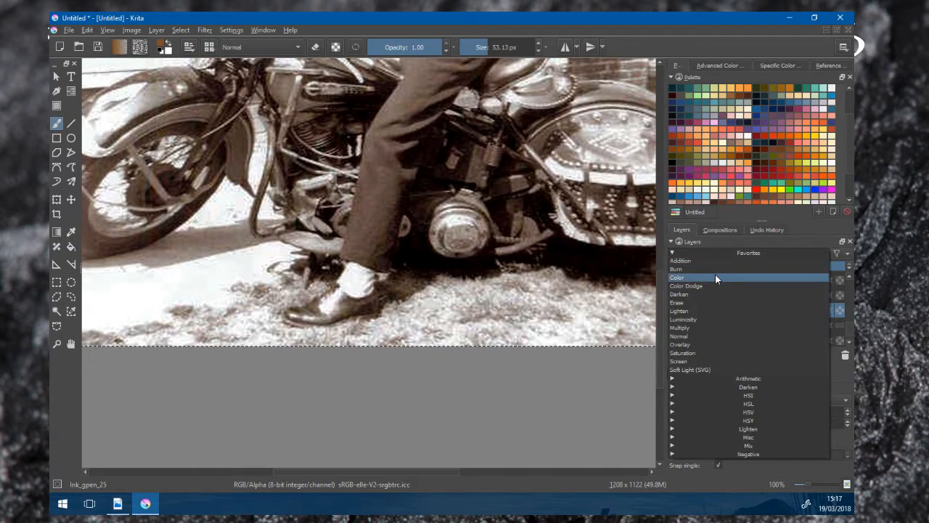
{"action": "left_click", "coordinate": [717, 287]}
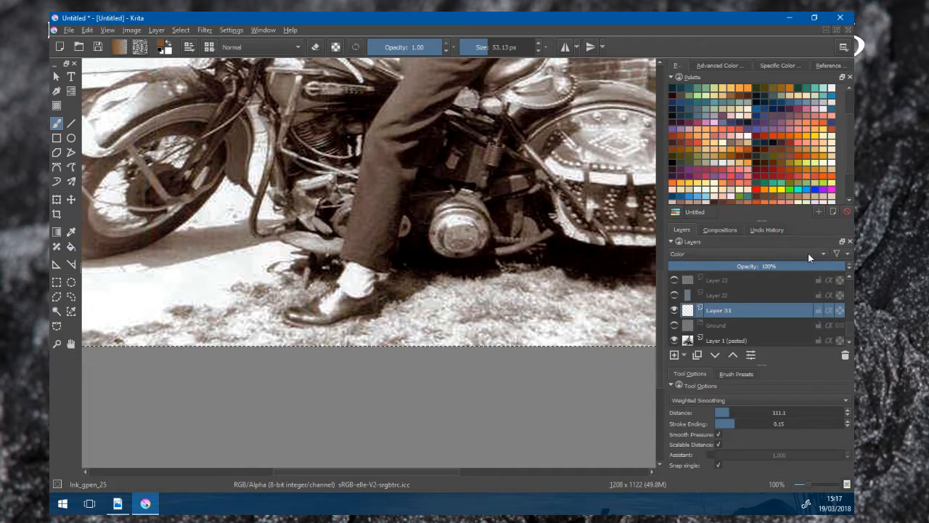
{"action": "left_click_drag", "start_coordinate": [798, 265], "coordinate": [776, 266]}
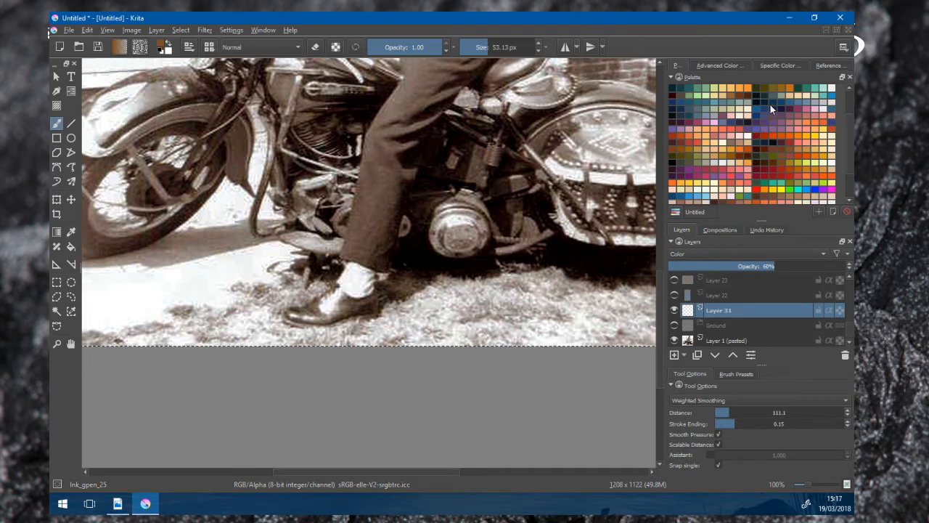
- Paint the grass beneath the motorcycle and around the man's shoe in dark green, out to the photo's lower left
{"action": "left_click", "coordinate": [798, 89]}
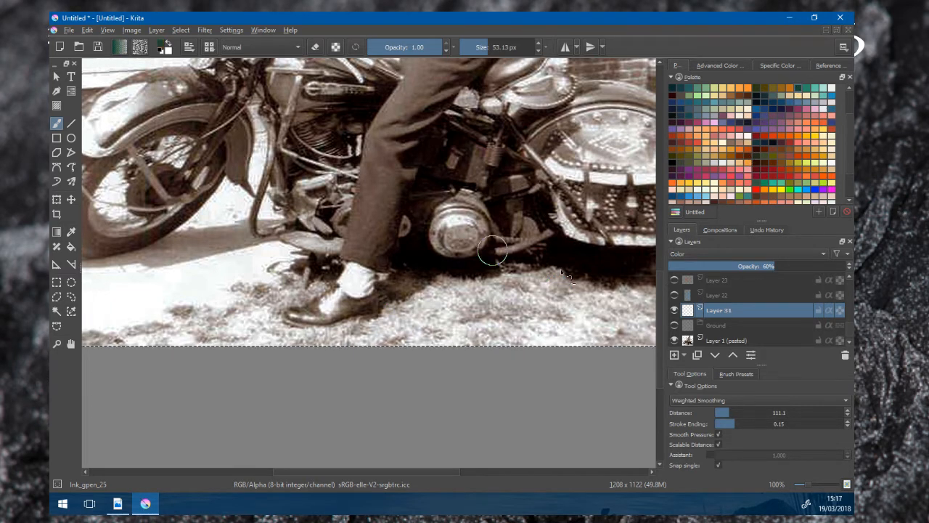
{"action": "scroll", "coordinate": [566, 308], "scroll_direction": "down", "scroll_amount": 1}
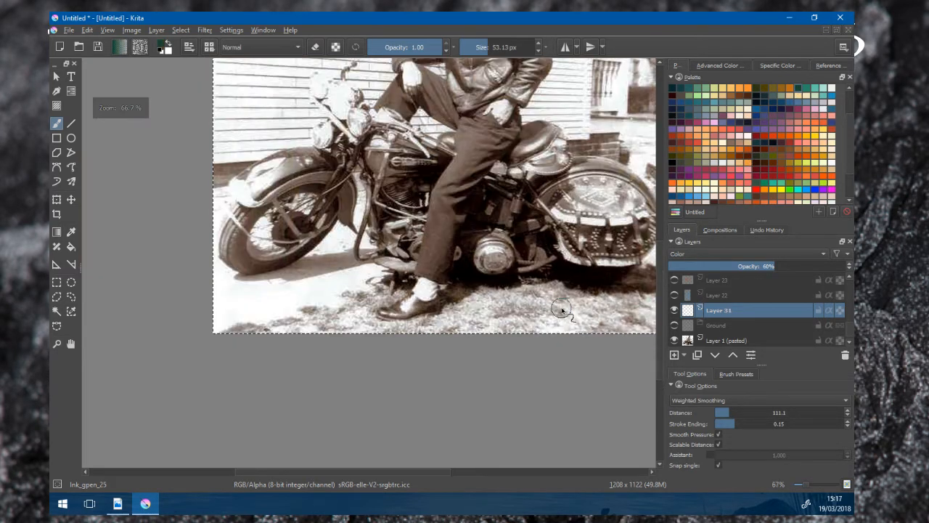
{"action": "left_click_drag", "start_coordinate": [560, 310], "coordinate": [514, 305]}
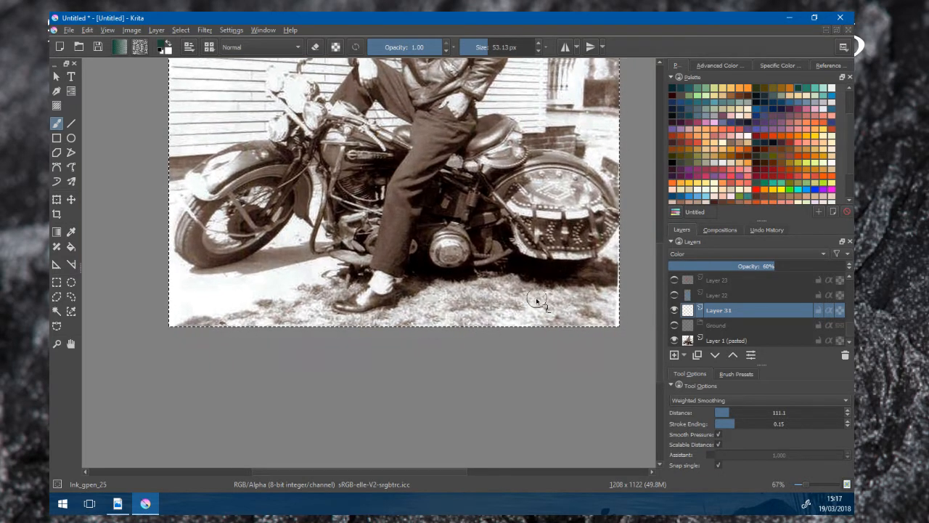
{"action": "scroll", "coordinate": [597, 307], "scroll_direction": "up", "scroll_amount": 1}
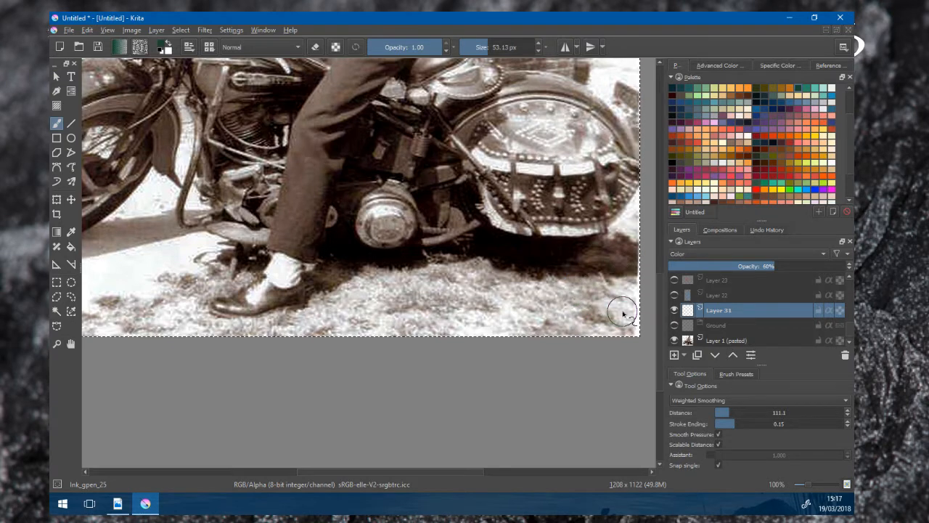
{"action": "scroll", "coordinate": [576, 313], "scroll_direction": "down", "scroll_amount": 1}
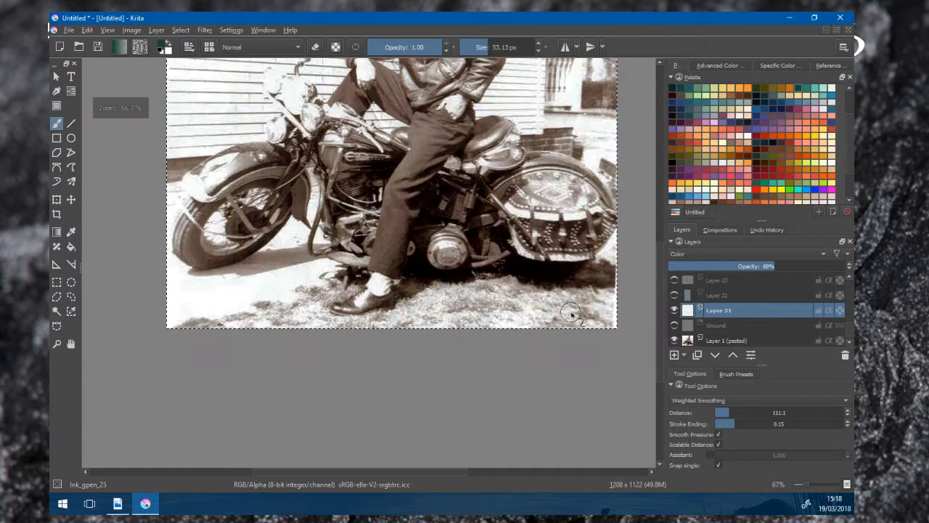
{"action": "scroll", "coordinate": [516, 316], "scroll_direction": "up", "scroll_amount": 1}
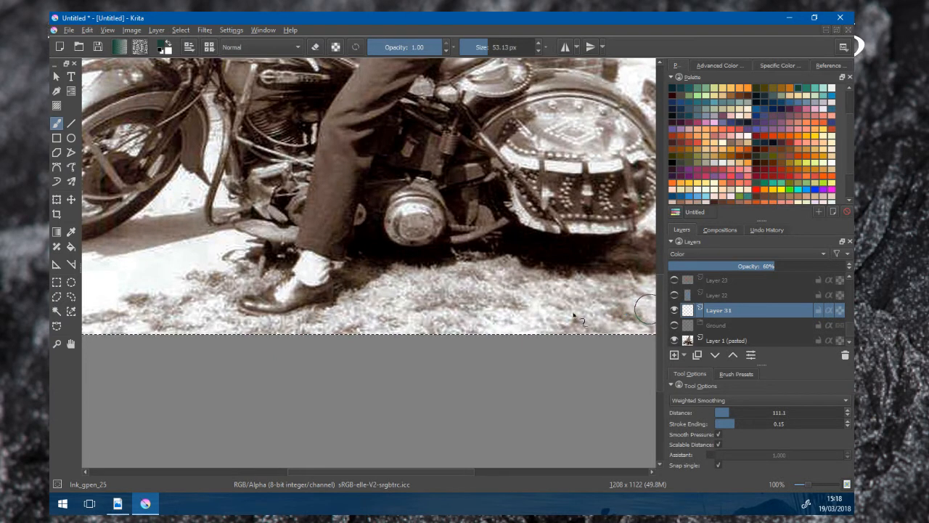
{"action": "left_click_drag", "start_coordinate": [594, 311], "coordinate": [638, 316]}
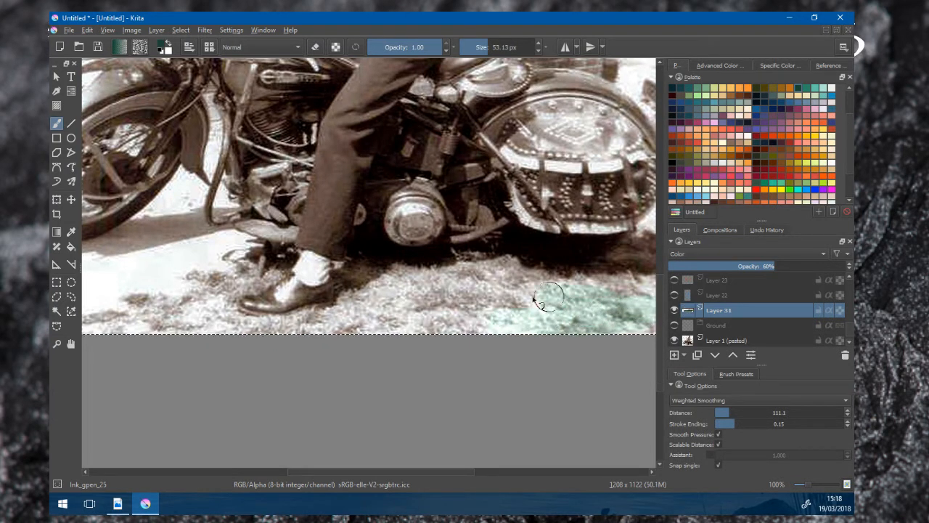
{"action": "mouse_move", "coordinate": [534, 299]}
{"action": "left_mouse_down"}
{"action": "mouse_move", "coordinate": [485, 313]}
{"action": "mouse_move", "coordinate": [485, 285]}
{"action": "mouse_move", "coordinate": [518, 273]}
{"action": "mouse_move", "coordinate": [478, 263]}
{"action": "mouse_move", "coordinate": [452, 288]}
{"action": "mouse_move", "coordinate": [405, 278]}
{"action": "mouse_move", "coordinate": [500, 263]}
{"action": "mouse_move", "coordinate": [491, 263]}
{"action": "mouse_move", "coordinate": [634, 265]}
{"action": "mouse_move", "coordinate": [650, 228]}
{"action": "mouse_move", "coordinate": [621, 257]}
{"action": "mouse_move", "coordinate": [647, 226]}
{"action": "mouse_move", "coordinate": [624, 277]}
{"action": "left_mouse_up"}
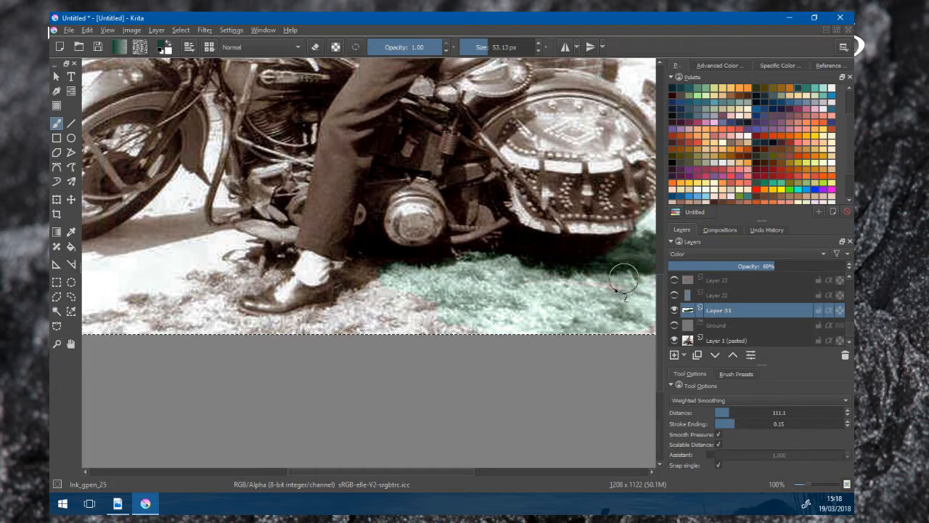
{"action": "mouse_move", "coordinate": [380, 306]}
{"action": "left_mouse_down"}
{"action": "mouse_move", "coordinate": [367, 278]}
{"action": "mouse_move", "coordinate": [438, 300]}
{"action": "mouse_move", "coordinate": [385, 291]}
{"action": "mouse_move", "coordinate": [349, 314]}
{"action": "left_mouse_up"}
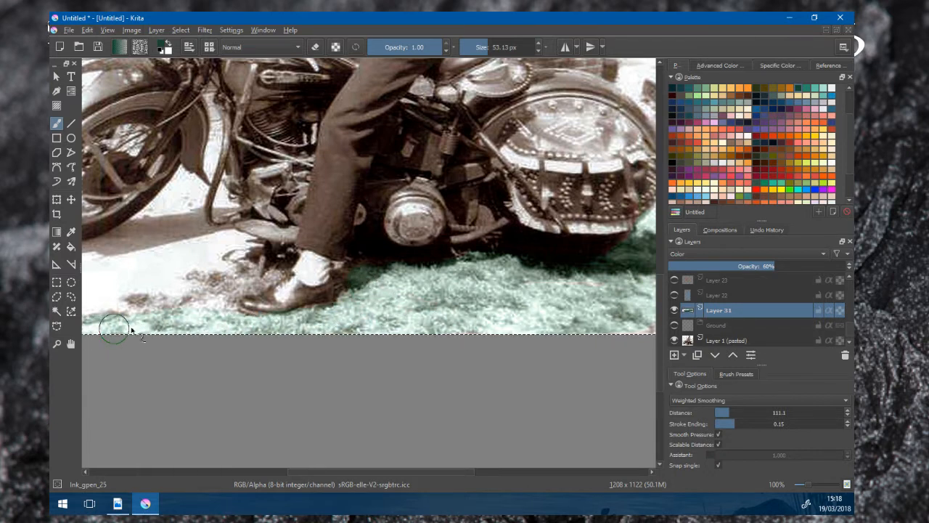
{"action": "mouse_move", "coordinate": [185, 310]}
{"action": "left_mouse_down"}
{"action": "mouse_move", "coordinate": [226, 288]}
{"action": "mouse_move", "coordinate": [214, 283]}
{"action": "mouse_move", "coordinate": [233, 284]}
{"action": "mouse_move", "coordinate": [218, 297]}
{"action": "mouse_move", "coordinate": [260, 274]}
{"action": "mouse_move", "coordinate": [237, 267]}
{"action": "mouse_move", "coordinate": [276, 265]}
{"action": "left_mouse_up"}
- Examine the green tint on the grass across the whole photo and up close along its edges
{"action": "scroll", "coordinate": [181, 308], "scroll_direction": "down", "scroll_amount": 3}
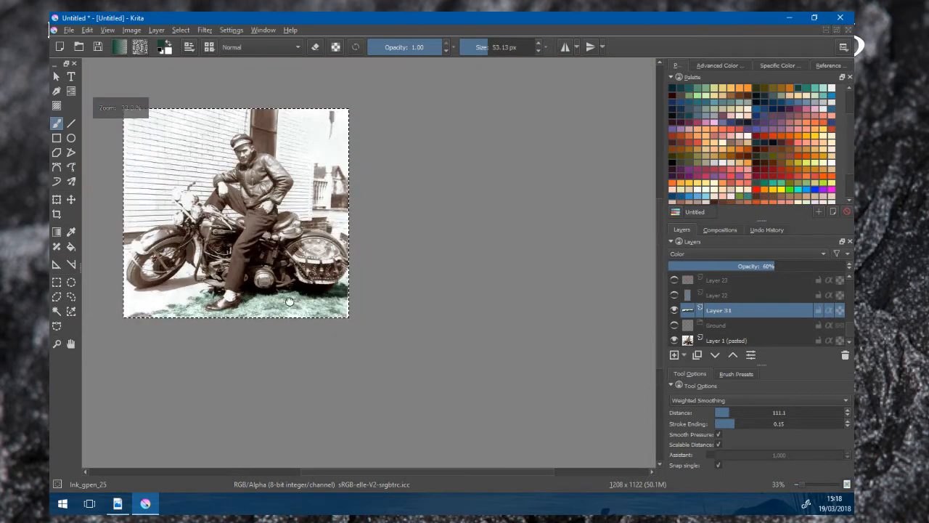
{"action": "left_click_drag", "start_coordinate": [294, 298], "coordinate": [419, 294]}
{"action": "scroll", "coordinate": [419, 294], "scroll_direction": "up", "scroll_amount": 1}
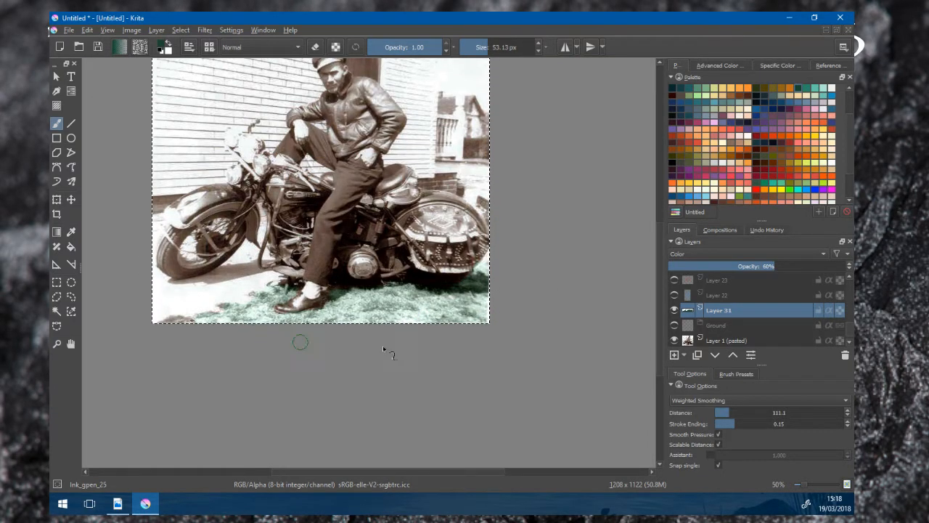
{"action": "scroll", "coordinate": [378, 314], "scroll_direction": "down", "scroll_amount": 1}
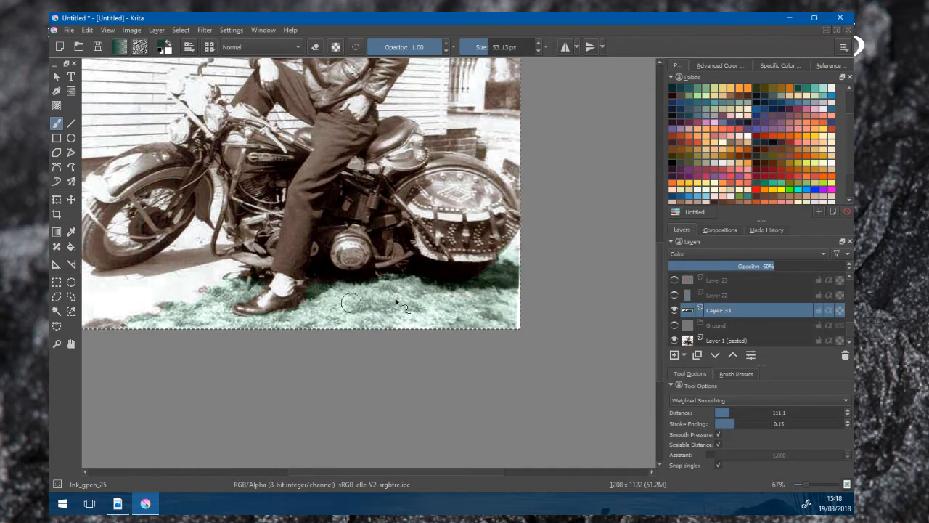
{"action": "scroll", "coordinate": [501, 318], "scroll_direction": "down", "scroll_amount": 1}
{"action": "scroll", "coordinate": [476, 334], "scroll_direction": "down", "scroll_amount": 1}
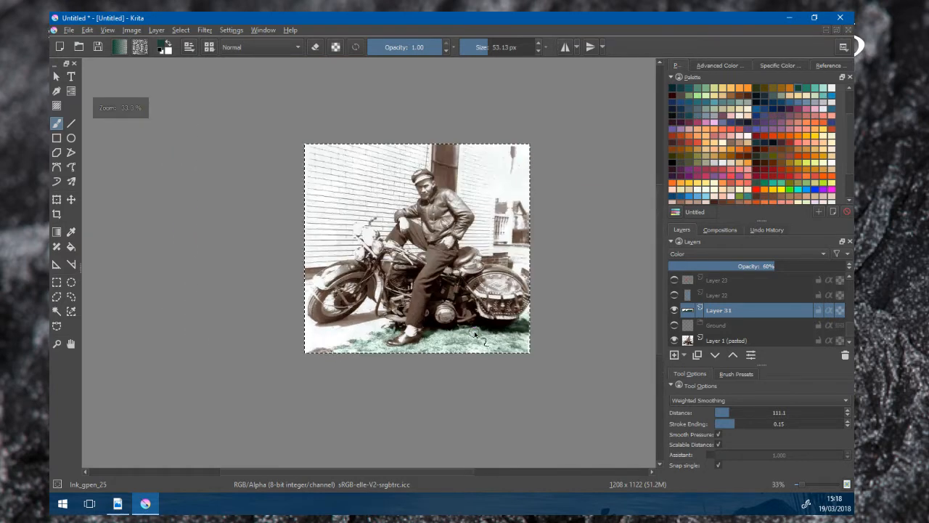
{"action": "scroll", "coordinate": [594, 290], "scroll_direction": "up", "scroll_amount": 2}
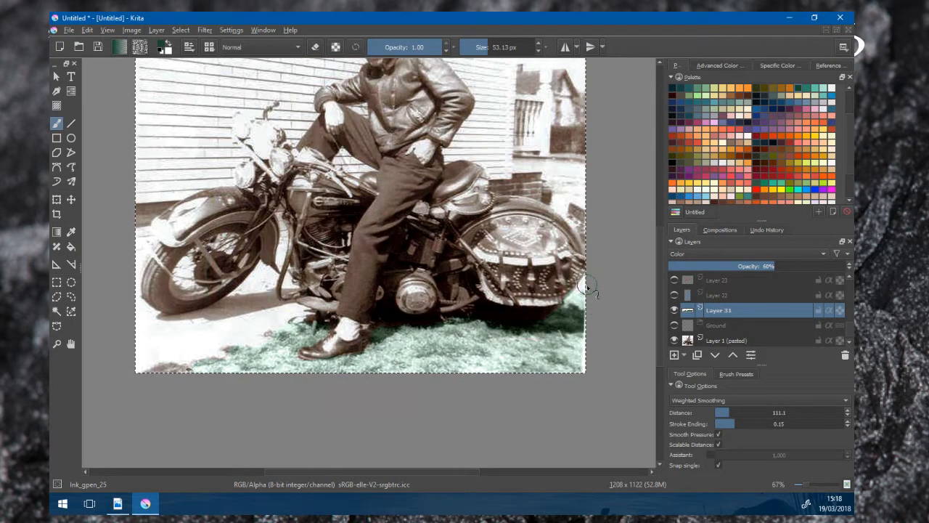
{"action": "scroll", "coordinate": [558, 318], "scroll_direction": "down", "scroll_amount": 2}
{"action": "scroll", "coordinate": [557, 318], "scroll_direction": "up", "scroll_amount": 1}
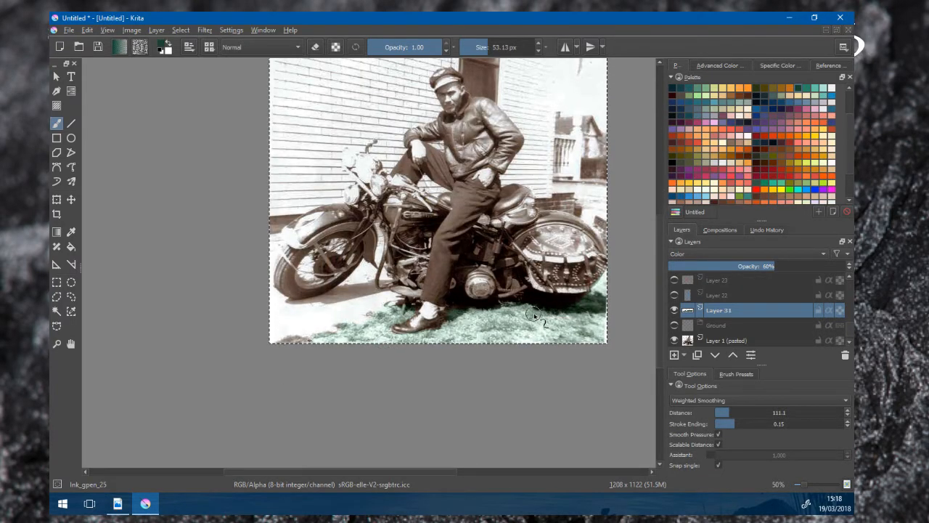
- Hide the green grass layer, show the Ground group and look through the photo's other colour layers
{"action": "left_click", "coordinate": [676, 324]}
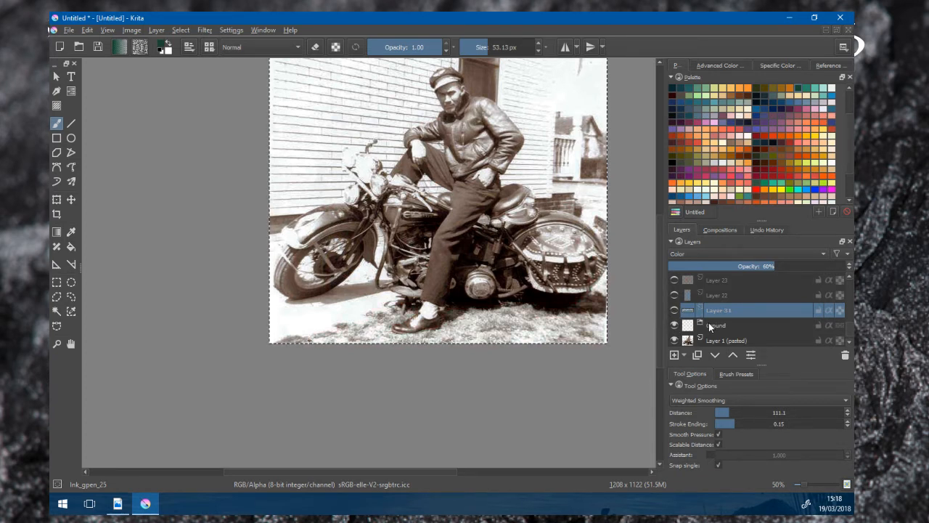
{"action": "scroll", "coordinate": [709, 323], "scroll_direction": "down", "scroll_amount": 1}
{"action": "left_click", "coordinate": [699, 315]}
{"action": "scroll", "coordinate": [717, 315], "scroll_direction": "up", "scroll_amount": 2}
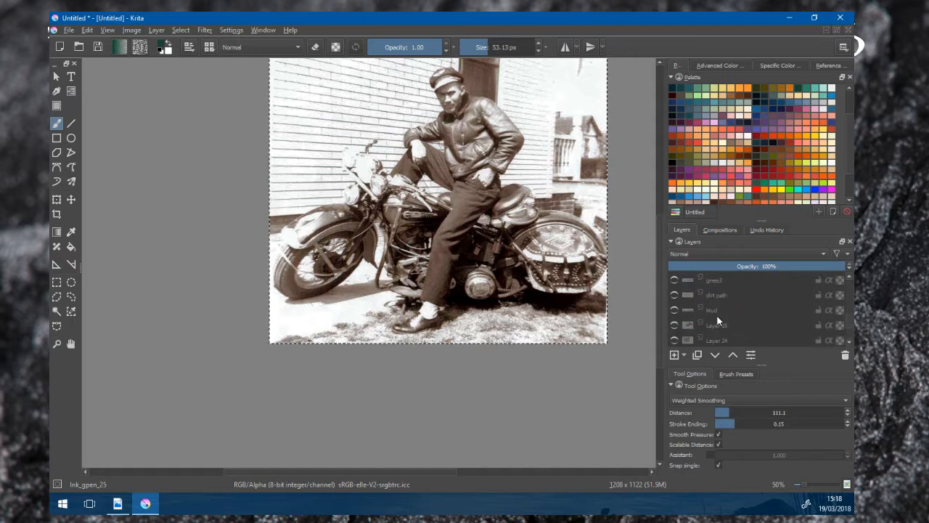
{"action": "scroll", "coordinate": [717, 315], "scroll_direction": "down", "scroll_amount": 4}
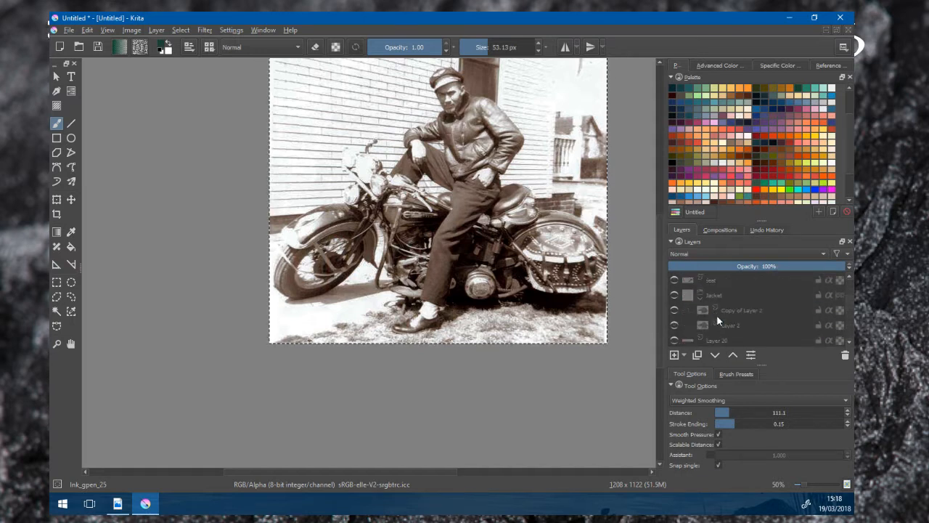
{"action": "scroll", "coordinate": [717, 314], "scroll_direction": "down", "scroll_amount": 3}
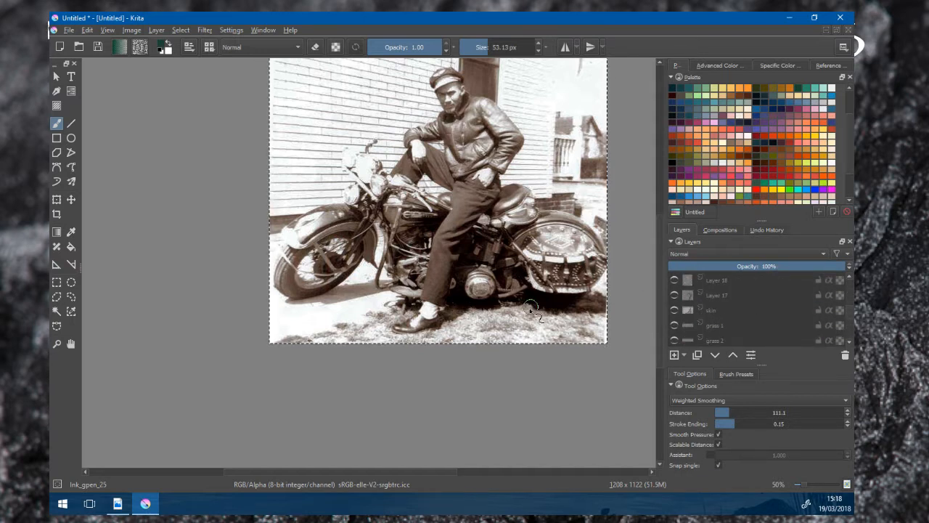
{"action": "scroll", "coordinate": [531, 309], "scroll_direction": "up", "scroll_amount": 2}
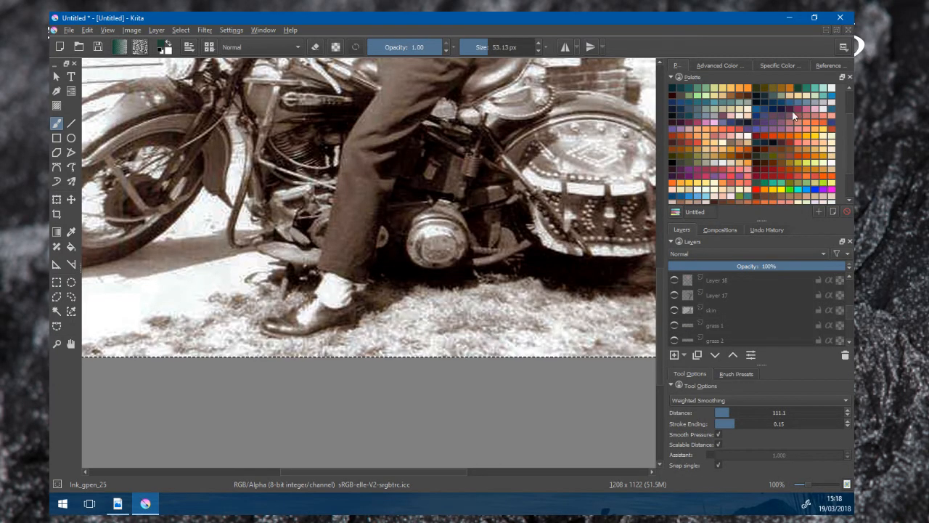
{"action": "scroll", "coordinate": [775, 312], "scroll_direction": "down", "scroll_amount": 3}
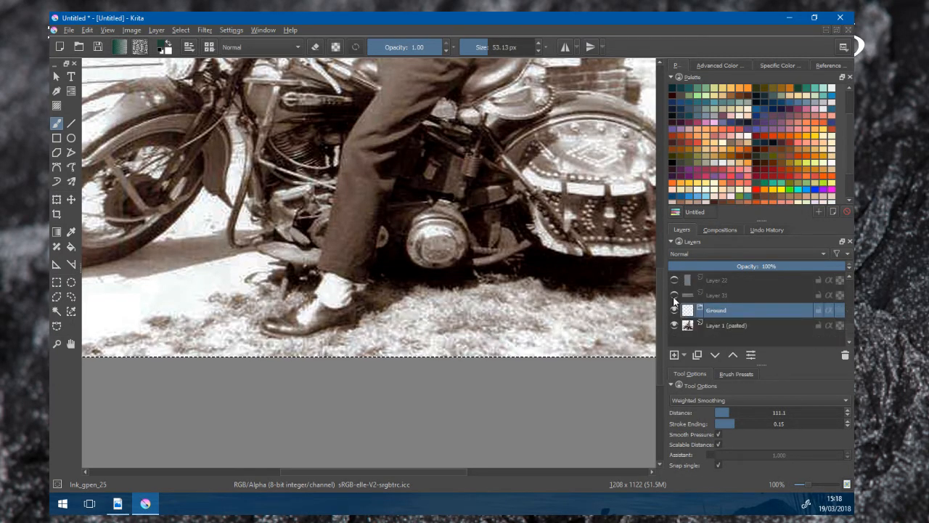
- Show the green grass layer again, then compare the tinted photo with the available palette colours
{"action": "left_click", "coordinate": [675, 295]}
{"action": "scroll", "coordinate": [525, 302], "scroll_direction": "down", "scroll_amount": 1}
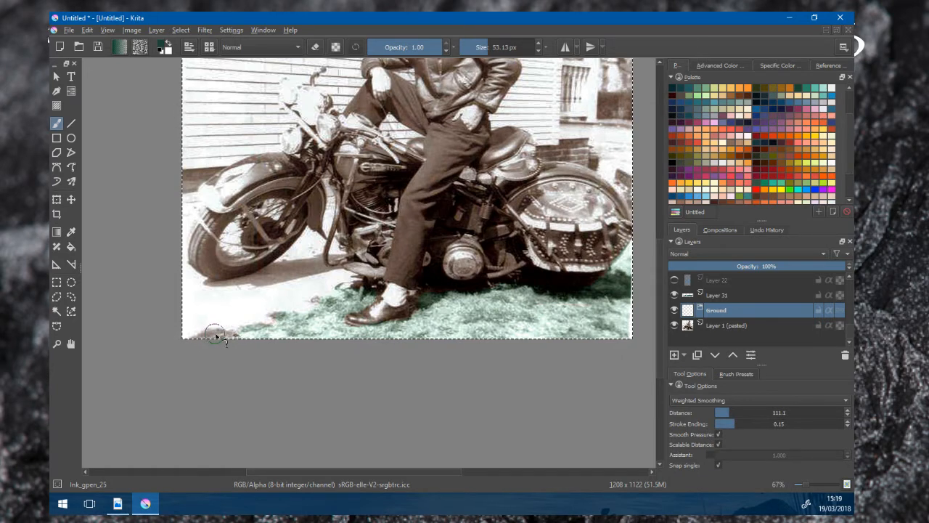
{"action": "key", "text": "minus"}
{"action": "key", "text": "minus"}
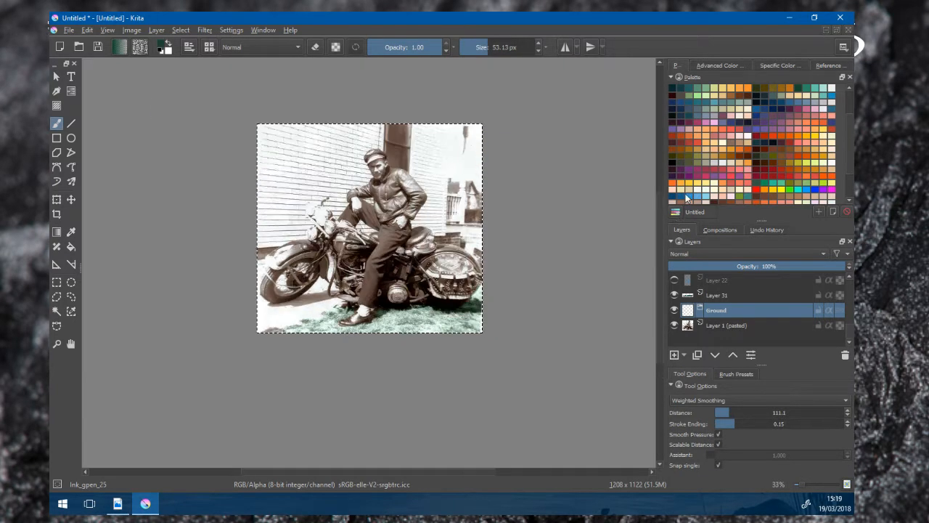
{"action": "scroll", "coordinate": [796, 143], "scroll_direction": "down", "scroll_amount": 3}
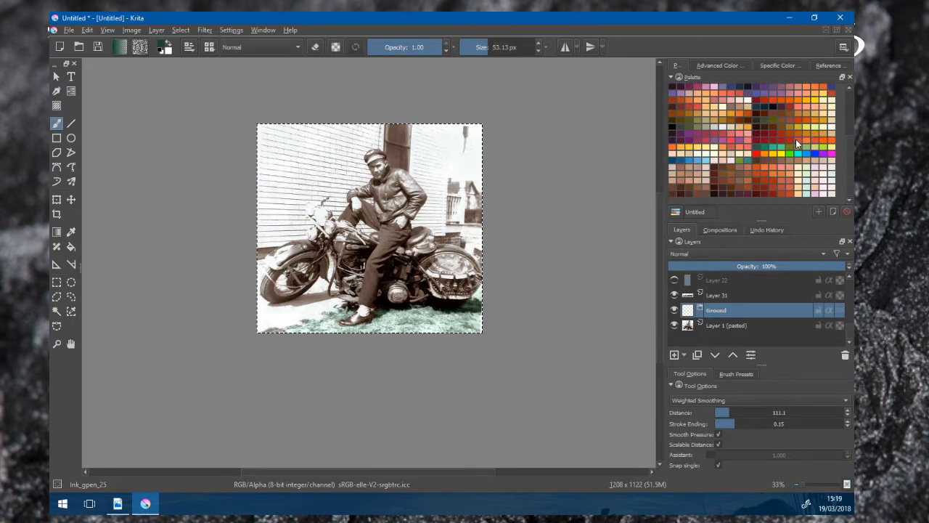
{"action": "scroll", "coordinate": [788, 142], "scroll_direction": "down", "scroll_amount": 5}
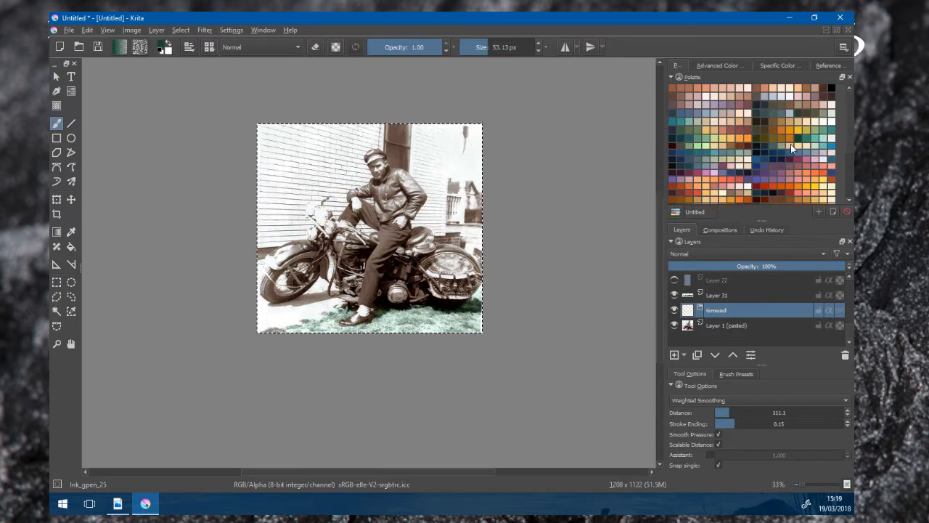
{"action": "key", "text": "plus"}
{"action": "key", "text": "plus"}
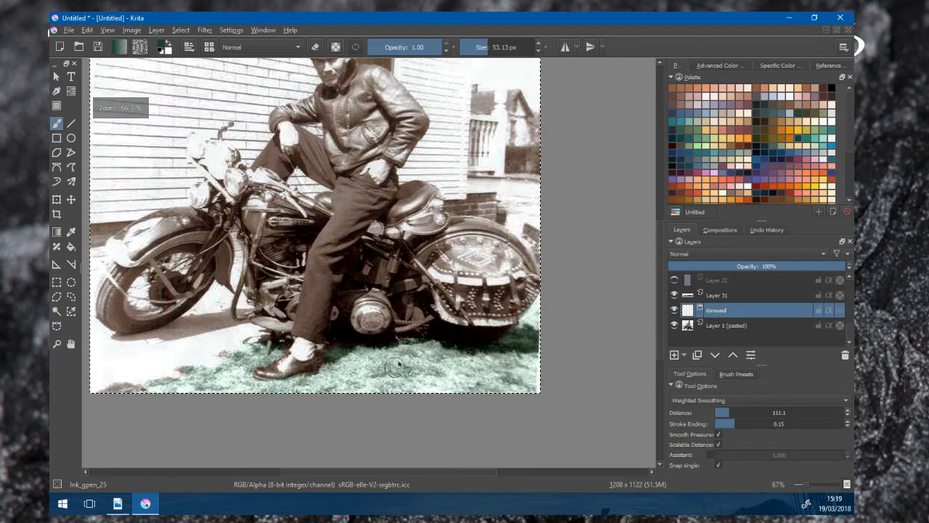
- Add a new paint layer directly above the green grass layer and set the brush size to 16.70 px
{"action": "left_click", "coordinate": [674, 355]}
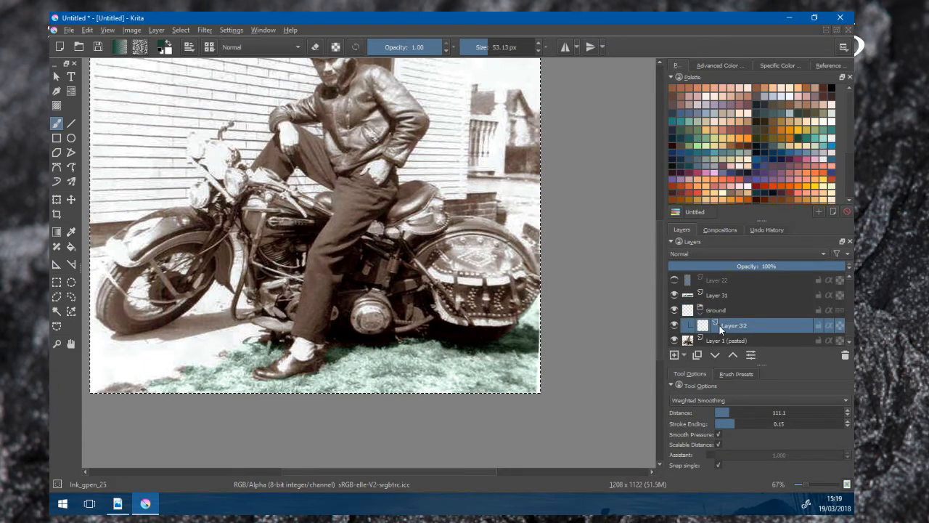
{"action": "left_click_drag", "start_coordinate": [720, 326], "coordinate": [720, 292]}
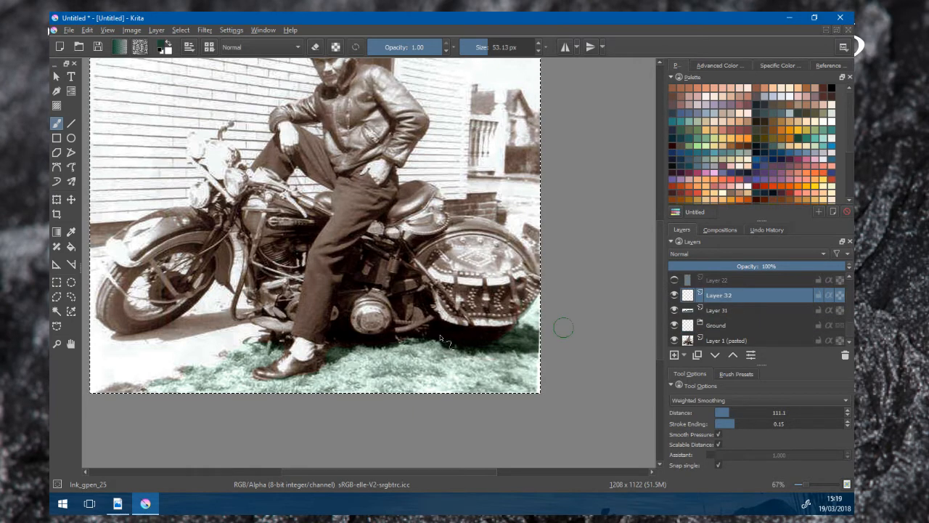
{"action": "scroll", "coordinate": [440, 339], "scroll_direction": "up", "scroll_amount": 1}
{"action": "left_click", "coordinate": [475, 48]}
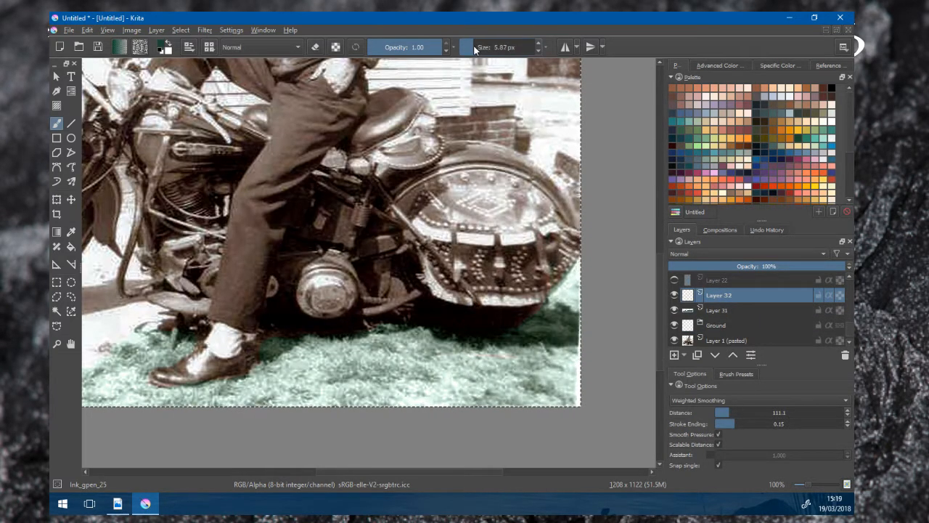
{"action": "left_click", "coordinate": [482, 50]}
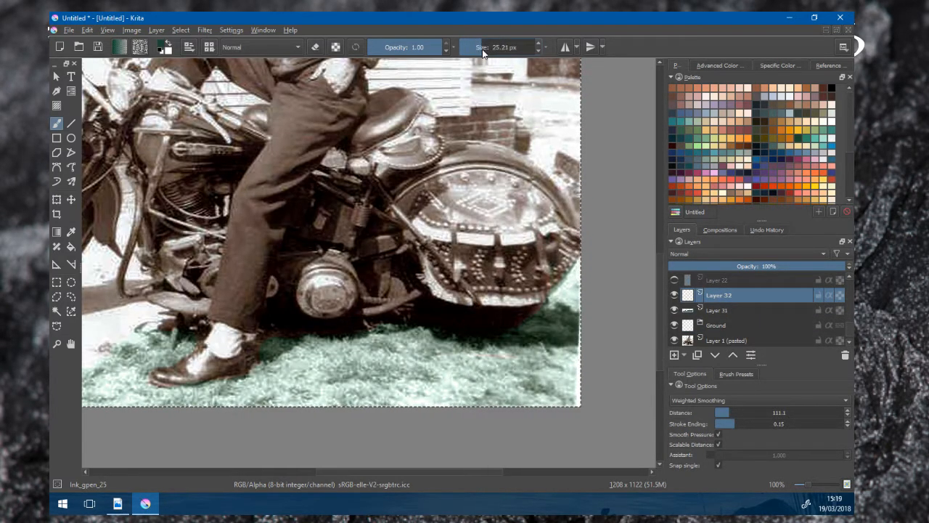
{"action": "scroll", "coordinate": [524, 172], "scroll_direction": "up", "scroll_amount": 2}
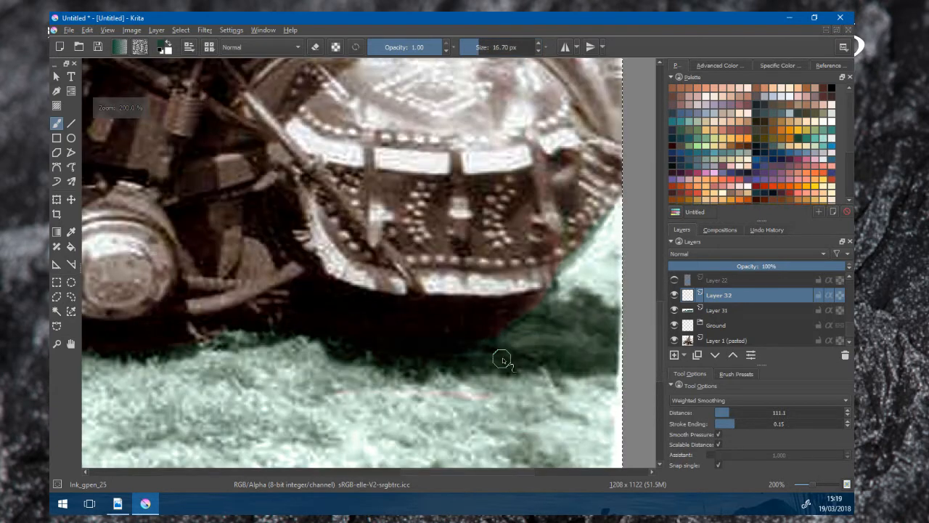
- Paint a dark green stroke on the shaded grass below the saddlebag and set the layer to Color mode at 60% opacity
{"action": "left_click_drag", "start_coordinate": [541, 355], "coordinate": [489, 357]}
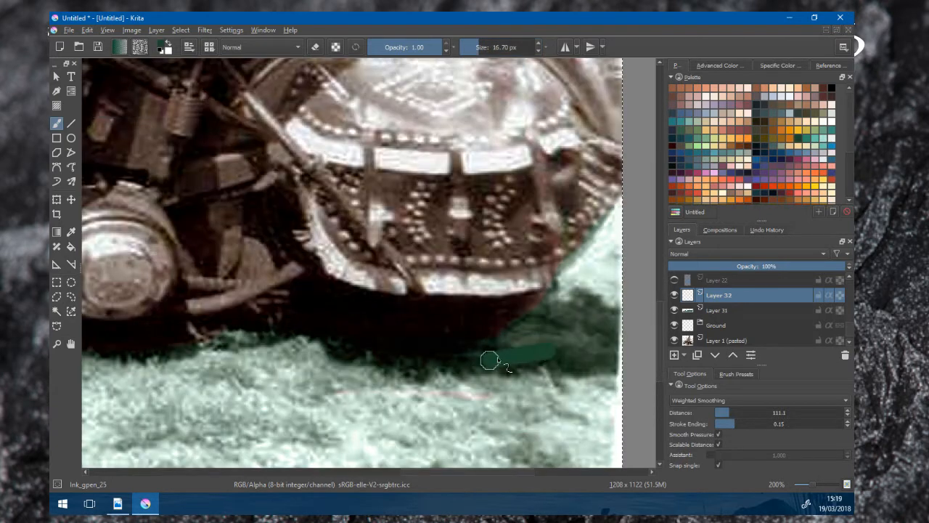
{"action": "left_click", "coordinate": [756, 250]}
{"action": "left_click", "coordinate": [727, 280]}
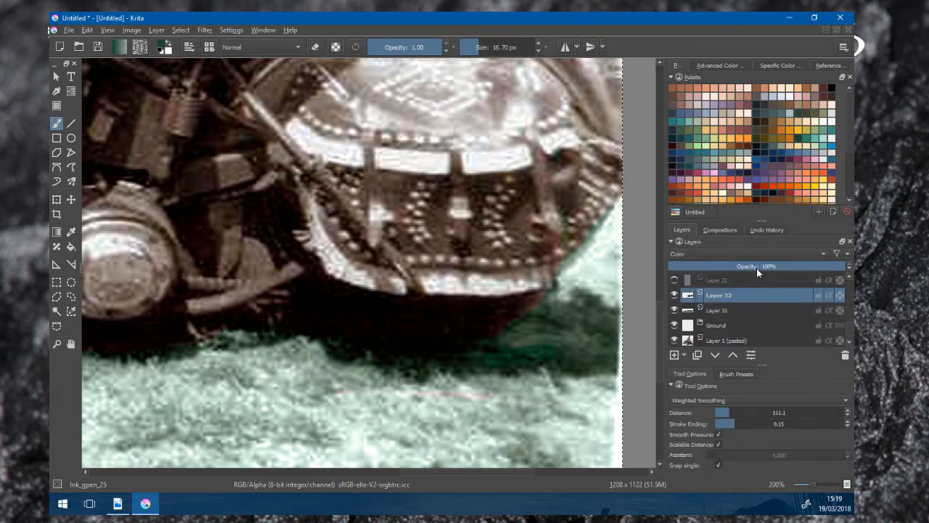
{"action": "left_click_drag", "start_coordinate": [787, 266], "coordinate": [777, 267]}
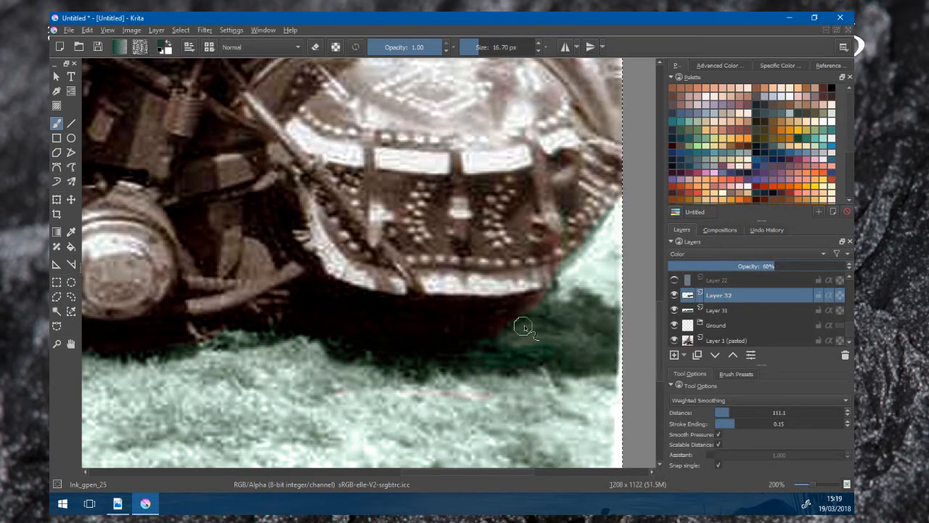
- Paint dark green over the shadowed grass beneath the motorcycle, around the rider's shoe and across the darker foreground patches
{"action": "scroll", "coordinate": [524, 324], "scroll_direction": "down", "scroll_amount": 2}
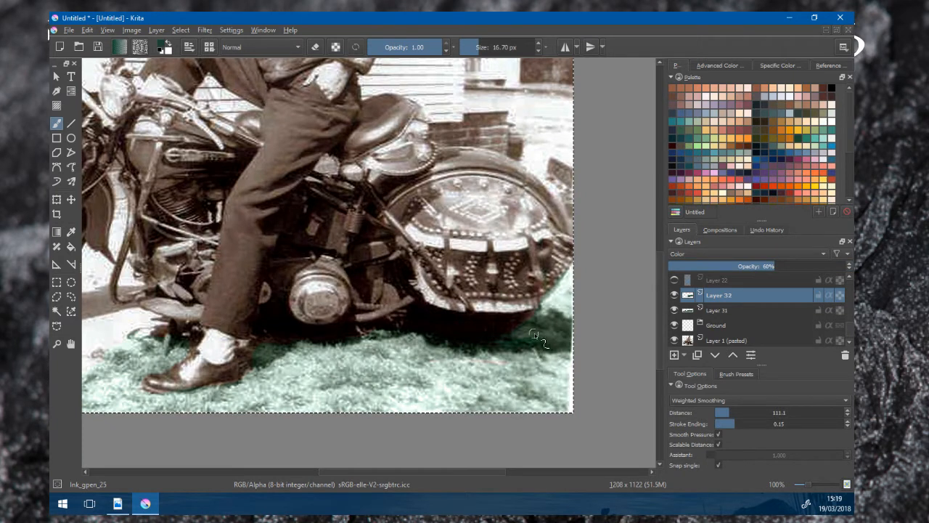
{"action": "mouse_move", "coordinate": [555, 326]}
{"action": "left_mouse_down"}
{"action": "mouse_move", "coordinate": [516, 335]}
{"action": "mouse_move", "coordinate": [533, 328]}
{"action": "mouse_move", "coordinate": [519, 339]}
{"action": "mouse_move", "coordinate": [560, 345]}
{"action": "mouse_move", "coordinate": [462, 349]}
{"action": "mouse_move", "coordinate": [405, 330]}
{"action": "mouse_move", "coordinate": [297, 342]}
{"action": "mouse_move", "coordinate": [256, 361]}
{"action": "mouse_move", "coordinate": [259, 349]}
{"action": "mouse_move", "coordinate": [281, 347]}
{"action": "mouse_move", "coordinate": [267, 358]}
{"action": "mouse_move", "coordinate": [191, 361]}
{"action": "mouse_move", "coordinate": [191, 342]}
{"action": "mouse_move", "coordinate": [153, 341]}
{"action": "mouse_move", "coordinate": [164, 349]}
{"action": "mouse_move", "coordinate": [164, 333]}
{"action": "mouse_move", "coordinate": [143, 344]}
{"action": "mouse_move", "coordinate": [154, 341]}
{"action": "mouse_move", "coordinate": [138, 332]}
{"action": "mouse_move", "coordinate": [178, 326]}
{"action": "mouse_move", "coordinate": [173, 350]}
{"action": "left_mouse_up"}
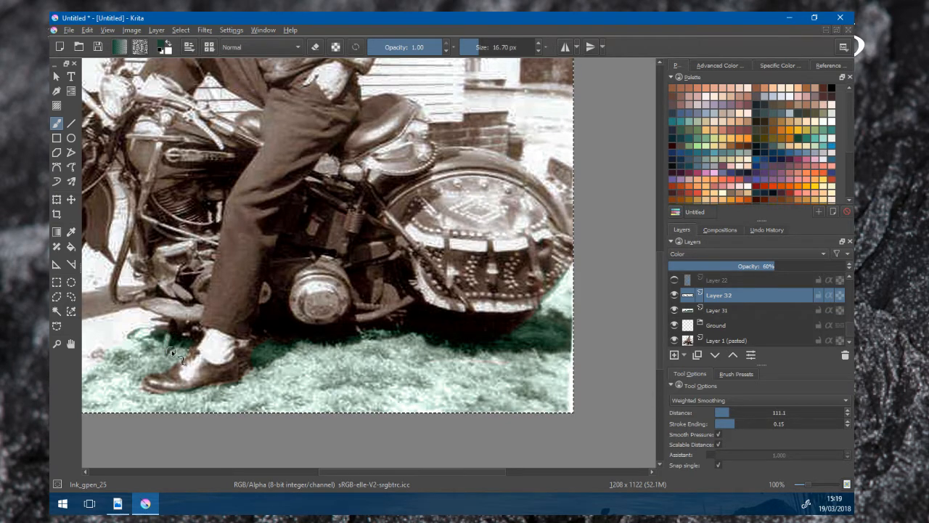
{"action": "left_click_drag", "start_coordinate": [189, 361], "coordinate": [388, 341]}
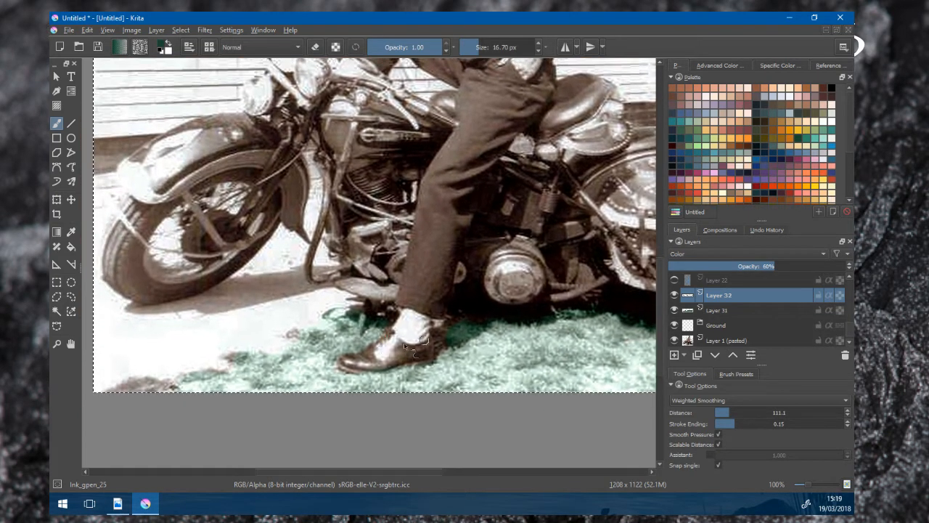
{"action": "scroll", "coordinate": [356, 341], "scroll_direction": "up", "scroll_amount": 1}
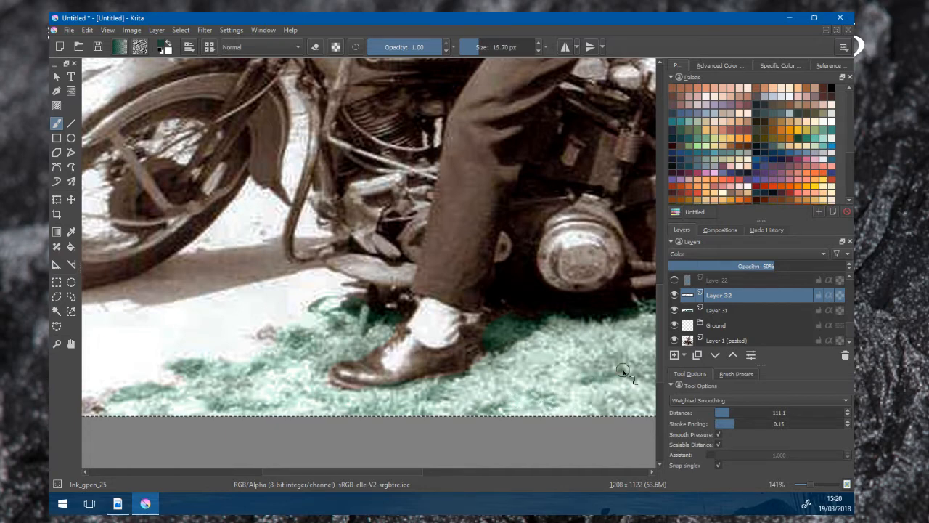
{"action": "left_click_drag", "start_coordinate": [624, 372], "coordinate": [453, 347]}
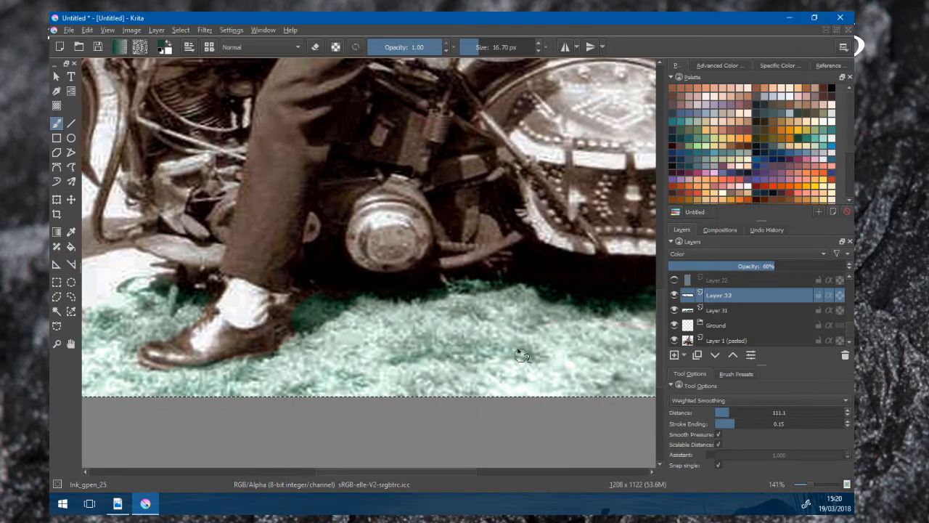
- Set the shadow layer's opacity to 74% and paint more dark green patches across the grass behind the shoe and below the rear wheel
{"action": "left_click", "coordinate": [799, 267]}
{"action": "scroll", "coordinate": [432, 286], "scroll_direction": "down", "scroll_amount": 5}
{"action": "left_click_drag", "start_coordinate": [445, 297], "coordinate": [467, 297]}
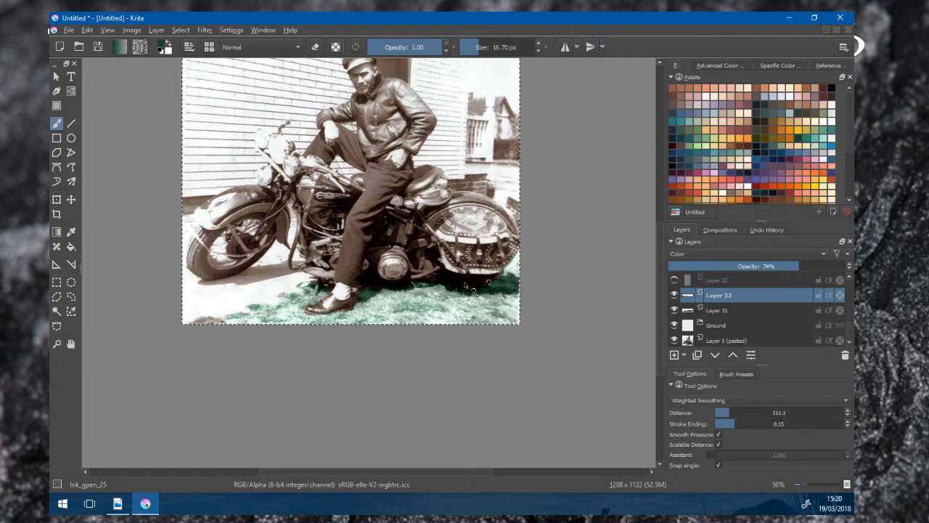
{"action": "scroll", "coordinate": [463, 280], "scroll_direction": "up", "scroll_amount": 1}
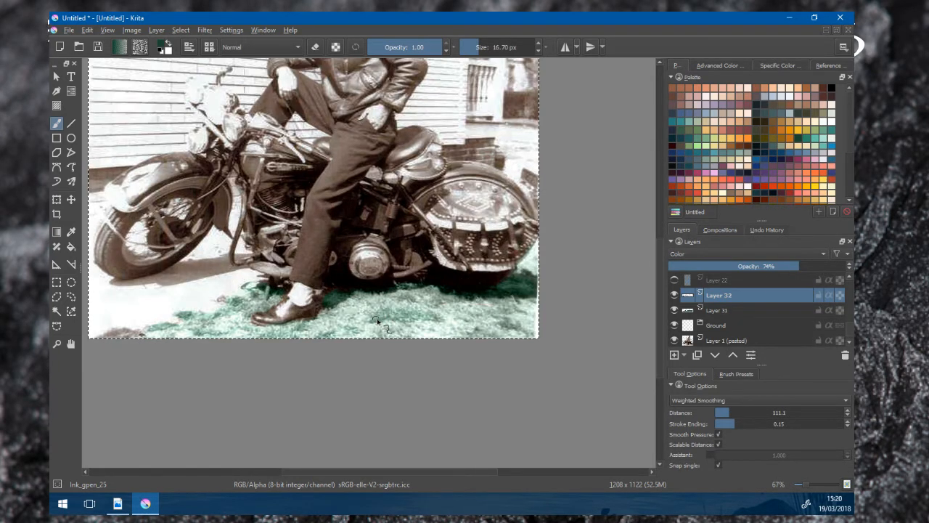
{"action": "scroll", "coordinate": [410, 319], "scroll_direction": "up", "scroll_amount": 1}
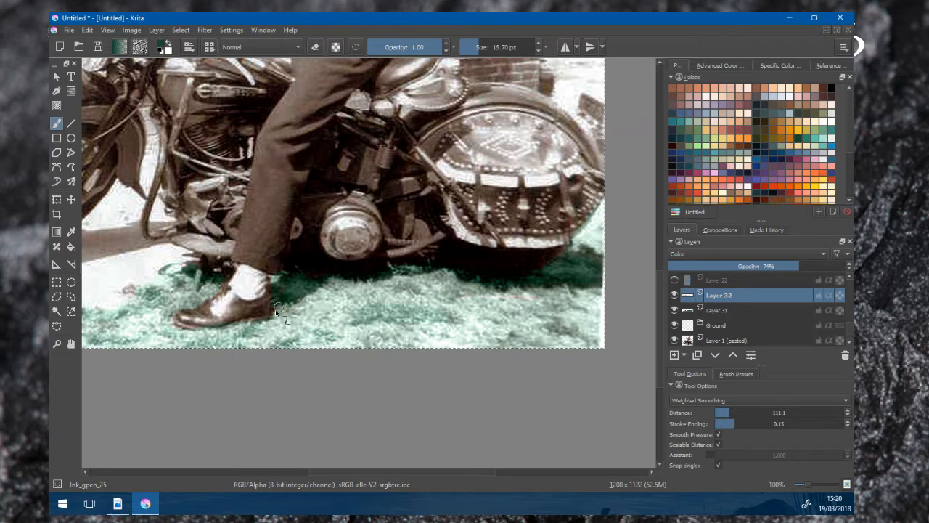
{"action": "scroll", "coordinate": [389, 277], "scroll_direction": "down", "scroll_amount": 1}
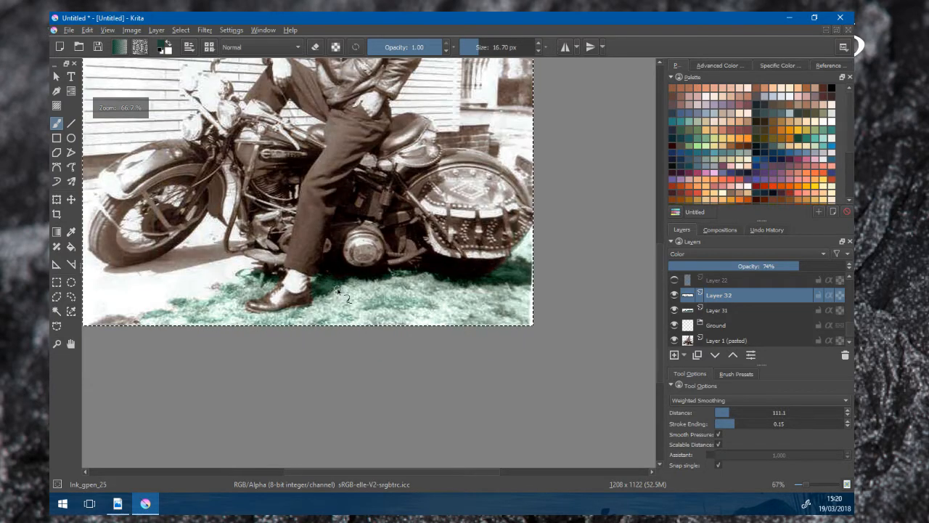
{"action": "left_click_drag", "start_coordinate": [415, 287], "coordinate": [467, 302]}
{"action": "scroll", "coordinate": [487, 286], "scroll_direction": "down", "scroll_amount": 1}
{"action": "scroll", "coordinate": [485, 302], "scroll_direction": "up", "scroll_amount": 2}
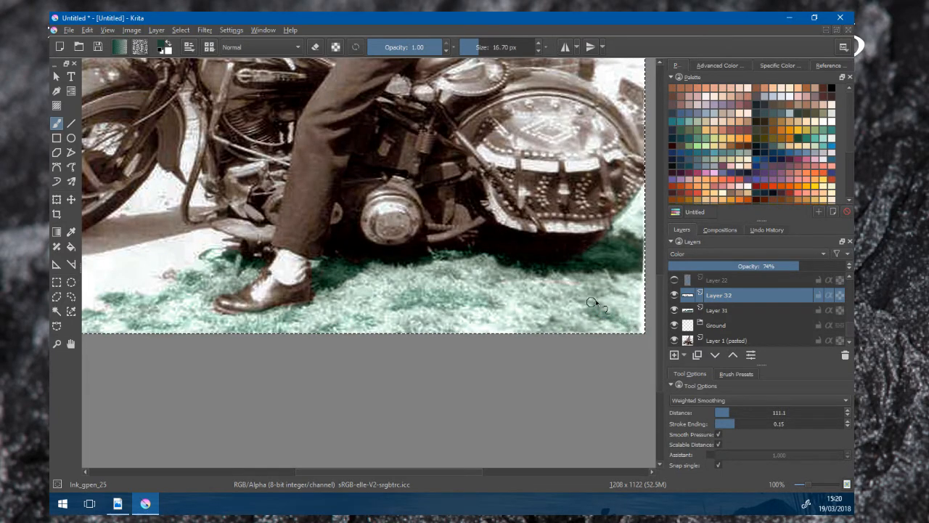
{"action": "left_click_drag", "start_coordinate": [595, 301], "coordinate": [618, 295]}
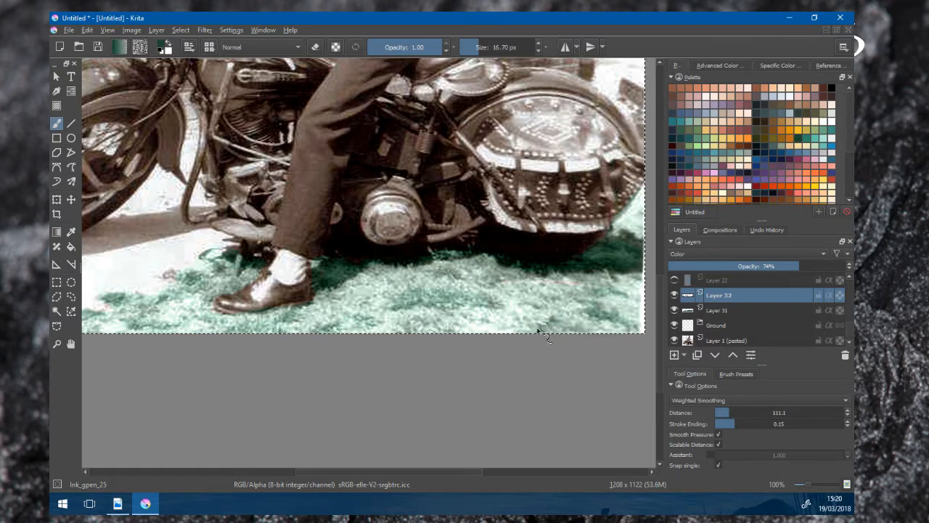
{"action": "scroll", "coordinate": [434, 331], "scroll_direction": "down", "scroll_amount": 1}
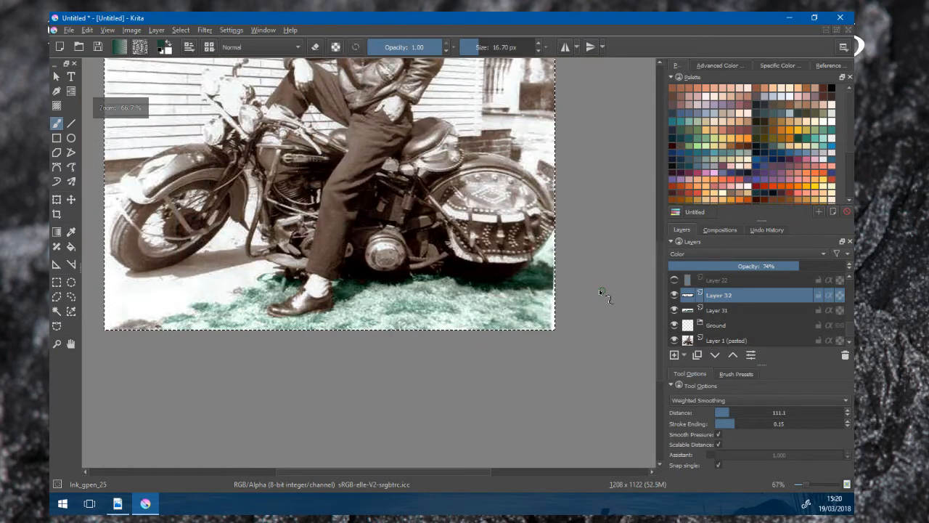
- Set the shadow layer's opacity to 100% and check the grass tint up close and across the whole photo
{"action": "left_click_drag", "start_coordinate": [819, 268], "coordinate": [846, 268]}
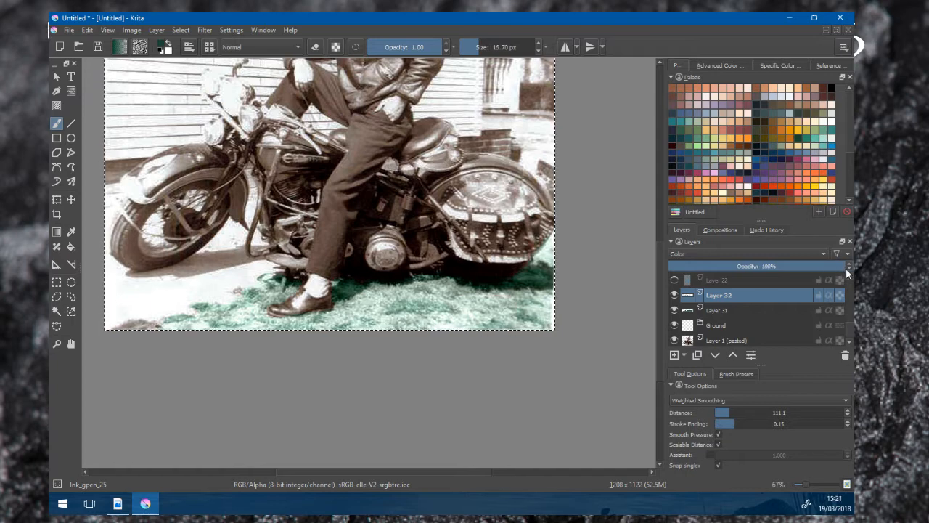
{"action": "scroll", "coordinate": [420, 271], "scroll_direction": "up", "scroll_amount": 2}
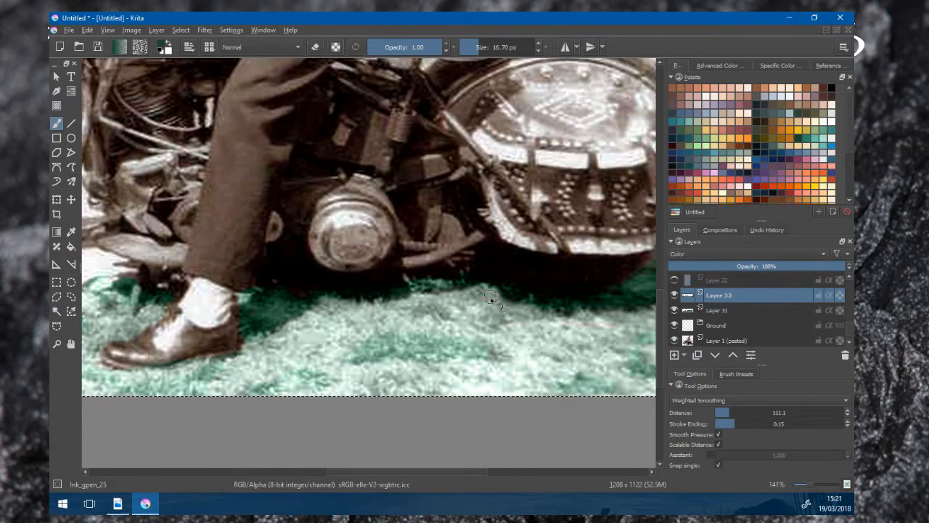
{"action": "scroll", "coordinate": [508, 292], "scroll_direction": "down", "scroll_amount": 1}
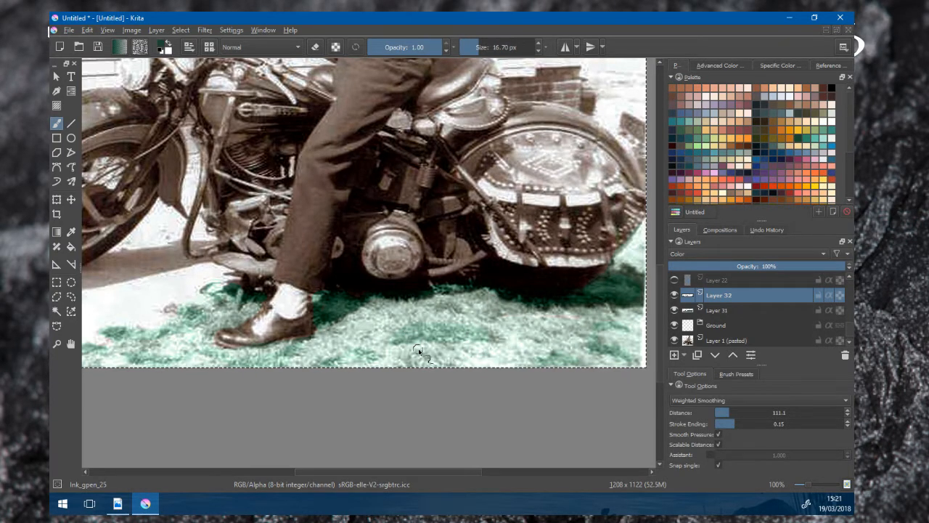
{"action": "scroll", "coordinate": [323, 342], "scroll_direction": "down", "scroll_amount": 2}
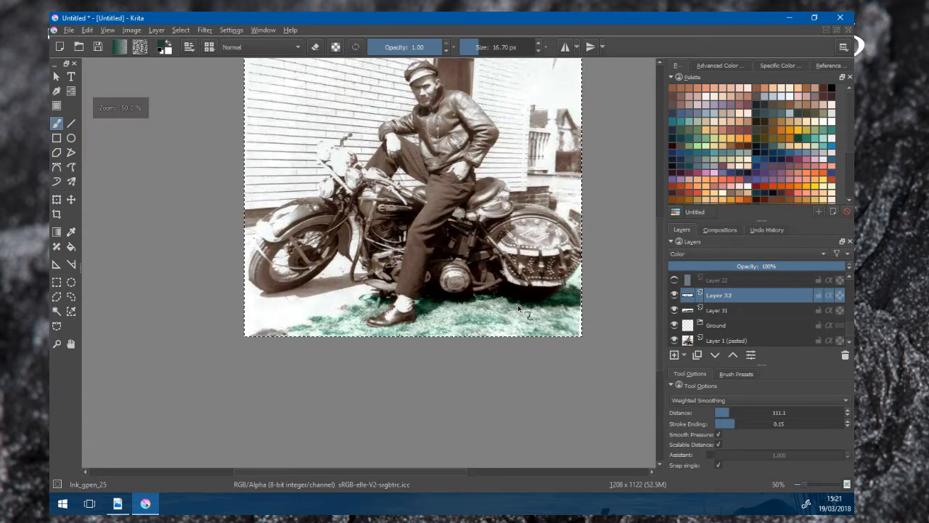
{"action": "scroll", "coordinate": [311, 314], "scroll_direction": "up", "scroll_amount": 1}
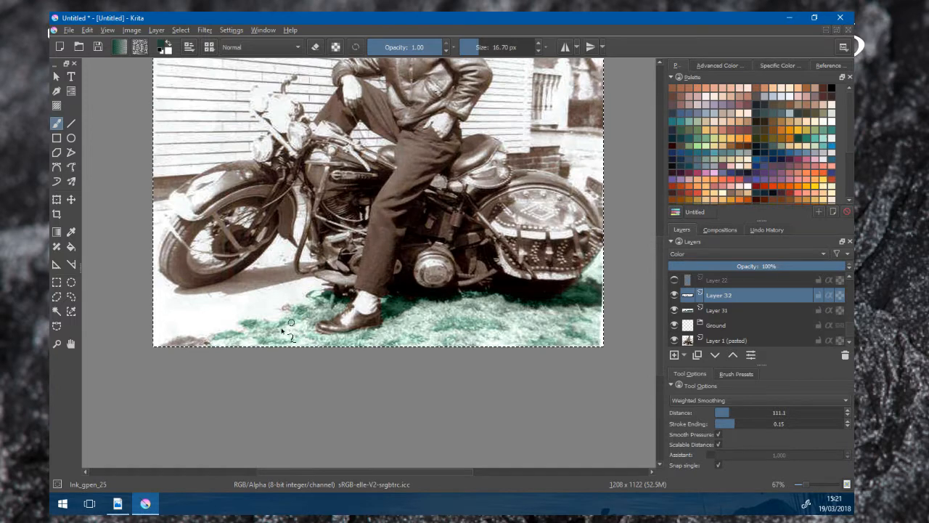
- Add further dark green strokes to the grass in front of the shoe and in the foreground below the engine
{"action": "left_click_drag", "start_coordinate": [296, 317], "coordinate": [286, 308]}
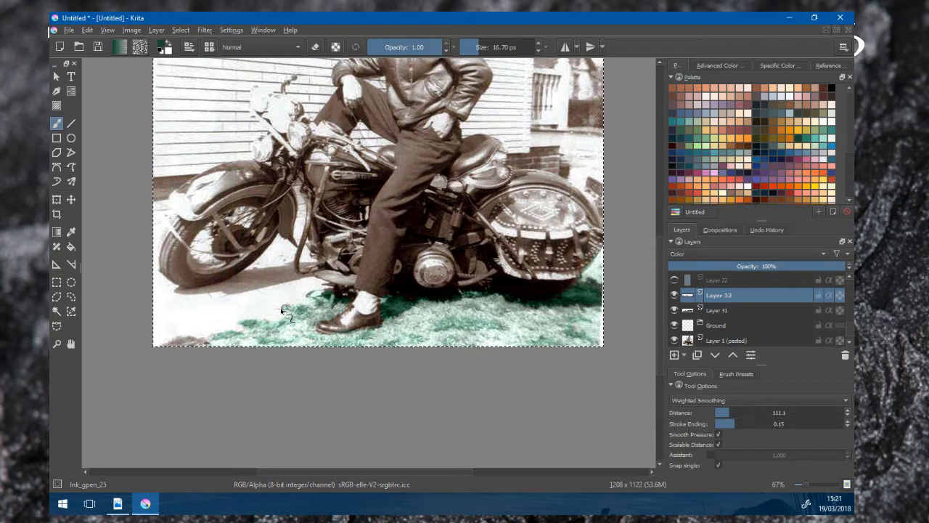
{"action": "scroll", "coordinate": [318, 309], "scroll_direction": "down", "scroll_amount": 2}
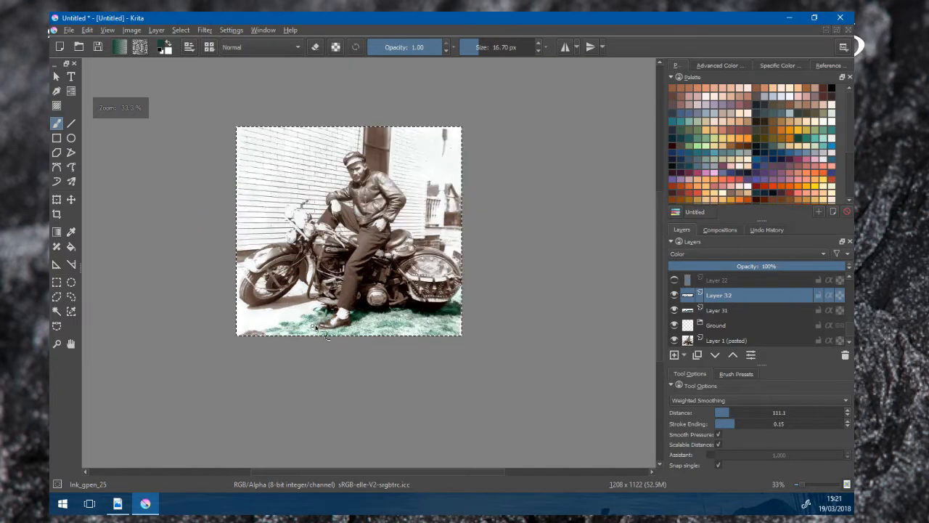
{"action": "scroll", "coordinate": [412, 319], "scroll_direction": "up", "scroll_amount": 2}
{"action": "left_click_drag", "start_coordinate": [401, 318], "coordinate": [470, 308]}
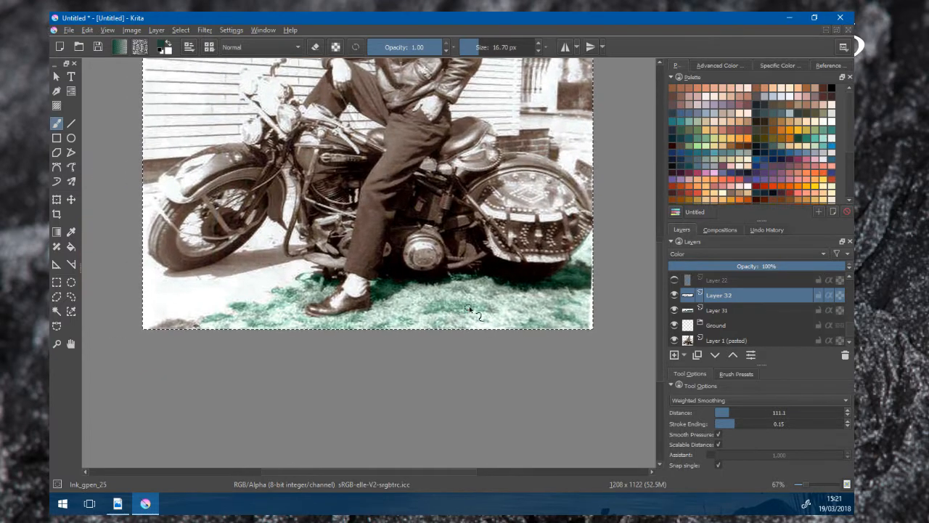
{"action": "scroll", "coordinate": [470, 309], "scroll_direction": "down", "scroll_amount": 1}
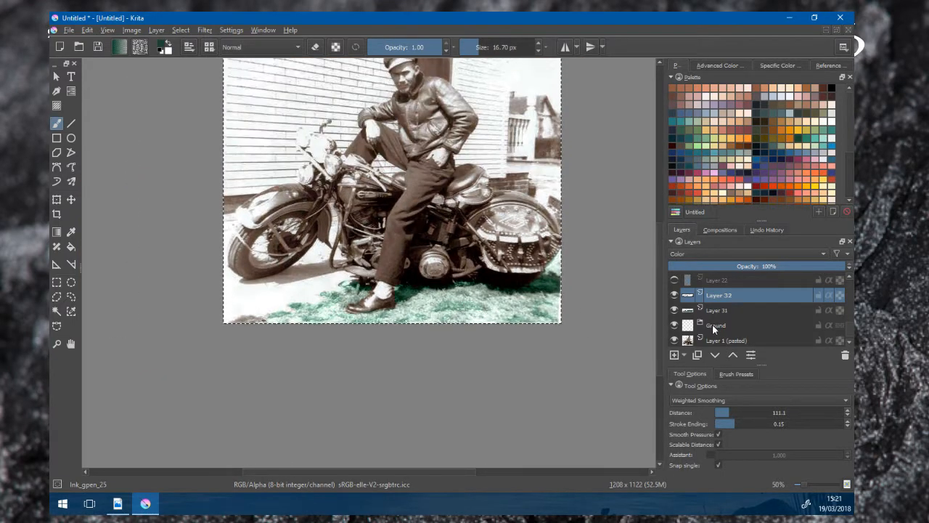
{"action": "scroll", "coordinate": [703, 317], "scroll_direction": "up", "scroll_amount": 1}
{"action": "scroll", "coordinate": [710, 320], "scroll_direction": "down", "scroll_amount": 1}
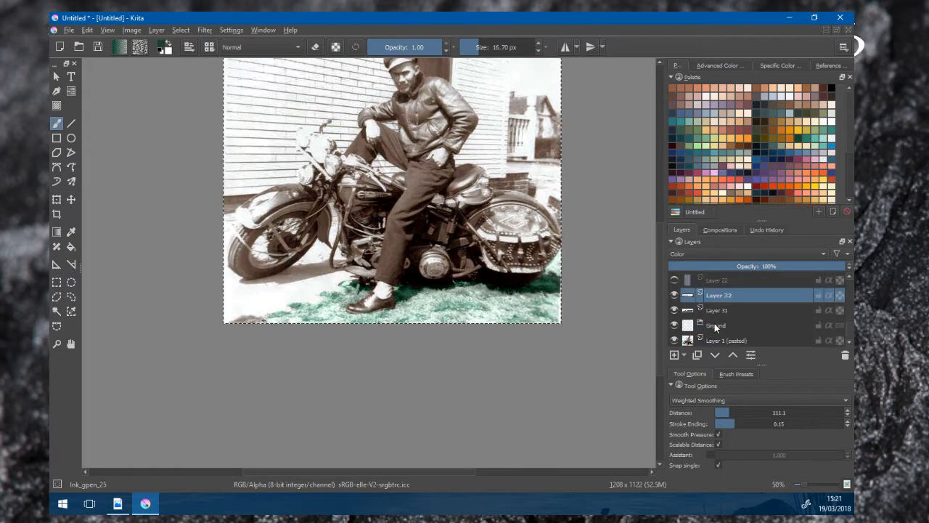
- Toggle the visibility of the two green grass layers off and back on to compare their effect
{"action": "mouse_move", "coordinate": [680, 313]}
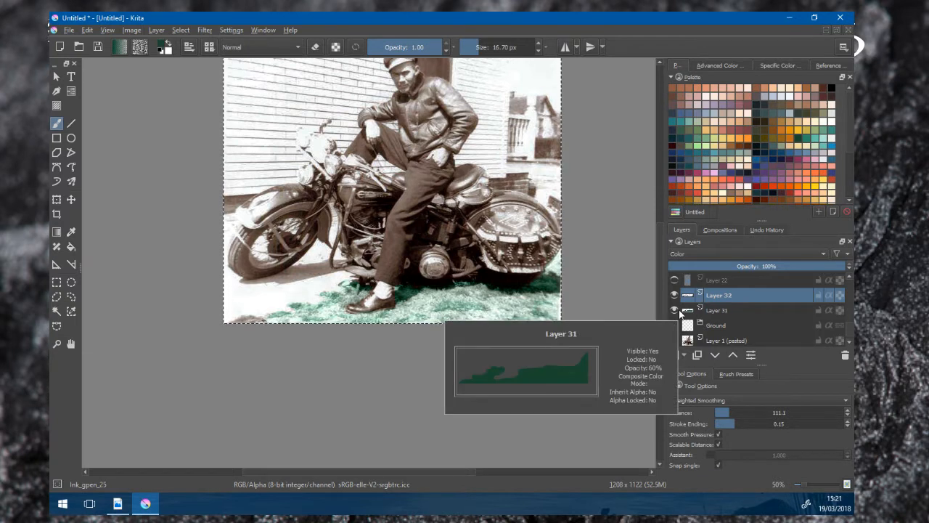
{"action": "left_click", "coordinate": [677, 310]}
{"action": "left_click", "coordinate": [677, 293]}
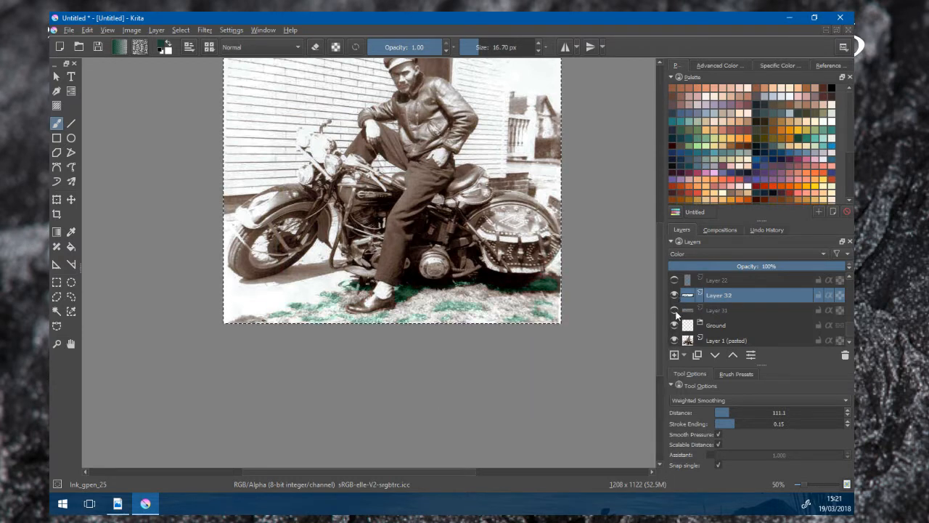
{"action": "mouse_move", "coordinate": [675, 312]}
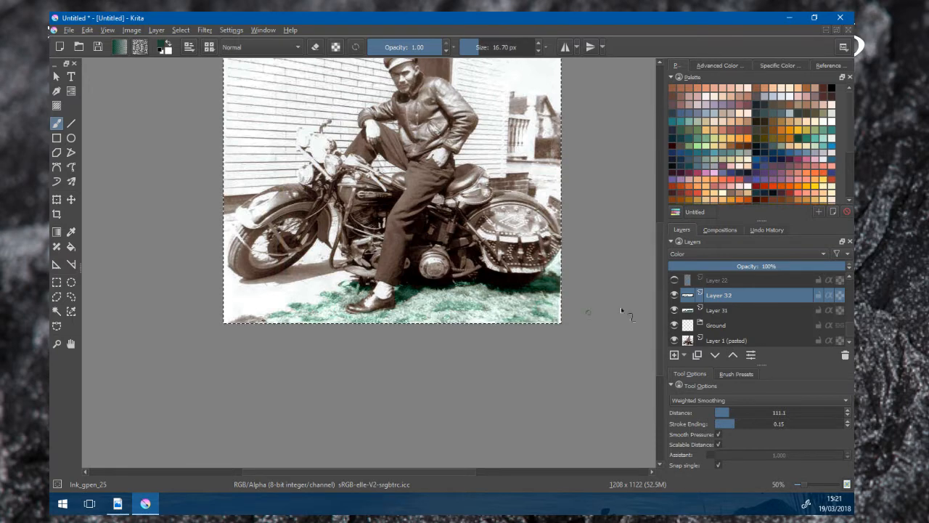
- Look through the layer stack for the previously painted grass layers
{"action": "scroll", "coordinate": [727, 307], "scroll_direction": "up", "scroll_amount": 1}
{"action": "scroll", "coordinate": [642, 324], "scroll_direction": "down", "scroll_amount": 1}
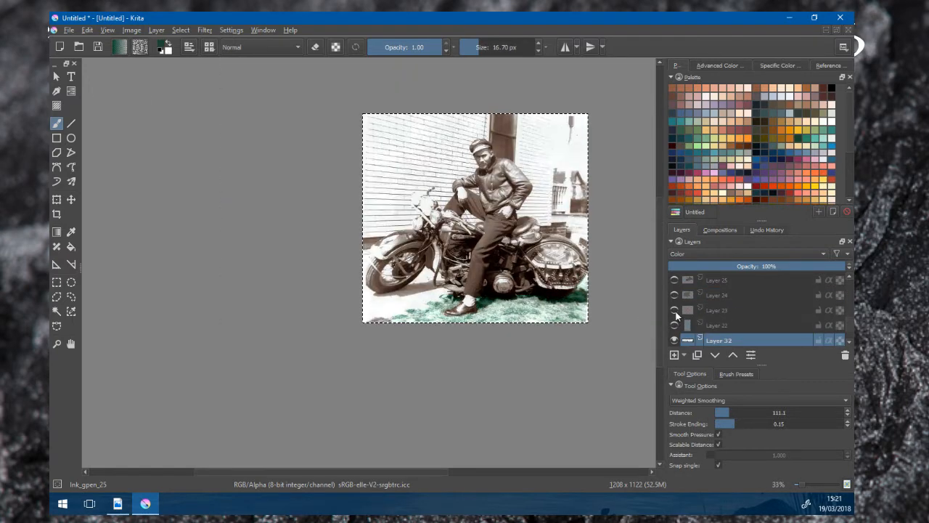
{"action": "left_click", "coordinate": [674, 310]}
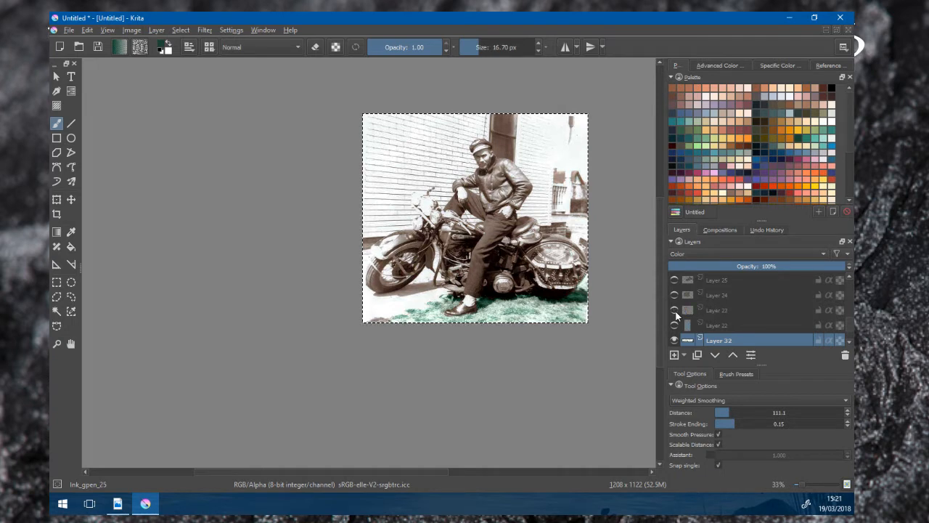
{"action": "scroll", "coordinate": [693, 324], "scroll_direction": "down", "scroll_amount": 5}
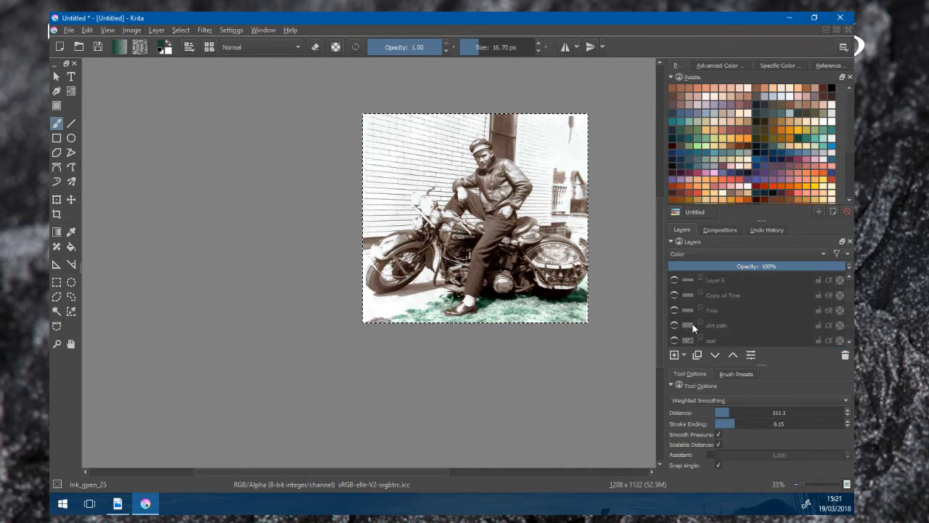
{"action": "scroll", "coordinate": [693, 324], "scroll_direction": "up", "scroll_amount": 2}
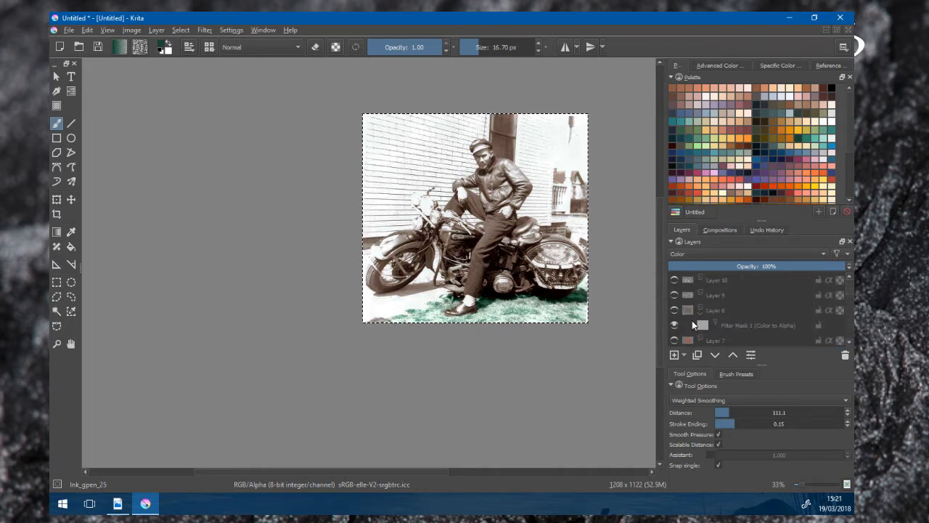
{"action": "scroll", "coordinate": [692, 320], "scroll_direction": "down", "scroll_amount": 1}
{"action": "scroll", "coordinate": [692, 324], "scroll_direction": "down", "scroll_amount": 1}
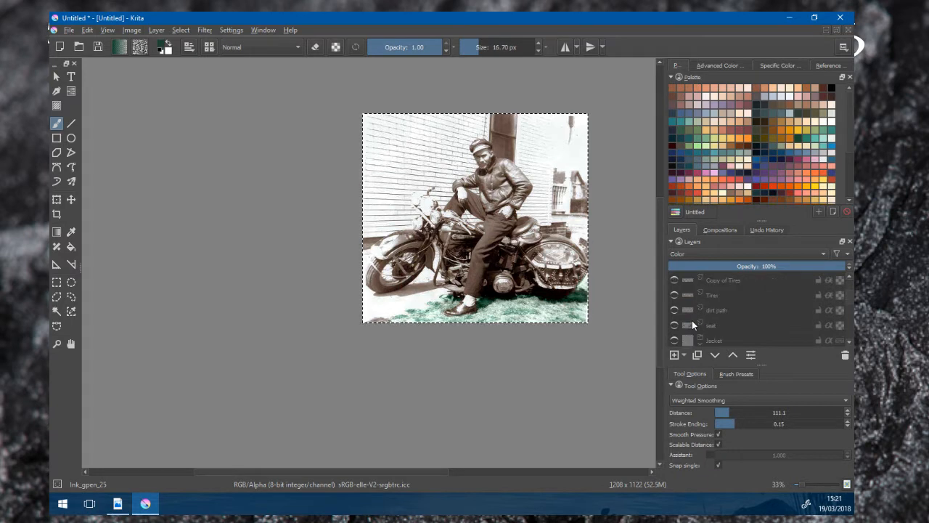
{"action": "scroll", "coordinate": [692, 324], "scroll_direction": "down", "scroll_amount": 1}
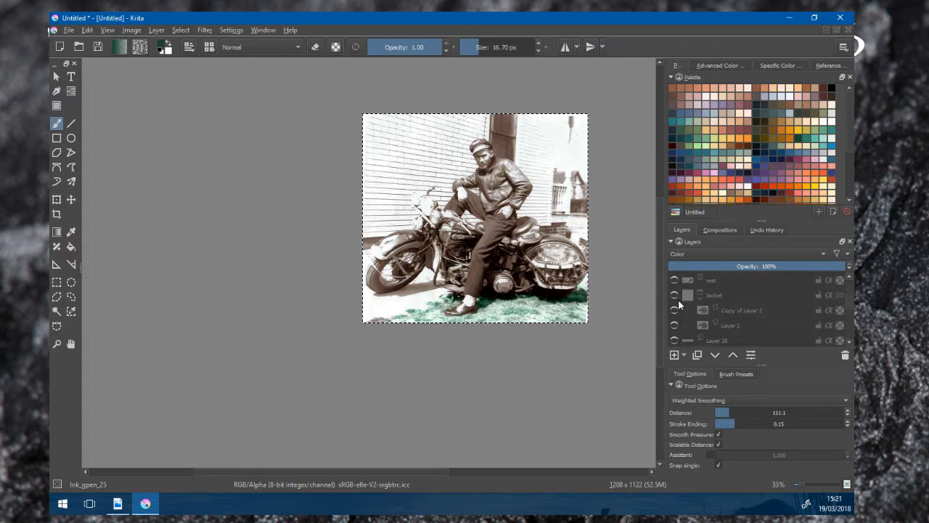
{"action": "scroll", "coordinate": [698, 310], "scroll_direction": "down", "scroll_amount": 5}
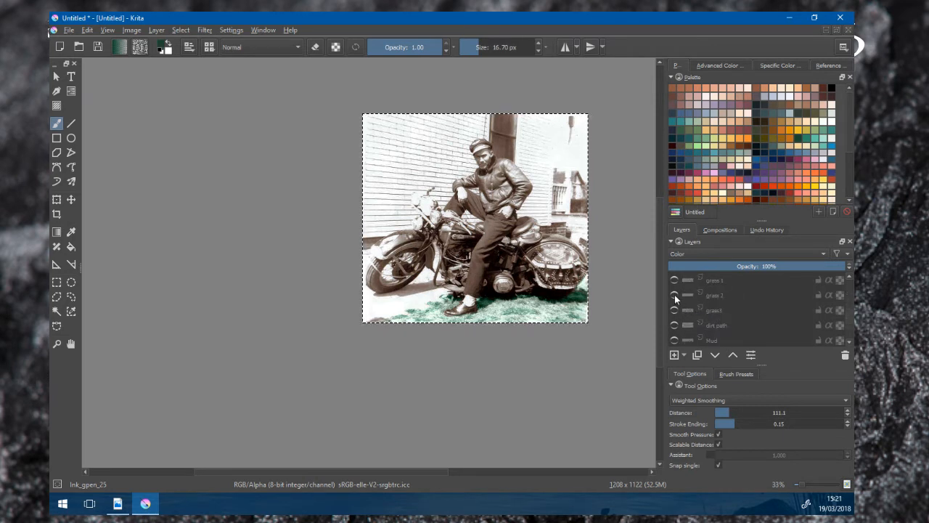
- Show the existing grass 1, grass 2 and grass3 layers and check their tint on the lawn
{"action": "left_click", "coordinate": [675, 295]}
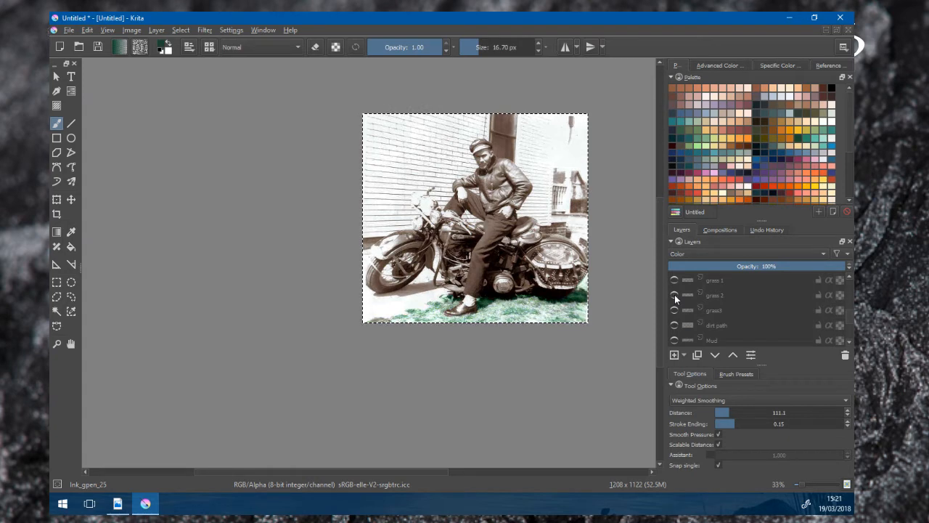
{"action": "left_click", "coordinate": [674, 295]}
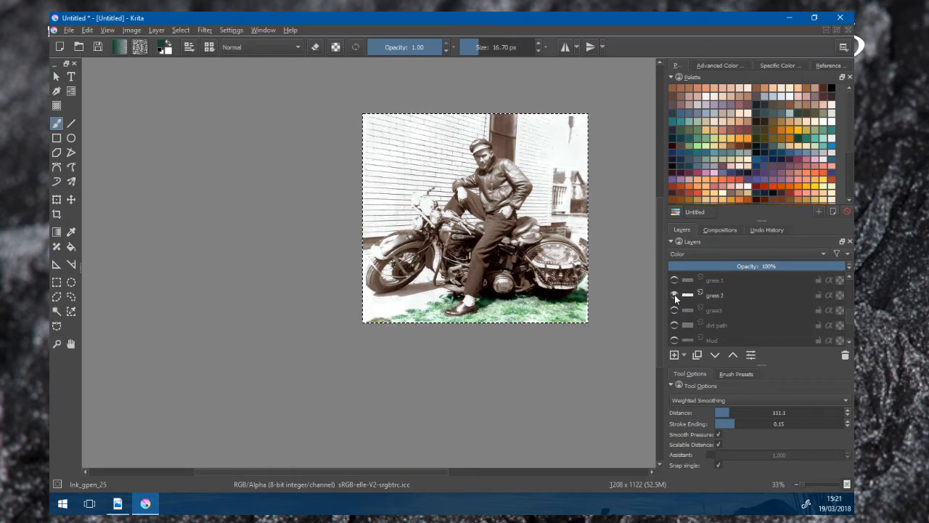
{"action": "left_click", "coordinate": [675, 281]}
{"action": "scroll", "coordinate": [511, 330], "scroll_direction": "up", "scroll_amount": 3}
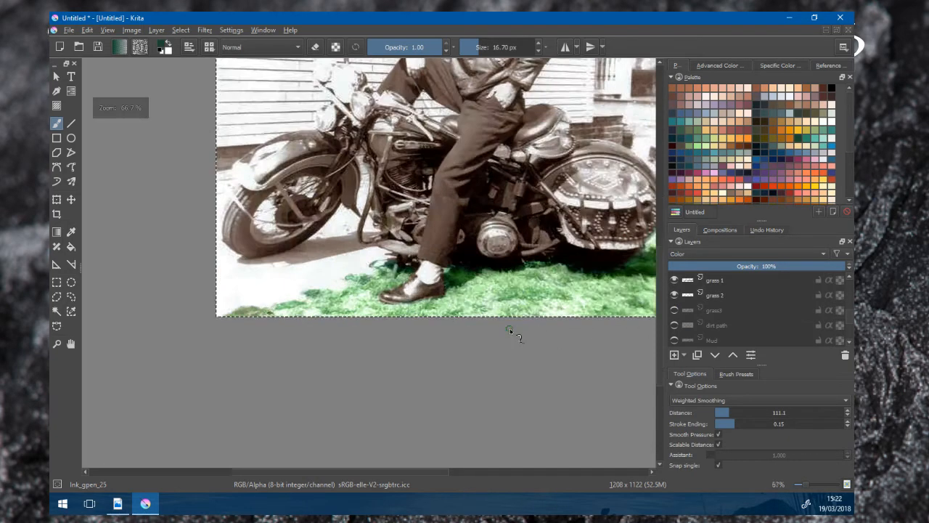
{"action": "scroll", "coordinate": [510, 280], "scroll_direction": "down", "scroll_amount": 1}
{"action": "left_click_drag", "start_coordinate": [542, 279], "coordinate": [455, 282]}
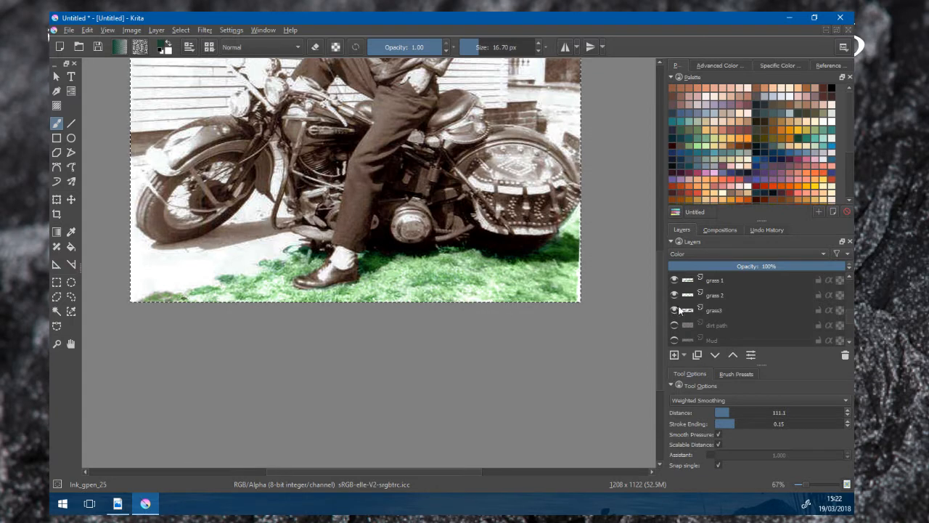
{"action": "scroll", "coordinate": [718, 308], "scroll_direction": "up", "scroll_amount": 1}
{"action": "scroll", "coordinate": [721, 310], "scroll_direction": "down", "scroll_amount": 1}
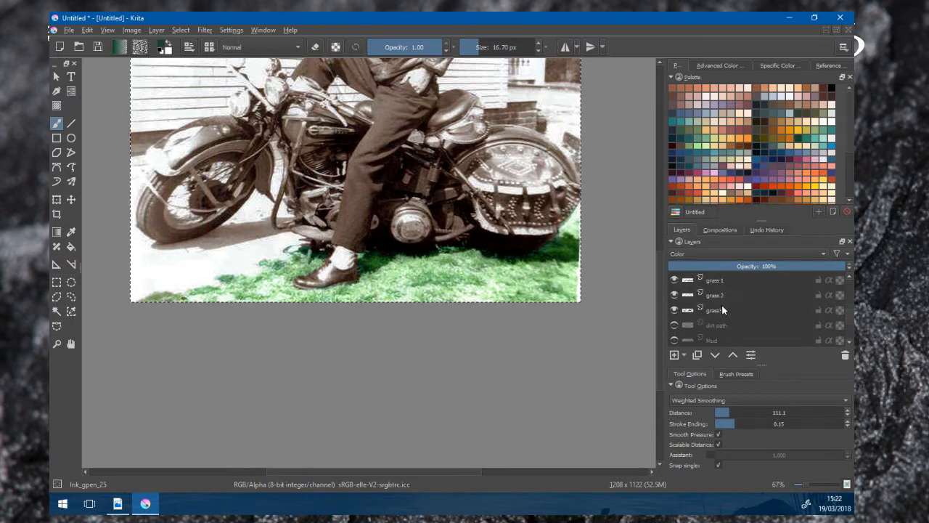
- Hide Layer 32 and Layer 31 and inspect the lawn with only the earlier grass layers tinting it
{"action": "scroll", "coordinate": [722, 306], "scroll_direction": "down", "scroll_amount": 2}
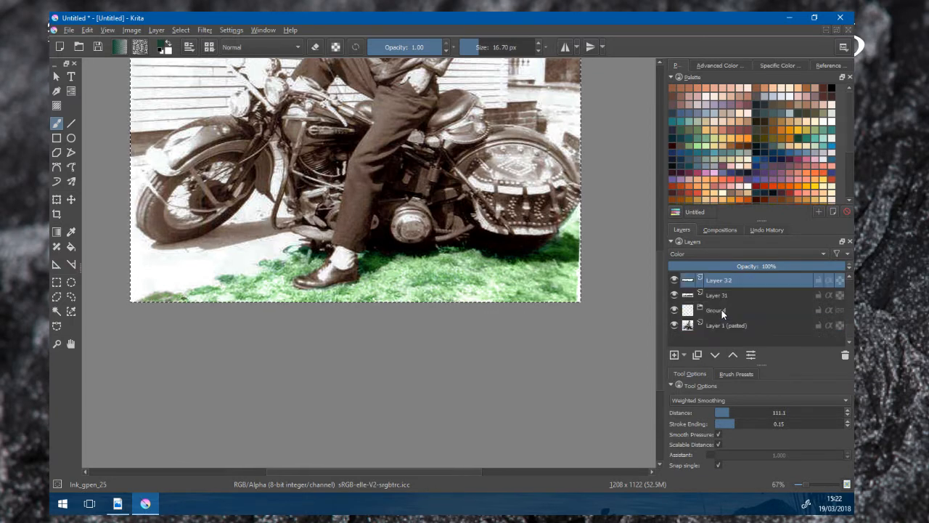
{"action": "left_click", "coordinate": [674, 280]}
{"action": "left_click", "coordinate": [674, 294]}
{"action": "scroll", "coordinate": [485, 269], "scroll_direction": "down", "scroll_amount": 1}
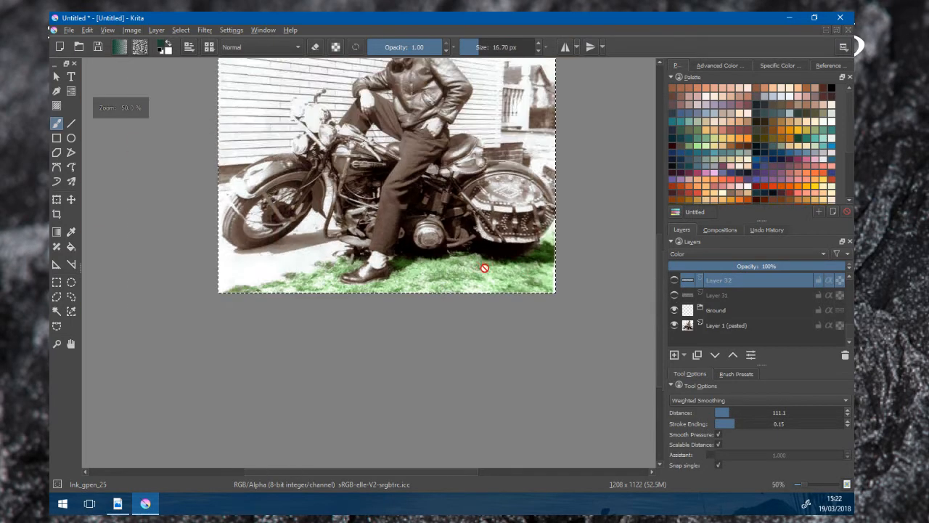
{"action": "scroll", "coordinate": [520, 271], "scroll_direction": "up", "scroll_amount": 1}
{"action": "left_click_drag", "start_coordinate": [520, 271], "coordinate": [497, 314]}
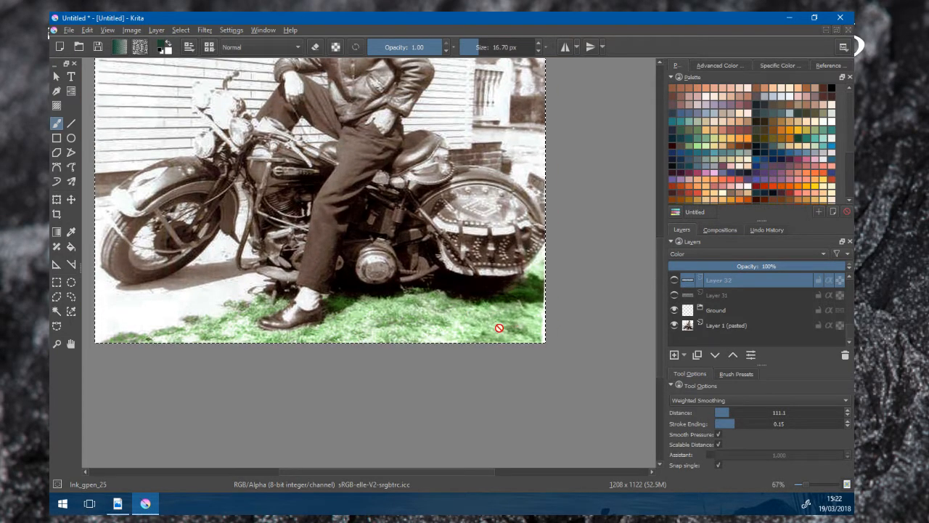
{"action": "scroll", "coordinate": [515, 320], "scroll_direction": "down", "scroll_amount": 1}
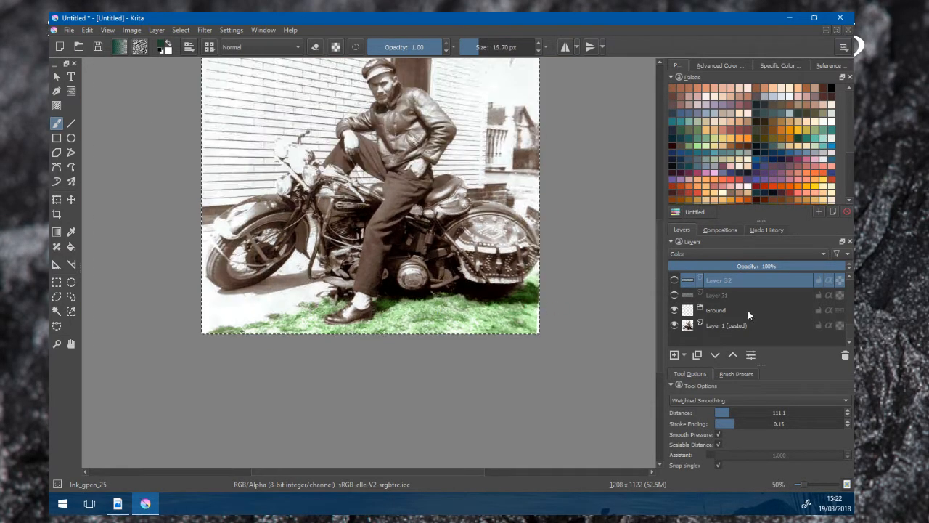
- Show the dirt path layer above the Mud layer and examine its tint around the front wheel and engine
{"action": "scroll", "coordinate": [729, 311], "scroll_direction": "up", "scroll_amount": 1}
{"action": "scroll", "coordinate": [729, 311], "scroll_direction": "up", "scroll_amount": 2}
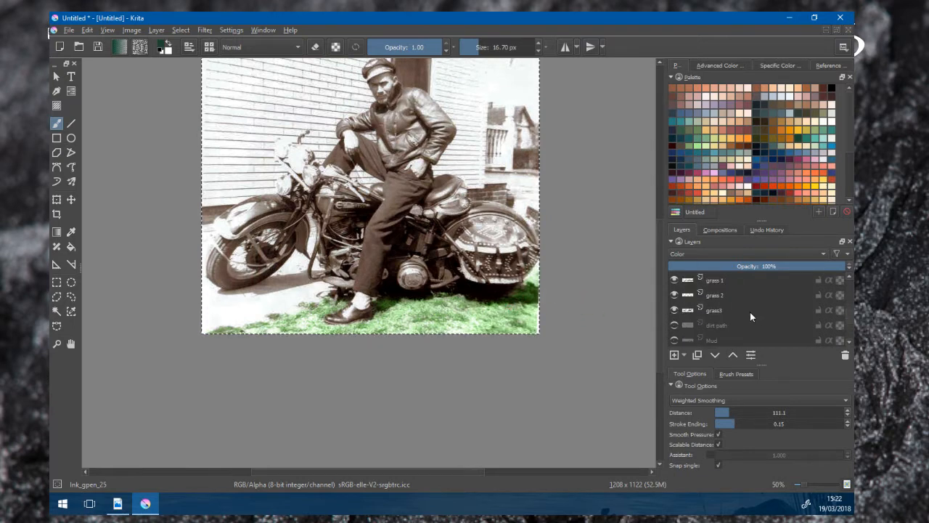
{"action": "left_click", "coordinate": [674, 325]}
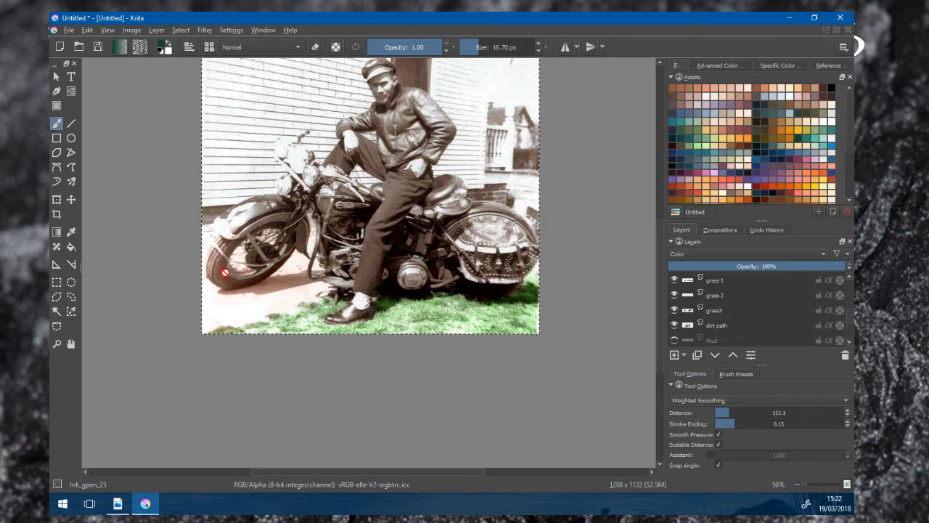
{"action": "scroll", "coordinate": [230, 264], "scroll_direction": "up", "scroll_amount": 3}
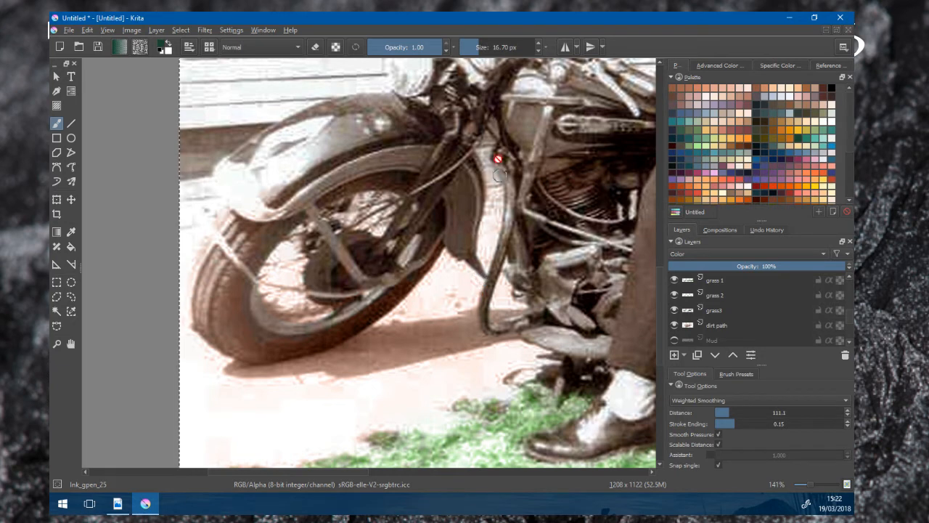
{"action": "scroll", "coordinate": [389, 226], "scroll_direction": "down", "scroll_amount": 1, "text": "ctrl"}
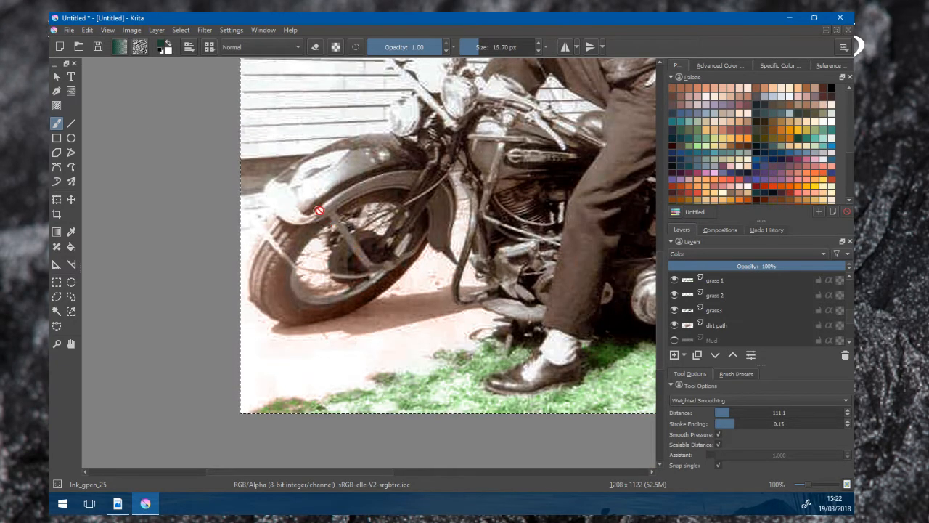
{"action": "scroll", "coordinate": [403, 241], "scroll_direction": "down", "scroll_amount": 1, "text": "ctrl"}
{"action": "scroll", "coordinate": [398, 258], "scroll_direction": "up", "scroll_amount": 2, "text": "ctrl"}
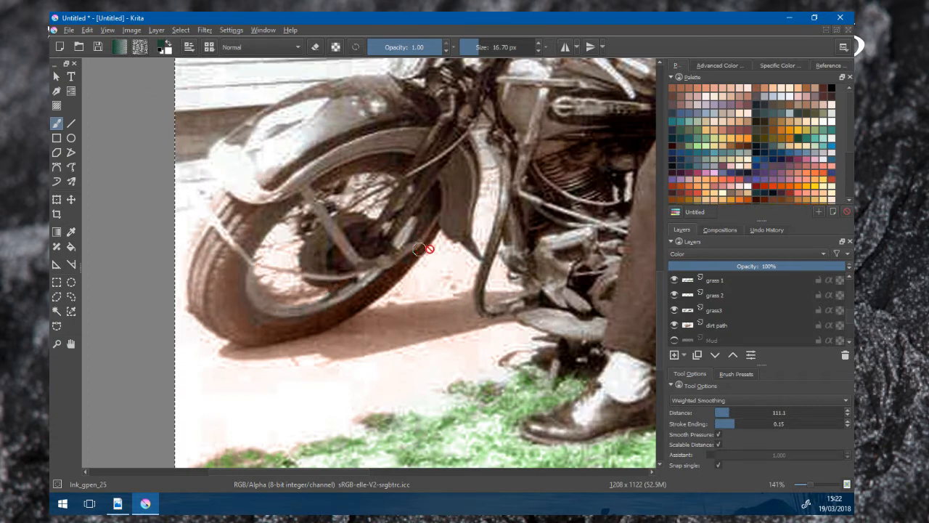
{"action": "scroll", "coordinate": [380, 318], "scroll_direction": "down", "scroll_amount": 1, "text": "ctrl"}
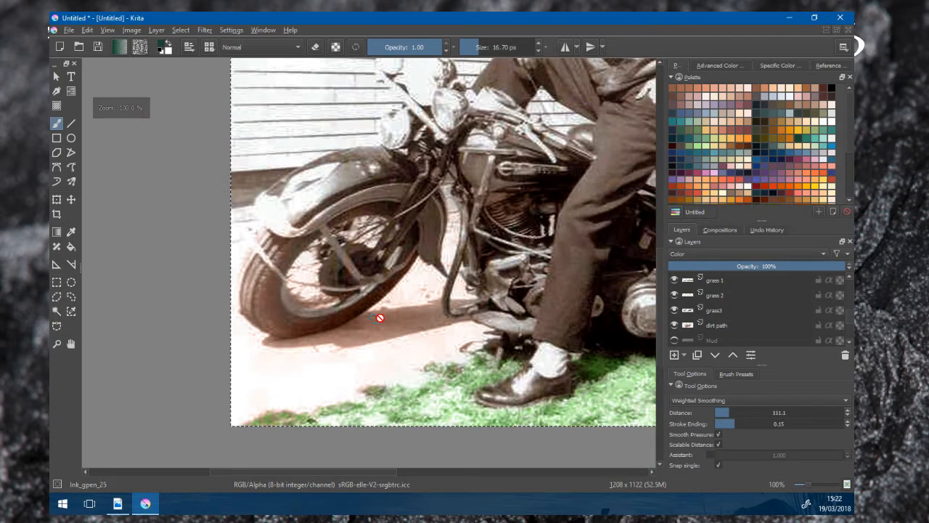
{"action": "scroll", "coordinate": [380, 317], "scroll_direction": "down", "scroll_amount": 1}
{"action": "left_click_drag", "start_coordinate": [433, 313], "coordinate": [365, 316]}
{"action": "scroll", "coordinate": [311, 343], "scroll_direction": "down", "scroll_amount": 1}
- Show the Mud layer beneath the dirt path layer and view its effect on the grass up close
{"action": "scroll", "coordinate": [772, 327], "scroll_direction": "down", "scroll_amount": 3}
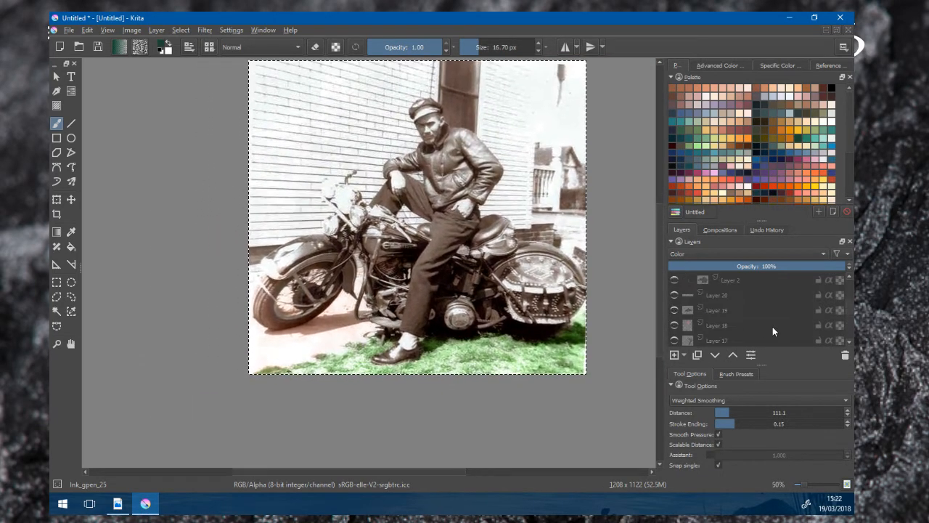
{"action": "scroll", "coordinate": [772, 326], "scroll_direction": "down", "scroll_amount": 1}
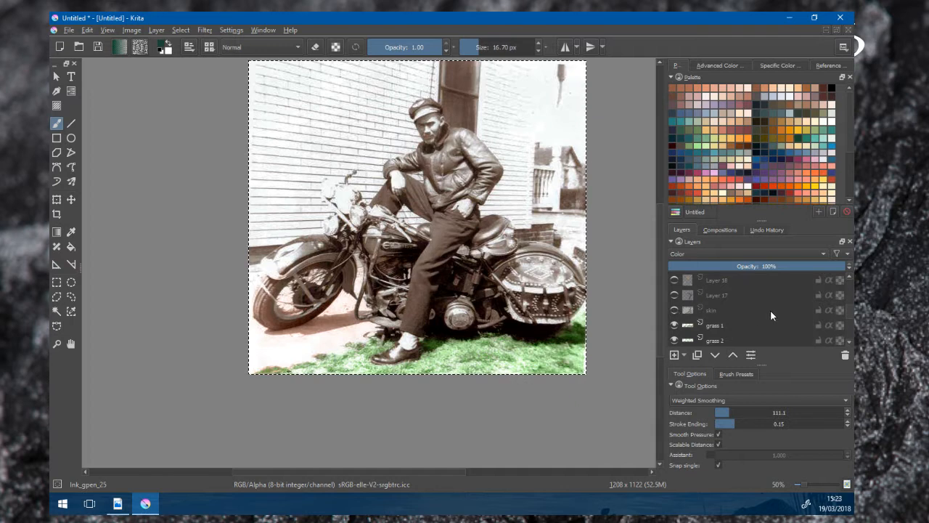
{"action": "scroll", "coordinate": [740, 313], "scroll_direction": "down", "scroll_amount": 3}
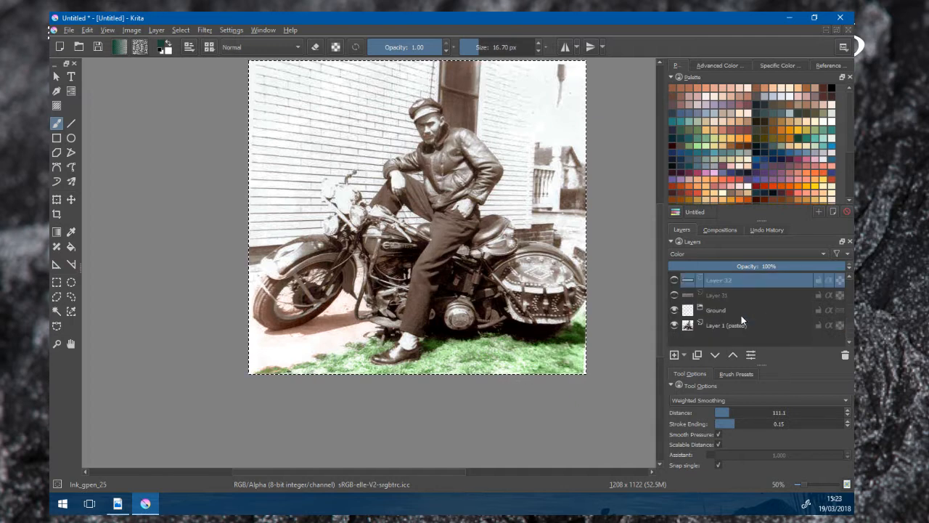
{"action": "scroll", "coordinate": [741, 317], "scroll_direction": "up", "scroll_amount": 2}
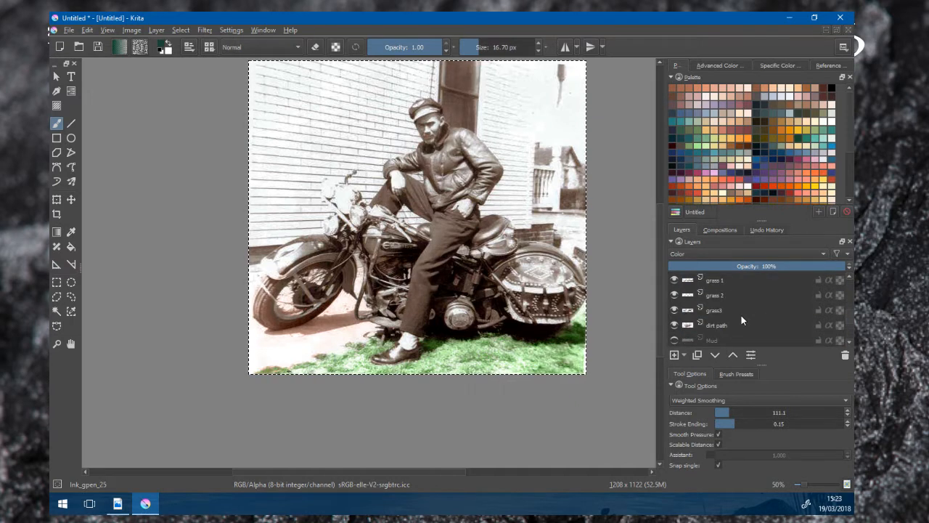
{"action": "scroll", "coordinate": [718, 328], "scroll_direction": "down", "scroll_amount": 1}
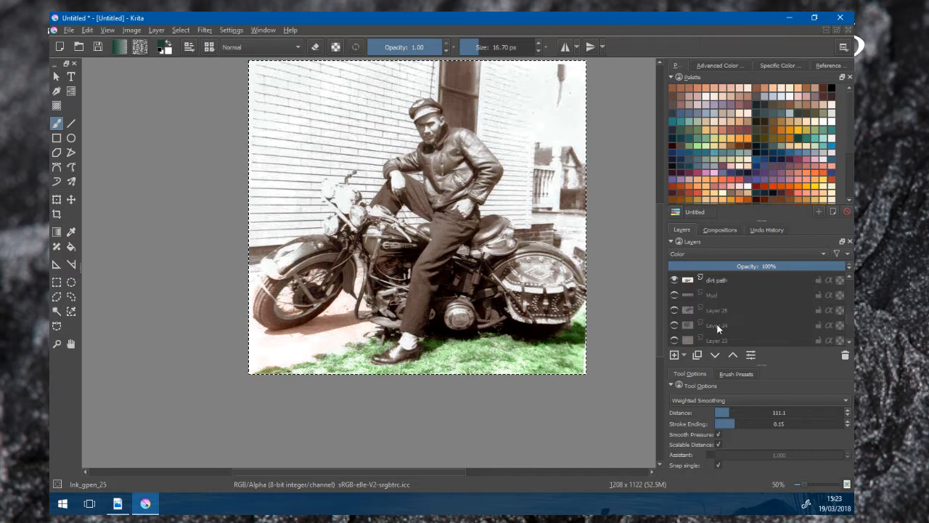
{"action": "left_click", "coordinate": [674, 295]}
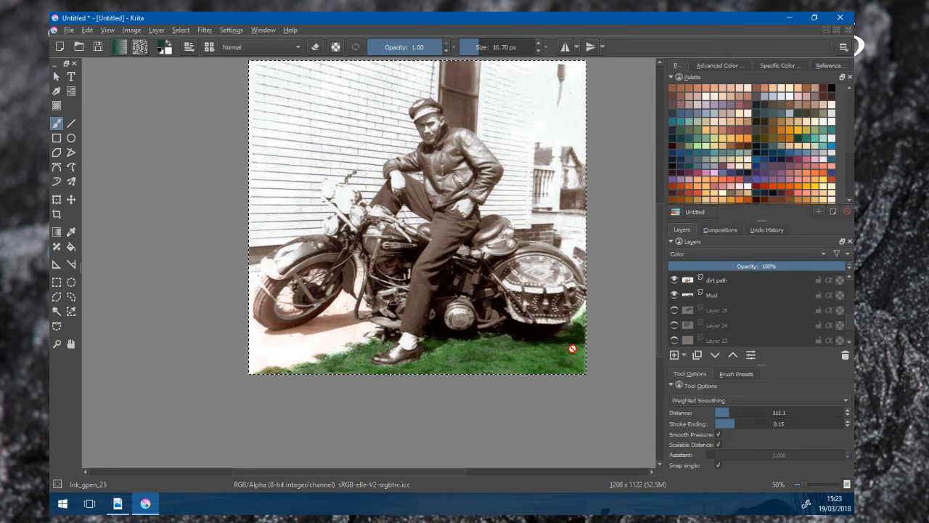
{"action": "scroll", "coordinate": [572, 349], "scroll_direction": "up", "scroll_amount": 2}
{"action": "scroll", "coordinate": [572, 349], "scroll_direction": "down", "scroll_amount": 1}
{"action": "left_click_drag", "start_coordinate": [572, 349], "coordinate": [642, 351]}
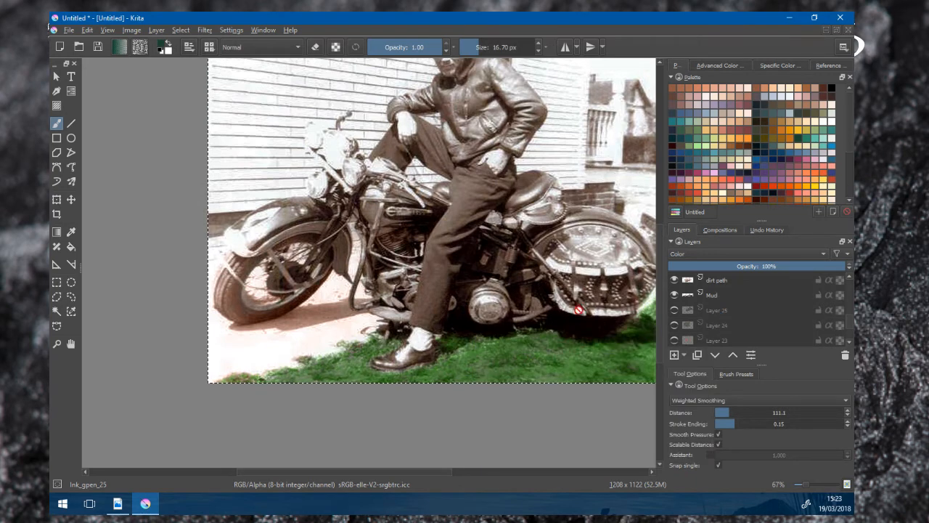
- Toggle the Mud layer off and on several times to compare the grass shading, and check it across the whole photo
{"action": "left_click", "coordinate": [674, 295]}
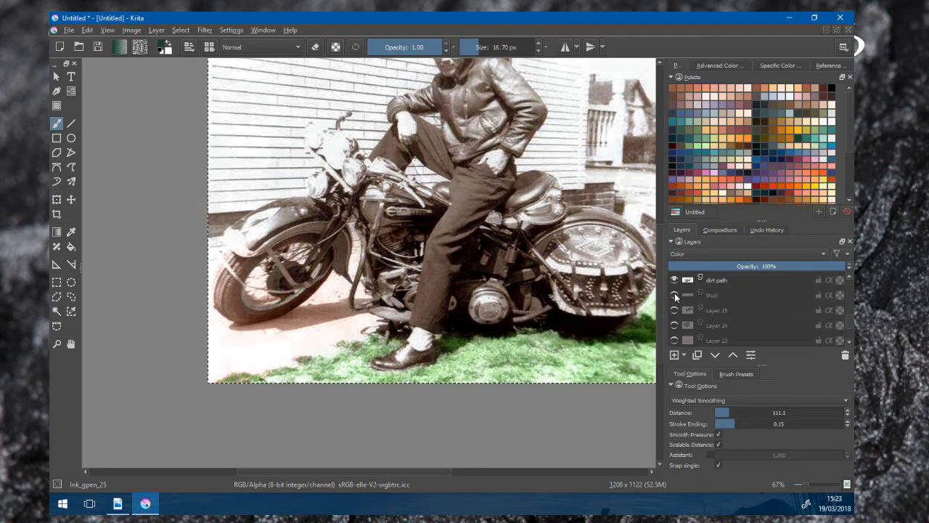
{"action": "left_click", "coordinate": [676, 294]}
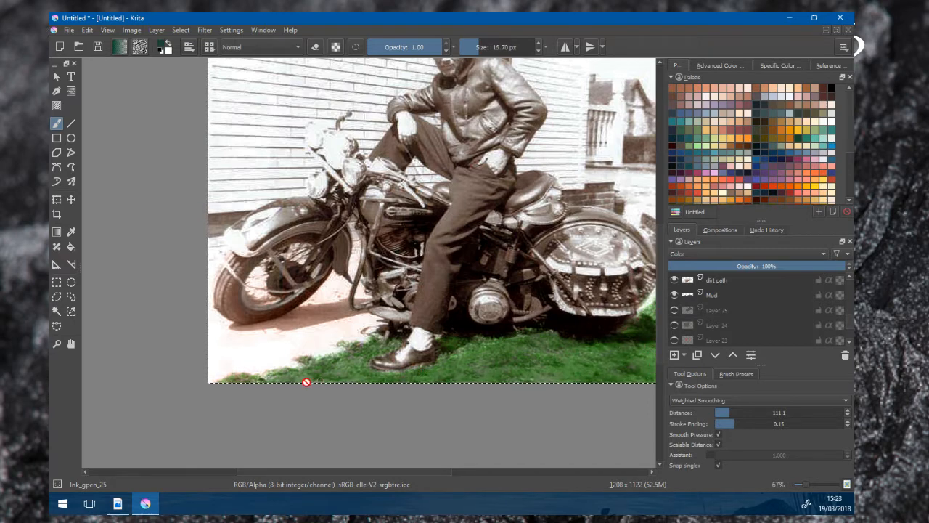
{"action": "left_click", "coordinate": [676, 294]}
{"action": "left_click", "coordinate": [676, 294]}
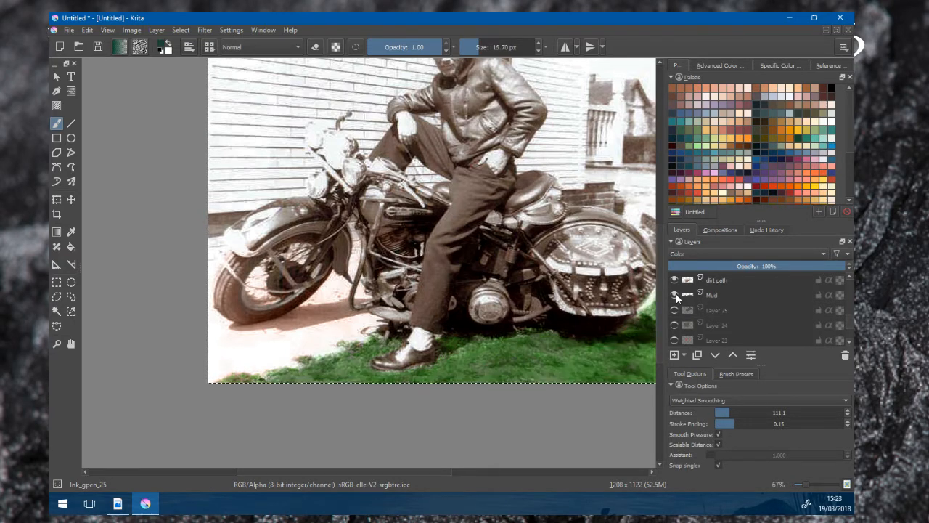
{"action": "left_click", "coordinate": [676, 294]}
{"action": "left_click", "coordinate": [676, 294]}
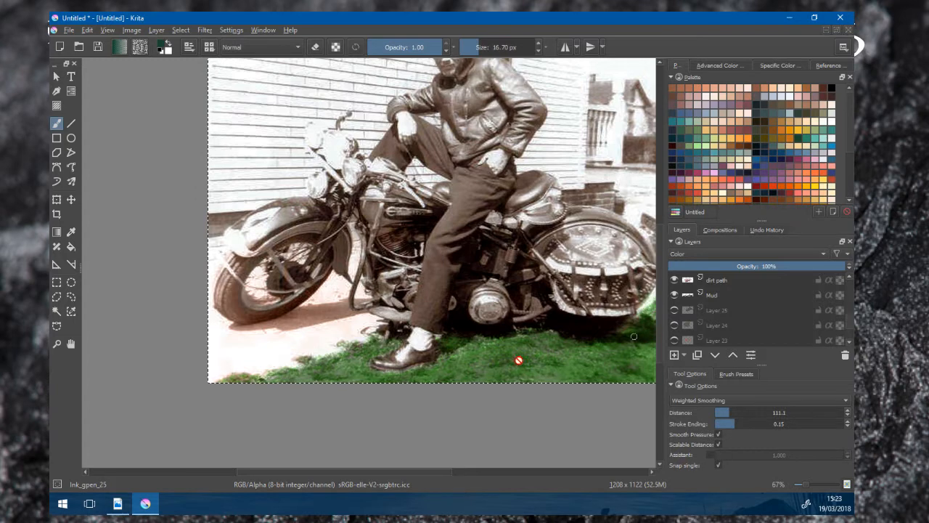
{"action": "scroll", "coordinate": [529, 352], "scroll_direction": "down", "scroll_amount": 2}
{"action": "scroll", "coordinate": [528, 353], "scroll_direction": "up", "scroll_amount": 1}
{"action": "left_click_drag", "start_coordinate": [528, 353], "coordinate": [526, 403]}
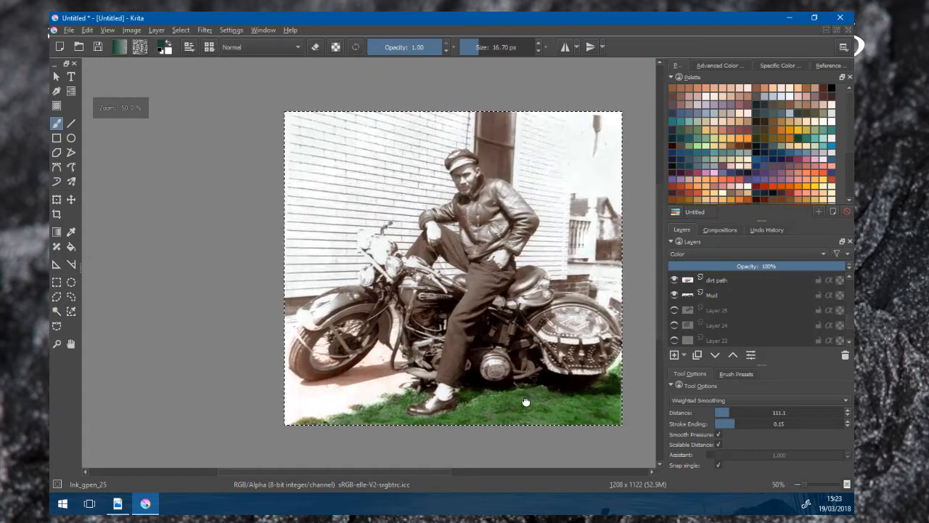
{"action": "scroll", "coordinate": [517, 350], "scroll_direction": "down", "scroll_amount": 1}
{"action": "scroll", "coordinate": [531, 363], "scroll_direction": "up", "scroll_amount": 1}
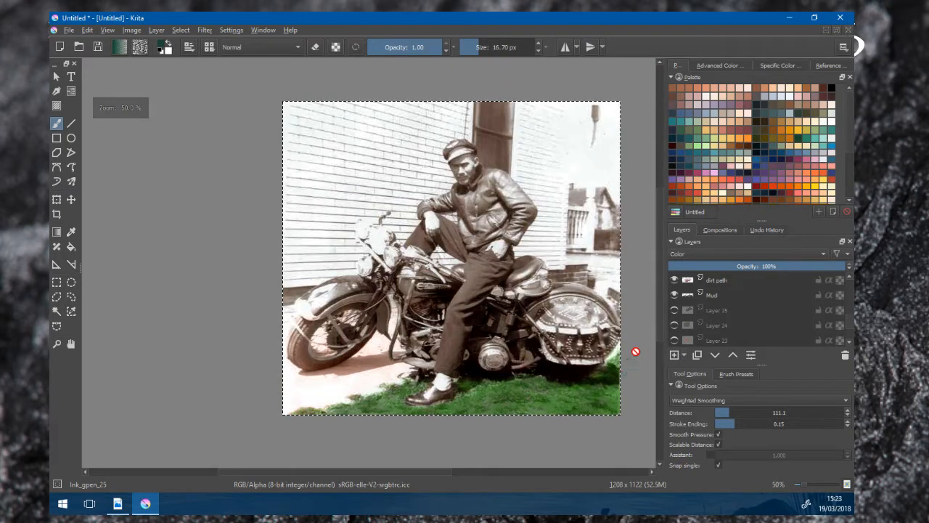
- Show the Copy of Tires layer and inspect its darkening of the front tyre up close
{"action": "scroll", "coordinate": [714, 309], "scroll_direction": "down", "scroll_amount": 2}
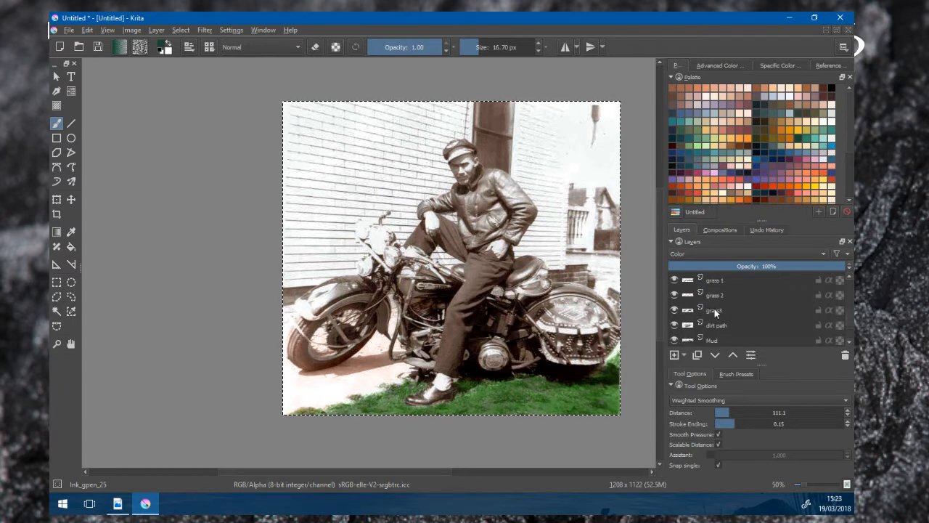
{"action": "scroll", "coordinate": [700, 328], "scroll_direction": "down", "scroll_amount": 1}
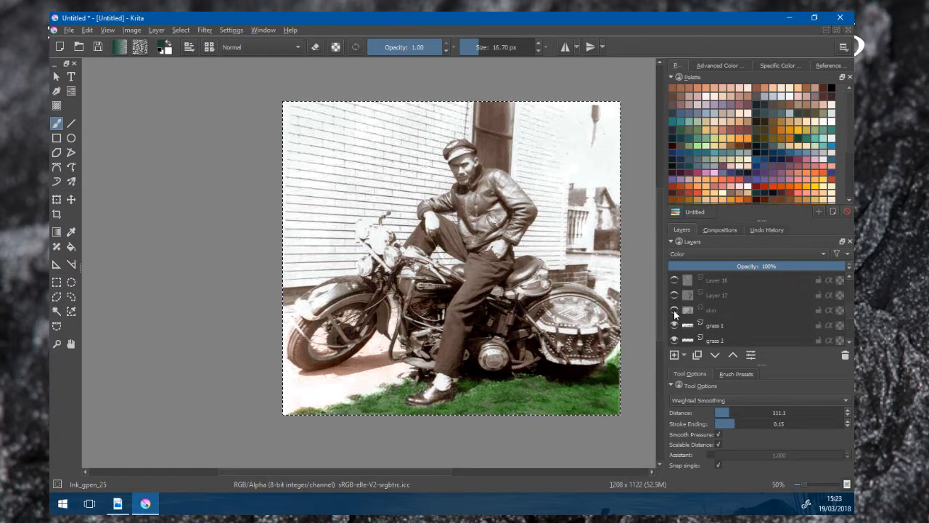
{"action": "mouse_move", "coordinate": [675, 312]}
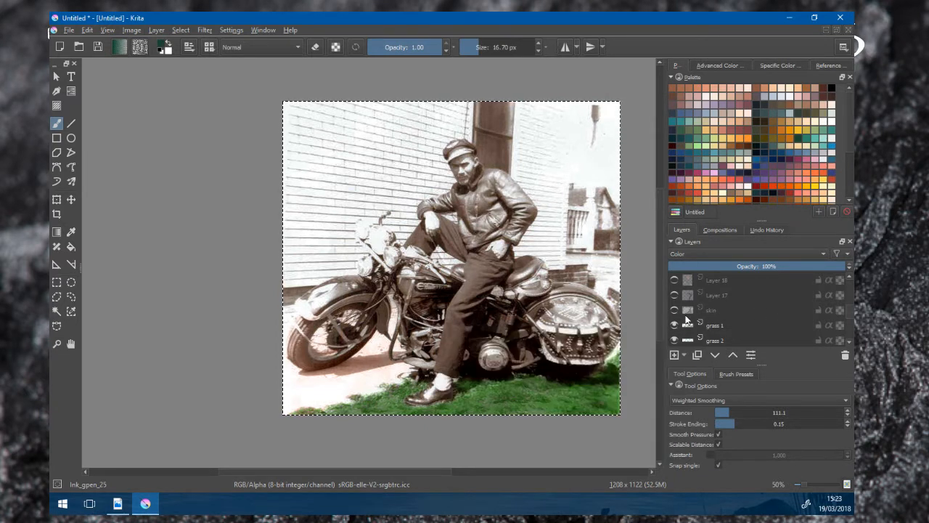
{"action": "scroll", "coordinate": [746, 317], "scroll_direction": "up", "scroll_amount": 2}
{"action": "scroll", "coordinate": [746, 319], "scroll_direction": "down", "scroll_amount": 4}
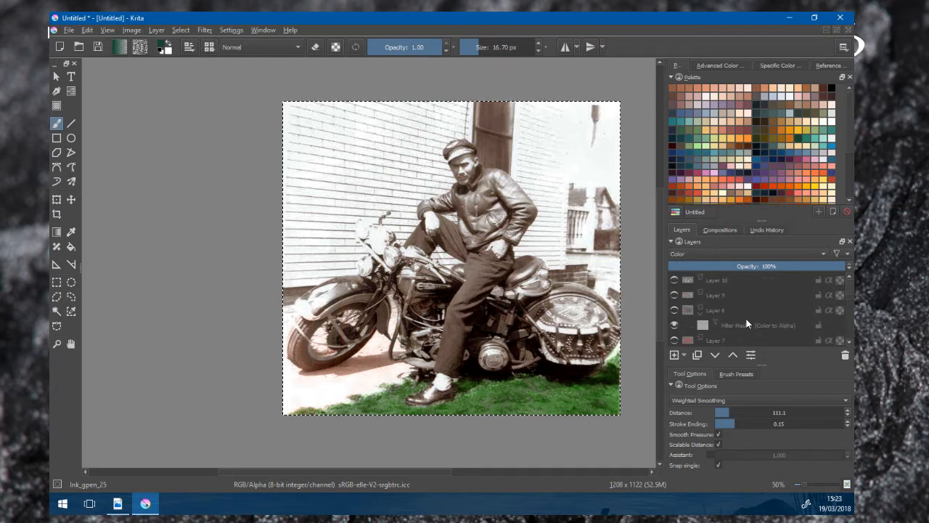
{"action": "scroll", "coordinate": [747, 319], "scroll_direction": "down", "scroll_amount": 3}
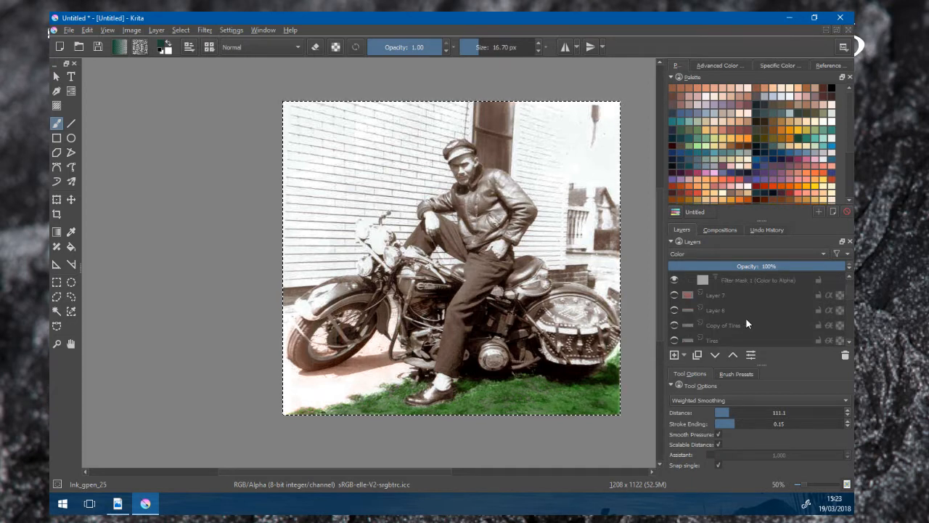
{"action": "scroll", "coordinate": [778, 326], "scroll_direction": "down", "scroll_amount": 3}
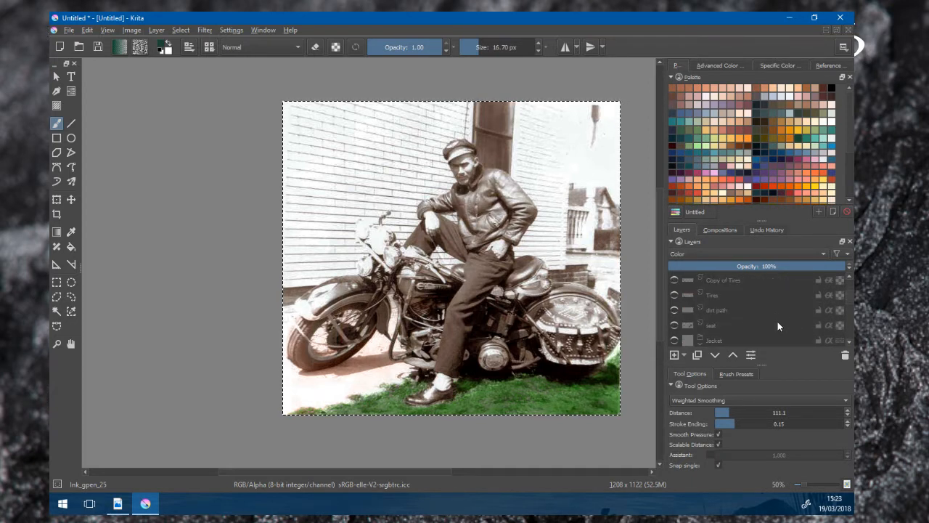
{"action": "left_click", "coordinate": [675, 280]}
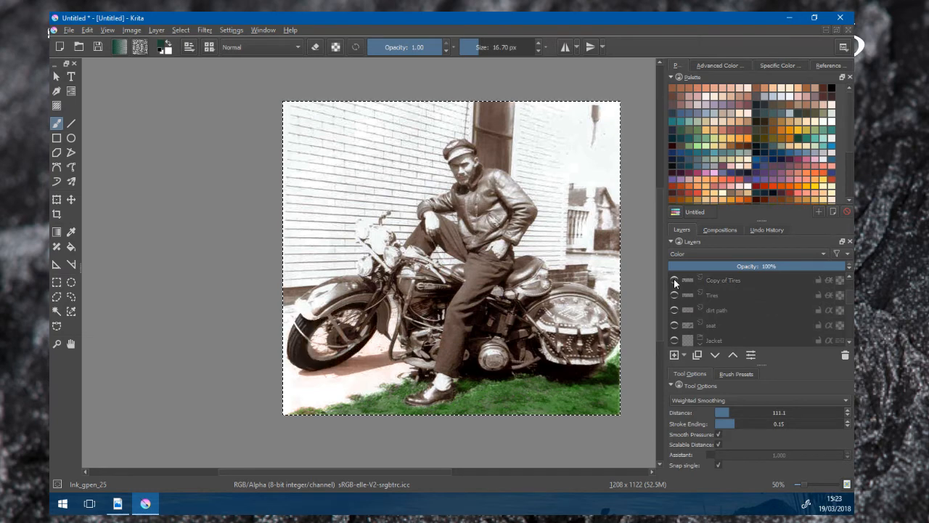
{"action": "left_click", "coordinate": [674, 280]}
{"action": "scroll", "coordinate": [334, 355], "scroll_direction": "up", "scroll_amount": 3}
{"action": "mouse_move", "coordinate": [342, 350]}
{"action": "left_mouse_down"}
{"action": "mouse_move", "coordinate": [480, 340]}
{"action": "mouse_move", "coordinate": [417, 343]}
{"action": "left_mouse_up"}
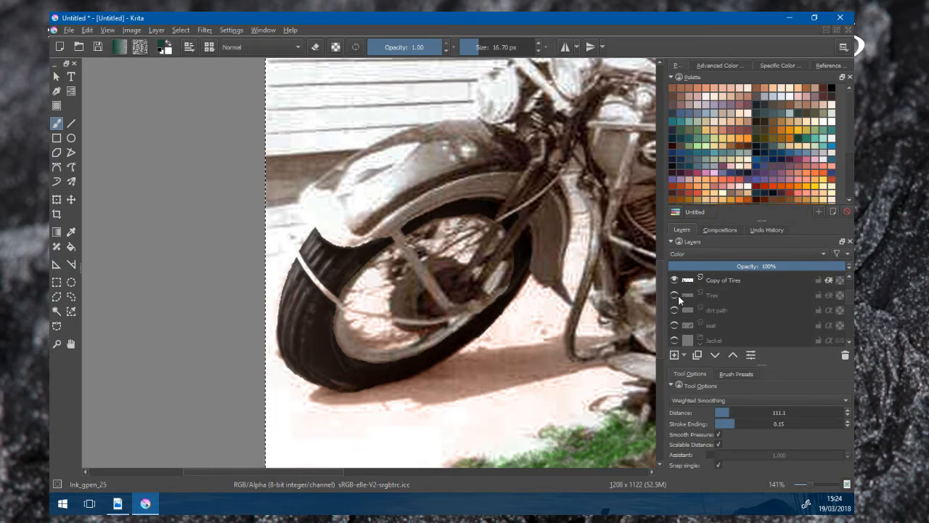
- Show the dirt path layer beneath the Tires layer and examine its tint on the ground around the front wheel
{"action": "mouse_move", "coordinate": [829, 282]}
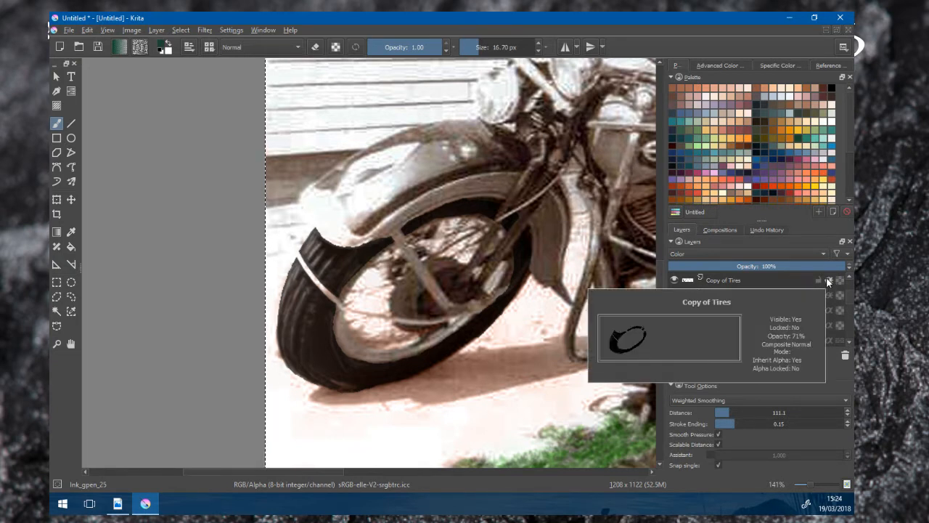
{"action": "mouse_move", "coordinate": [791, 295]}
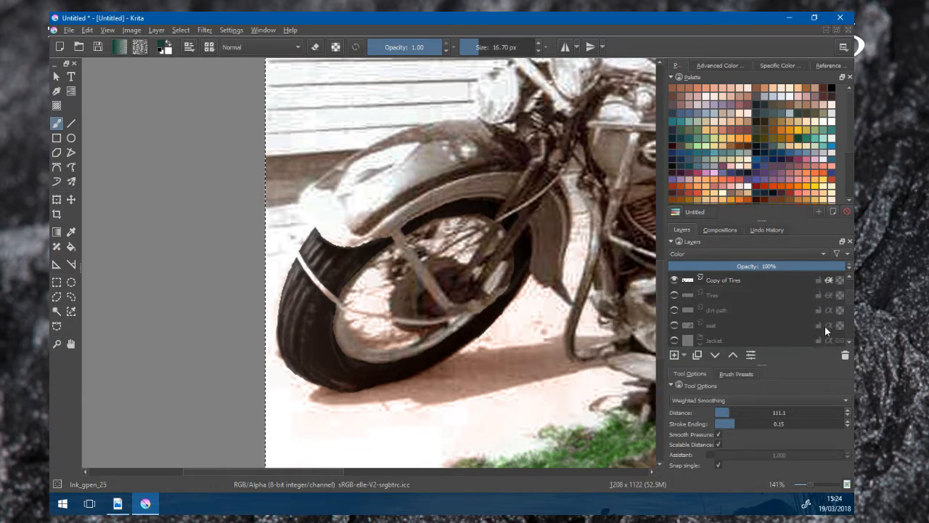
{"action": "mouse_move", "coordinate": [780, 315]}
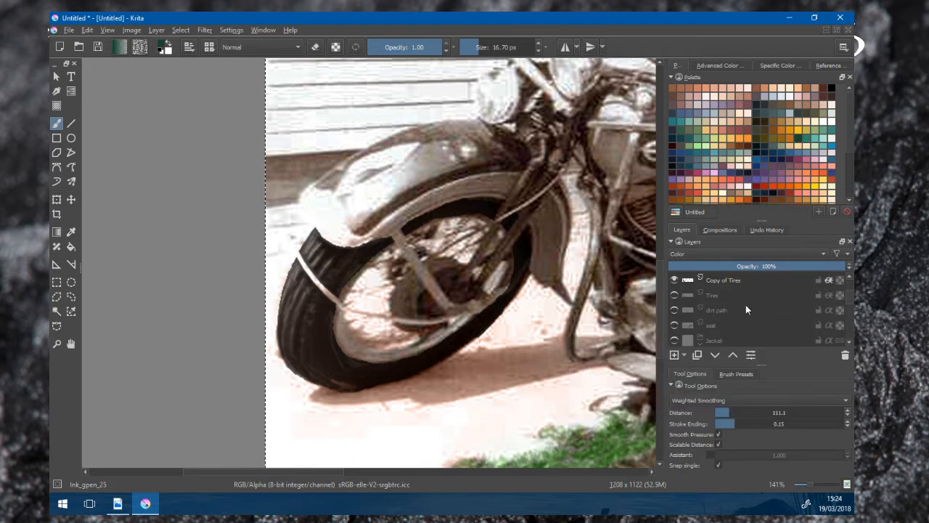
{"action": "mouse_move", "coordinate": [726, 318]}
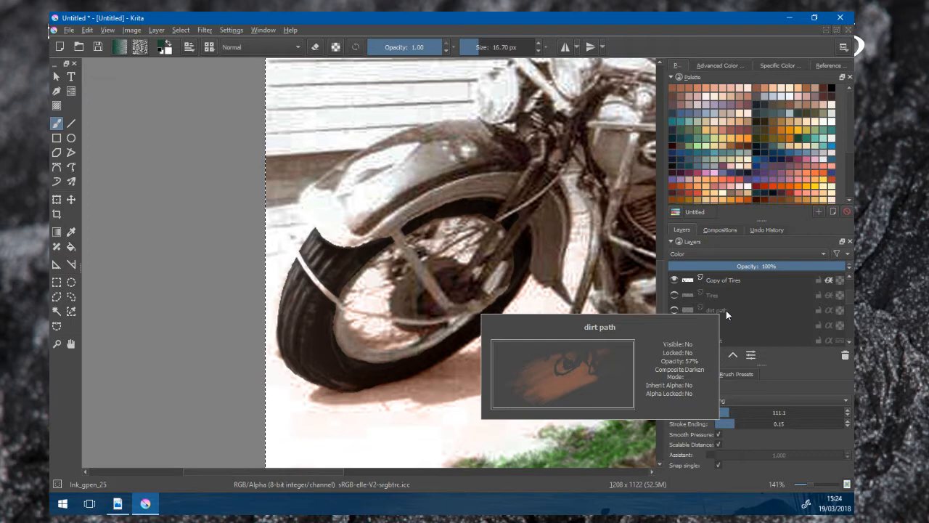
{"action": "left_click", "coordinate": [675, 310]}
{"action": "scroll", "coordinate": [470, 365], "scroll_direction": "down", "scroll_amount": 4}
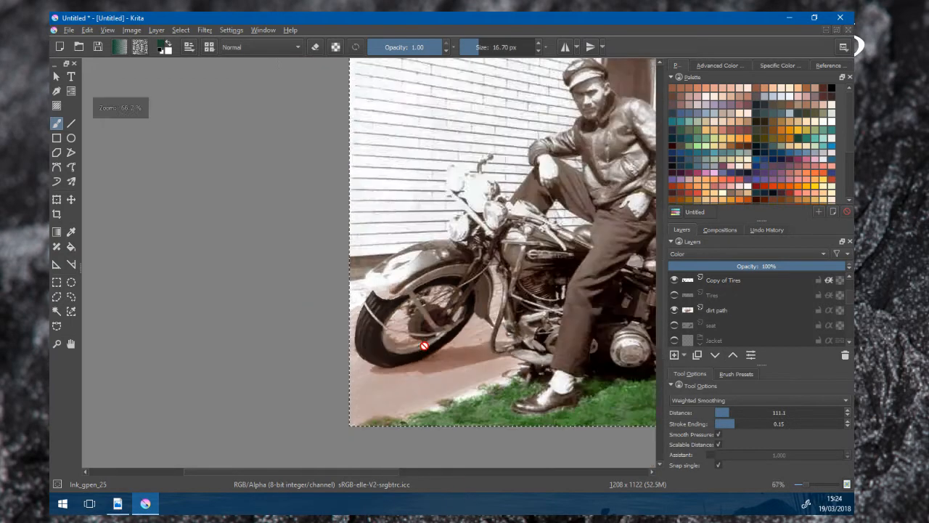
{"action": "scroll", "coordinate": [363, 357], "scroll_direction": "up", "scroll_amount": 2}
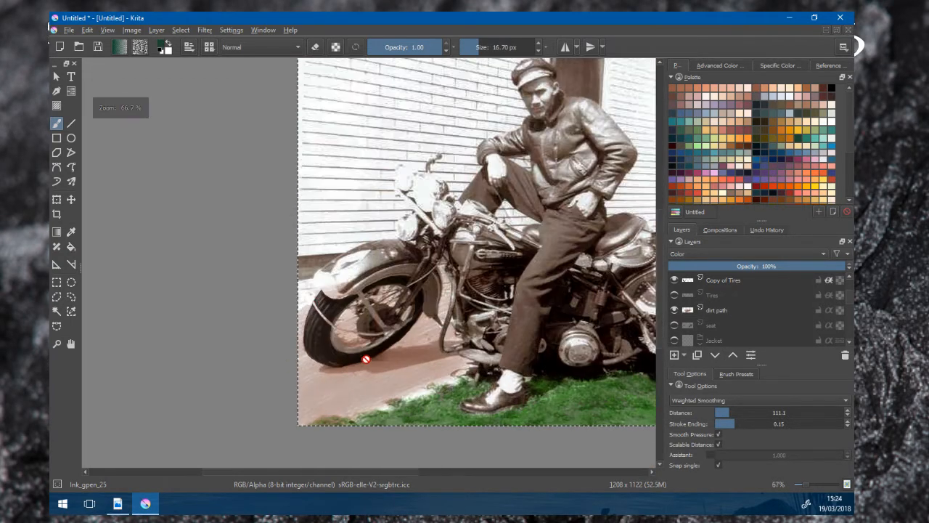
{"action": "scroll", "coordinate": [434, 331], "scroll_direction": "up", "scroll_amount": 2}
{"action": "scroll", "coordinate": [722, 304], "scroll_direction": "up", "scroll_amount": 1}
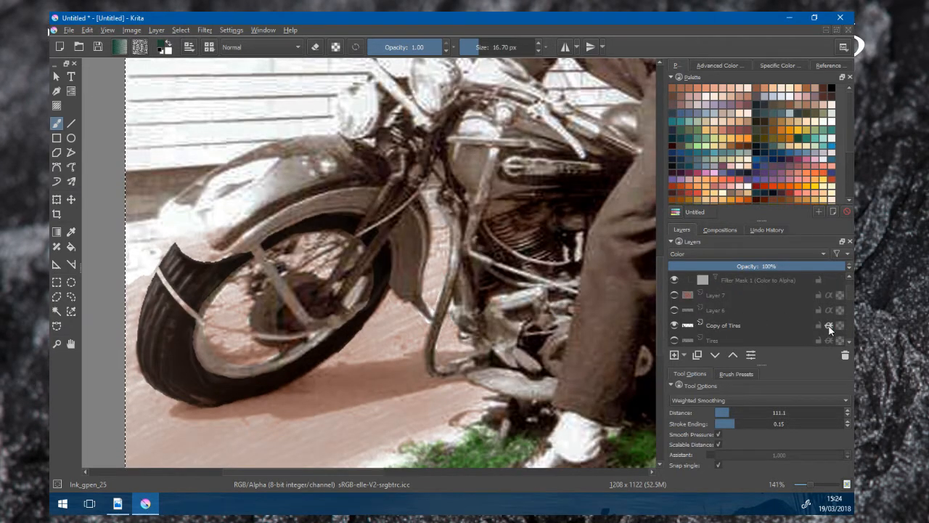
- Select the Tires layer and inspect the front tyre up close and within the wider photo
{"action": "scroll", "coordinate": [826, 320], "scroll_direction": "down", "scroll_amount": 1}
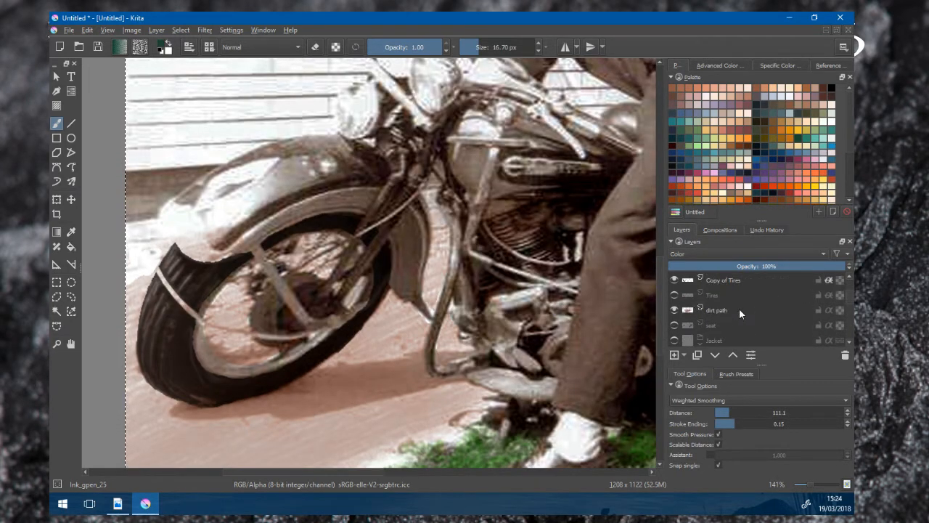
{"action": "left_click", "coordinate": [723, 308]}
{"action": "left_click", "coordinate": [741, 295]}
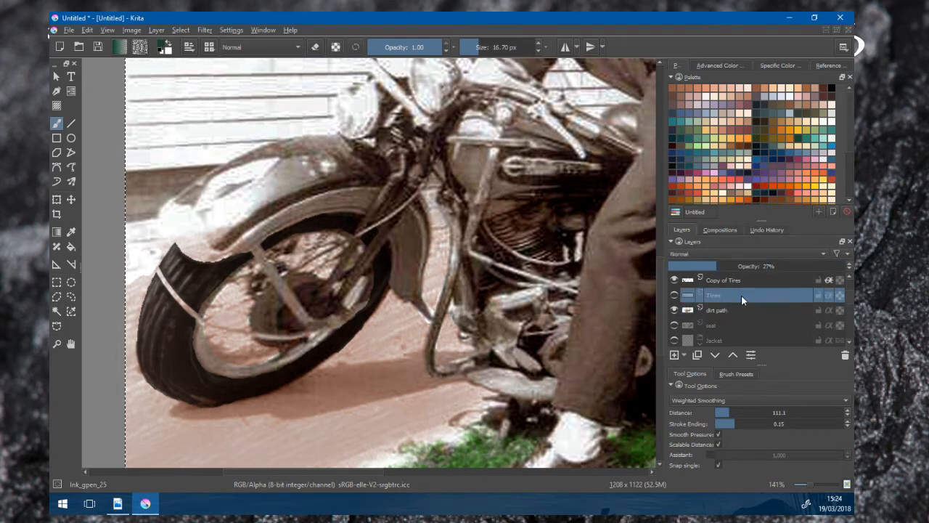
{"action": "scroll", "coordinate": [320, 323], "scroll_direction": "up", "scroll_amount": 1}
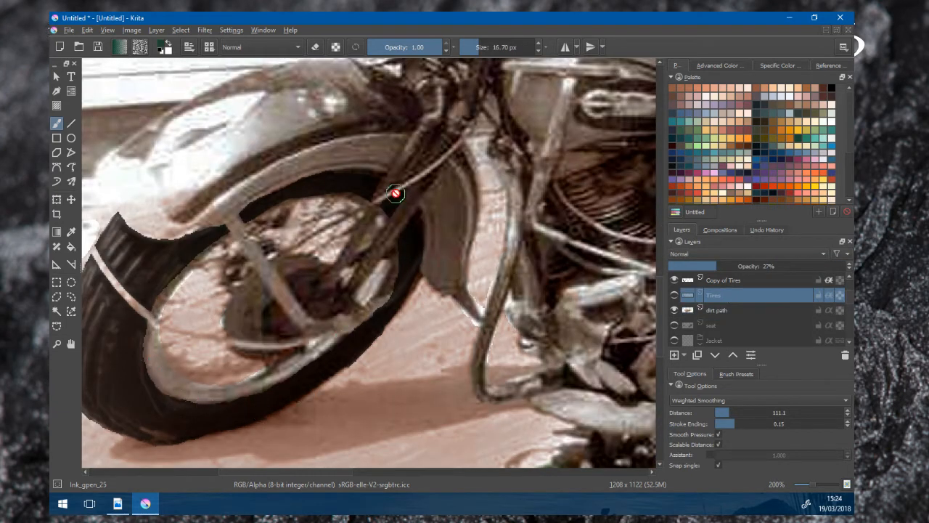
{"action": "scroll", "coordinate": [352, 291], "scroll_direction": "down", "scroll_amount": 2}
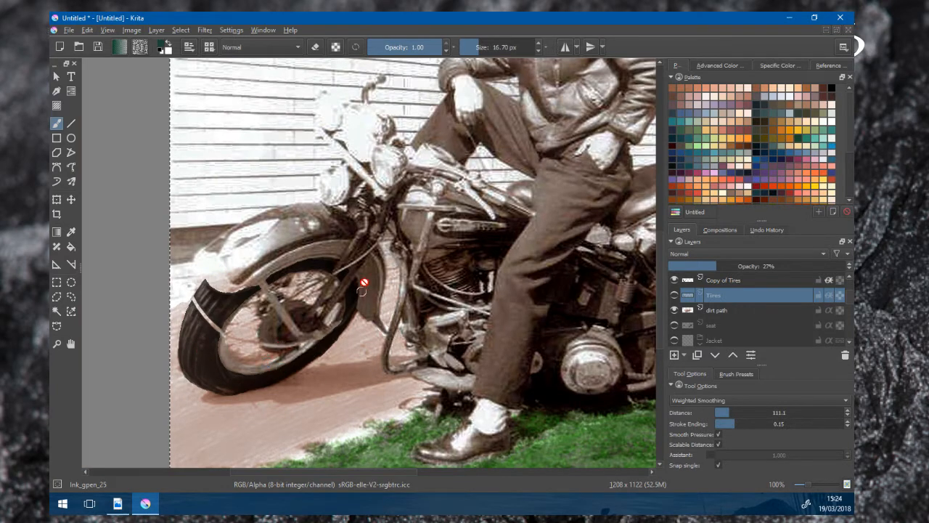
{"action": "scroll", "coordinate": [340, 396], "scroll_direction": "down", "scroll_amount": 1}
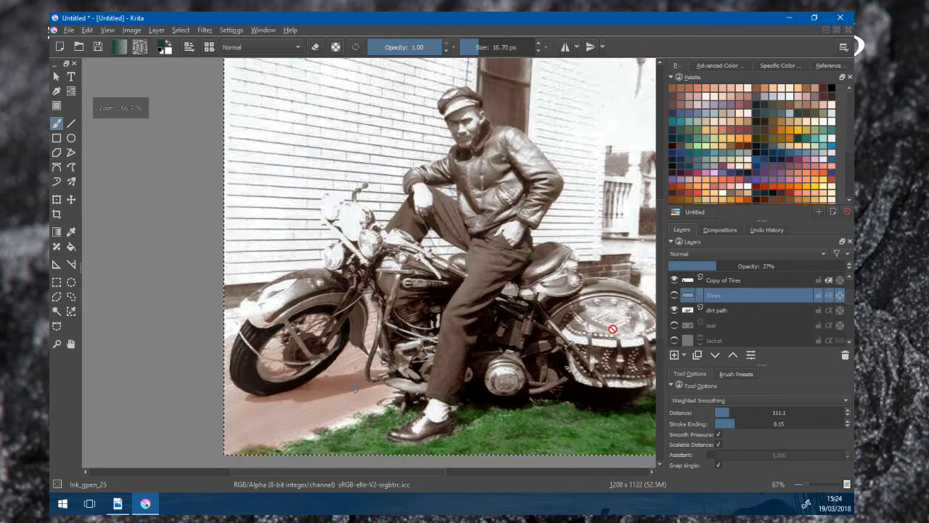
- Select the lower dirt path layer and toggle its visibility repeatedly to compare the ground colour, leaving it shown
{"action": "left_click", "coordinate": [727, 312]}
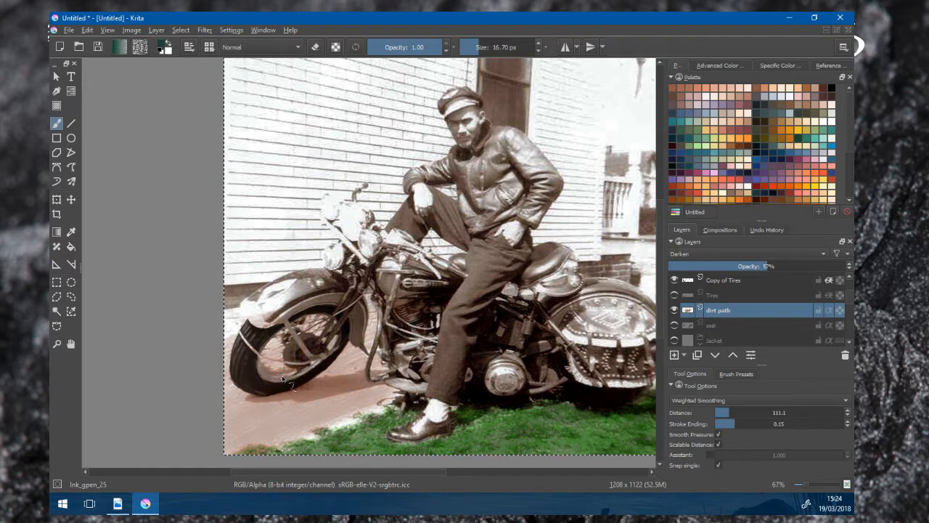
{"action": "left_click", "coordinate": [676, 311]}
{"action": "left_click", "coordinate": [676, 311]}
{"action": "left_click", "coordinate": [677, 311]}
{"action": "left_click", "coordinate": [676, 311]}
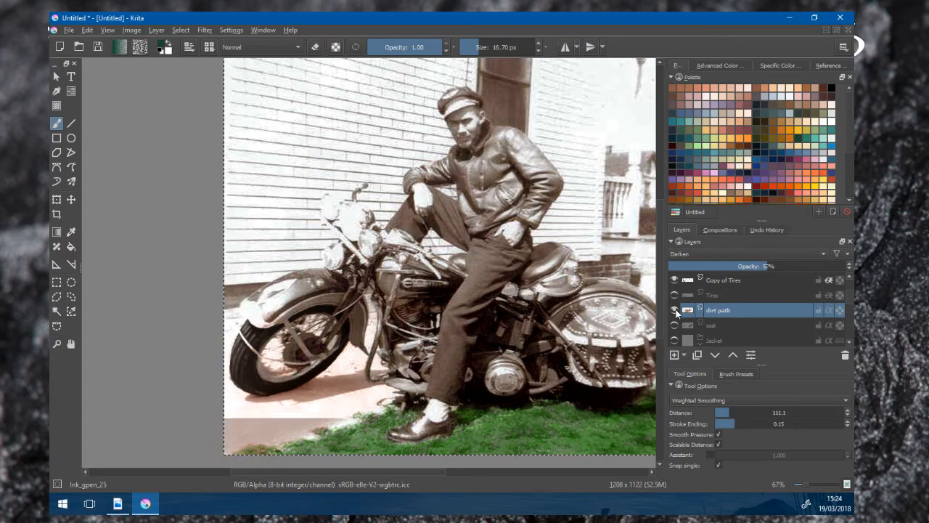
{"action": "scroll", "coordinate": [345, 384], "scroll_direction": "down", "scroll_amount": 1}
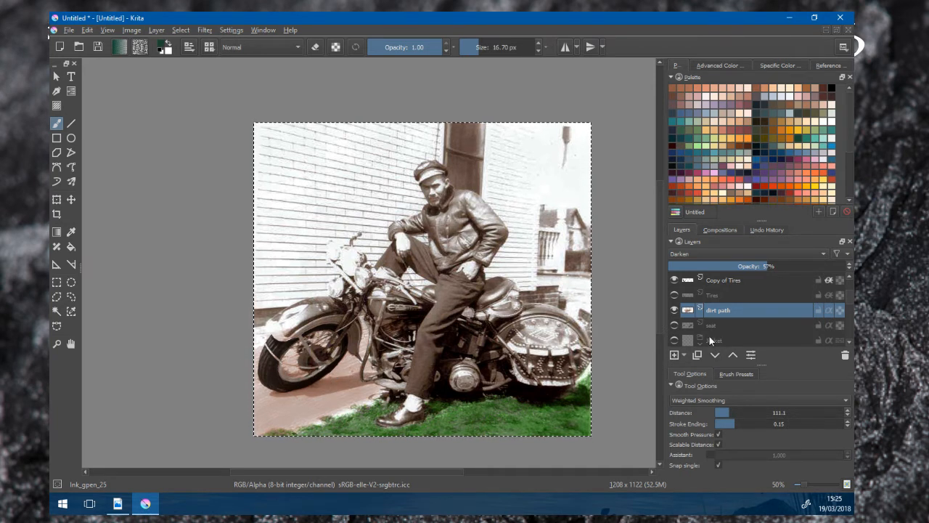
- Toggle Layer 10 repeatedly to compare its effect on the motorcycle's engine and metal parts, leaving the layer visible
{"action": "scroll", "coordinate": [730, 321], "scroll_direction": "up", "scroll_amount": 1}
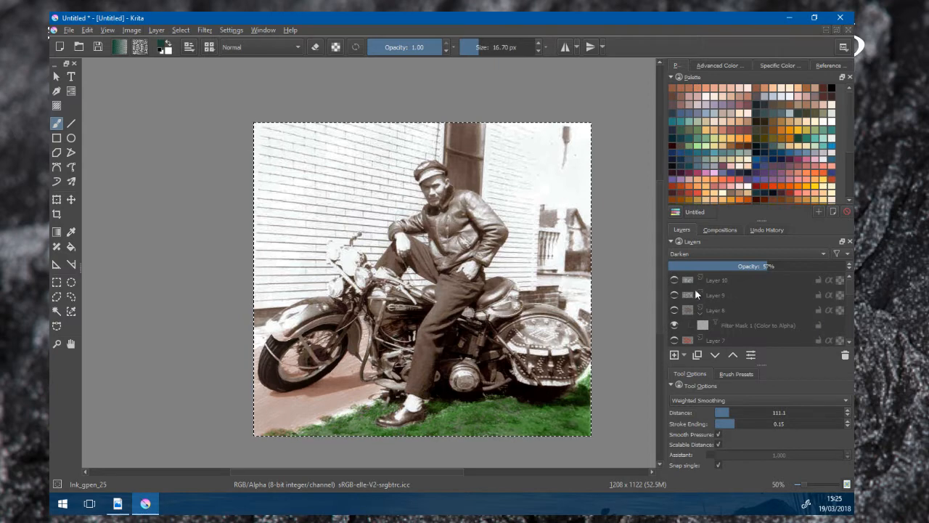
{"action": "left_click", "coordinate": [675, 281]}
{"action": "left_click", "coordinate": [675, 282]}
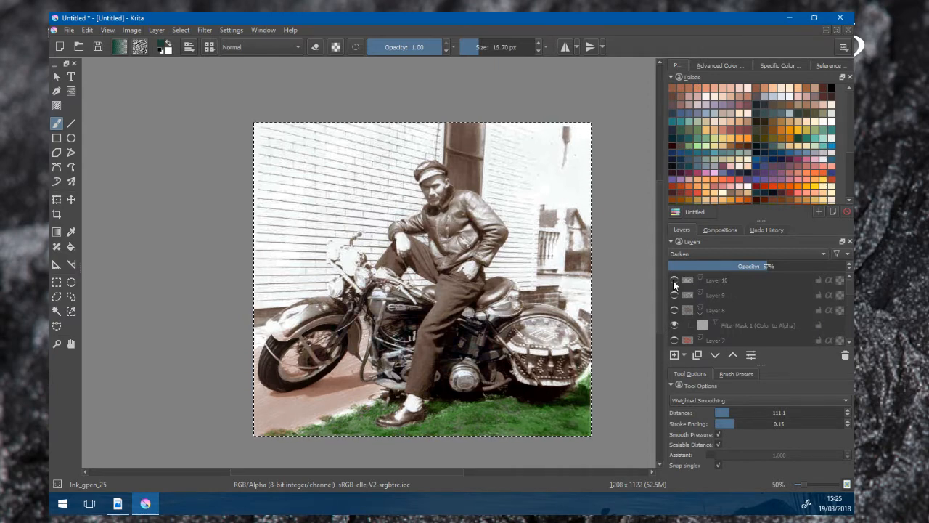
{"action": "left_click", "coordinate": [675, 281]}
{"action": "left_click", "coordinate": [675, 282]}
{"action": "left_click", "coordinate": [675, 282]}
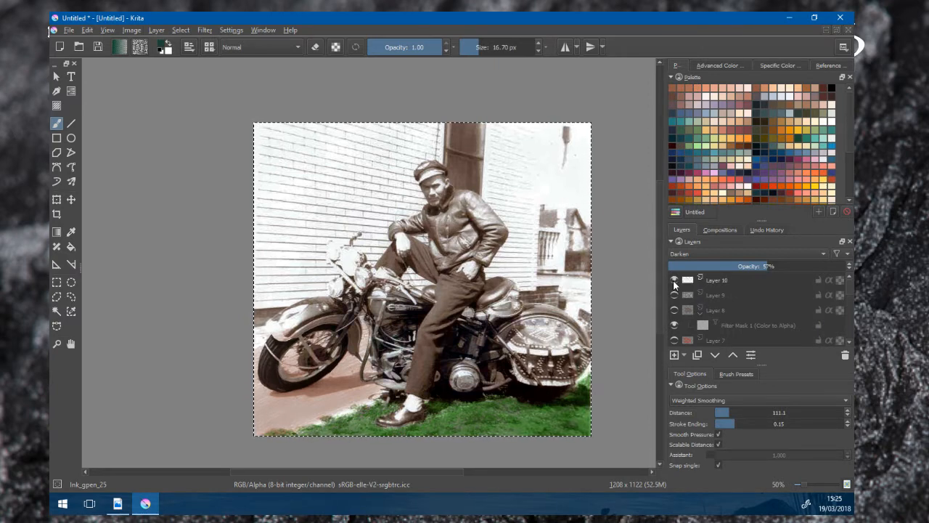
{"action": "scroll", "coordinate": [445, 317], "scroll_direction": "up", "scroll_amount": 1}
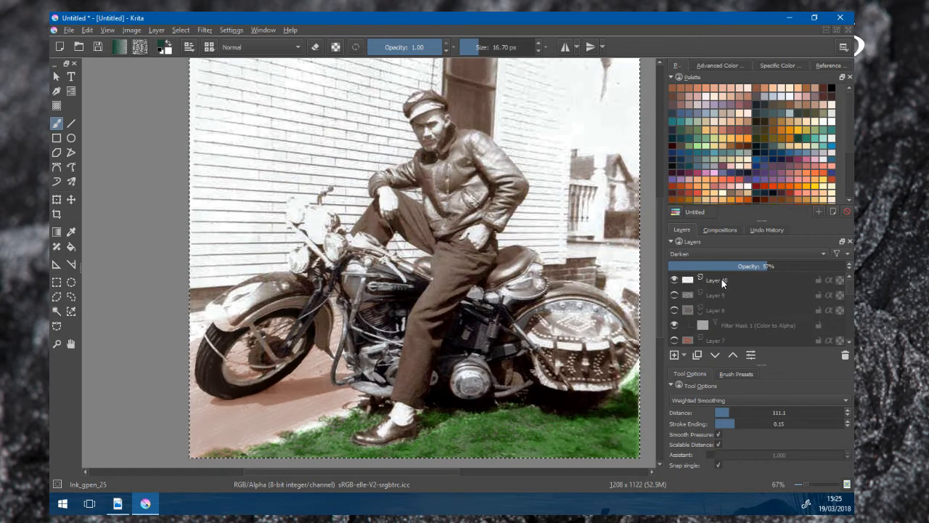
- Choose black from the palette as the painting colour and add a new paint layer directly above Layer 10
{"action": "mouse_move", "coordinate": [715, 281]}
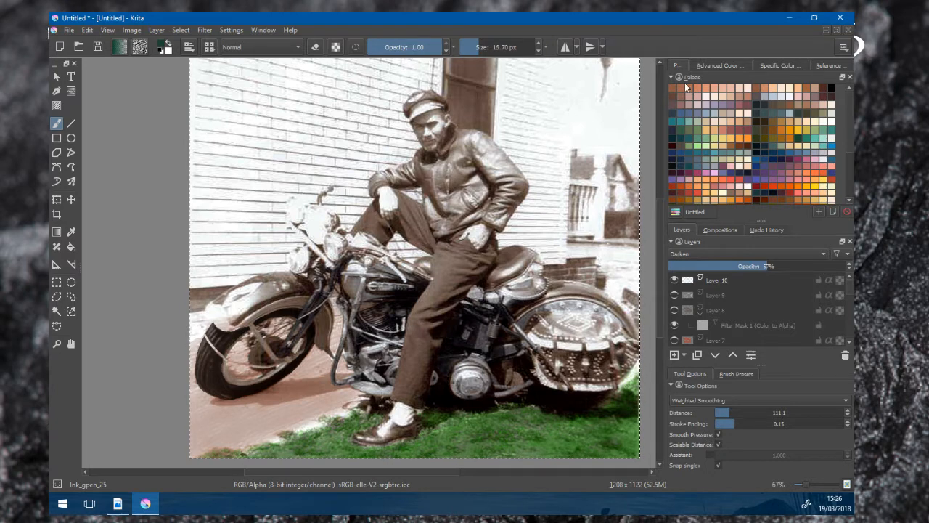
{"action": "left_click", "coordinate": [833, 87]}
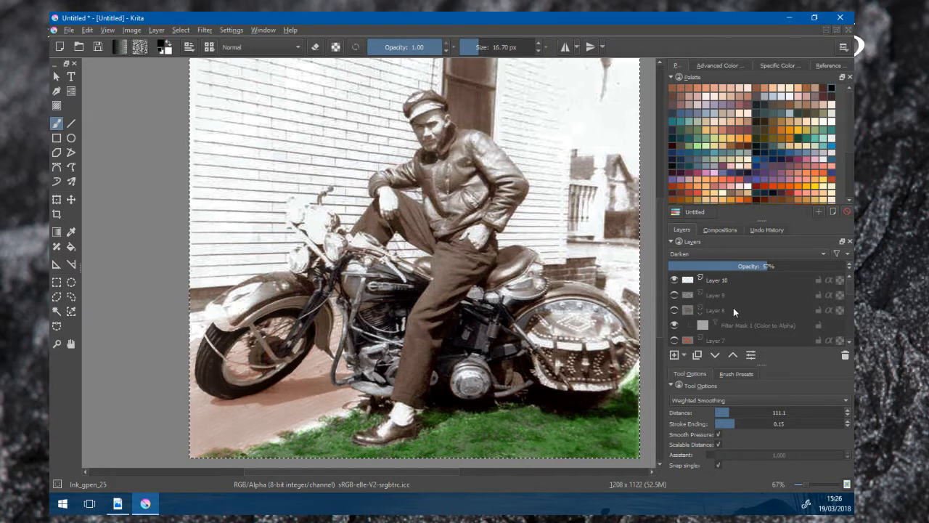
{"action": "left_click", "coordinate": [708, 279]}
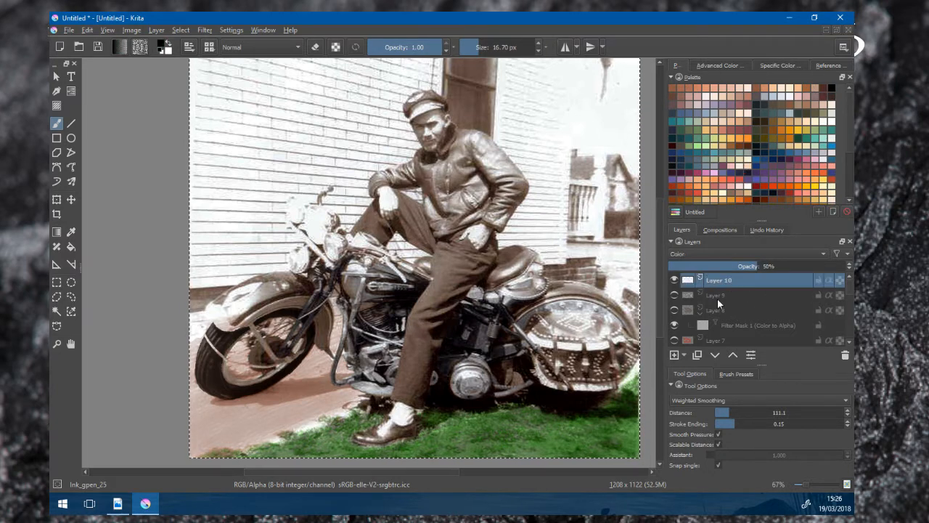
{"action": "left_click", "coordinate": [675, 356]}
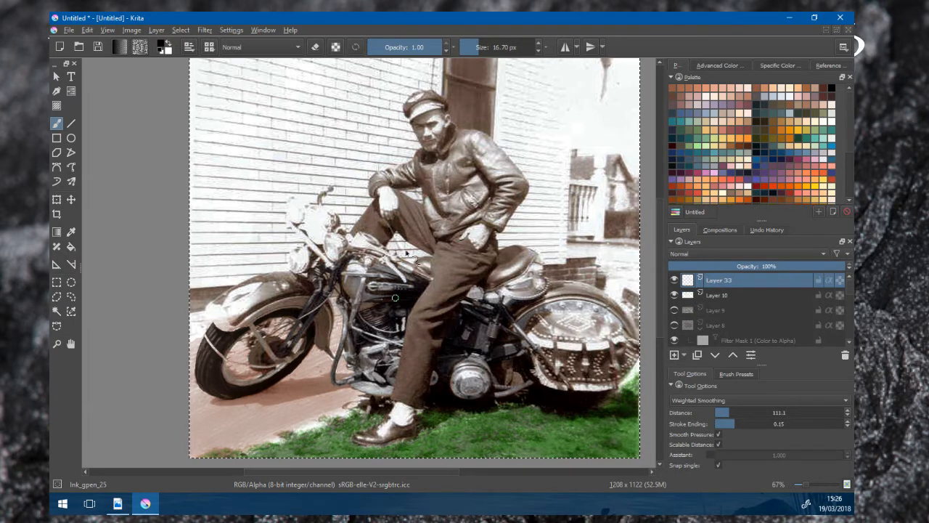
- Examine the neutral grey tint on the engine, fuel tank and fork at close range and across the motorcycle
{"action": "scroll", "coordinate": [435, 351], "scroll_direction": "up", "scroll_amount": 3}
{"action": "left_click_drag", "start_coordinate": [434, 352], "coordinate": [385, 223]}
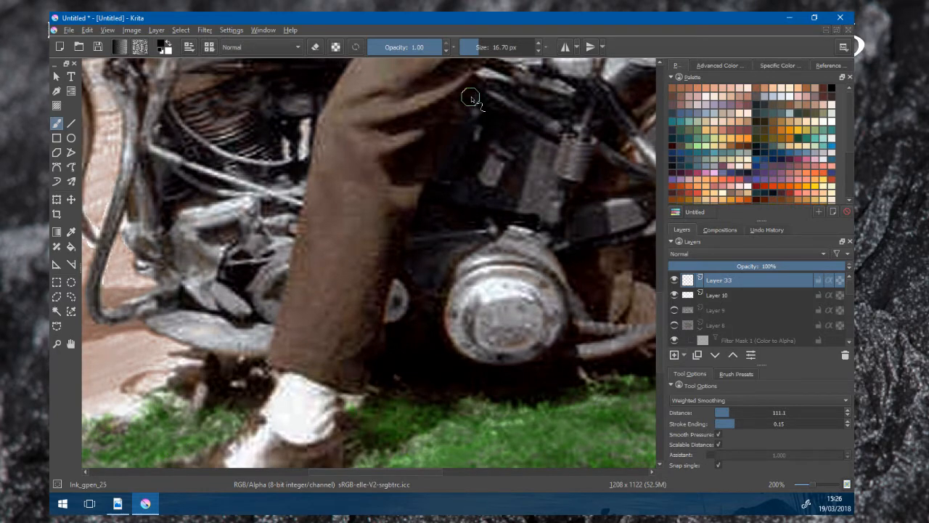
{"action": "scroll", "coordinate": [493, 123], "scroll_direction": "down", "scroll_amount": 4}
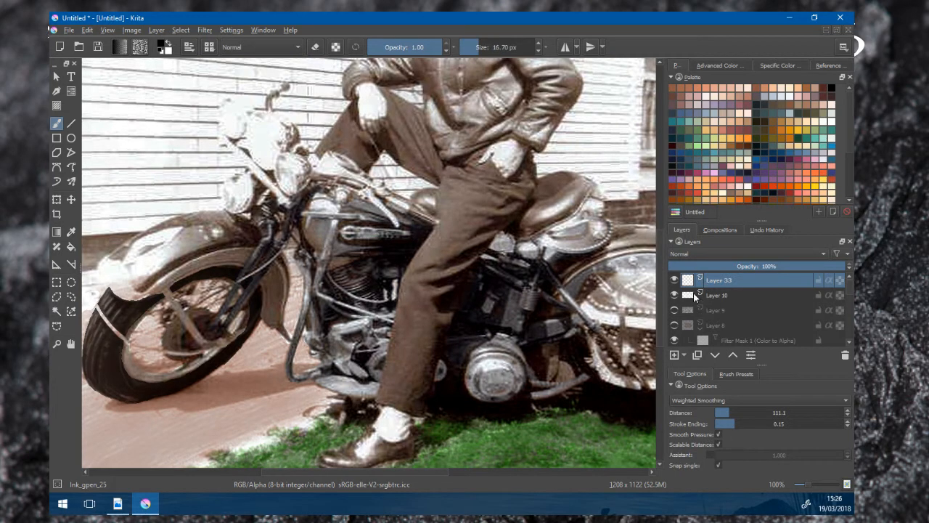
{"action": "mouse_move", "coordinate": [691, 296]}
{"action": "scroll", "coordinate": [609, 255], "scroll_direction": "down", "scroll_amount": 3}
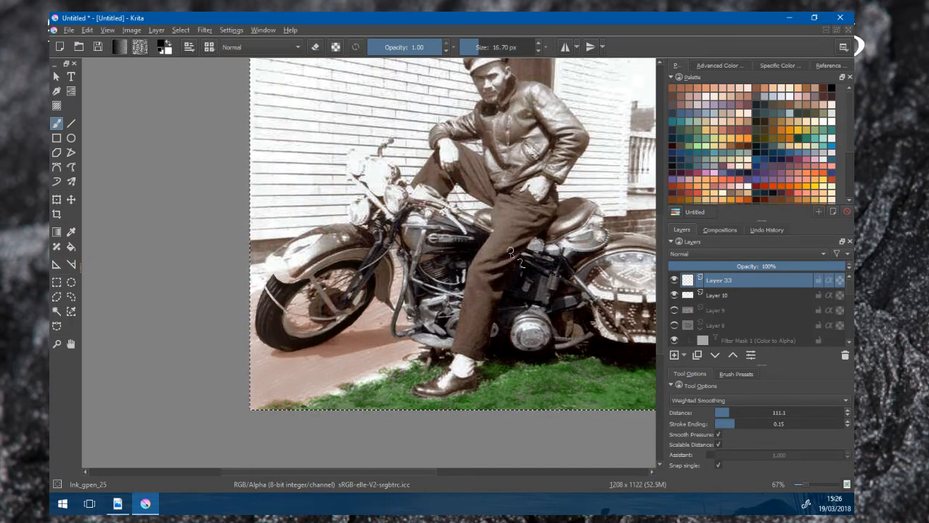
{"action": "scroll", "coordinate": [511, 254], "scroll_direction": "up", "scroll_amount": 3}
{"action": "scroll", "coordinate": [506, 268], "scroll_direction": "down", "scroll_amount": 1}
{"action": "left_click_drag", "start_coordinate": [396, 264], "coordinate": [437, 286]}
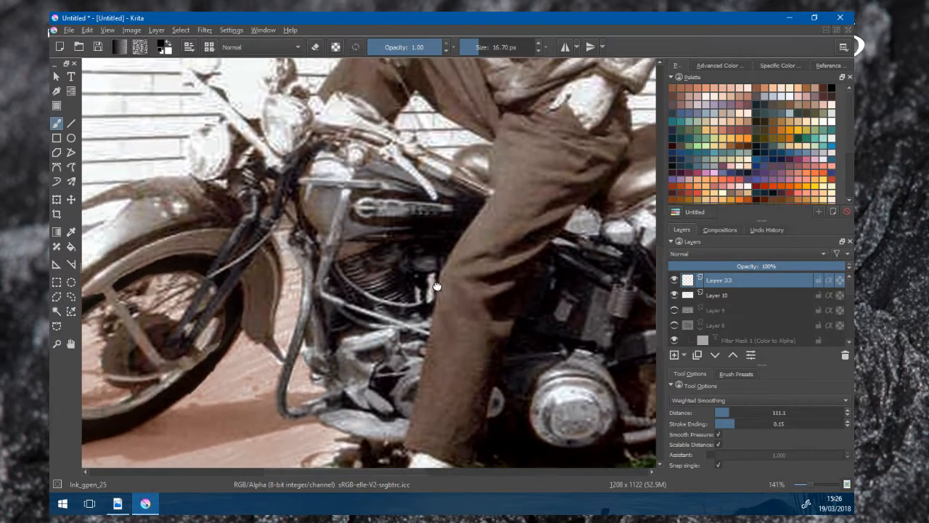
- Set the new paint layer above Layer 10 to Color blending mode with 60% opacity
{"action": "scroll", "coordinate": [425, 277], "scroll_direction": "up", "scroll_amount": 1}
{"action": "scroll", "coordinate": [415, 270], "scroll_direction": "up", "scroll_amount": 1}
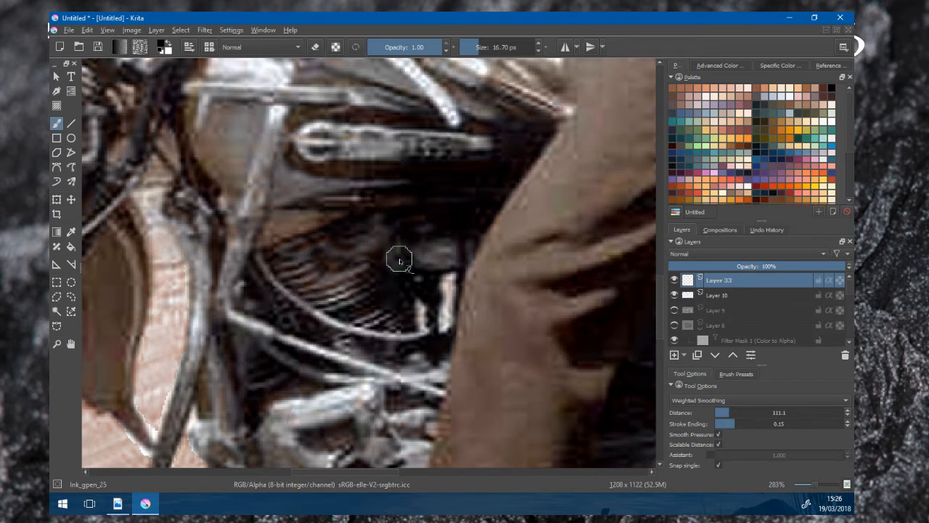
{"action": "left_click", "coordinate": [738, 253]}
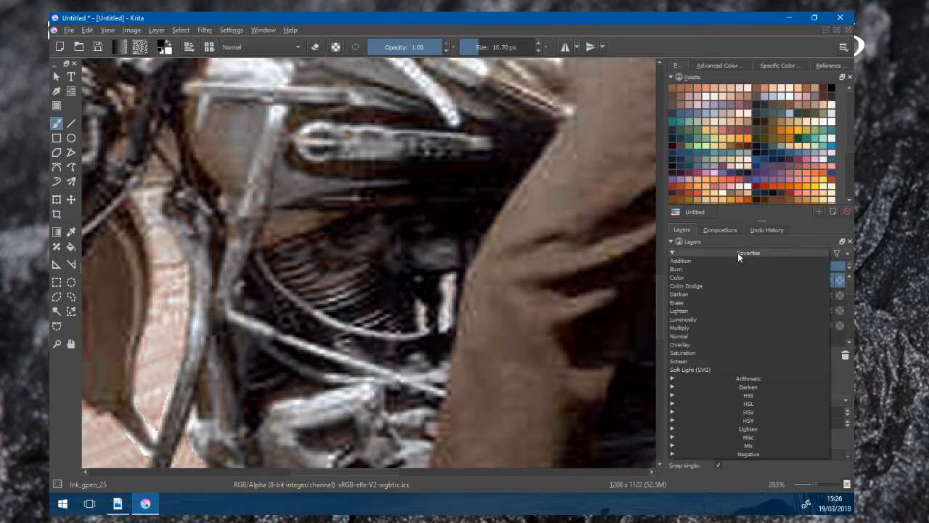
{"action": "left_click", "coordinate": [697, 277]}
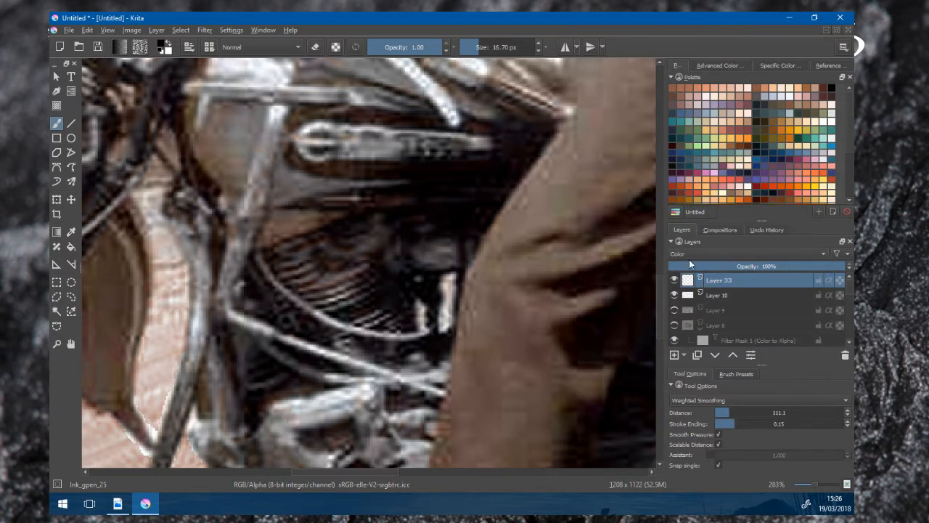
{"action": "left_click_drag", "start_coordinate": [774, 266], "coordinate": [766, 268]}
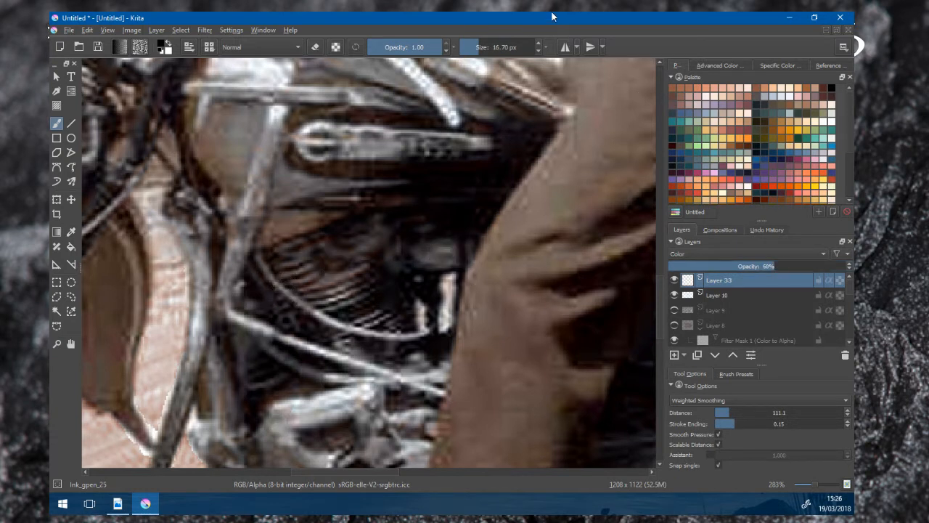
- Reduce the brush size to 2 px and paint thin black strokes over the engine's cooling fins on the new layer
{"action": "key", "text": "bracketleft"}
{"action": "key", "text": "bracketleft"}
{"action": "key", "text": "bracketleft"}
{"action": "key", "text": "bracketleft"}
{"action": "key", "text": "bracketleft"}
{"action": "key", "text": "bracketleft"}
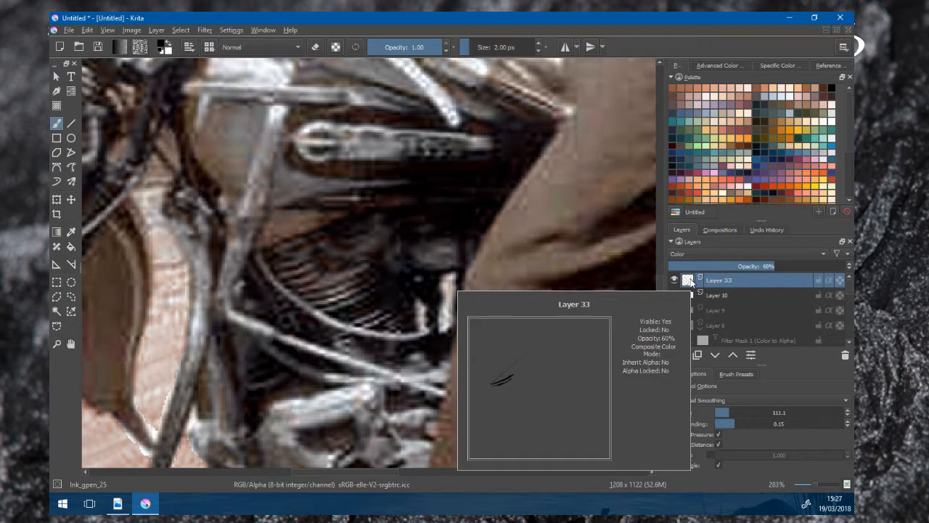
{"action": "scroll", "coordinate": [435, 252], "scroll_direction": "down", "scroll_amount": 2}
{"action": "scroll", "coordinate": [435, 251], "scroll_direction": "up", "scroll_amount": 1}
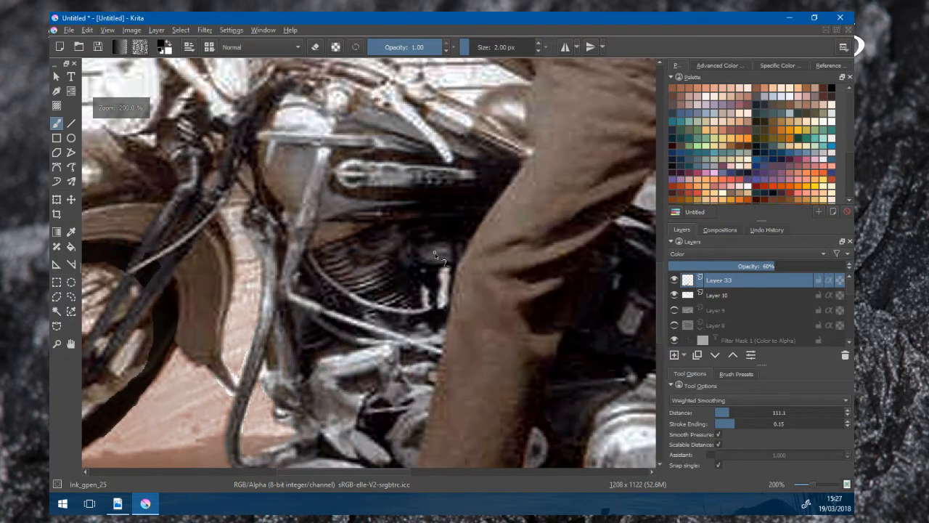
- Toggle Layer 10's visibility to compare the engine tint, and set the new colour layer's opacity to 80%
{"action": "left_click", "coordinate": [674, 295]}
{"action": "scroll", "coordinate": [682, 297], "scroll_direction": "down", "scroll_amount": 2}
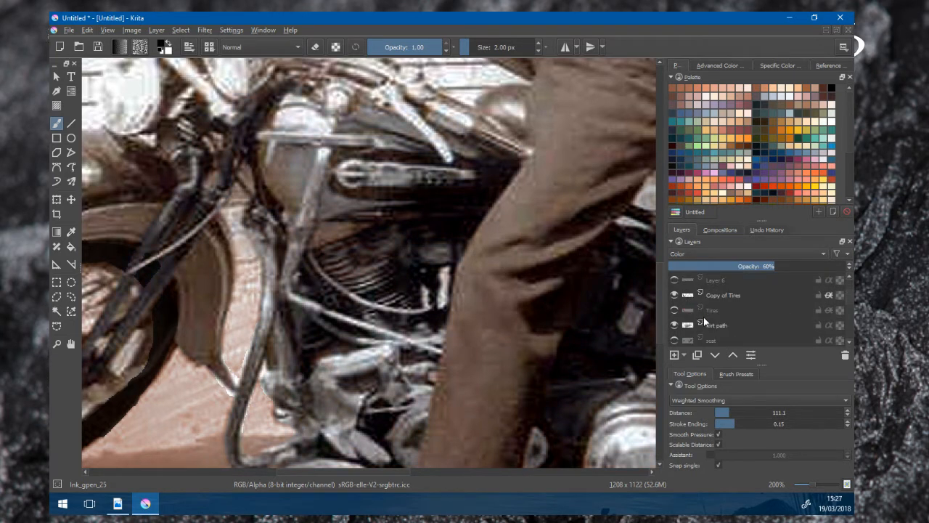
{"action": "scroll", "coordinate": [704, 316], "scroll_direction": "up", "scroll_amount": 1}
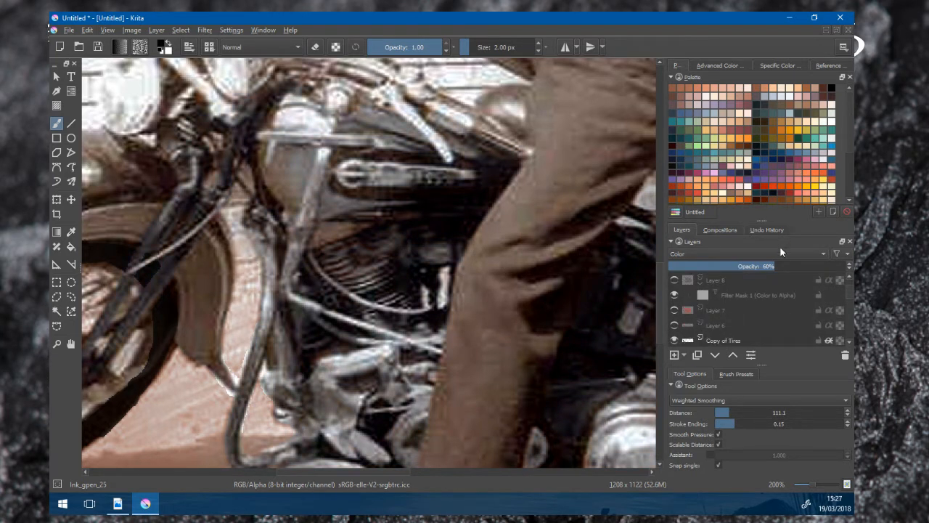
{"action": "left_click", "coordinate": [789, 266]}
{"action": "scroll", "coordinate": [401, 262], "scroll_direction": "up", "scroll_amount": 2}
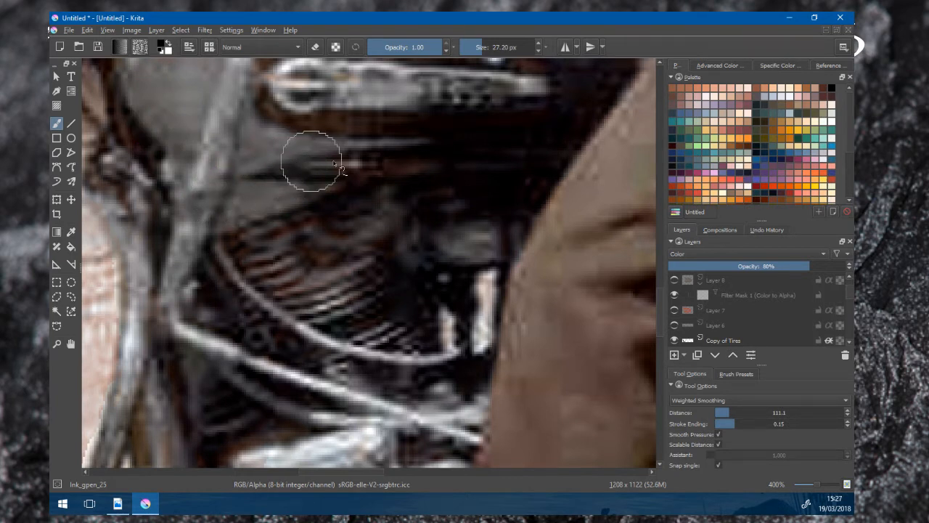
- Paint black over the engine's cooling fins and pipes on the Color-blended layer, using the 27.20 px brush
{"action": "mouse_move", "coordinate": [247, 257]}
{"action": "left_mouse_down"}
{"action": "mouse_move", "coordinate": [269, 252]}
{"action": "mouse_move", "coordinate": [289, 278]}
{"action": "mouse_move", "coordinate": [318, 265]}
{"action": "mouse_move", "coordinate": [350, 293]}
{"action": "mouse_move", "coordinate": [369, 270]}
{"action": "mouse_move", "coordinate": [355, 340]}
{"action": "mouse_move", "coordinate": [327, 278]}
{"action": "mouse_move", "coordinate": [336, 372]}
{"action": "mouse_move", "coordinate": [243, 334]}
{"action": "mouse_move", "coordinate": [361, 416]}
{"action": "mouse_move", "coordinate": [278, 395]}
{"action": "mouse_move", "coordinate": [183, 315]}
{"action": "mouse_move", "coordinate": [332, 399]}
{"action": "mouse_move", "coordinate": [365, 311]}
{"action": "mouse_move", "coordinate": [368, 359]}
{"action": "mouse_move", "coordinate": [392, 286]}
{"action": "mouse_move", "coordinate": [350, 391]}
{"action": "mouse_move", "coordinate": [426, 309]}
{"action": "mouse_move", "coordinate": [459, 384]}
{"action": "mouse_move", "coordinate": [490, 221]}
{"action": "mouse_move", "coordinate": [469, 397]}
{"action": "left_mouse_up"}
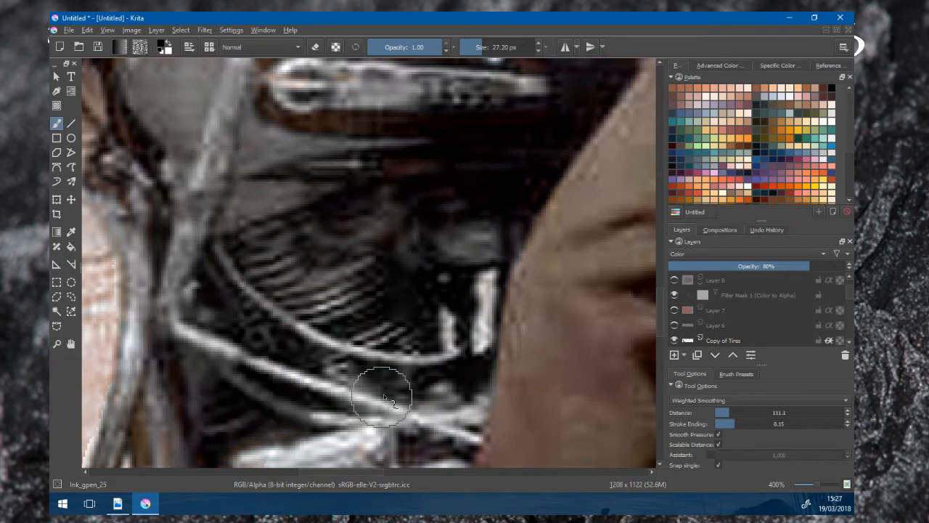
{"action": "scroll", "coordinate": [434, 184], "scroll_direction": "down", "scroll_amount": 4}
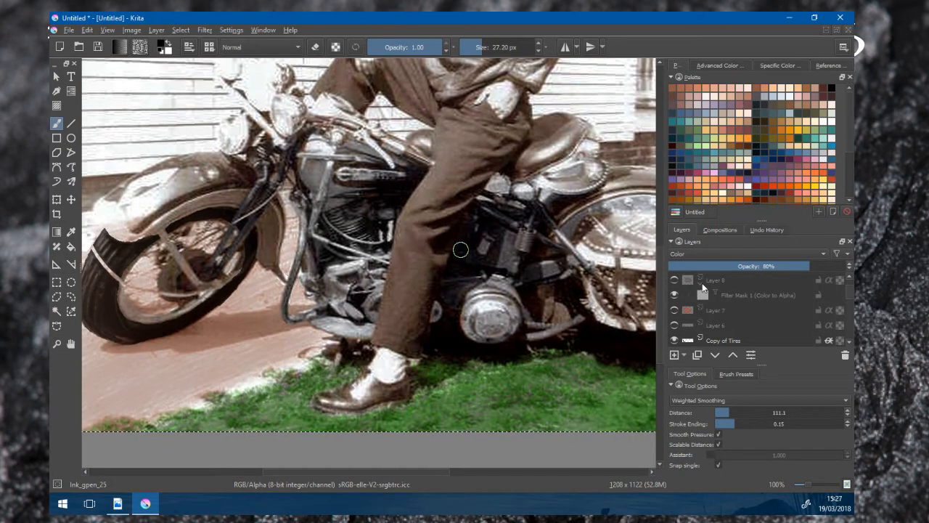
{"action": "left_click", "coordinate": [697, 280]}
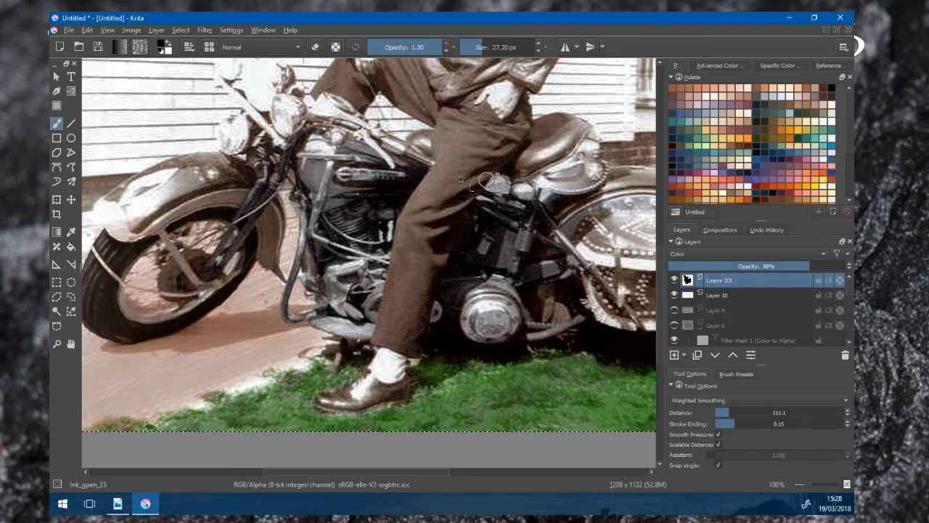
- Hide Layer 33 to examine the motorcycle's engine and the whole photo without it, and show the layer again
{"action": "scroll", "coordinate": [412, 176], "scroll_direction": "down", "scroll_amount": 1}
{"action": "scroll", "coordinate": [405, 197], "scroll_direction": "up", "scroll_amount": 2}
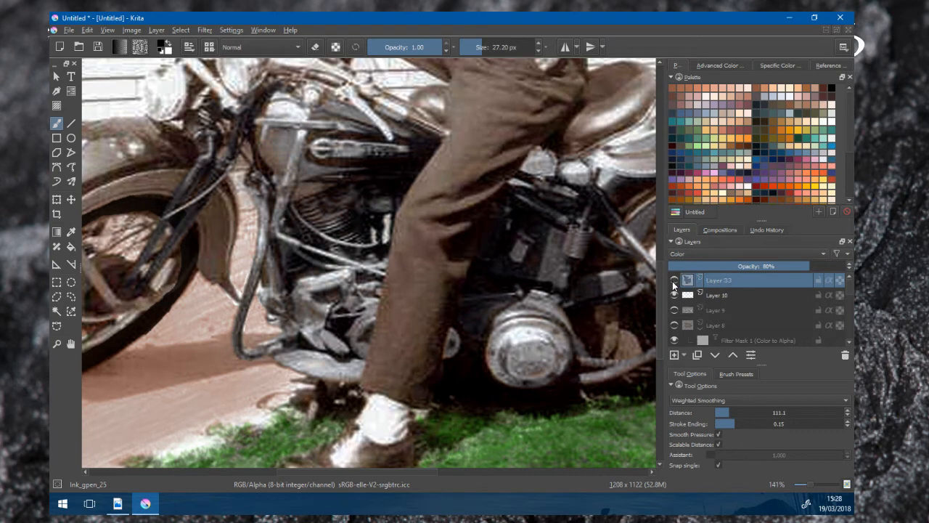
{"action": "scroll", "coordinate": [390, 201], "scroll_direction": "up", "scroll_amount": 2}
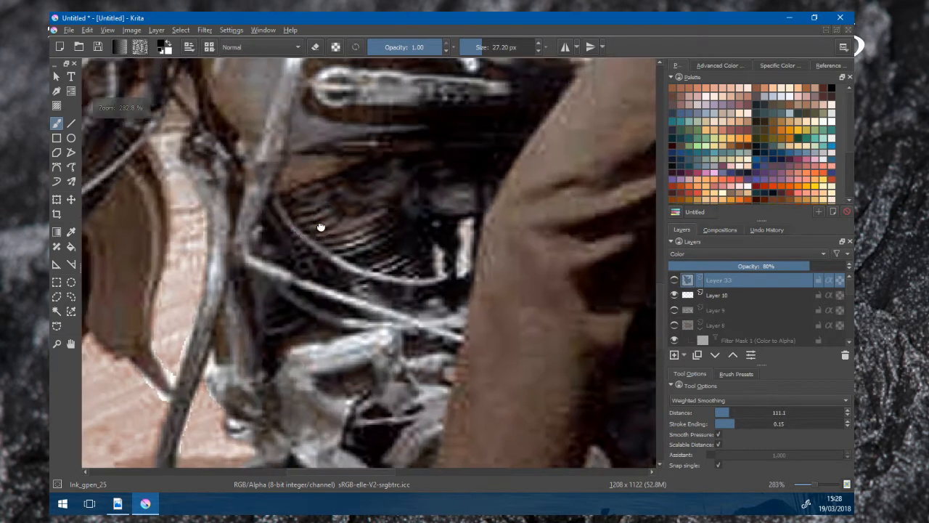
{"action": "scroll", "coordinate": [356, 209], "scroll_direction": "down", "scroll_amount": 1}
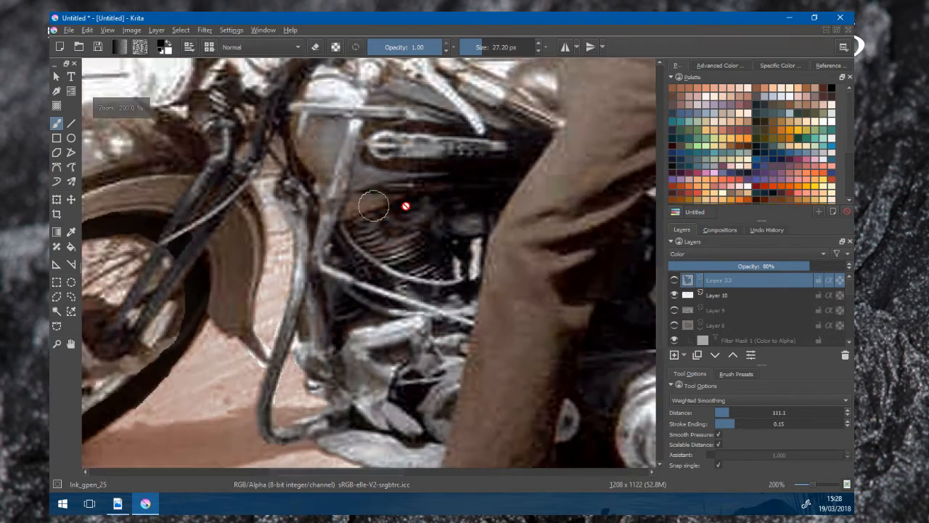
{"action": "scroll", "coordinate": [519, 213], "scroll_direction": "down", "scroll_amount": 1}
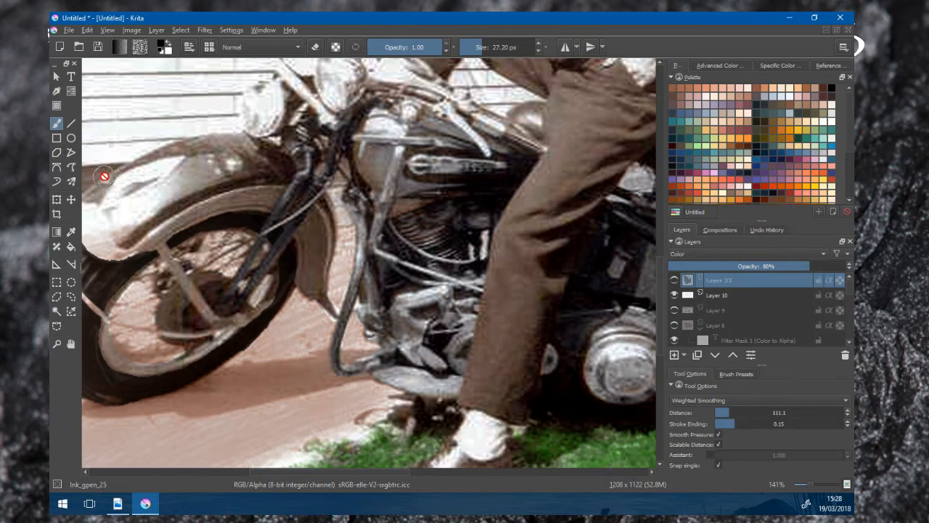
{"action": "scroll", "coordinate": [102, 176], "scroll_direction": "down", "scroll_amount": 2}
{"action": "scroll", "coordinate": [209, 196], "scroll_direction": "down", "scroll_amount": 1}
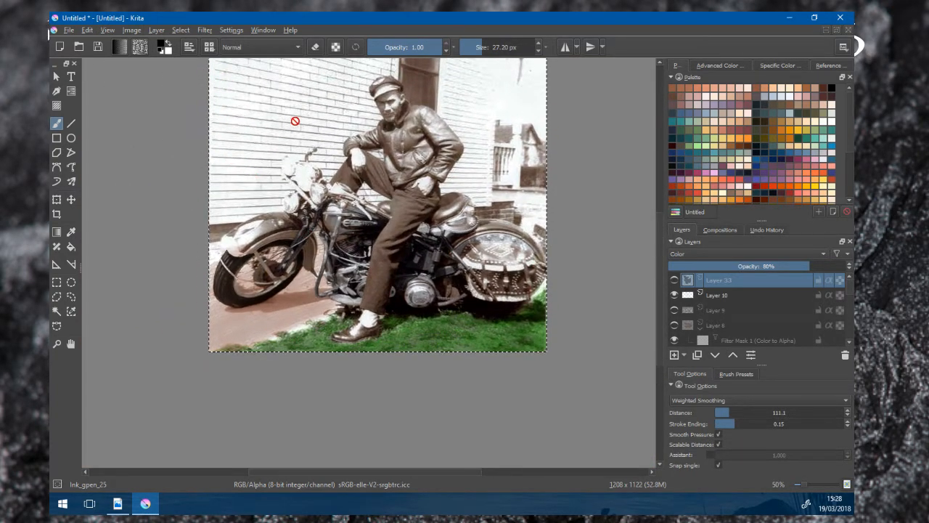
{"action": "left_click", "coordinate": [674, 280]}
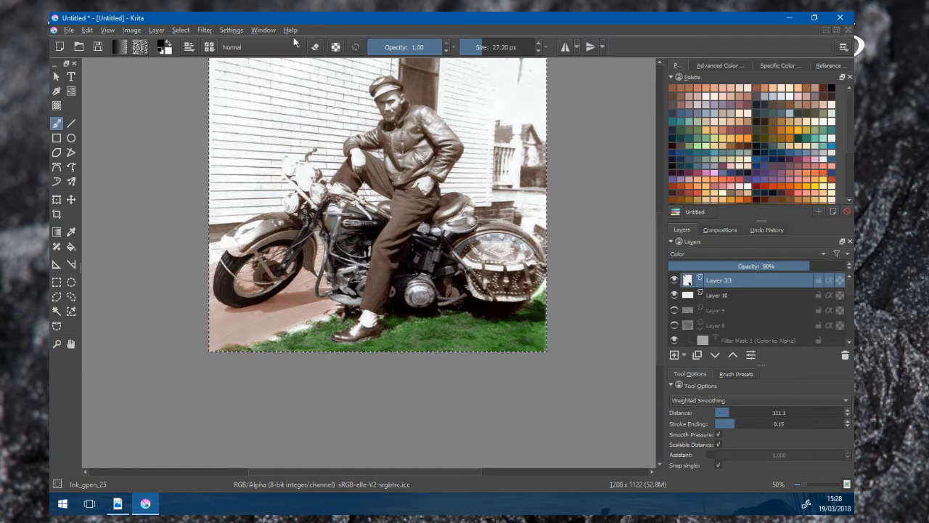
- Try Layer 33 with 81% opacity and the Normal blending mode over the engine
{"action": "left_click", "coordinate": [809, 264]}
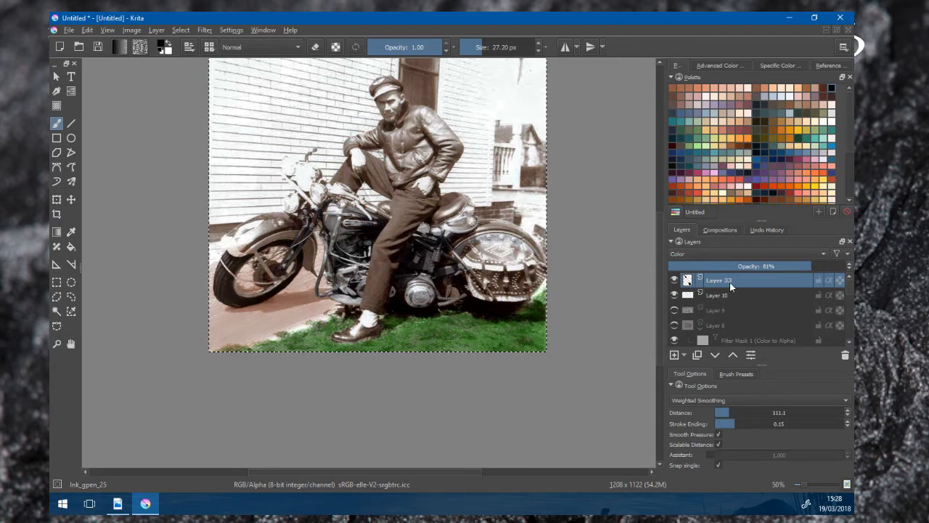
{"action": "left_click", "coordinate": [723, 253]}
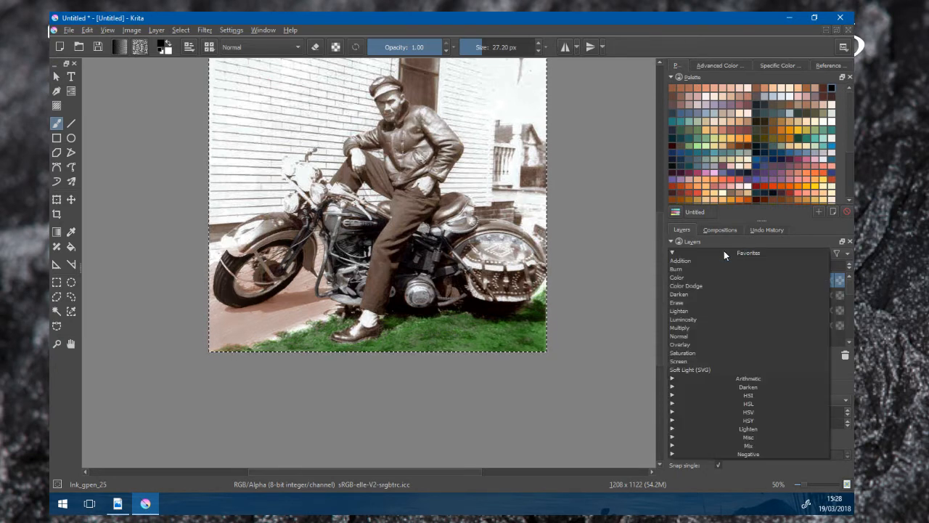
{"action": "left_click", "coordinate": [740, 336]}
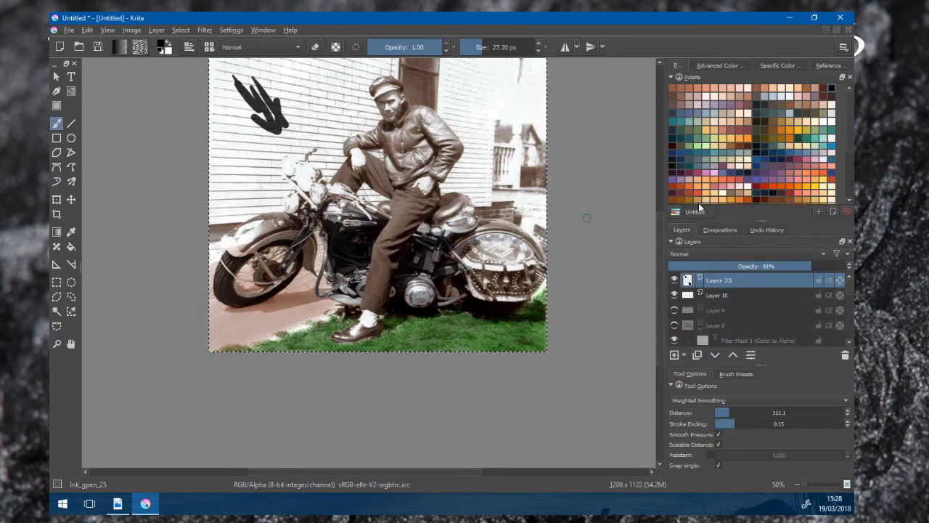
{"action": "scroll", "coordinate": [359, 234], "scroll_direction": "up", "scroll_amount": 5}
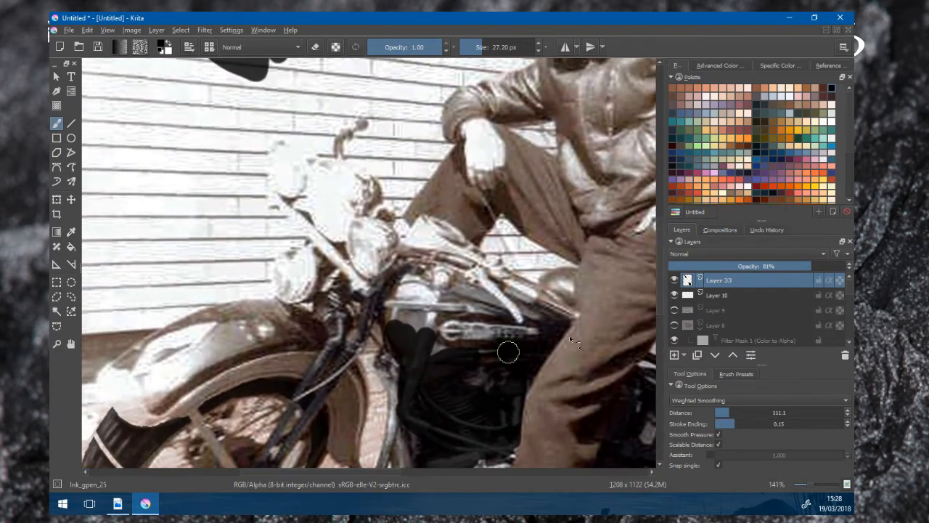
- Set Layer 33's opacity to 30% and its blending mode to Darken
{"action": "left_click_drag", "start_coordinate": [756, 263], "coordinate": [723, 266]}
{"action": "scroll", "coordinate": [477, 232], "scroll_direction": "down", "scroll_amount": 3}
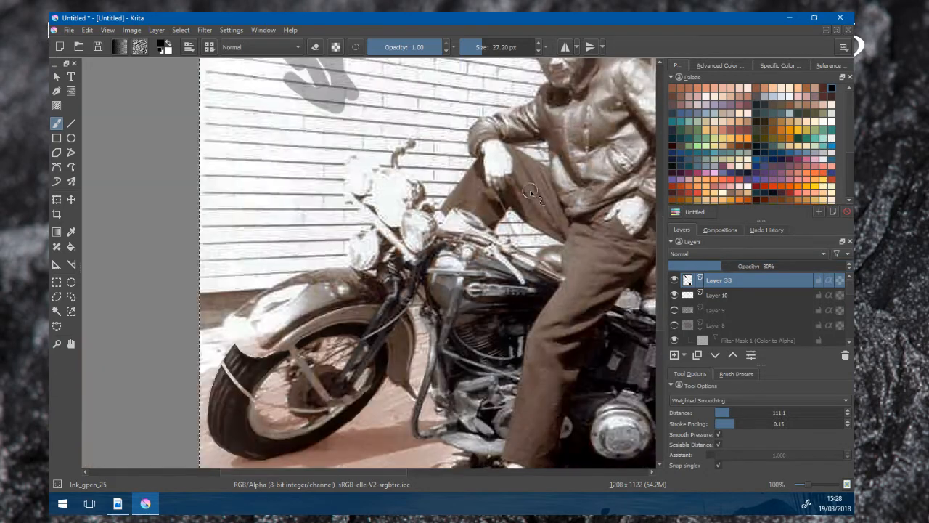
{"action": "left_click", "coordinate": [704, 253]}
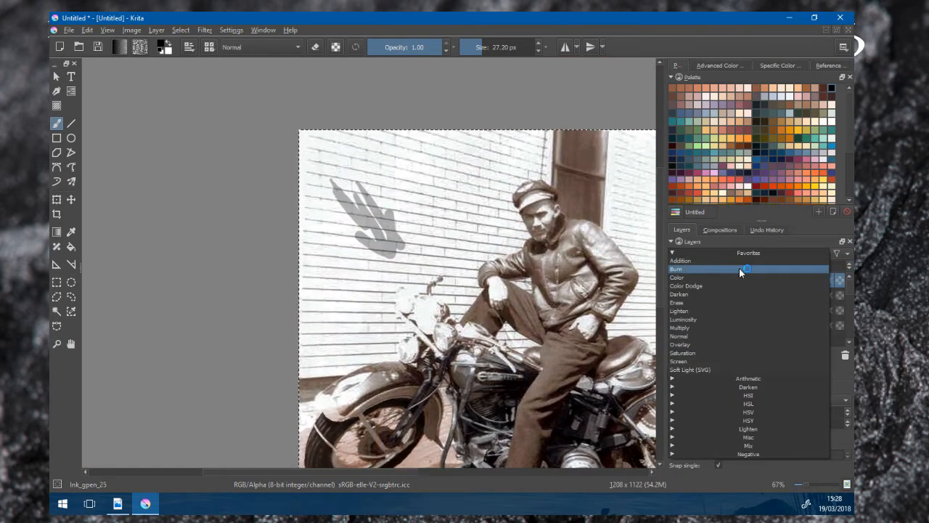
{"action": "left_click", "coordinate": [744, 293]}
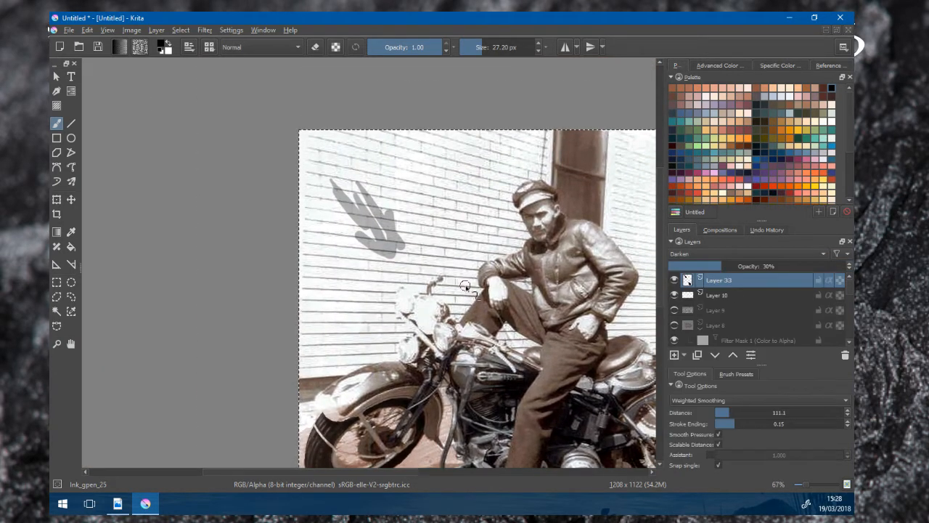
- Examine the engine, front wheel and whole photo up close and from afar with the darkened layer applied
{"action": "scroll", "coordinate": [465, 286], "scroll_direction": "down", "scroll_amount": 2}
{"action": "scroll", "coordinate": [489, 290], "scroll_direction": "up", "scroll_amount": 3}
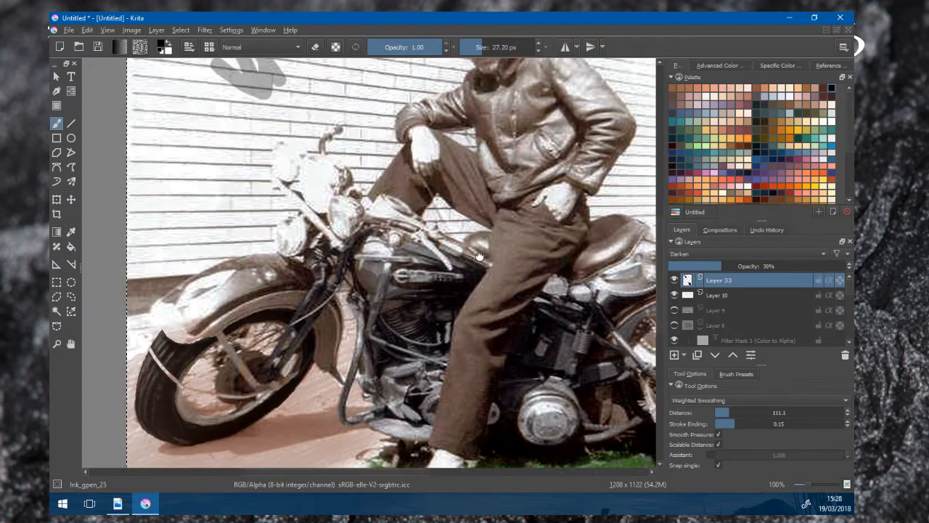
{"action": "left_click_drag", "start_coordinate": [479, 257], "coordinate": [531, 282]}
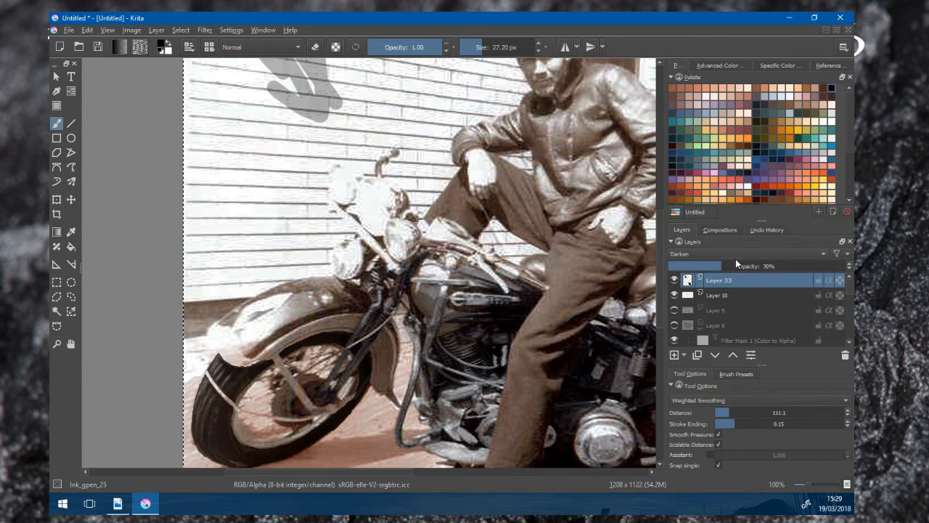
{"action": "scroll", "coordinate": [498, 365], "scroll_direction": "up", "scroll_amount": 2}
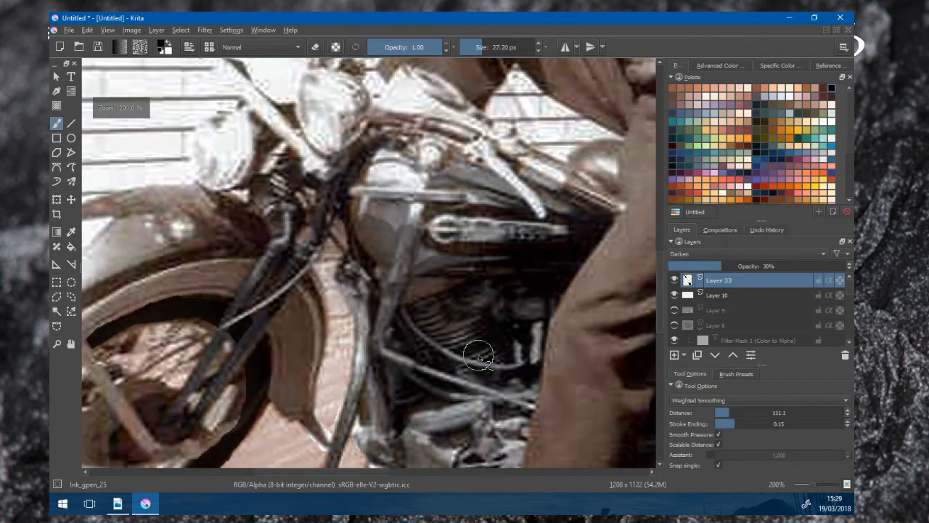
{"action": "scroll", "coordinate": [479, 354], "scroll_direction": "down", "scroll_amount": 1}
{"action": "mouse_move", "coordinate": [480, 354]}
{"action": "left_mouse_down"}
{"action": "mouse_move", "coordinate": [475, 361]}
{"action": "mouse_move", "coordinate": [486, 360]}
{"action": "left_mouse_up"}
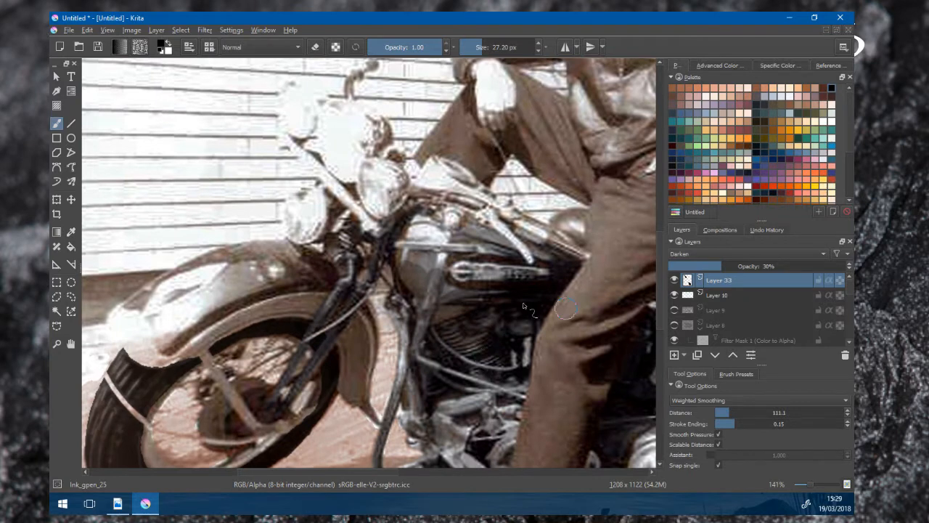
{"action": "scroll", "coordinate": [392, 302], "scroll_direction": "down", "scroll_amount": 5}
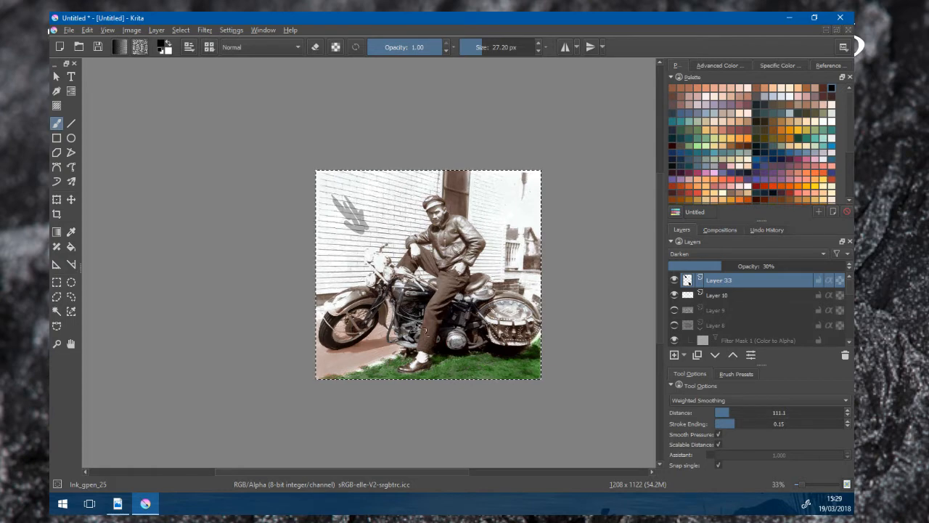
{"action": "scroll", "coordinate": [436, 356], "scroll_direction": "up", "scroll_amount": 3}
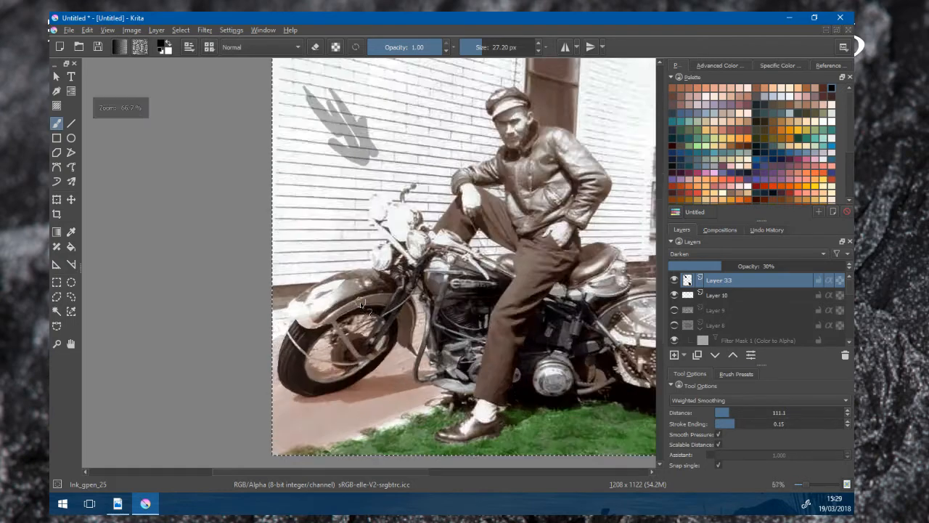
{"action": "left_click_drag", "start_coordinate": [410, 325], "coordinate": [440, 274]}
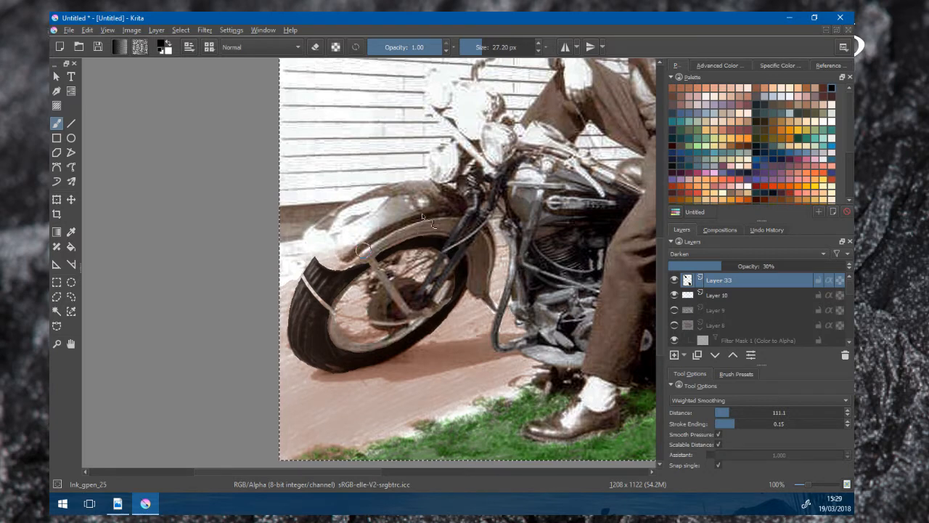
{"action": "scroll", "coordinate": [450, 269], "scroll_direction": "down", "scroll_amount": 2}
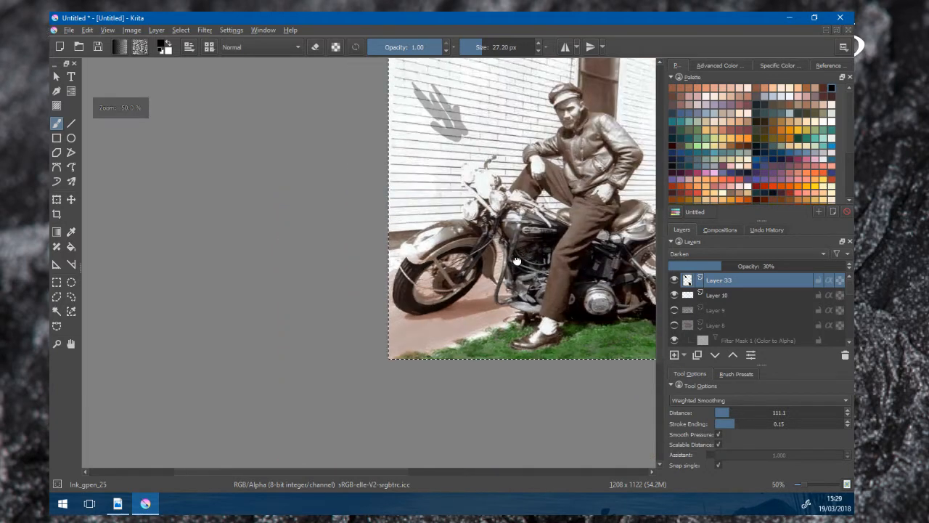
{"action": "scroll", "coordinate": [509, 290], "scroll_direction": "up", "scroll_amount": 3}
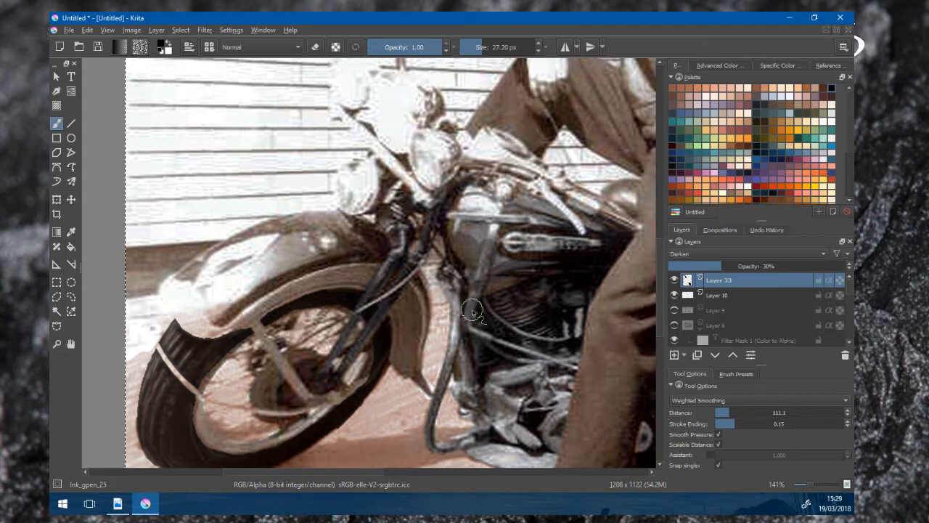
{"action": "scroll", "coordinate": [498, 308], "scroll_direction": "down", "scroll_amount": 3}
{"action": "scroll", "coordinate": [650, 251], "scroll_direction": "up", "scroll_amount": 1}
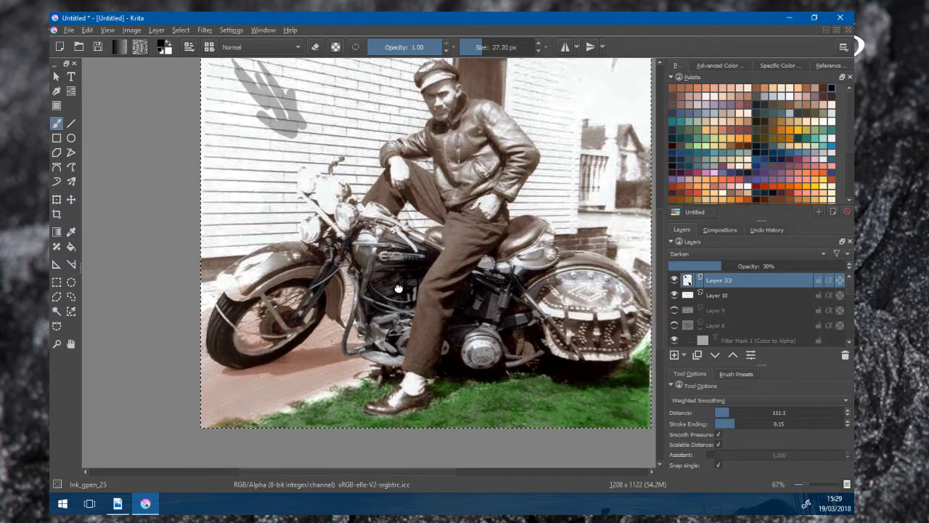
- Toggle Layer 33's visibility to compare its effect on the engine, leaving the layer hidden
{"action": "left_click", "coordinate": [676, 280]}
{"action": "left_click", "coordinate": [676, 280]}
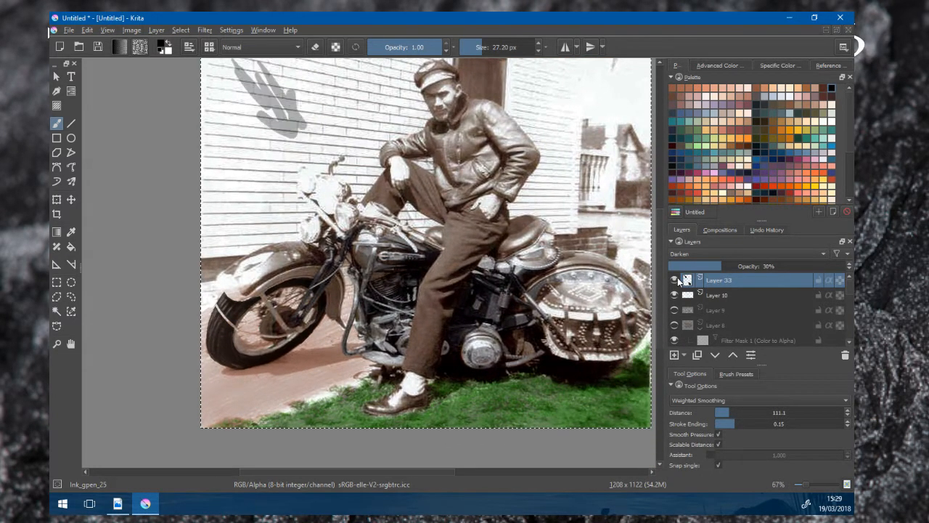
{"action": "left_click", "coordinate": [676, 280]}
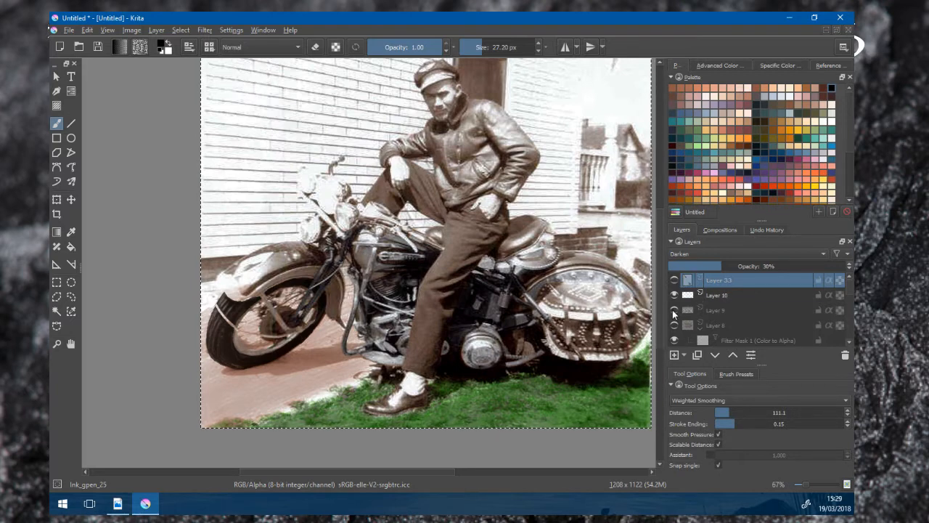
- Toggle Layer 9's visibility repeatedly to compare its effect on the photo, leaving the layer shown
{"action": "left_click", "coordinate": [674, 310]}
{"action": "left_click", "coordinate": [674, 310]}
{"action": "left_click", "coordinate": [674, 310]}
{"action": "left_click", "coordinate": [674, 311]}
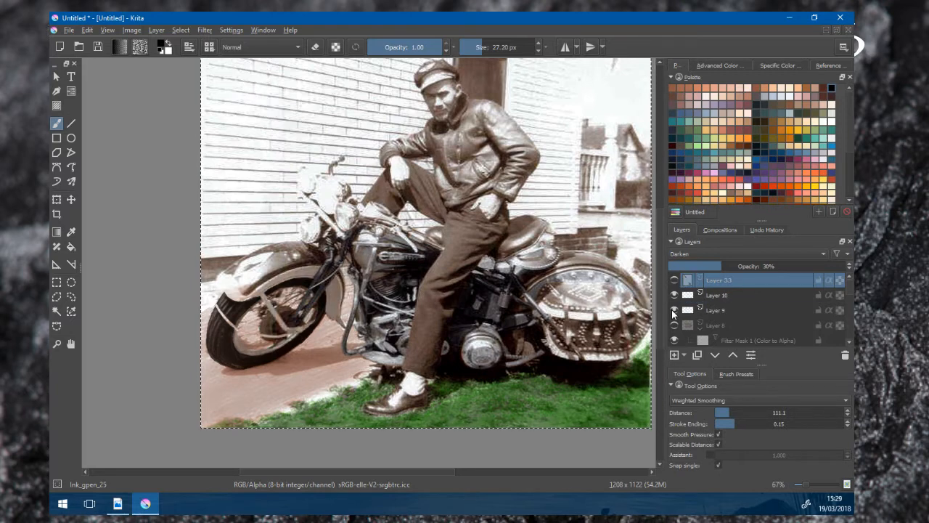
{"action": "left_click", "coordinate": [674, 311]}
{"action": "left_click", "coordinate": [674, 310]}
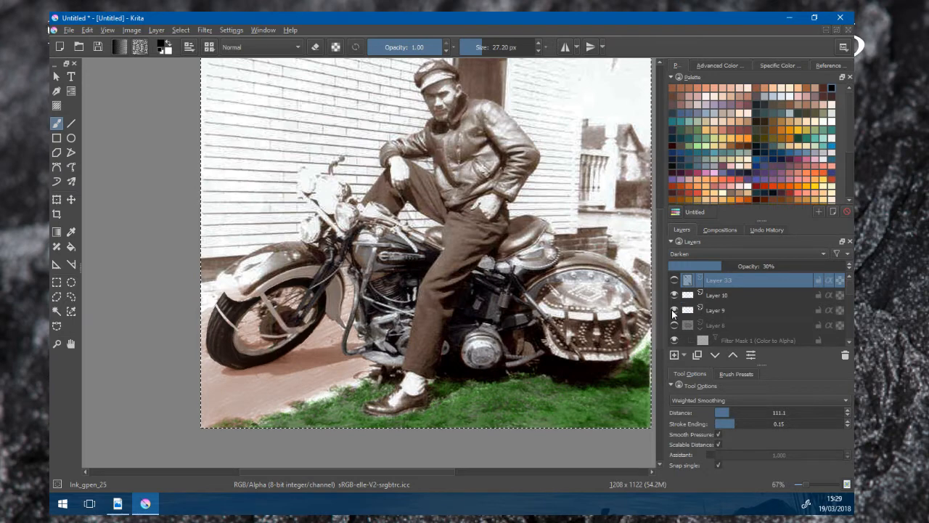
- Show Layer 8 and check Layer 7's red saddlebag coloring by turning it on and off again
{"action": "left_click", "coordinate": [676, 325]}
{"action": "scroll", "coordinate": [676, 323], "scroll_direction": "down", "scroll_amount": 1}
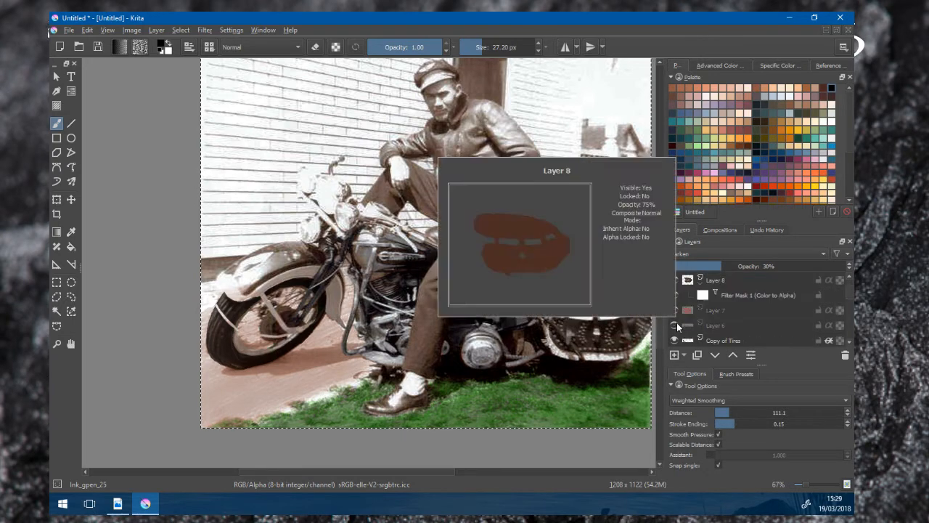
{"action": "left_click", "coordinate": [675, 310]}
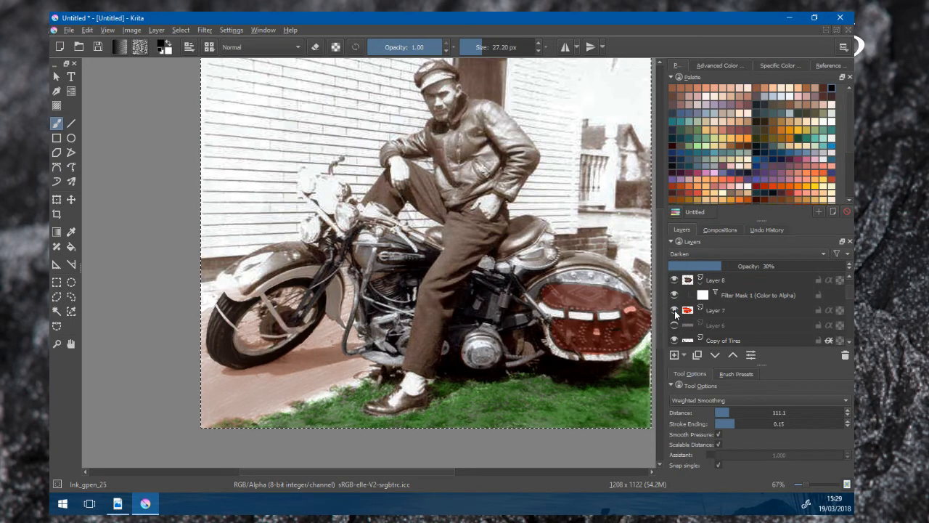
{"action": "left_click", "coordinate": [675, 310]}
- Show Layer 6 with the red motorcycle bodywork and the seat layer with the black saddle
{"action": "left_click", "coordinate": [672, 326]}
{"action": "scroll", "coordinate": [671, 329], "scroll_direction": "down", "scroll_amount": 1}
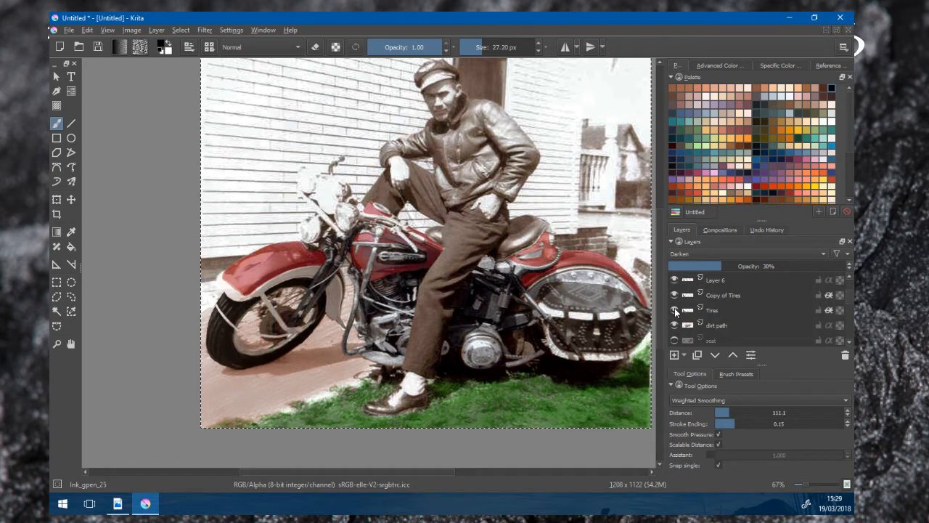
{"action": "scroll", "coordinate": [675, 308], "scroll_direction": "down", "scroll_amount": 1}
{"action": "left_click", "coordinate": [673, 294]}
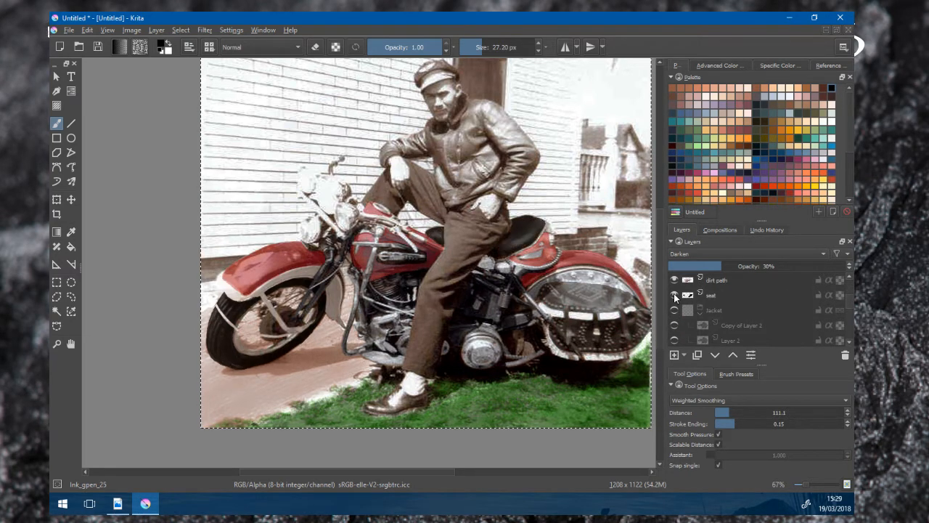
{"action": "scroll", "coordinate": [674, 293], "scroll_direction": "down", "scroll_amount": 1}
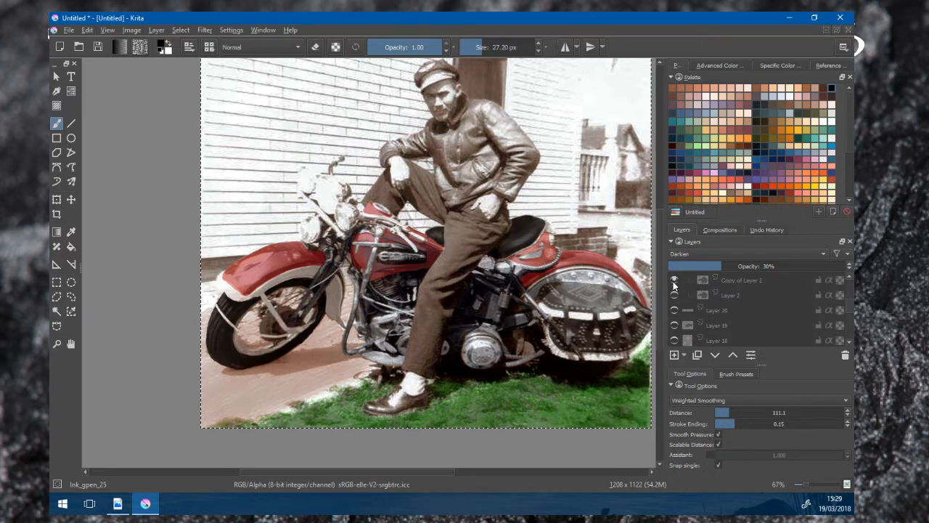
- Show Copy of Layer 2, Layer 19, Layer 18, Layer 17 with the blue trousers, and the skin layer
{"action": "left_click", "coordinate": [674, 279]}
{"action": "scroll", "coordinate": [675, 298], "scroll_direction": "down", "scroll_amount": 1}
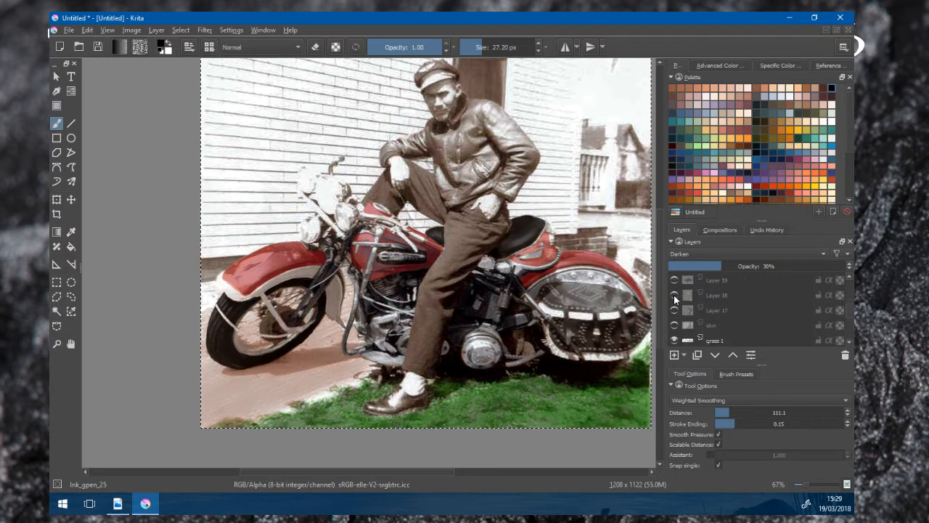
{"action": "left_click", "coordinate": [674, 281]}
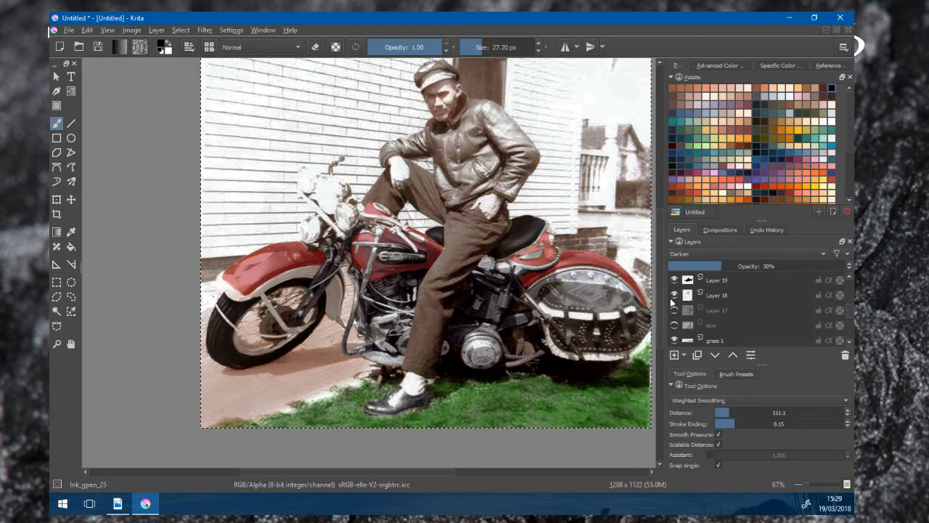
{"action": "left_click", "coordinate": [672, 311]}
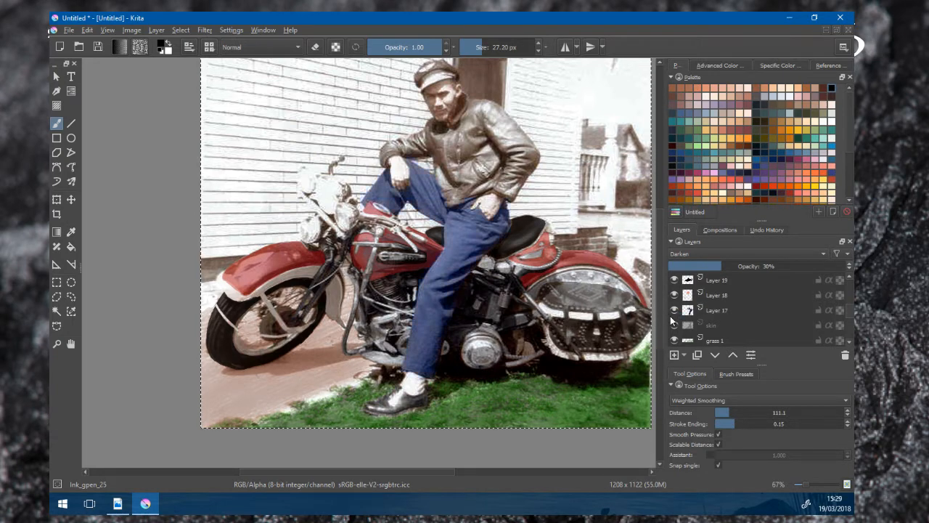
{"action": "left_click", "coordinate": [671, 324]}
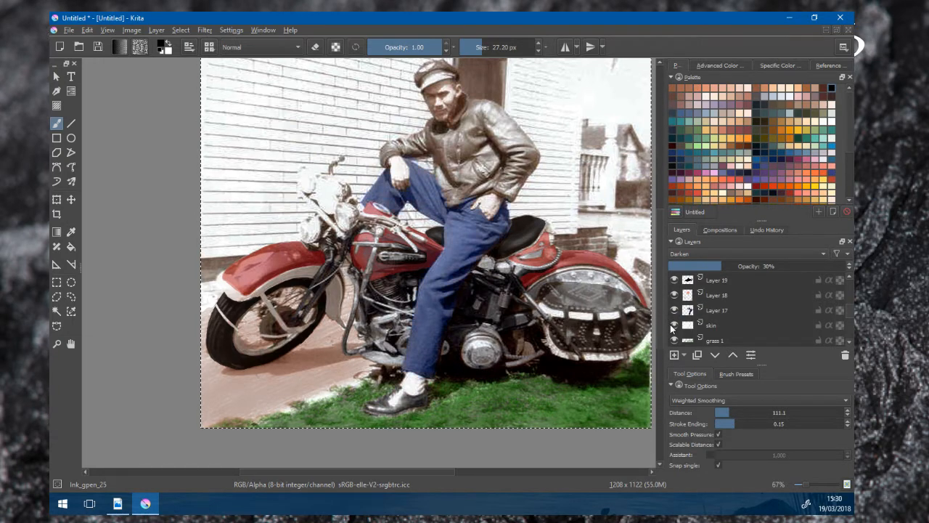
- Show Layers 25, 24, 23 and 22 to bring in the cap, house roof and blue sky coloring
{"action": "scroll", "coordinate": [670, 324], "scroll_direction": "down", "scroll_amount": 1}
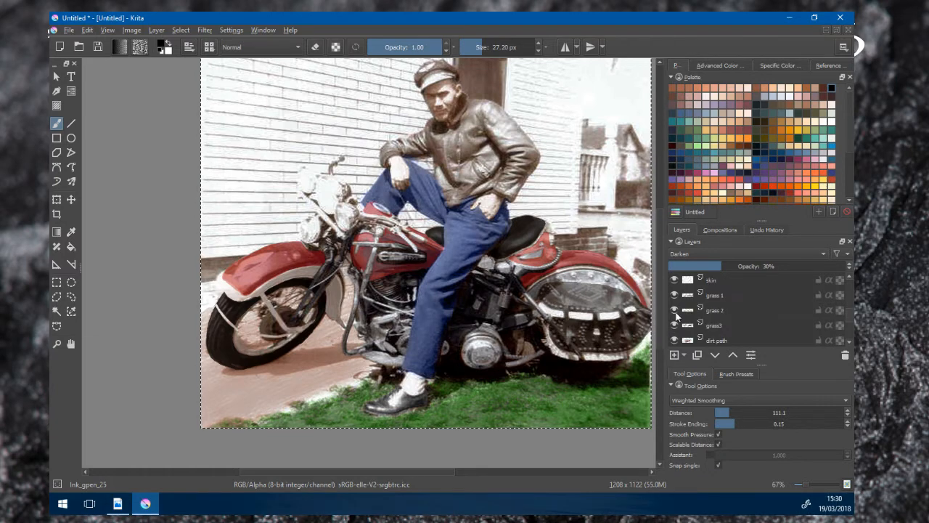
{"action": "scroll", "coordinate": [677, 310], "scroll_direction": "down", "scroll_amount": 1}
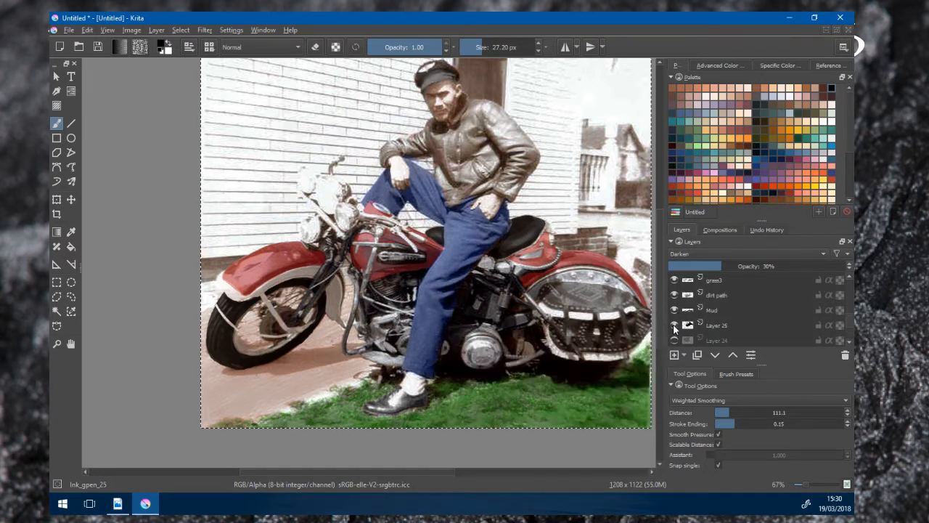
{"action": "scroll", "coordinate": [673, 324], "scroll_direction": "down", "scroll_amount": 1}
{"action": "left_click", "coordinate": [674, 295]}
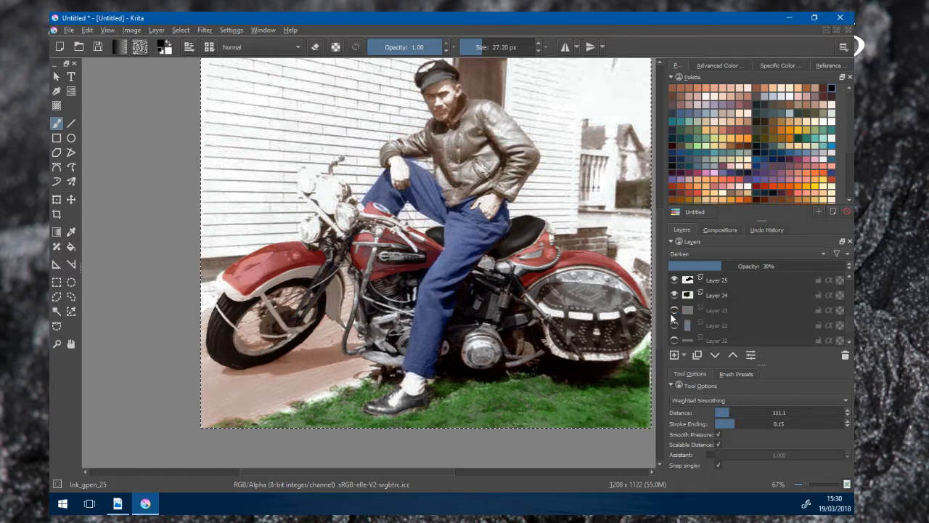
{"action": "left_click", "coordinate": [674, 310]}
{"action": "left_click", "coordinate": [675, 325]}
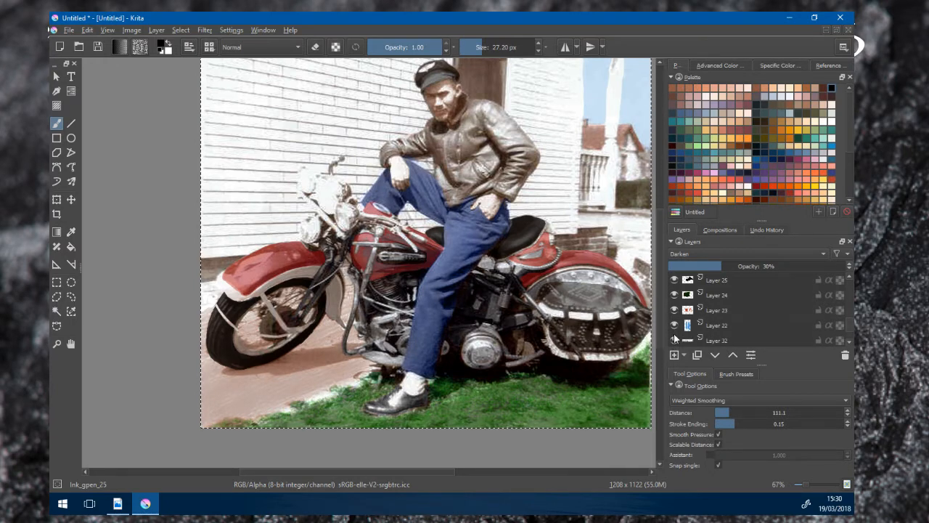
- Inspect Layer 32's preview information and hide that layer
{"action": "scroll", "coordinate": [685, 324], "scroll_direction": "down", "scroll_amount": 1}
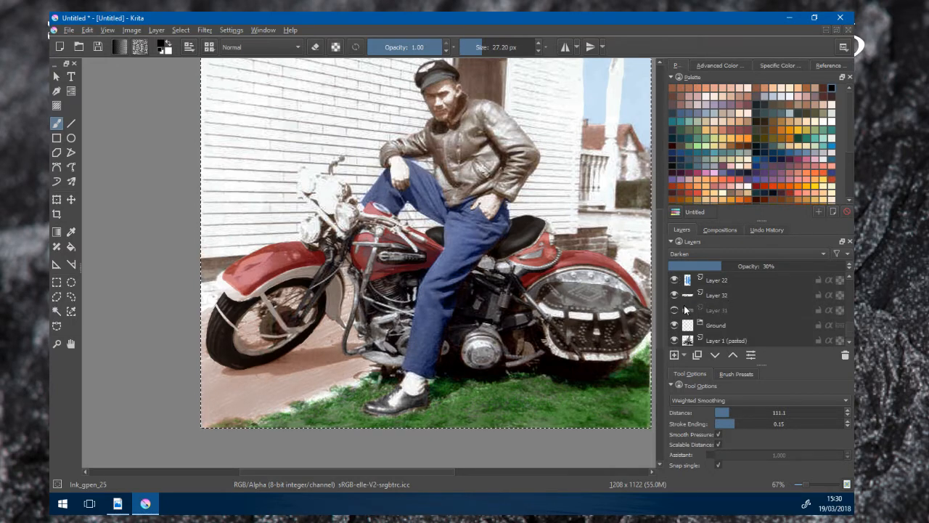
{"action": "mouse_move", "coordinate": [687, 295]}
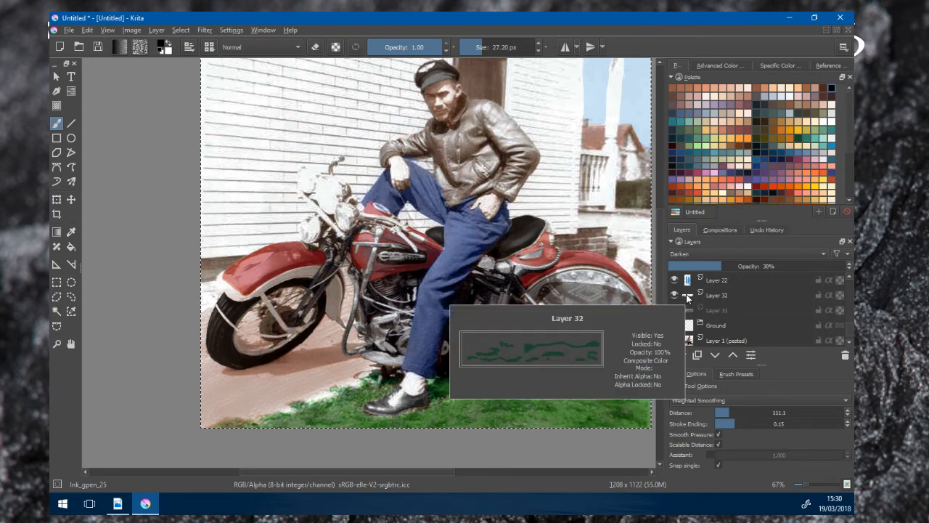
{"action": "left_click", "coordinate": [679, 295]}
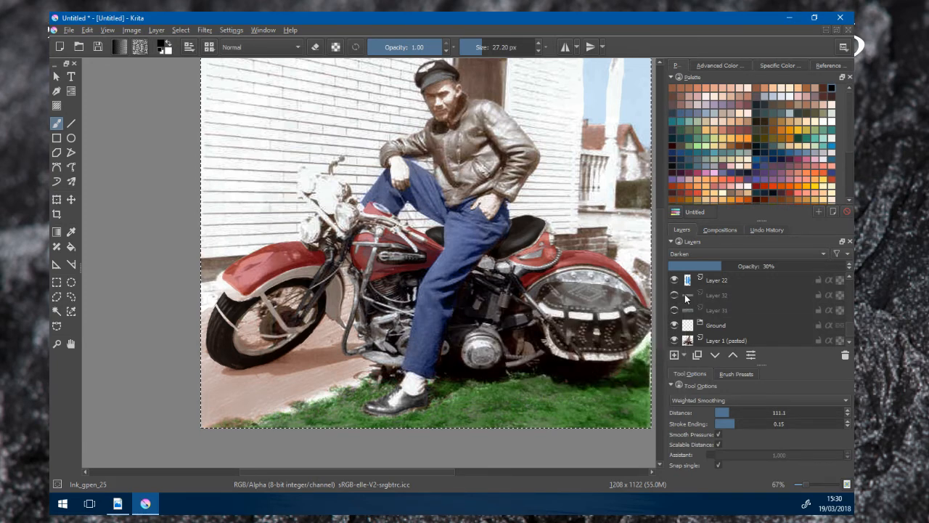
- Examine the colorized photo at different zoom levels and look through the layer stack for layers still hidden
{"action": "scroll", "coordinate": [707, 320], "scroll_direction": "up", "scroll_amount": 2}
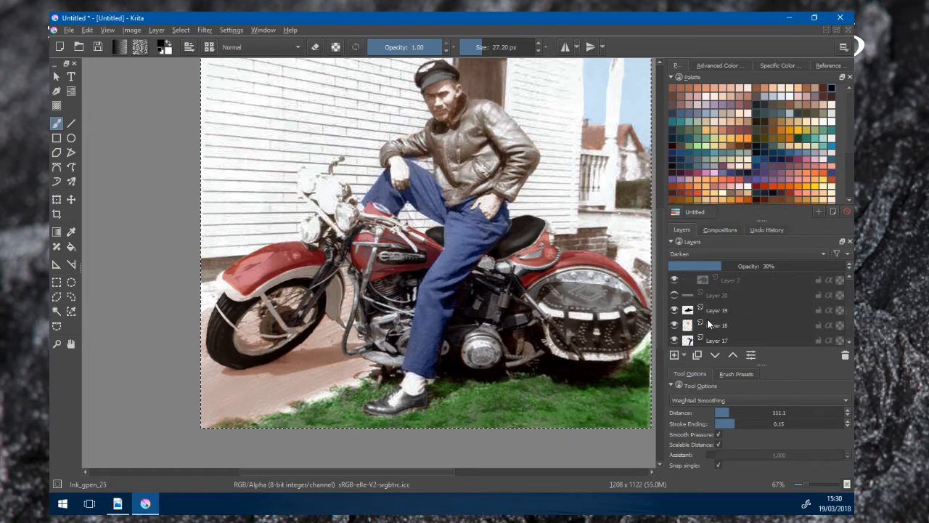
{"action": "scroll", "coordinate": [399, 227], "scroll_direction": "down", "scroll_amount": 2}
{"action": "scroll", "coordinate": [399, 228], "scroll_direction": "up", "scroll_amount": 1}
{"action": "scroll", "coordinate": [407, 204], "scroll_direction": "up", "scroll_amount": 1}
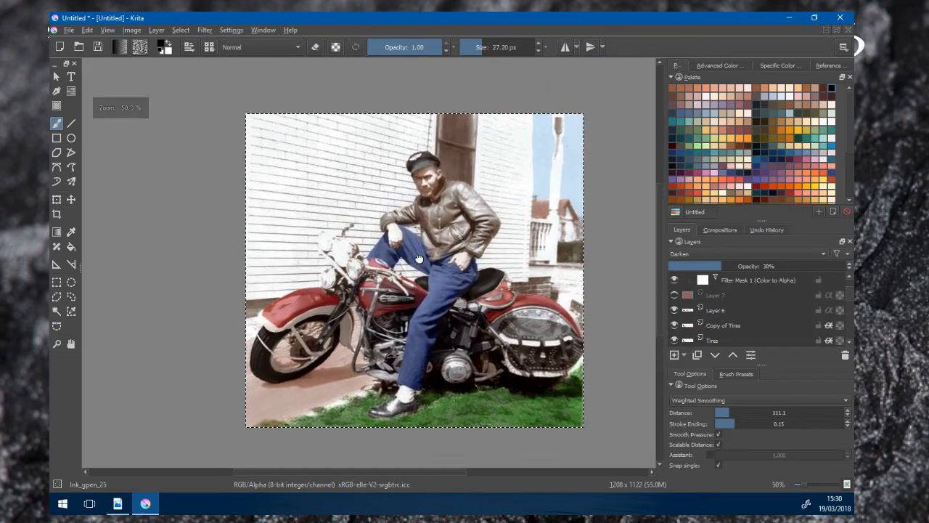
{"action": "scroll", "coordinate": [410, 154], "scroll_direction": "up", "scroll_amount": 2}
{"action": "scroll", "coordinate": [410, 154], "scroll_direction": "down", "scroll_amount": 1}
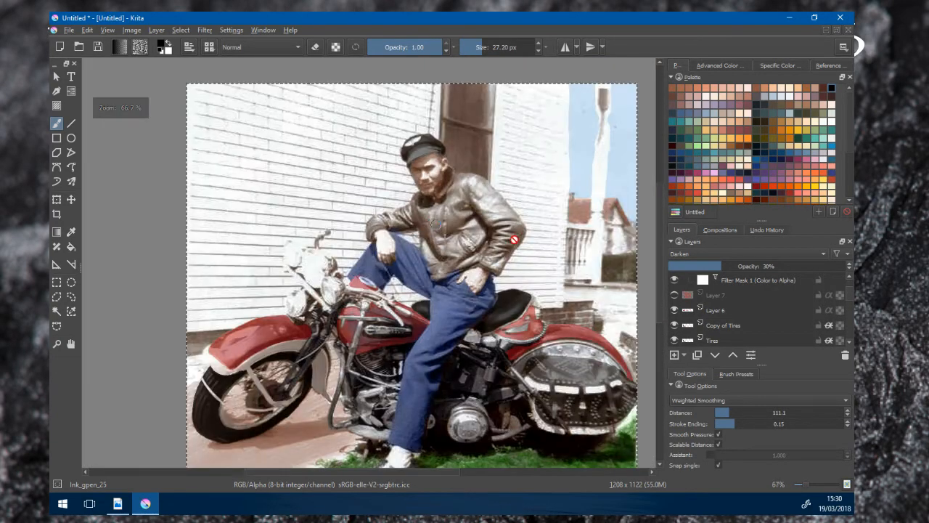
{"action": "scroll", "coordinate": [706, 301], "scroll_direction": "up", "scroll_amount": 2}
{"action": "scroll", "coordinate": [734, 307], "scroll_direction": "down", "scroll_amount": 3}
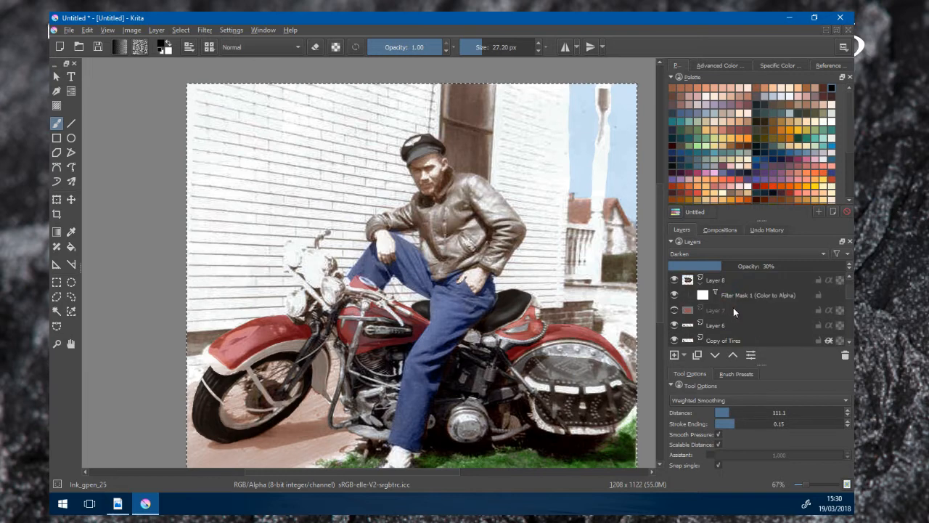
- Show the Jacket group and set its blending mode to Color
{"action": "scroll", "coordinate": [734, 308], "scroll_direction": "up", "scroll_amount": 3}
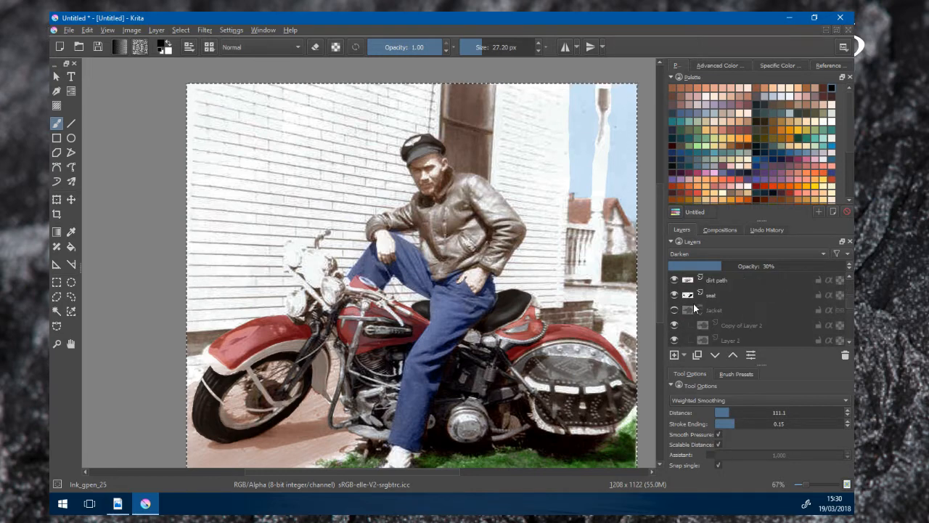
{"action": "left_click", "coordinate": [674, 310]}
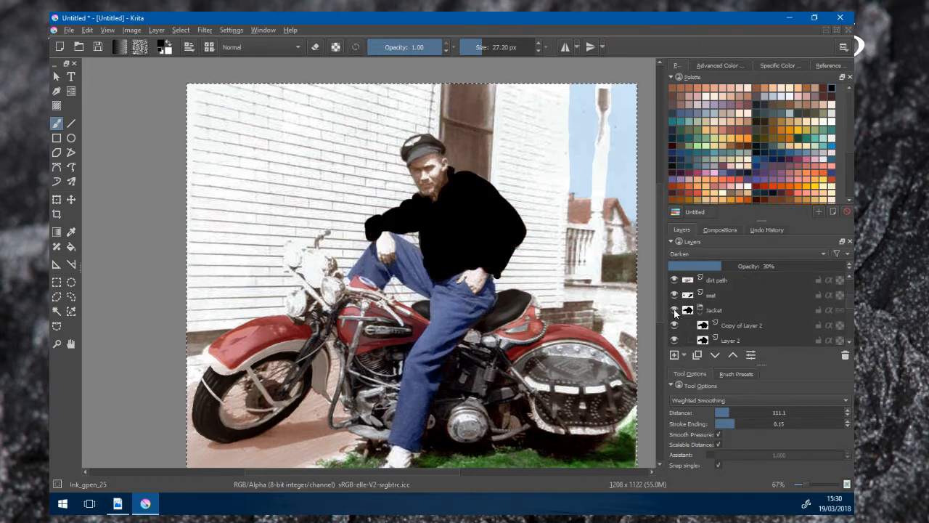
{"action": "left_click", "coordinate": [739, 314]}
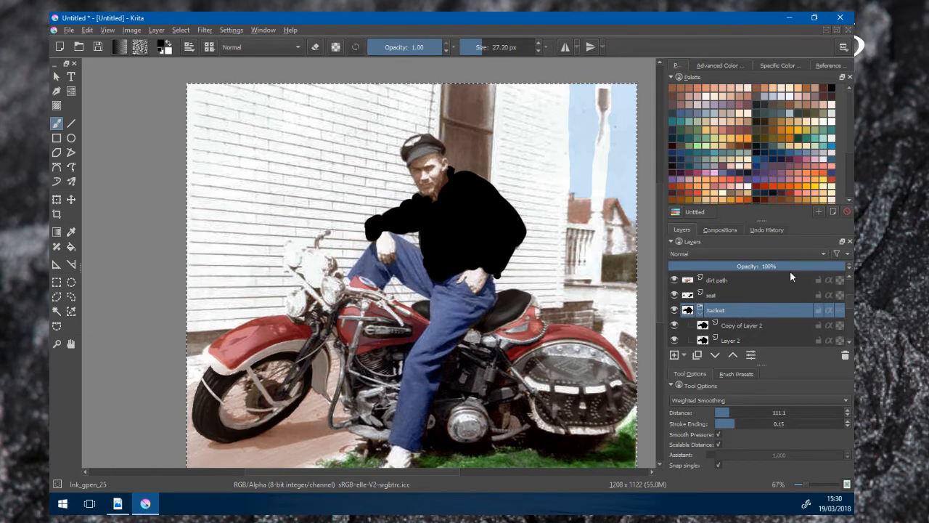
{"action": "left_click", "coordinate": [711, 254]}
{"action": "left_click", "coordinate": [734, 277]}
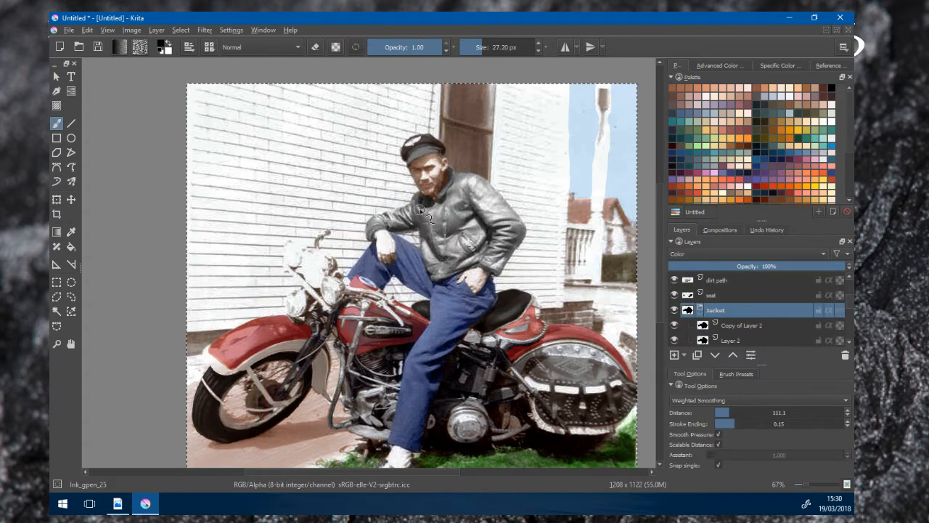
- Examine the man's jacket up close and against the whole photo
{"action": "scroll", "coordinate": [462, 207], "scroll_direction": "up", "scroll_amount": 1}
{"action": "scroll", "coordinate": [461, 206], "scroll_direction": "down", "scroll_amount": 1}
{"action": "left_click_drag", "start_coordinate": [470, 223], "coordinate": [485, 254]}
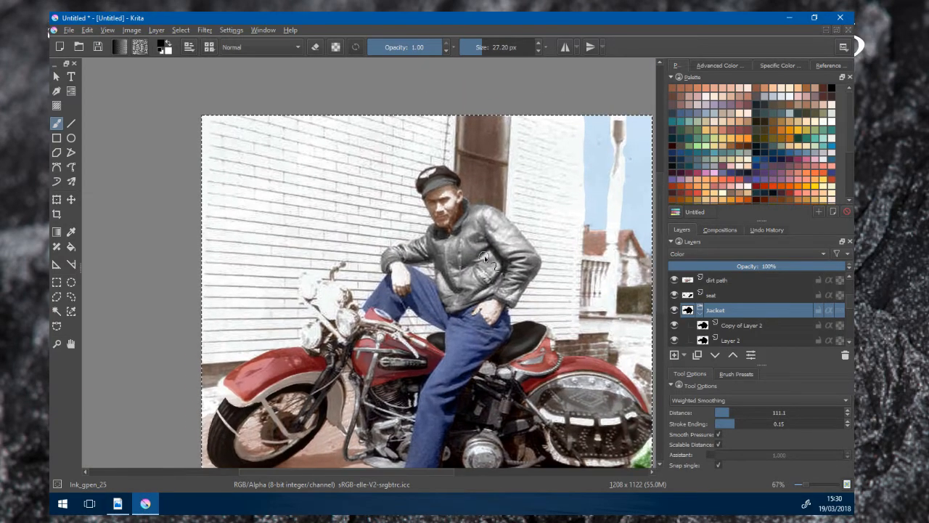
{"action": "scroll", "coordinate": [484, 255], "scroll_direction": "up", "scroll_amount": 1}
{"action": "scroll", "coordinate": [504, 280], "scroll_direction": "up", "scroll_amount": 1}
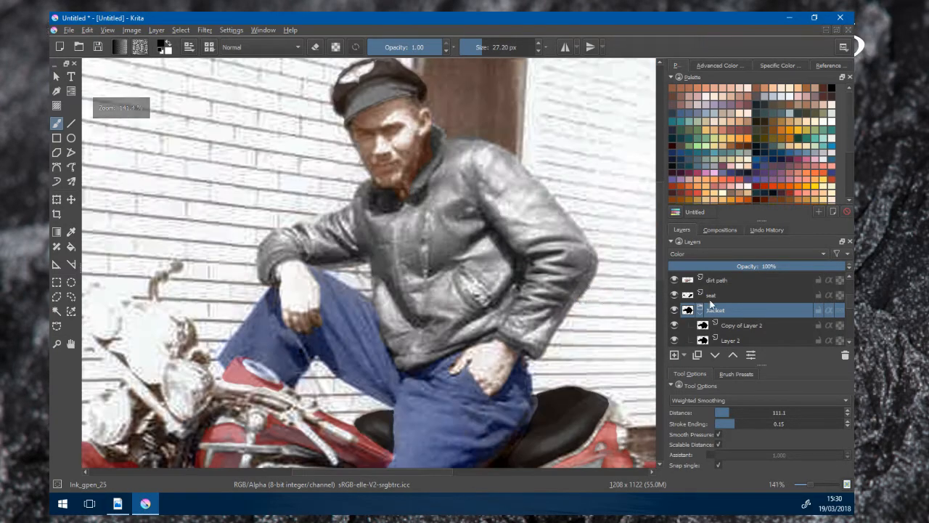
{"action": "scroll", "coordinate": [469, 280], "scroll_direction": "down", "scroll_amount": 1}
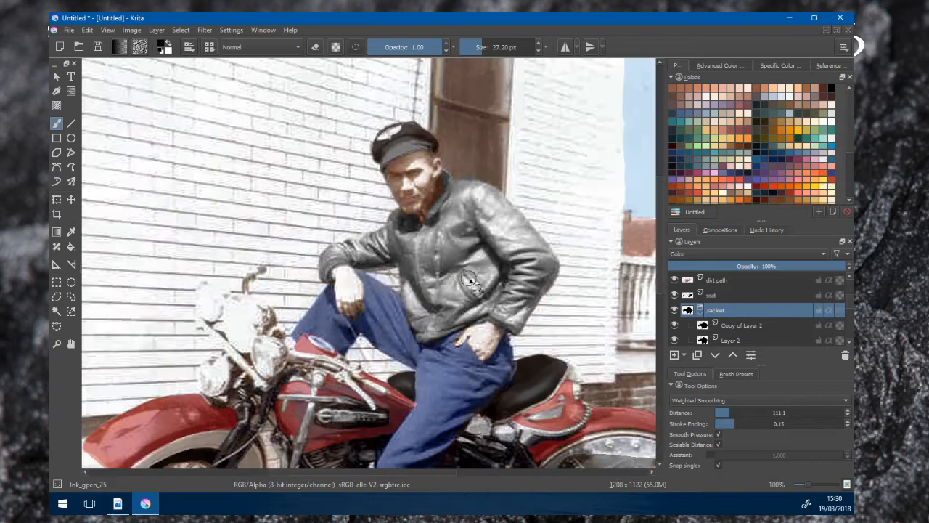
{"action": "scroll", "coordinate": [403, 263], "scroll_direction": "down", "scroll_amount": 2}
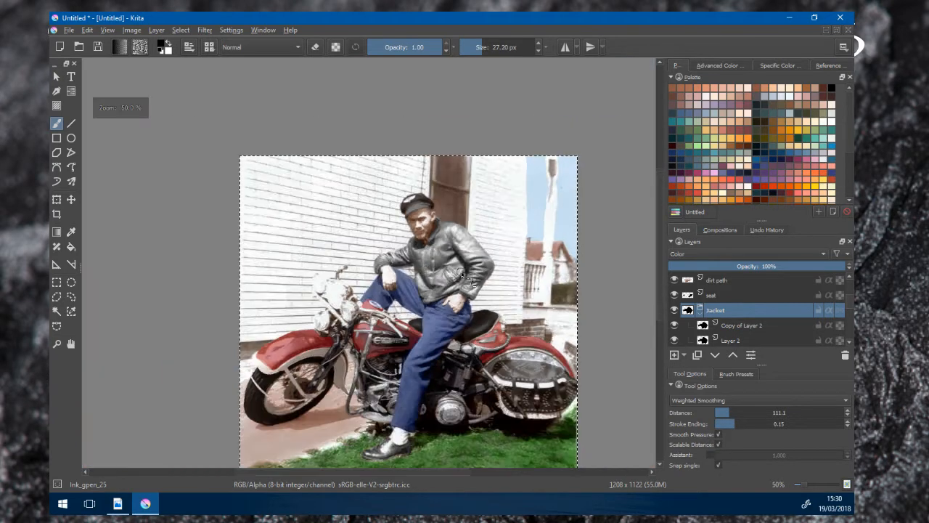
{"action": "scroll", "coordinate": [750, 336], "scroll_direction": "up", "scroll_amount": 3}
- Review Layer 7 and its neighbors in the layer stack, leaving Layer 7 hidden
{"action": "scroll", "coordinate": [749, 334], "scroll_direction": "down", "scroll_amount": 4}
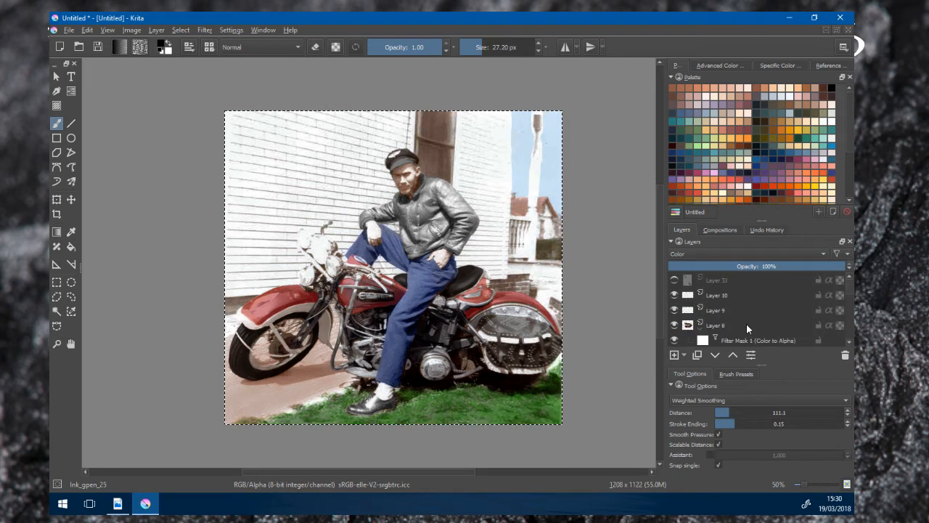
{"action": "scroll", "coordinate": [746, 324], "scroll_direction": "down", "scroll_amount": 3}
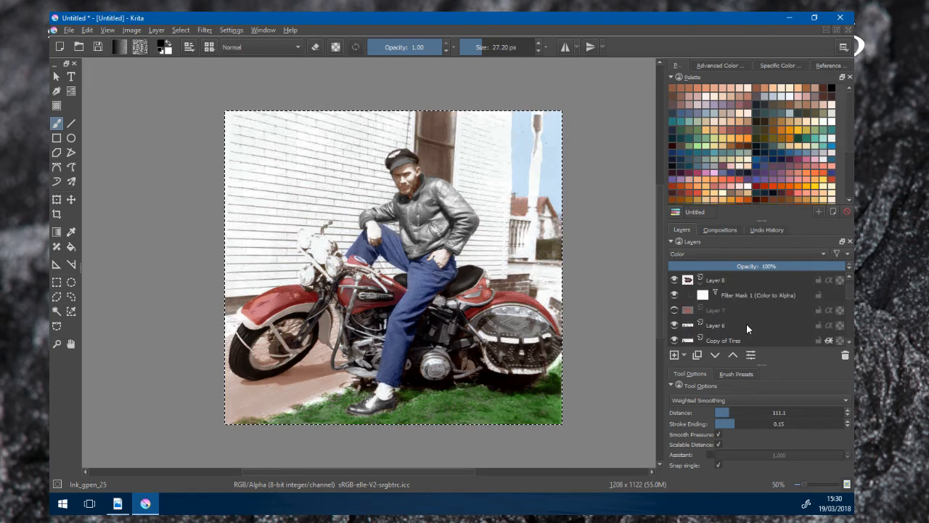
{"action": "left_click", "coordinate": [674, 310]}
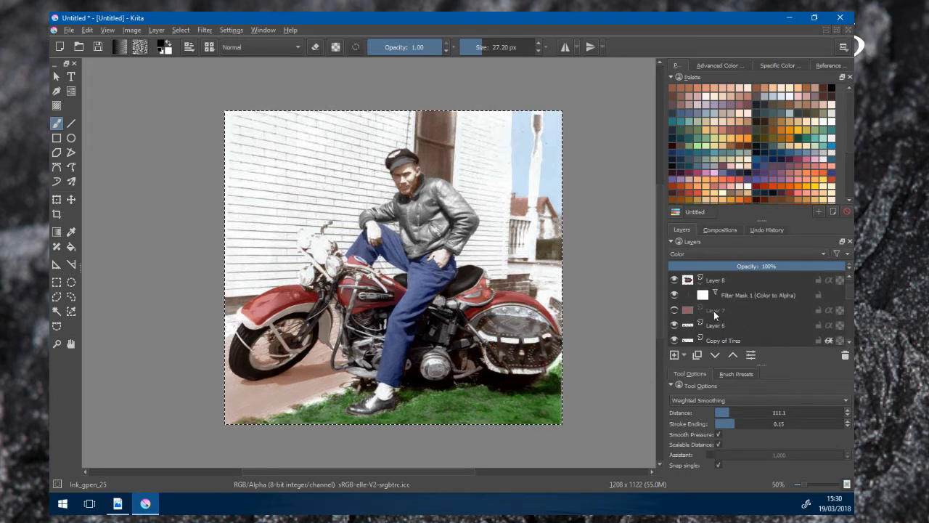
{"action": "scroll", "coordinate": [716, 310], "scroll_direction": "up", "scroll_amount": 3}
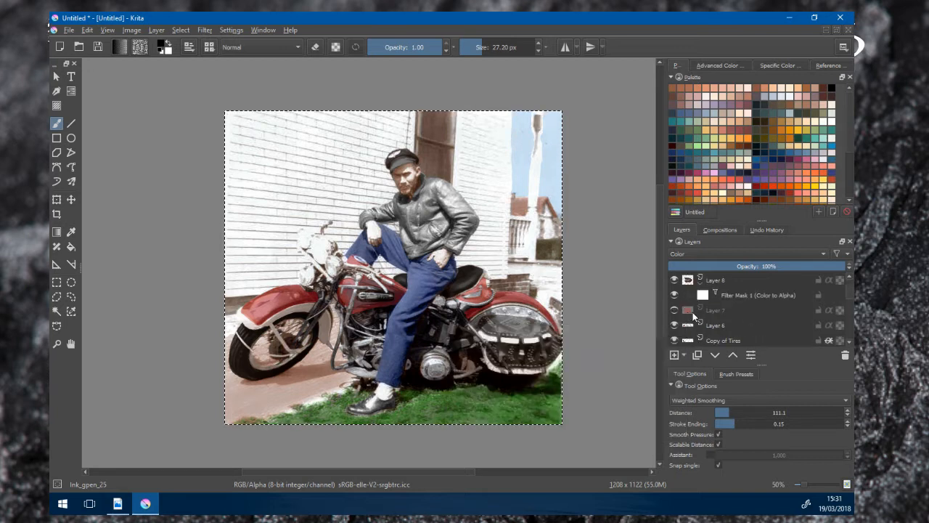
{"action": "left_click", "coordinate": [699, 315]}
{"action": "scroll", "coordinate": [697, 313], "scroll_direction": "down", "scroll_amount": 3}
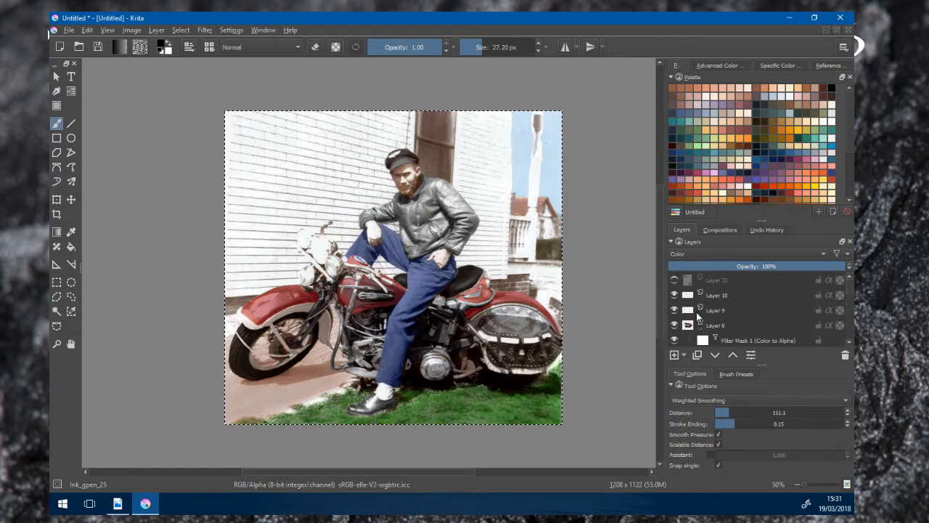
- Set the opacity of Copy of Layer 2 in the Jacket group to 72% and check the jacket in the photo
{"action": "scroll", "coordinate": [697, 311], "scroll_direction": "up", "scroll_amount": 3}
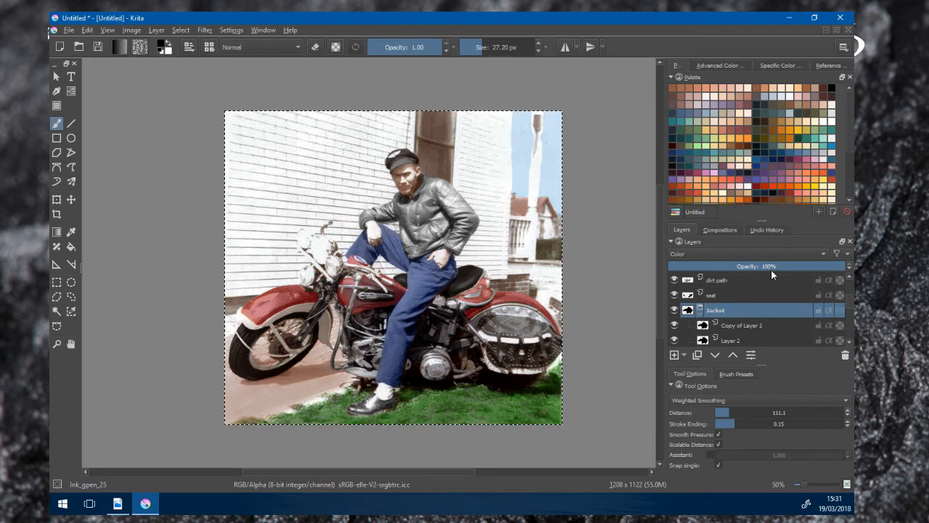
{"action": "left_click", "coordinate": [733, 324]}
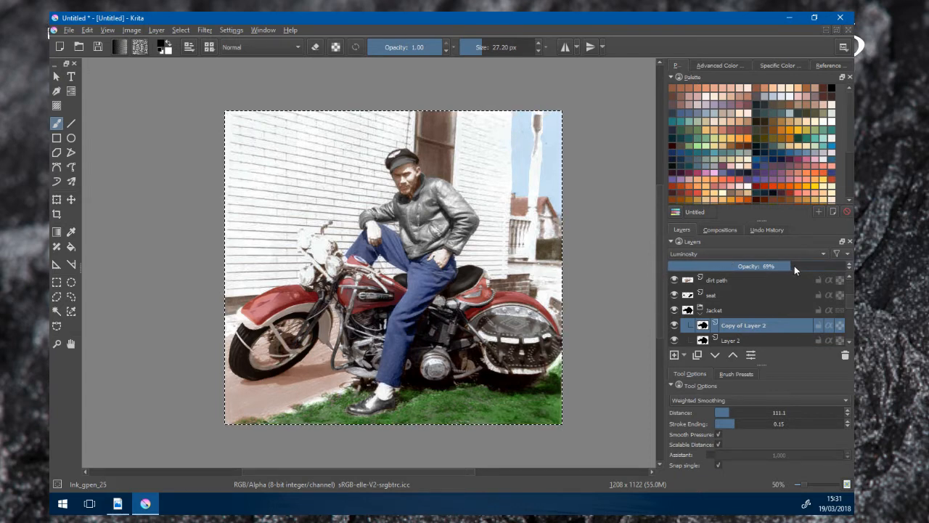
{"action": "left_click_drag", "start_coordinate": [798, 268], "coordinate": [786, 267]}
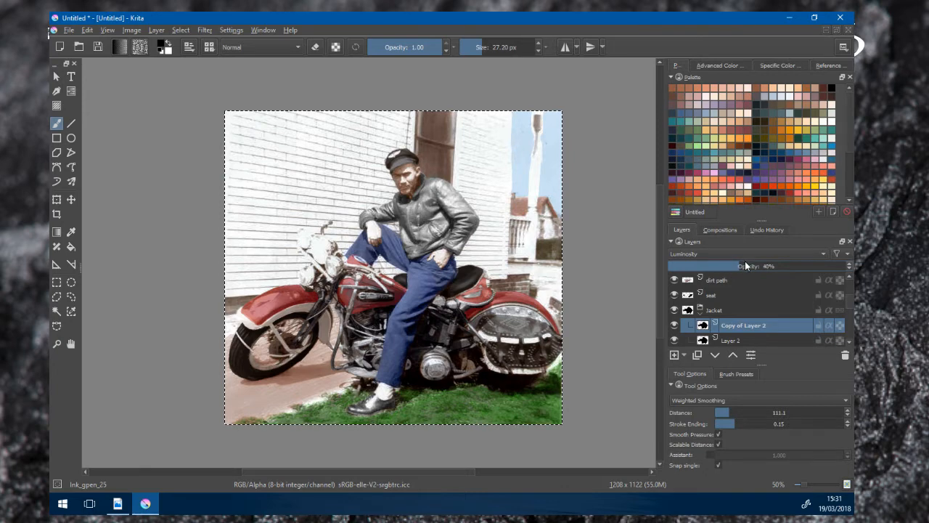
{"action": "left_click_drag", "start_coordinate": [719, 266], "coordinate": [774, 265]}
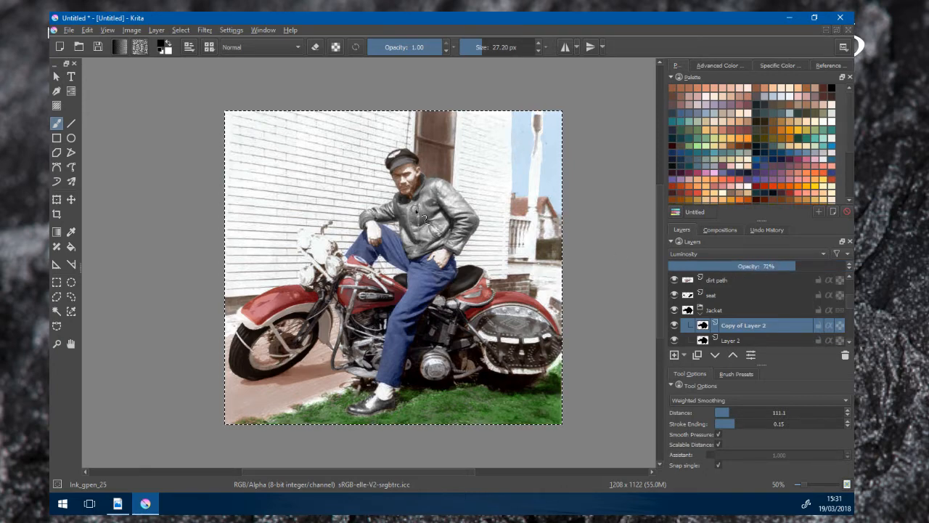
{"action": "scroll", "coordinate": [502, 232], "scroll_direction": "down", "scroll_amount": 1}
{"action": "scroll", "coordinate": [503, 232], "scroll_direction": "up", "scroll_amount": 1}
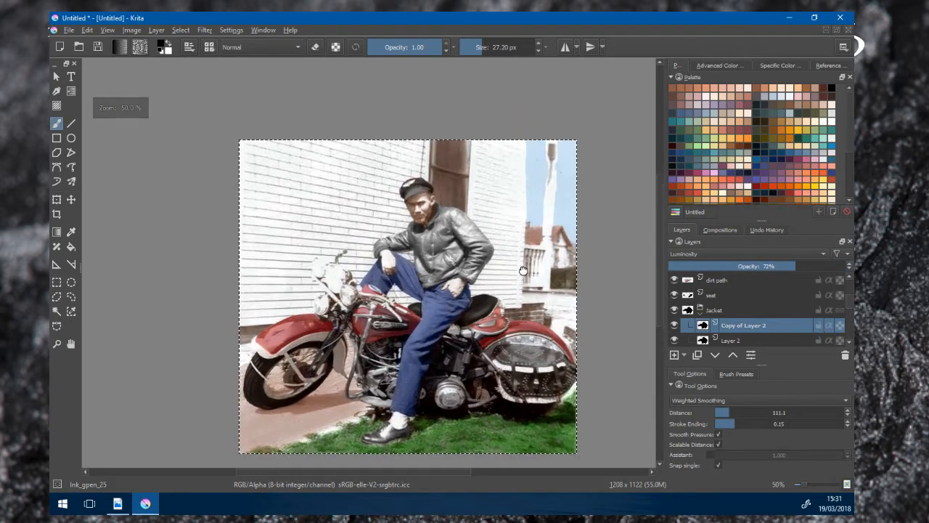
{"action": "left_click_drag", "start_coordinate": [523, 270], "coordinate": [549, 307]}
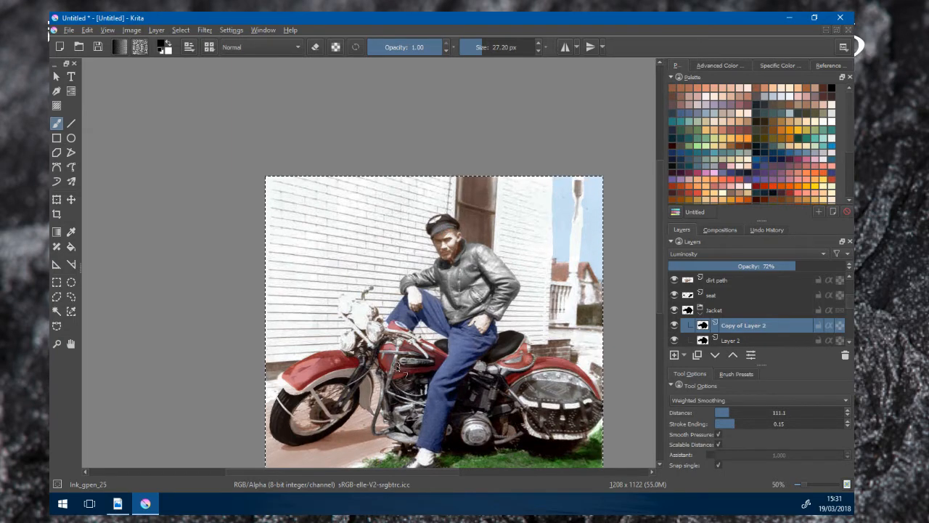
{"action": "scroll", "coordinate": [398, 368], "scroll_direction": "down", "scroll_amount": 1}
{"action": "scroll", "coordinate": [413, 358], "scroll_direction": "up", "scroll_amount": 1}
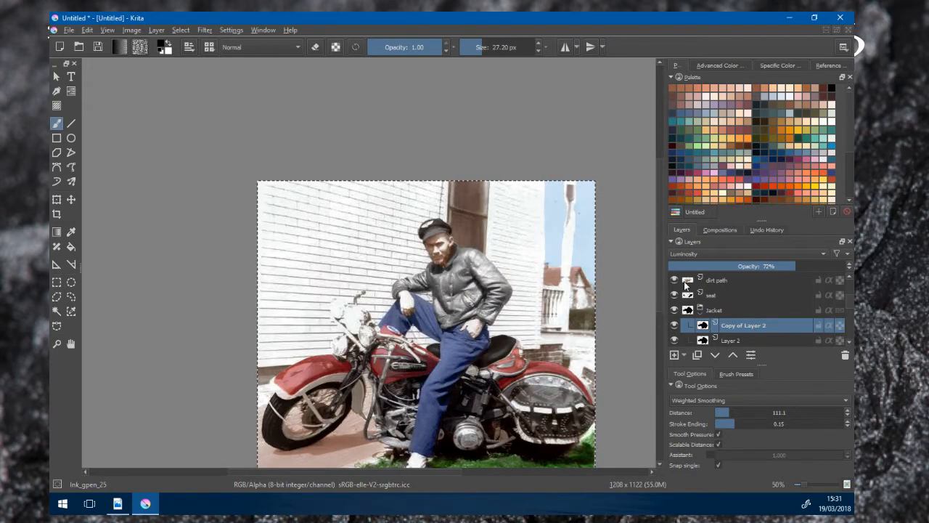
- Review the layer commands and blending mode of Layer 2 in the Jacket group, keeping its settings
{"action": "left_click", "coordinate": [739, 340]}
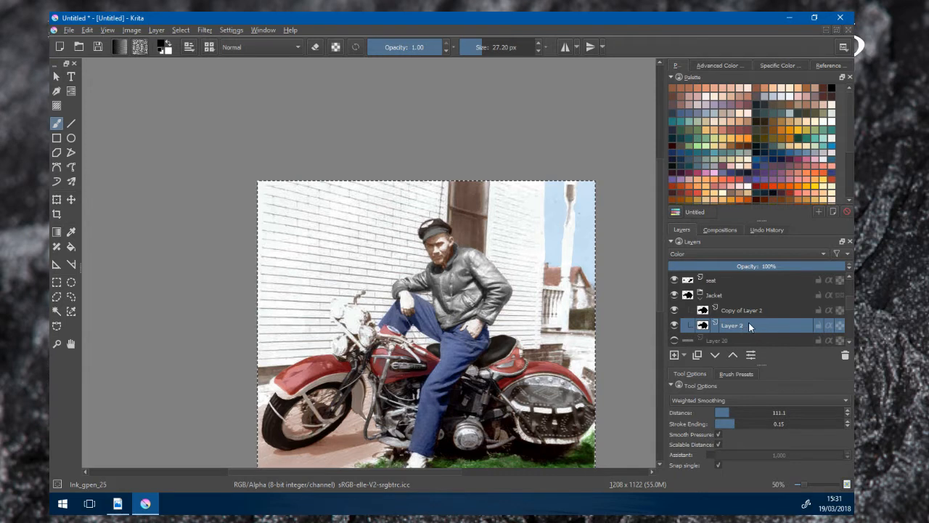
{"action": "mouse_move", "coordinate": [749, 325]}
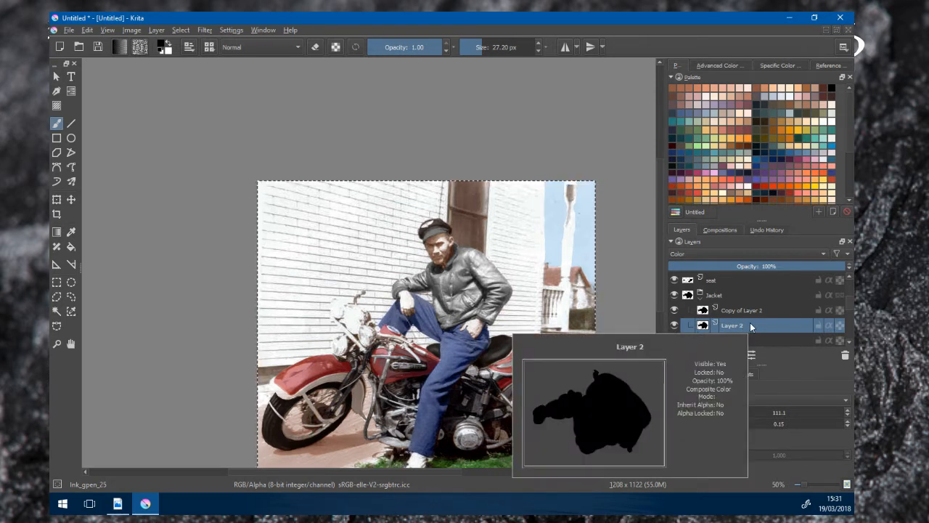
{"action": "right_click", "coordinate": [751, 324]}
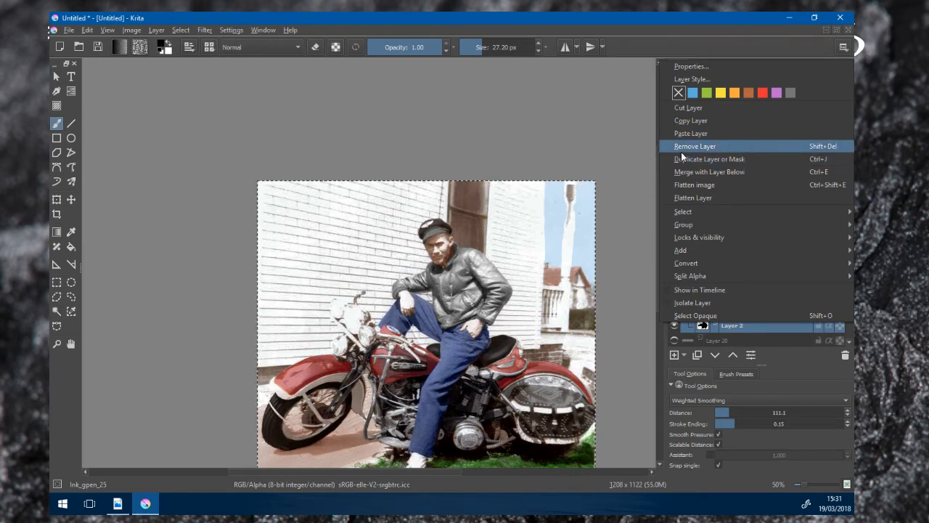
{"action": "left_click", "coordinate": [622, 355]}
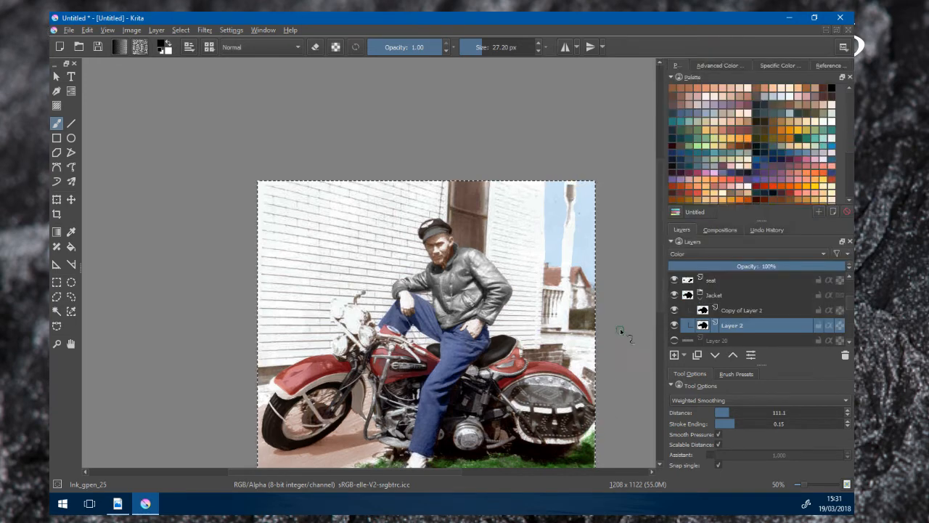
{"action": "scroll", "coordinate": [620, 328], "scroll_direction": "up", "scroll_amount": 1}
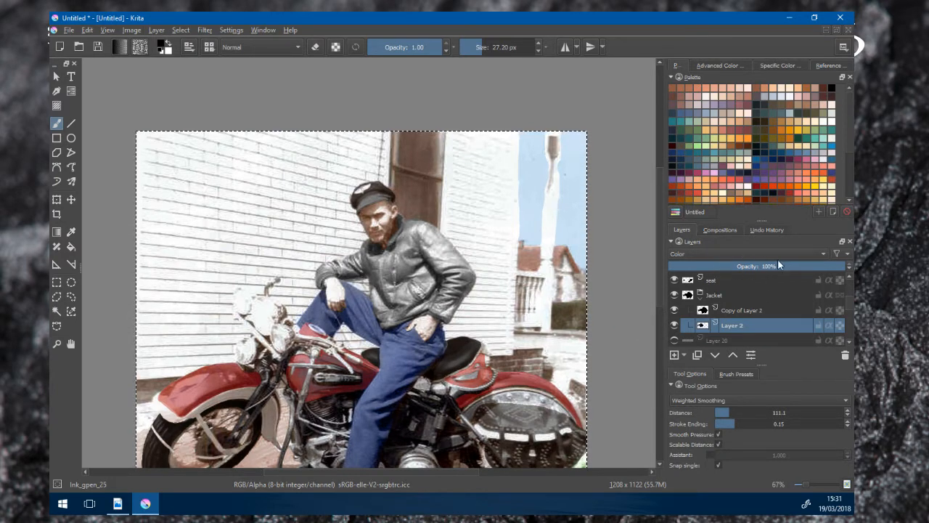
{"action": "left_click", "coordinate": [740, 255]}
{"action": "left_click", "coordinate": [613, 252]}
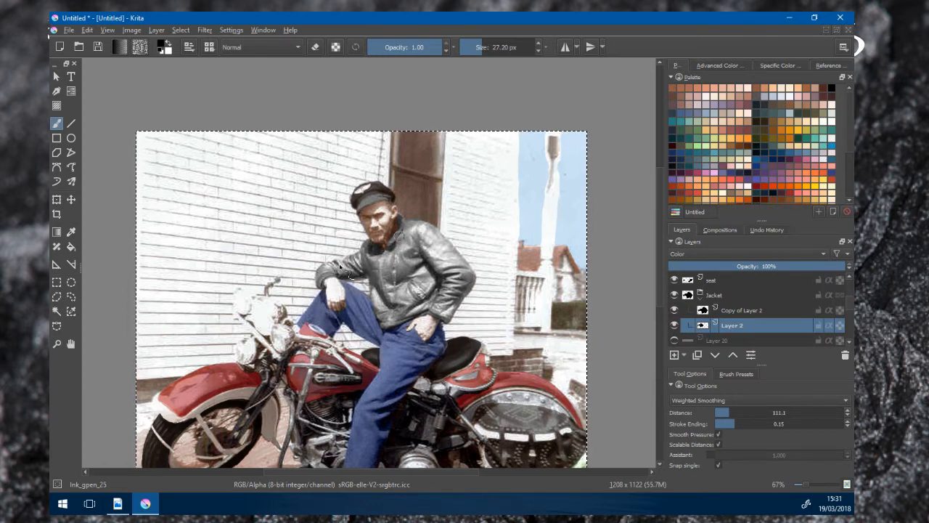
- Set the opacity of Copy of Layer 2 in the Jacket group to 81% and check the jacket up close
{"action": "left_click", "coordinate": [740, 310]}
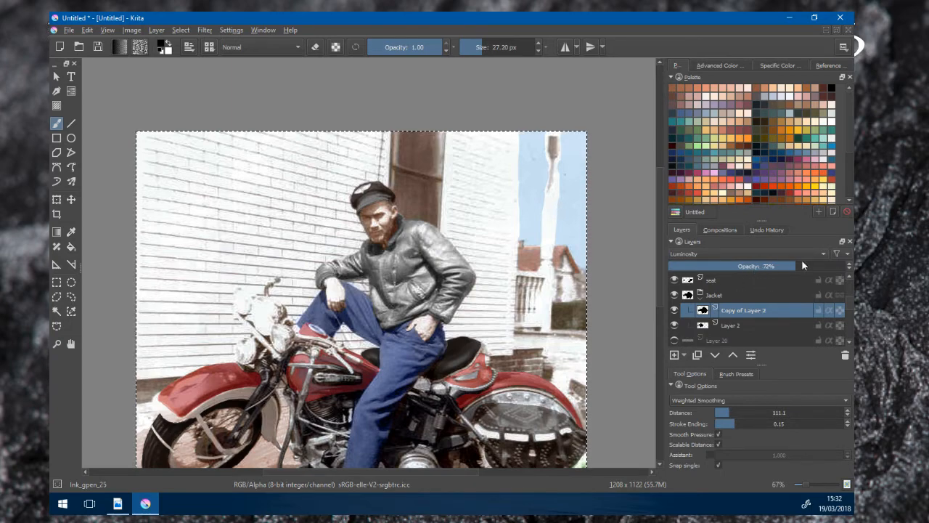
{"action": "scroll", "coordinate": [367, 280], "scroll_direction": "down", "scroll_amount": 1}
{"action": "scroll", "coordinate": [368, 280], "scroll_direction": "up", "scroll_amount": 3}
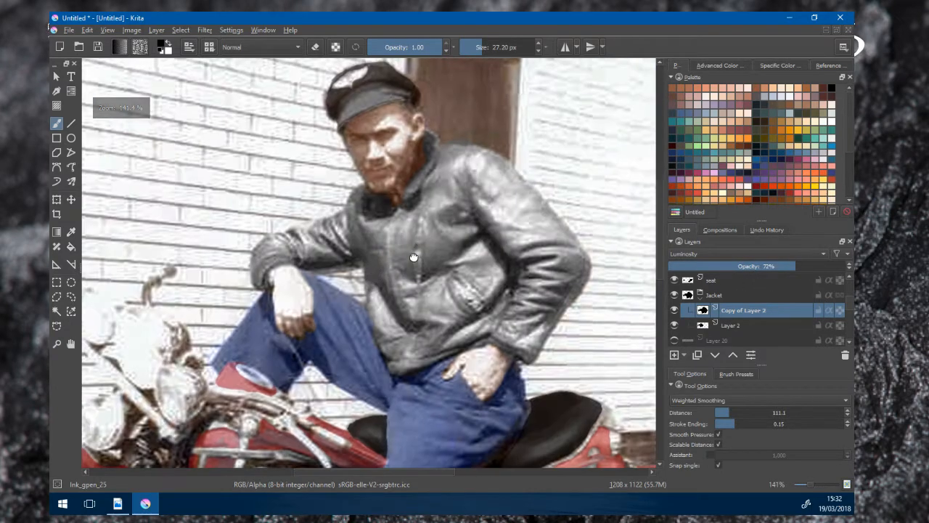
{"action": "left_click_drag", "start_coordinate": [416, 269], "coordinate": [439, 310]}
{"action": "scroll", "coordinate": [467, 305], "scroll_direction": "up", "scroll_amount": 1}
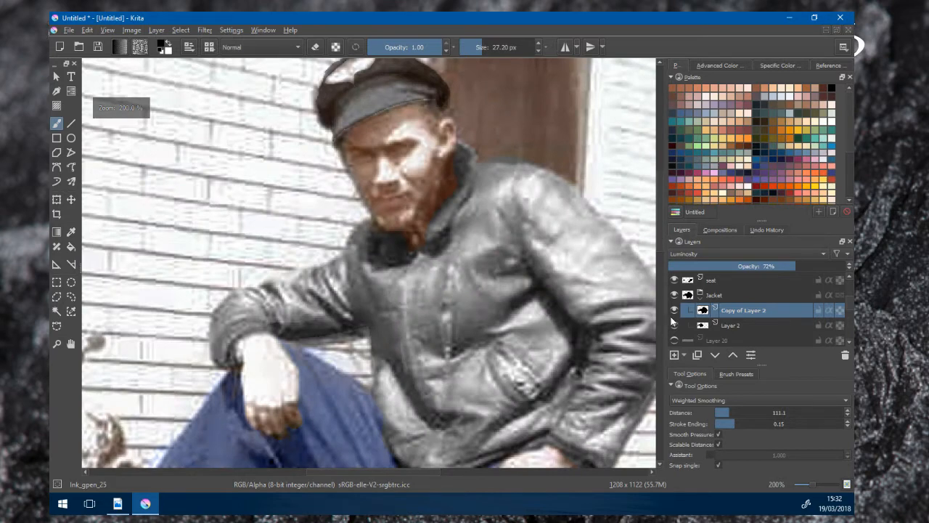
{"action": "left_click_drag", "start_coordinate": [825, 263], "coordinate": [838, 270]}
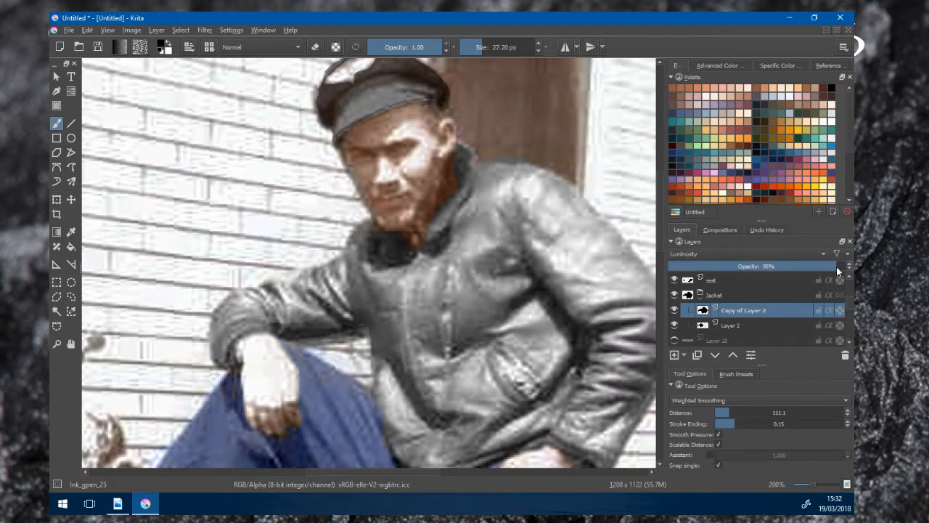
{"action": "scroll", "coordinate": [498, 293], "scroll_direction": "down", "scroll_amount": 3}
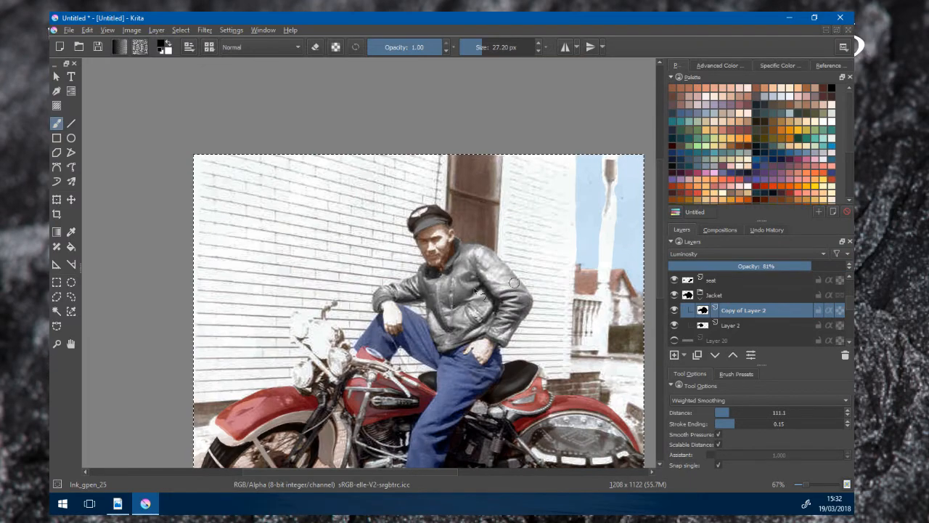
{"action": "scroll", "coordinate": [458, 301], "scroll_direction": "up", "scroll_amount": 2}
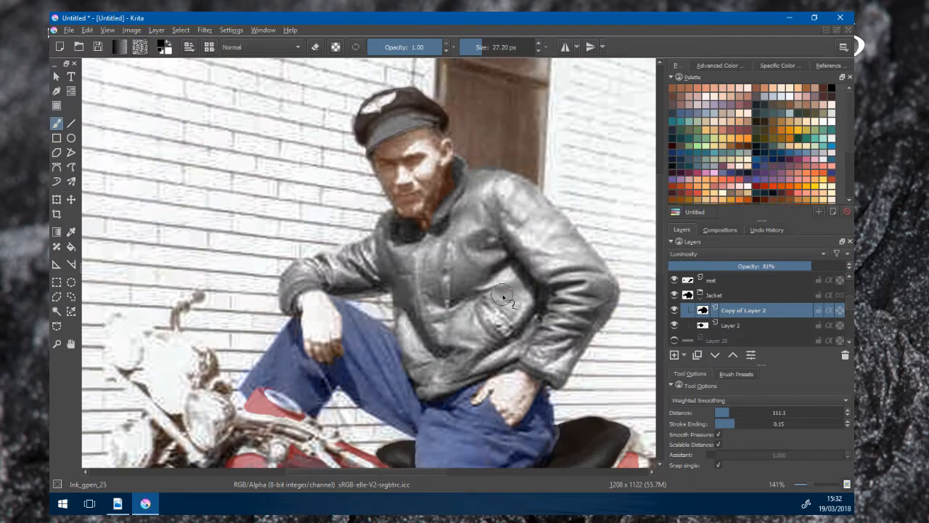
{"action": "scroll", "coordinate": [501, 297], "scroll_direction": "down", "scroll_amount": 3}
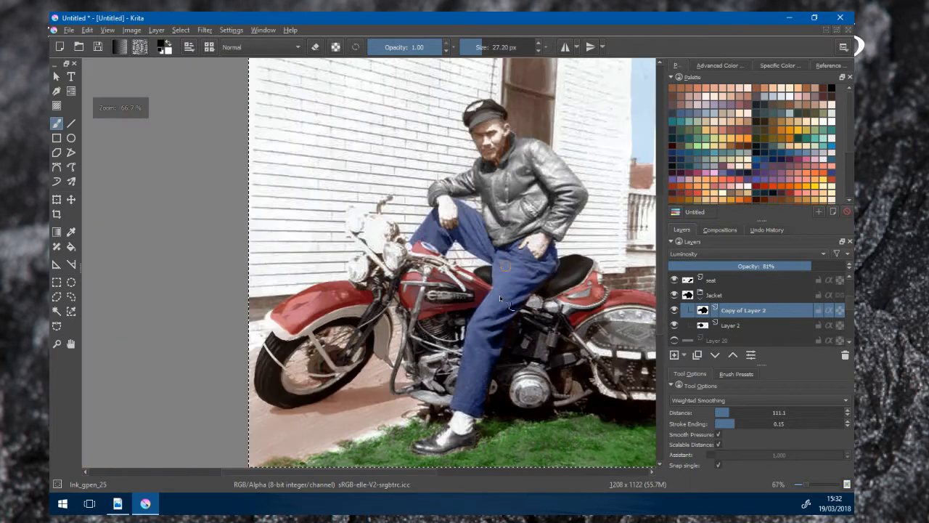
- Examine the trousers, engine and motorcycle body up close and against the whole photo
{"action": "scroll", "coordinate": [500, 298], "scroll_direction": "up", "scroll_amount": 1}
{"action": "scroll", "coordinate": [396, 279], "scroll_direction": "up", "scroll_amount": 1}
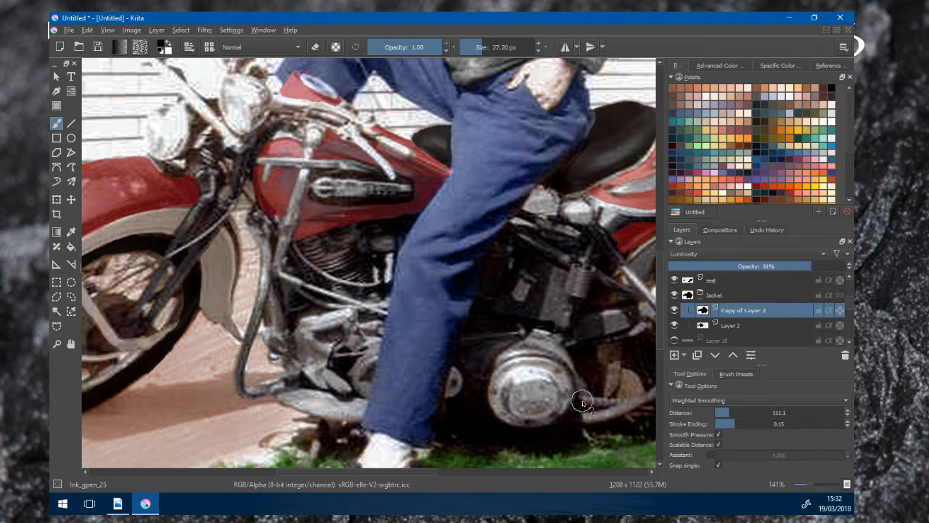
{"action": "scroll", "coordinate": [484, 271], "scroll_direction": "down", "scroll_amount": 4}
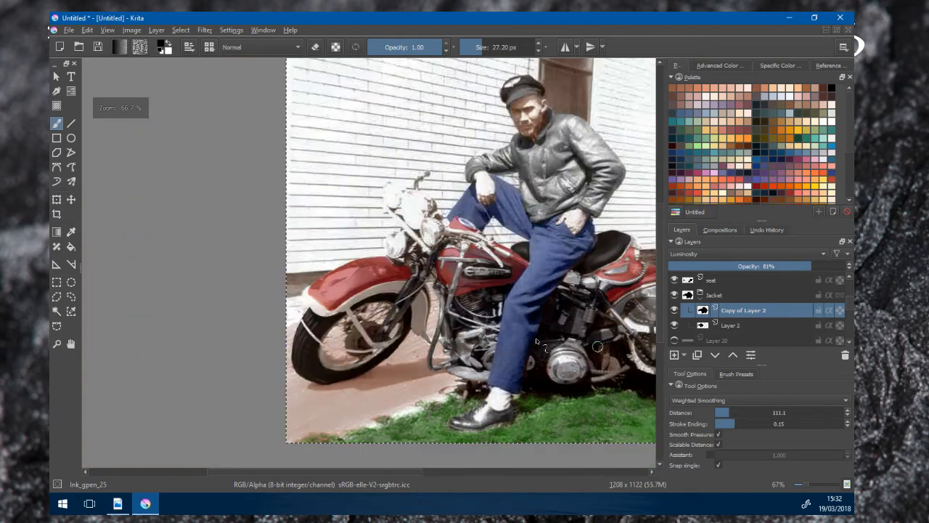
{"action": "scroll", "coordinate": [597, 346], "scroll_direction": "down", "scroll_amount": 2}
{"action": "scroll", "coordinate": [534, 241], "scroll_direction": "up", "scroll_amount": 1}
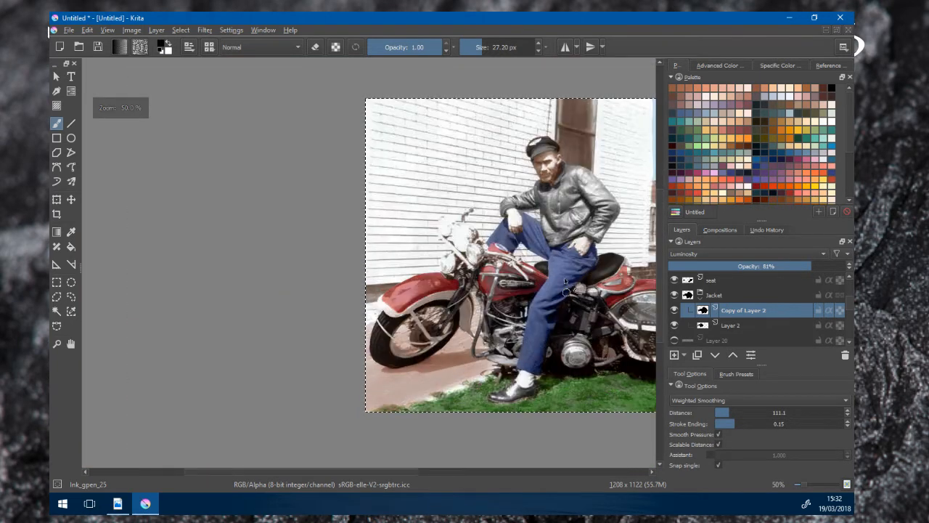
{"action": "scroll", "coordinate": [532, 240], "scroll_direction": "up", "scroll_amount": 1}
{"action": "left_click_drag", "start_coordinate": [532, 240], "coordinate": [306, 227]}
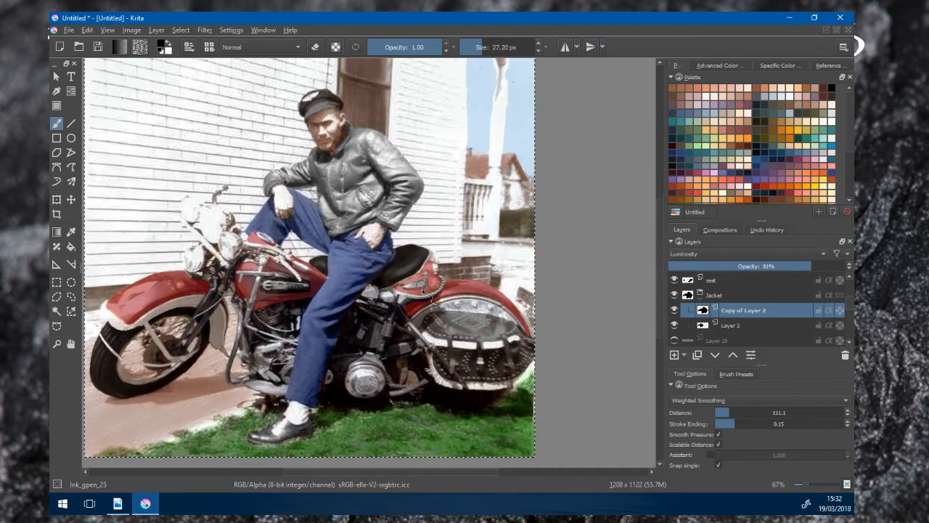
{"action": "scroll", "coordinate": [422, 312], "scroll_direction": "down", "scroll_amount": 1}
{"action": "left_click_drag", "start_coordinate": [422, 312], "coordinate": [484, 291]}
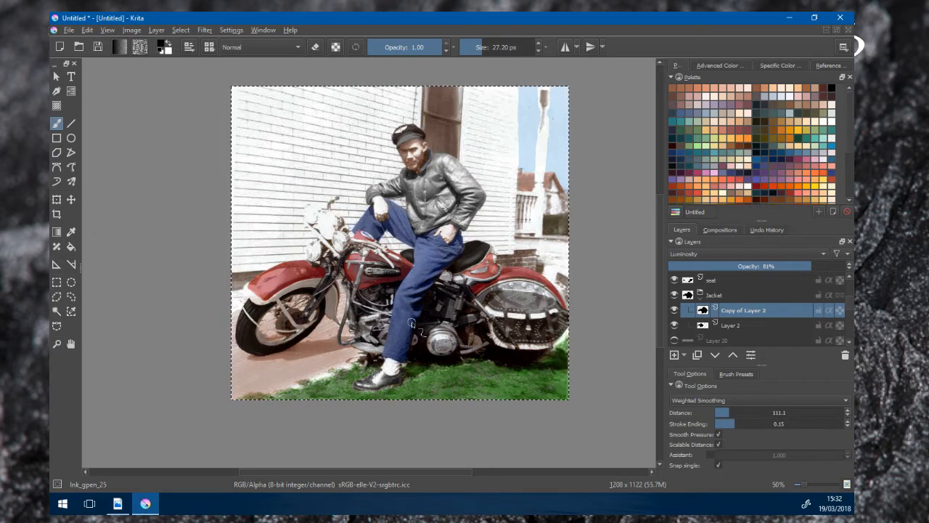
{"action": "scroll", "coordinate": [411, 322], "scroll_direction": "up", "scroll_amount": 1}
{"action": "scroll", "coordinate": [411, 323], "scroll_direction": "up", "scroll_amount": 1}
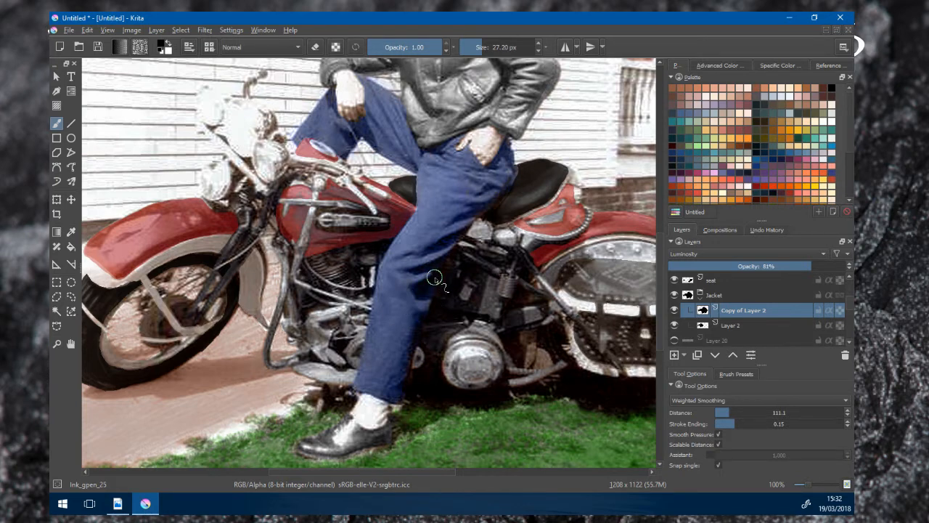
- Examine the folds of the blue trousers at high magnification and undo the stray brush stroke made there
{"action": "scroll", "coordinate": [393, 313], "scroll_direction": "up", "scroll_amount": 7}
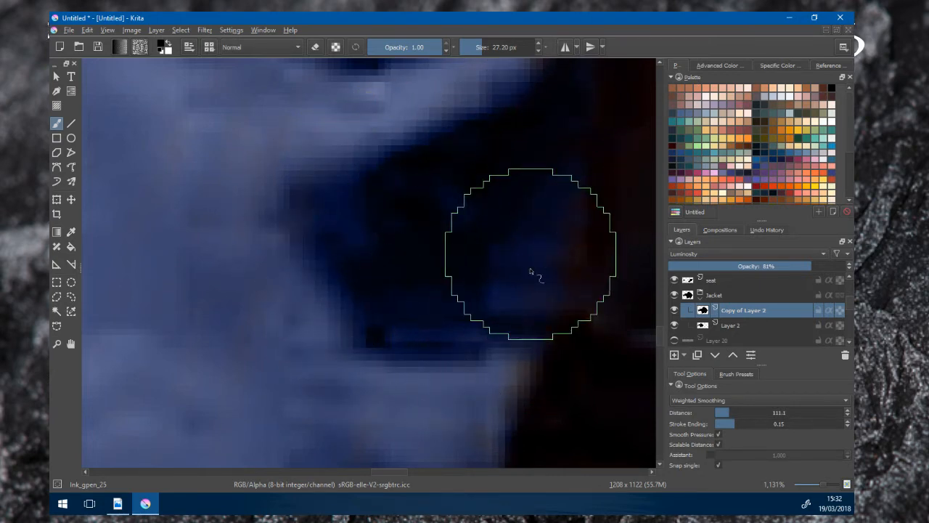
{"action": "left_click_drag", "start_coordinate": [363, 201], "coordinate": [463, 409]}
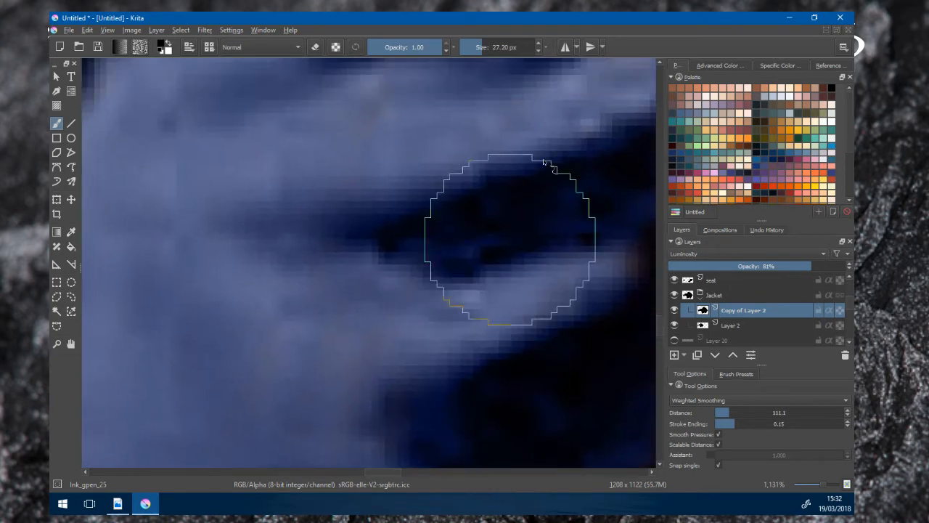
{"action": "left_click_drag", "start_coordinate": [372, 191], "coordinate": [473, 387]}
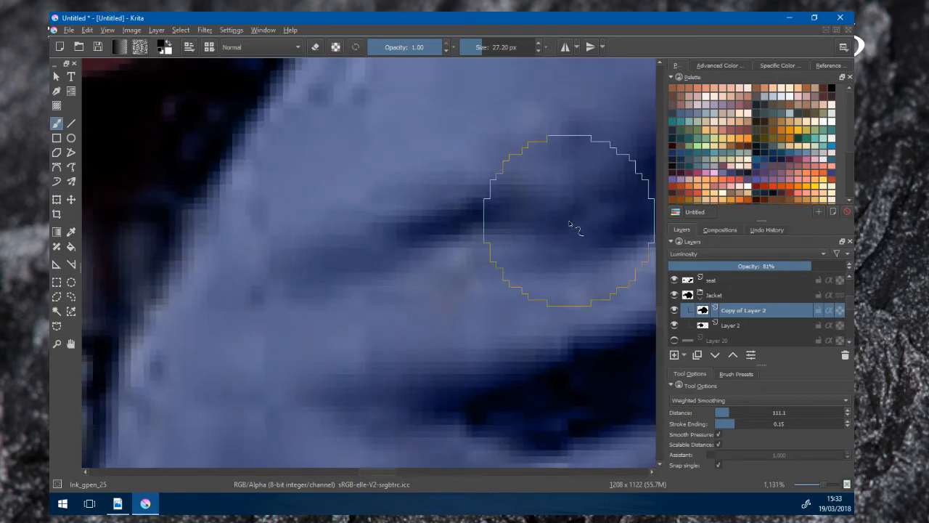
{"action": "left_click_drag", "start_coordinate": [572, 225], "coordinate": [339, 273]}
{"action": "key", "text": "ctrl+z"}
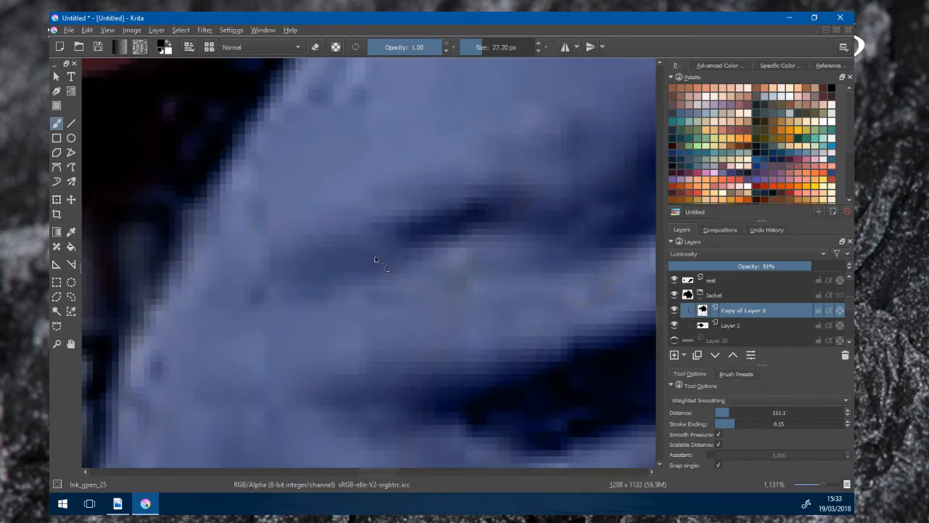
{"action": "scroll", "coordinate": [451, 240], "scroll_direction": "down", "scroll_amount": 4}
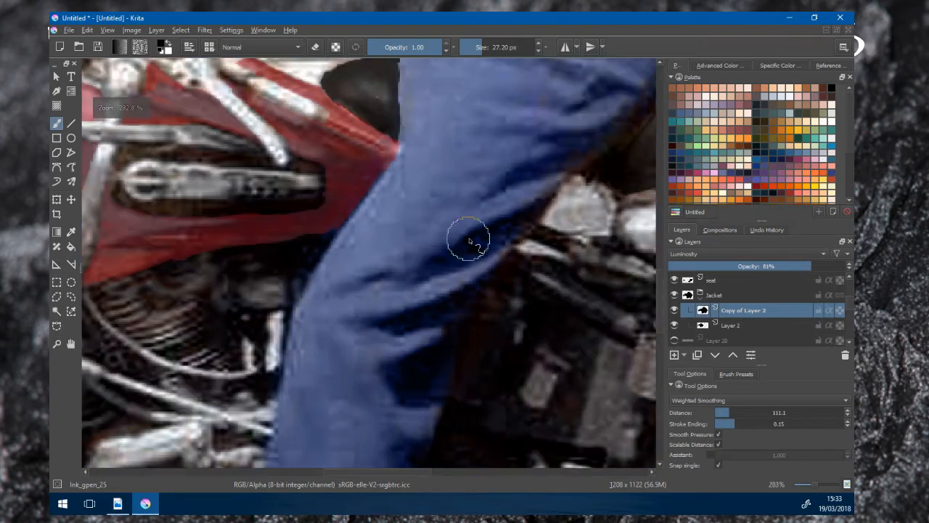
{"action": "scroll", "coordinate": [446, 258], "scroll_direction": "down", "scroll_amount": 1}
{"action": "scroll", "coordinate": [490, 218], "scroll_direction": "down", "scroll_amount": 1}
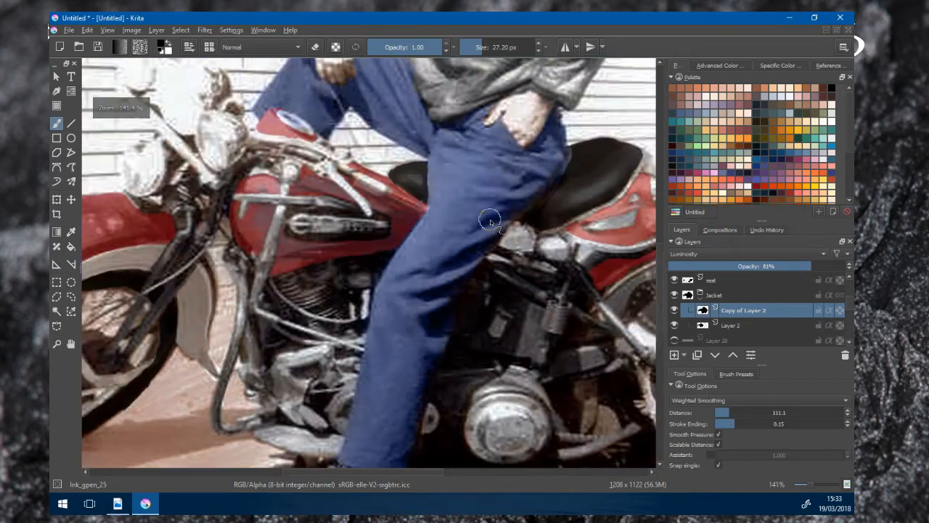
{"action": "scroll", "coordinate": [476, 256], "scroll_direction": "up", "scroll_amount": 2}
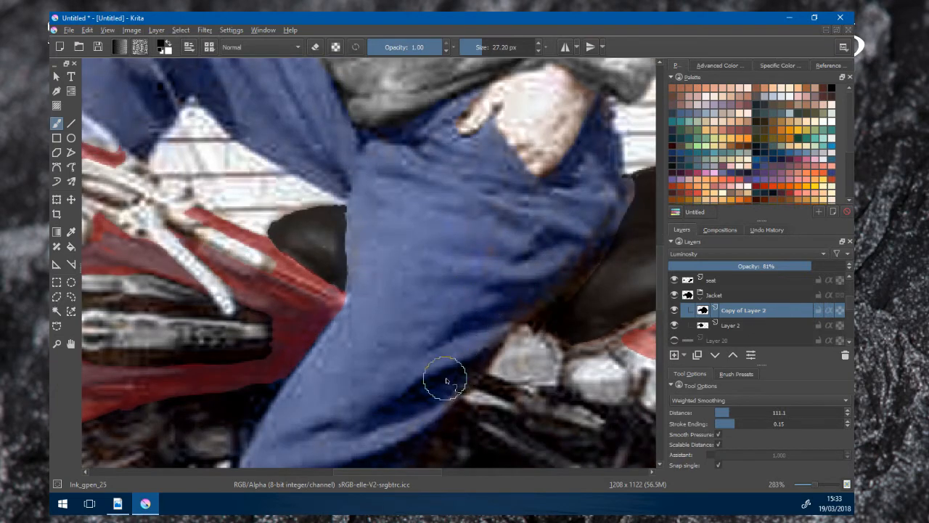
- Compare the colorized man and motorcycle in the whole photo and at closer range
{"action": "scroll", "coordinate": [473, 281], "scroll_direction": "down", "scroll_amount": 6}
{"action": "scroll", "coordinate": [459, 338], "scroll_direction": "up", "scroll_amount": 1}
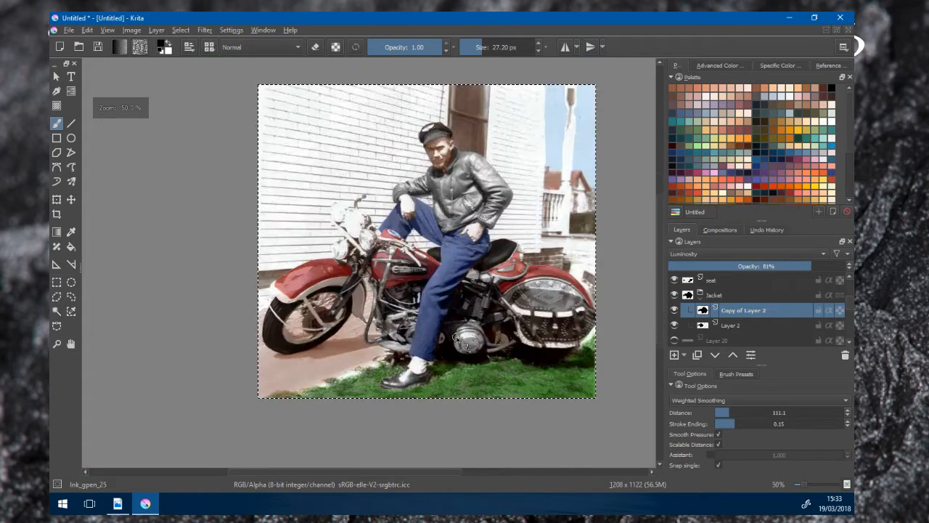
{"action": "left_click_drag", "start_coordinate": [480, 294], "coordinate": [464, 327]}
{"action": "scroll", "coordinate": [500, 337], "scroll_direction": "up", "scroll_amount": 1}
{"action": "scroll", "coordinate": [473, 287], "scroll_direction": "down", "scroll_amount": 1}
{"action": "scroll", "coordinate": [473, 288], "scroll_direction": "up", "scroll_amount": 2}
{"action": "scroll", "coordinate": [458, 294], "scroll_direction": "down", "scroll_amount": 1}
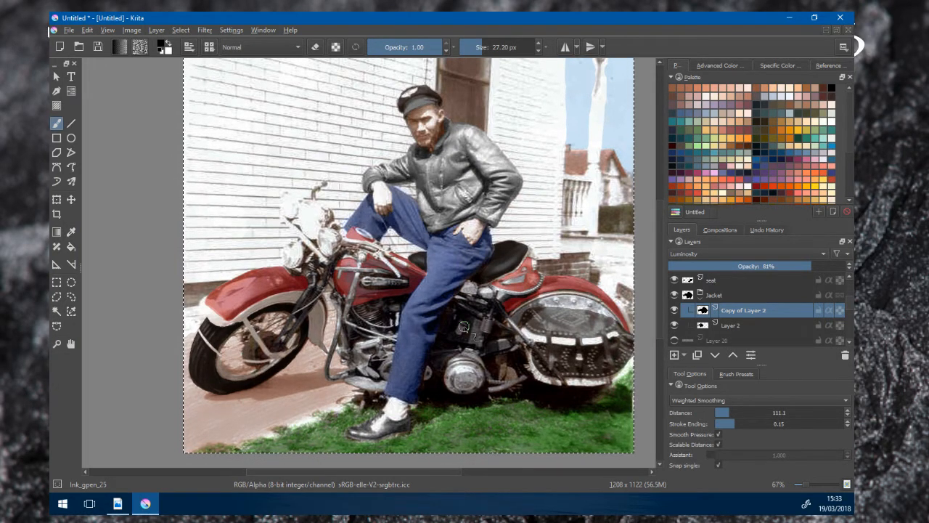
{"action": "scroll", "coordinate": [464, 327], "scroll_direction": "up", "scroll_amount": 1}
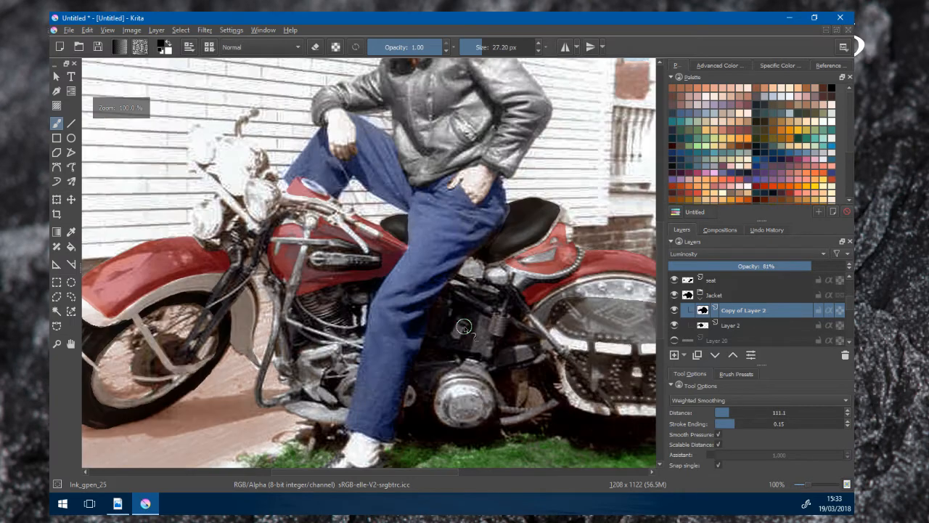
{"action": "scroll", "coordinate": [403, 378], "scroll_direction": "down", "scroll_amount": 1}
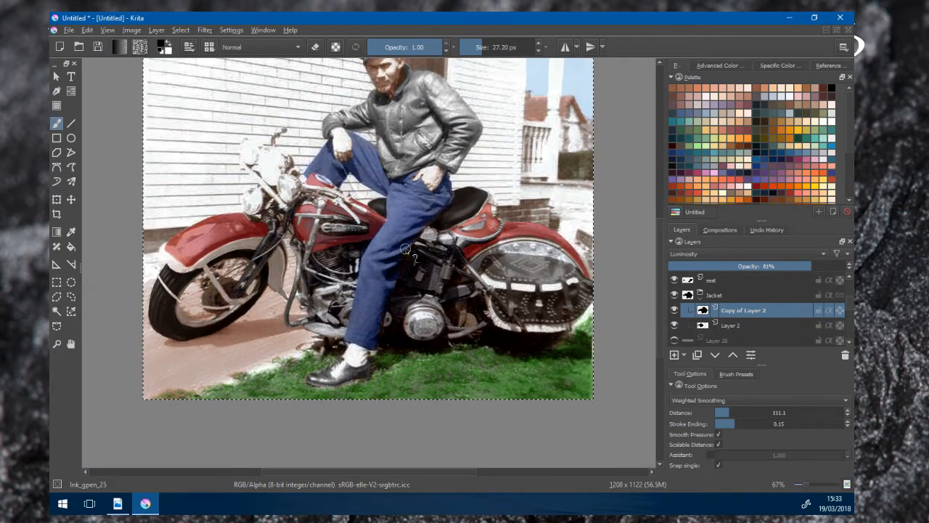
{"action": "left_click_drag", "start_coordinate": [405, 229], "coordinate": [416, 260]}
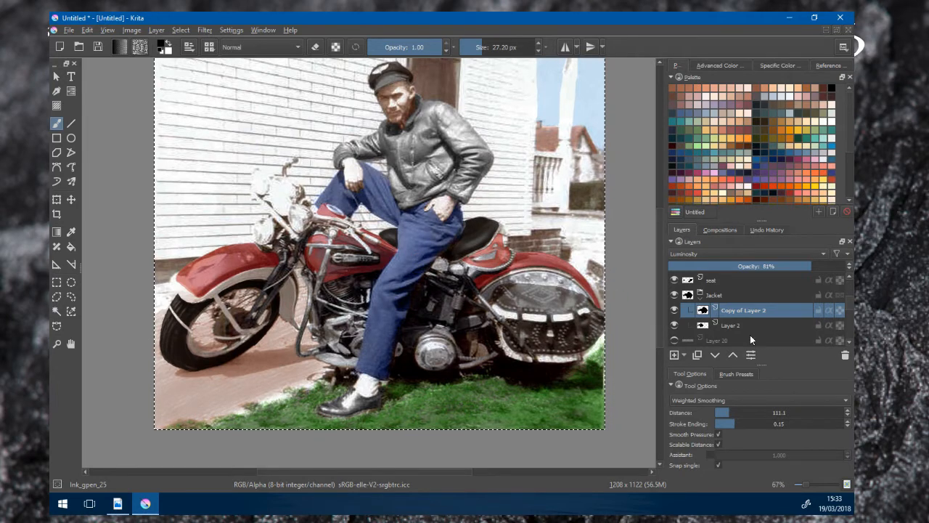
- Look through the layer stack down to the tire layers and check the complete colorized photo
{"action": "scroll", "coordinate": [748, 327], "scroll_direction": "down", "scroll_amount": 3}
{"action": "scroll", "coordinate": [748, 325], "scroll_direction": "down", "scroll_amount": 5}
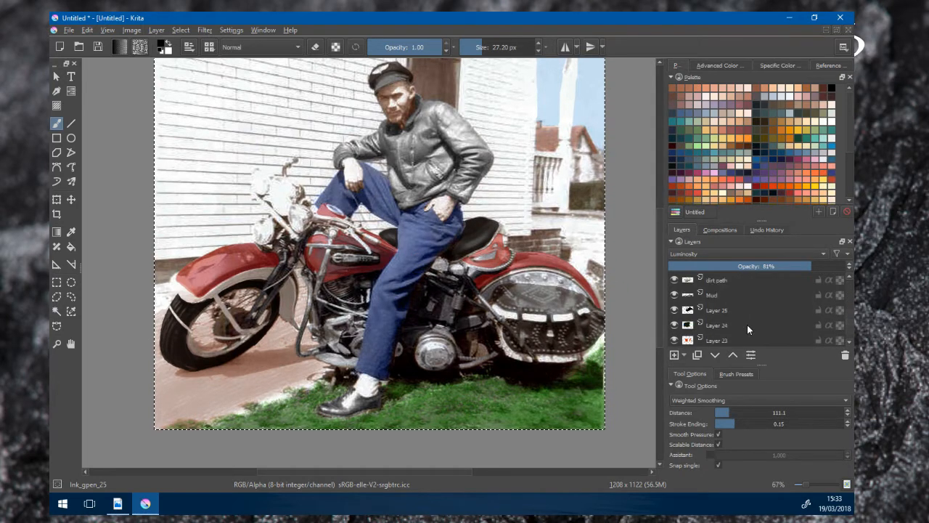
{"action": "scroll", "coordinate": [386, 232], "scroll_direction": "down", "scroll_amount": 1}
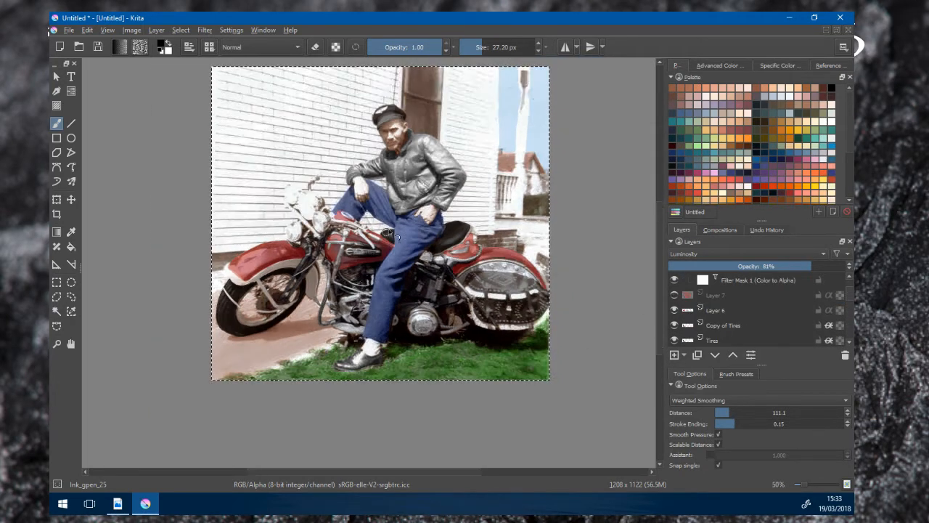
{"action": "left_click_drag", "start_coordinate": [408, 197], "coordinate": [413, 266]}
{"action": "scroll", "coordinate": [413, 266], "scroll_direction": "up", "scroll_amount": 1}
{"action": "scroll", "coordinate": [415, 268], "scroll_direction": "down", "scroll_amount": 1}
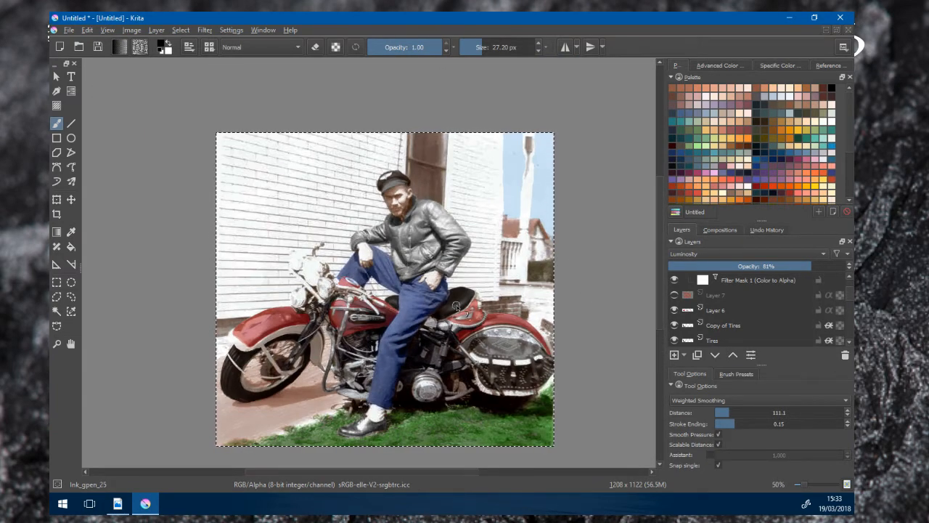
{"action": "scroll", "coordinate": [478, 245], "scroll_direction": "down", "scroll_amount": 1}
{"action": "scroll", "coordinate": [478, 245], "scroll_direction": "up", "scroll_amount": 1}
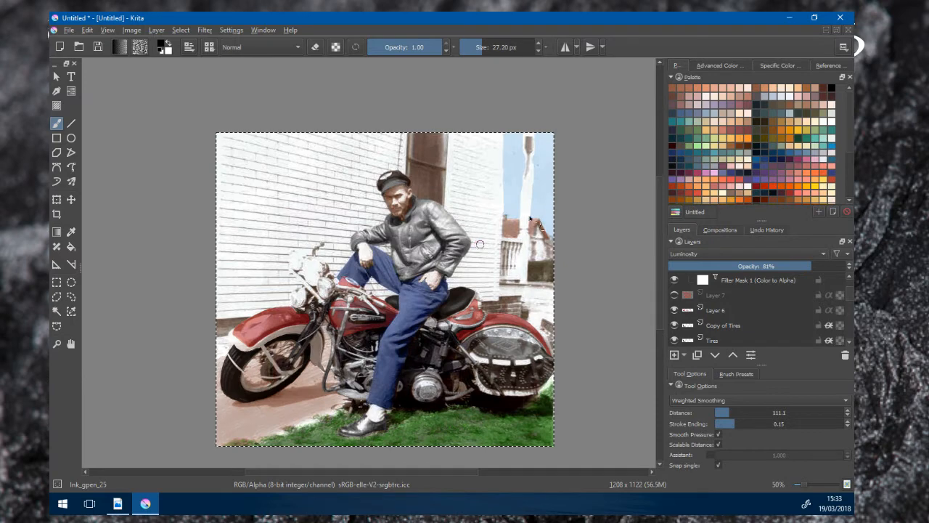
- Hide the original photo layer, Layer 1 (pasted), at the base of the layer stack to isolate the painted colors
{"action": "scroll", "coordinate": [392, 291], "scroll_direction": "up", "scroll_amount": 2}
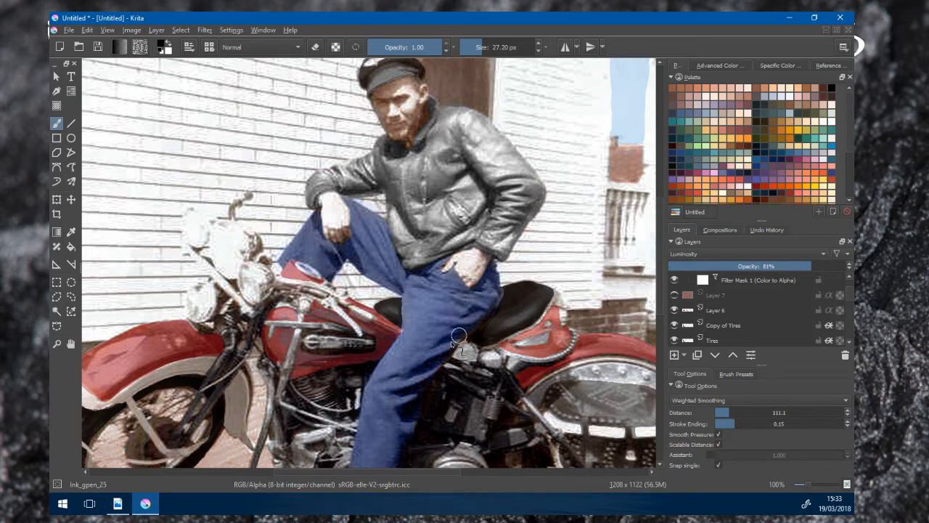
{"action": "scroll", "coordinate": [404, 462], "scroll_direction": "down", "scroll_amount": 1}
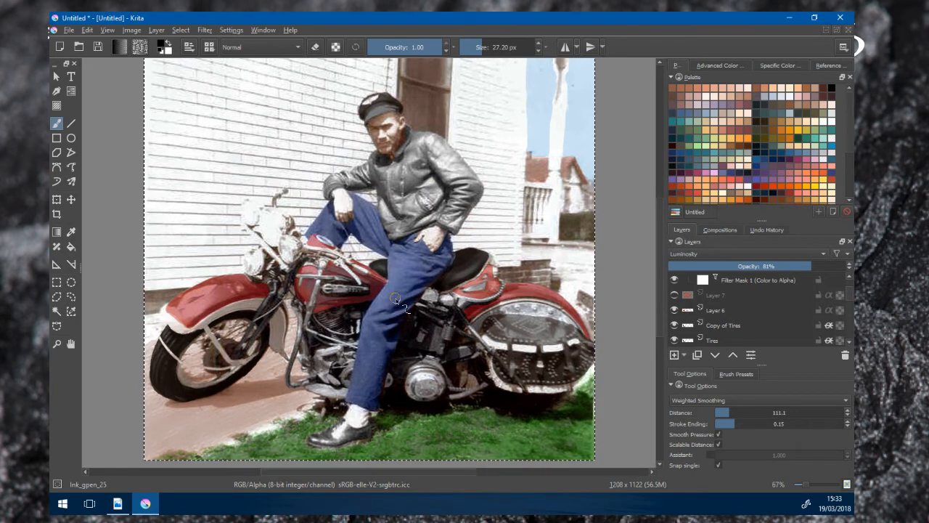
{"action": "scroll", "coordinate": [395, 300], "scroll_direction": "down", "scroll_amount": 1}
{"action": "scroll", "coordinate": [396, 300], "scroll_direction": "up", "scroll_amount": 1}
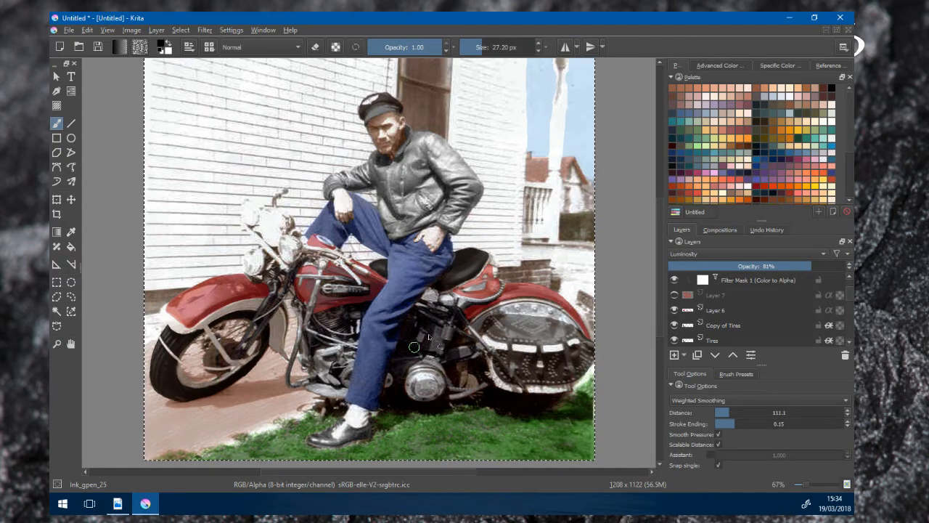
{"action": "scroll", "coordinate": [685, 335], "scroll_direction": "down", "scroll_amount": 10}
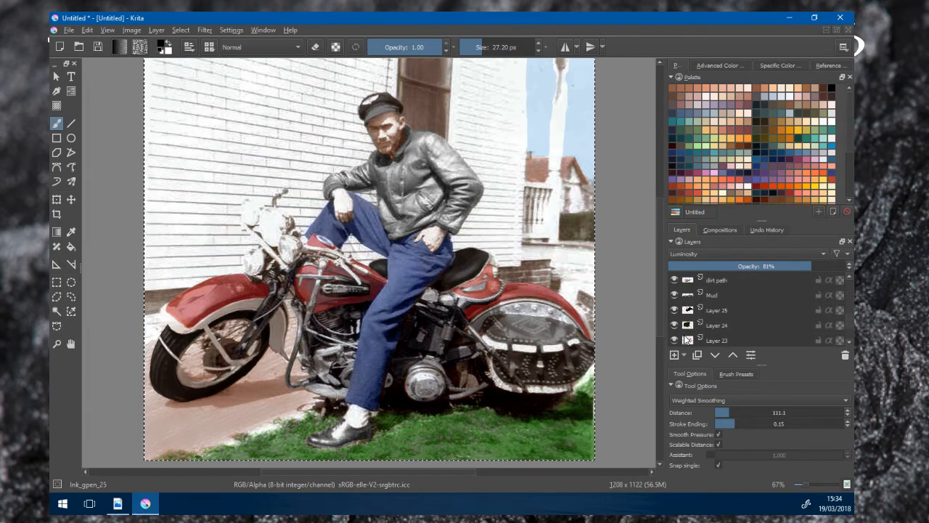
{"action": "left_click", "coordinate": [674, 325]}
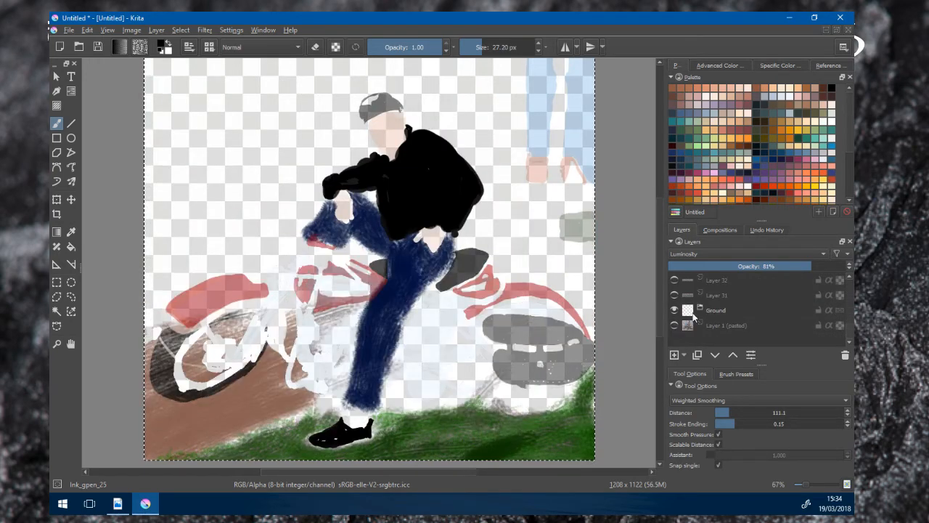
- Examine the flat color shapes painted for the man, motorcycle, path, grass and sky without the photo
{"action": "scroll", "coordinate": [484, 306], "scroll_direction": "down", "scroll_amount": 1}
{"action": "scroll", "coordinate": [483, 304], "scroll_direction": "up", "scroll_amount": 1}
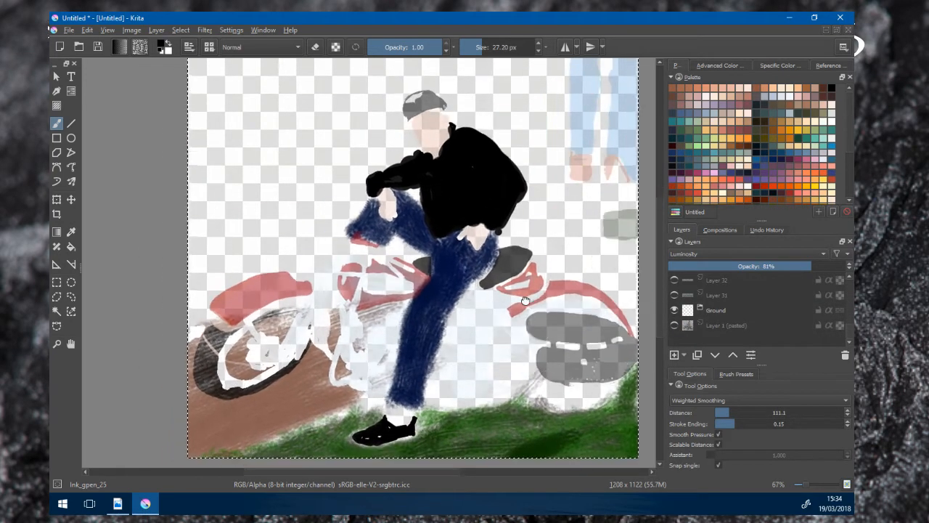
{"action": "scroll", "coordinate": [520, 306], "scroll_direction": "down", "scroll_amount": 1}
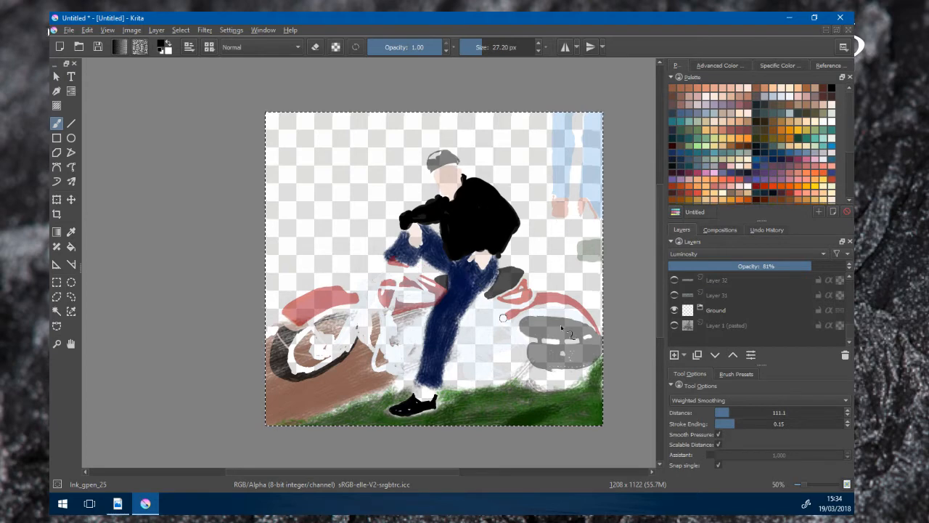
{"action": "scroll", "coordinate": [423, 149], "scroll_direction": "up", "scroll_amount": 1}
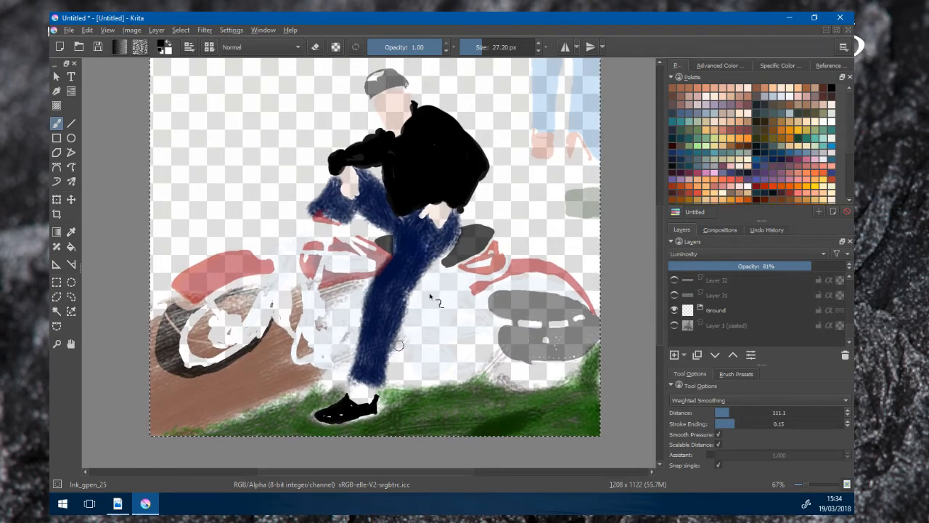
{"action": "scroll", "coordinate": [433, 283], "scroll_direction": "down", "scroll_amount": 1}
{"action": "left_click_drag", "start_coordinate": [410, 279], "coordinate": [437, 301]}
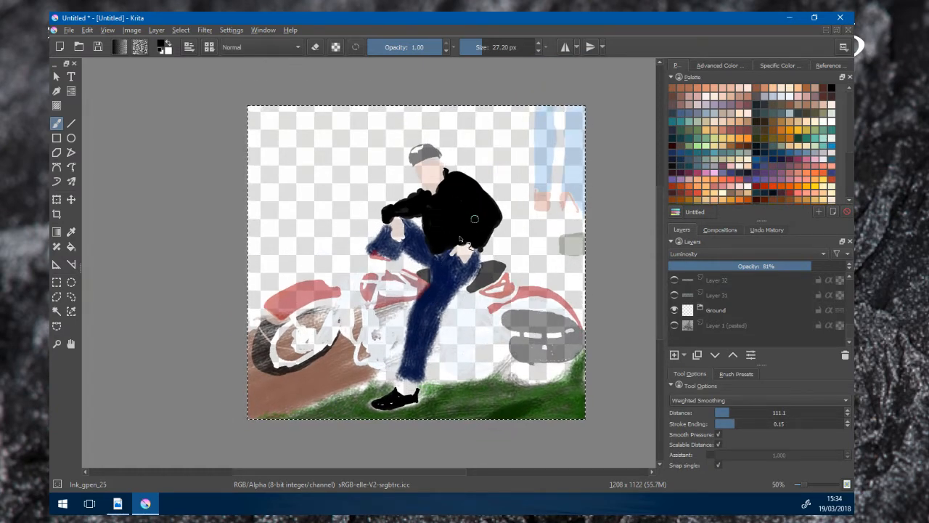
{"action": "scroll", "coordinate": [438, 247], "scroll_direction": "up", "scroll_amount": 1}
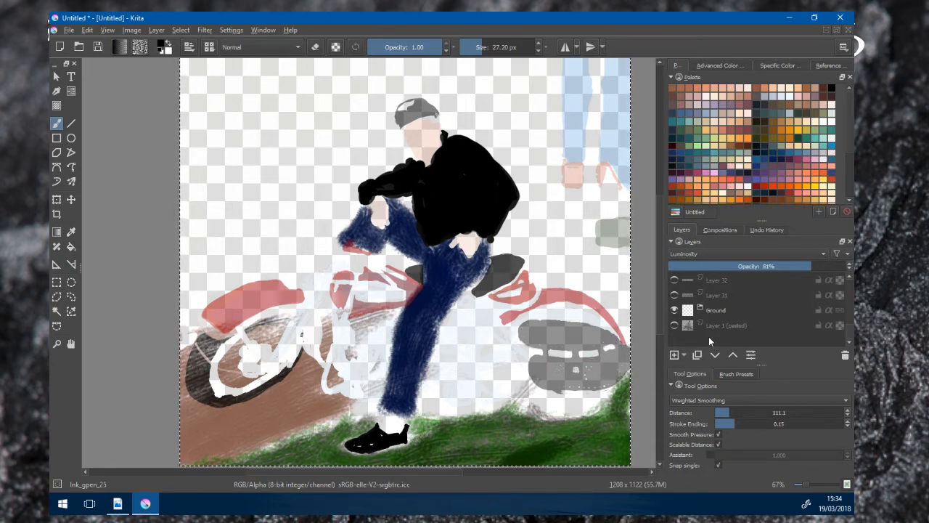
- Toggle the visibility of Layer 1 (pasted) repeatedly to compare the painted colors with and without the photo, leaving it shown
{"action": "left_click", "coordinate": [672, 296]}
{"action": "left_click", "coordinate": [674, 324]}
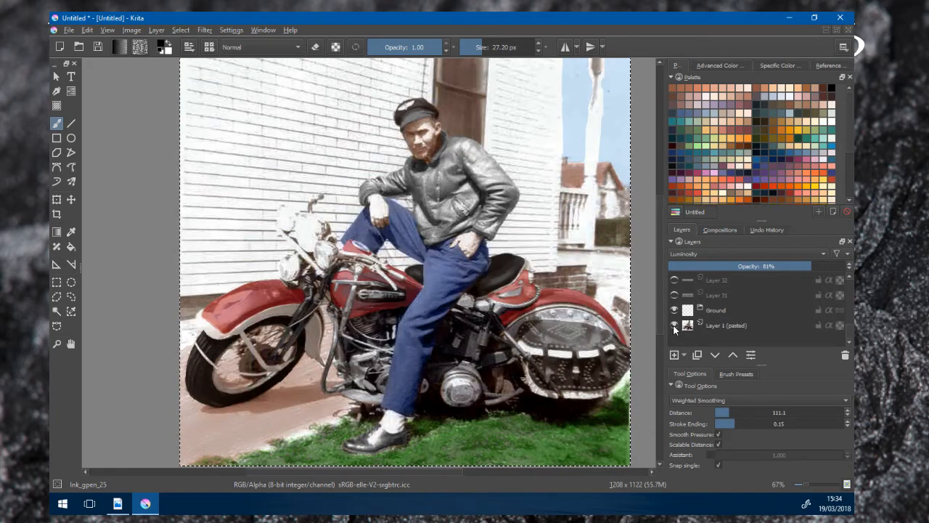
{"action": "left_click", "coordinate": [674, 324]}
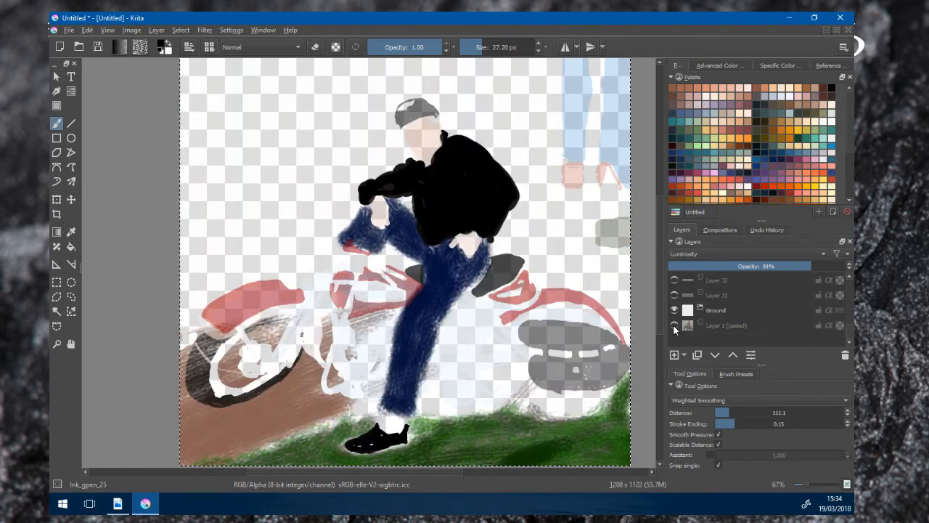
{"action": "left_click", "coordinate": [673, 324]}
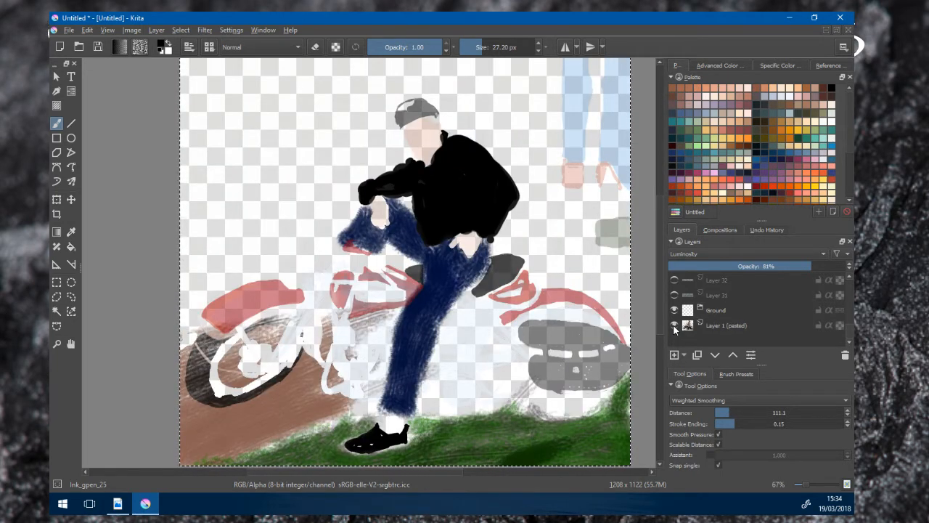
{"action": "left_click", "coordinate": [673, 325]}
{"action": "left_click", "coordinate": [674, 325]}
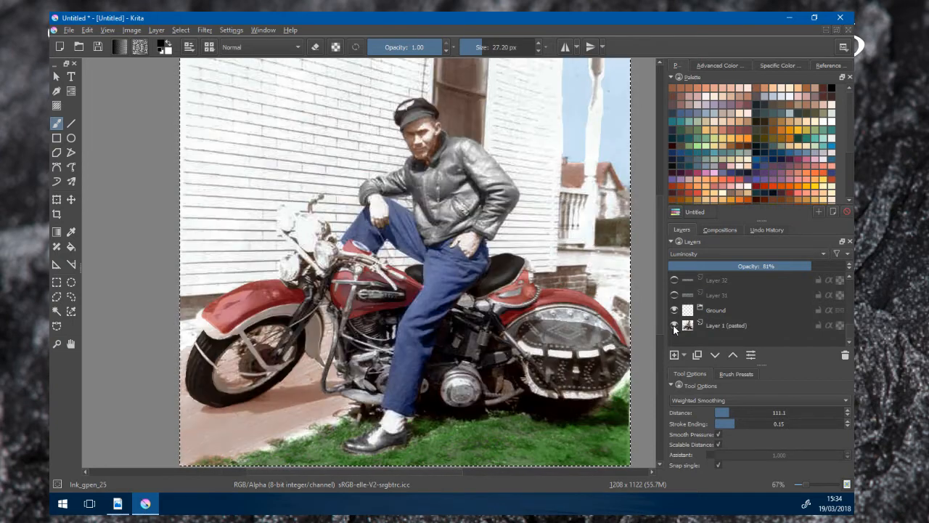
{"action": "left_click", "coordinate": [673, 324]}
{"action": "left_click", "coordinate": [673, 325]}
{"action": "left_click", "coordinate": [673, 325]}
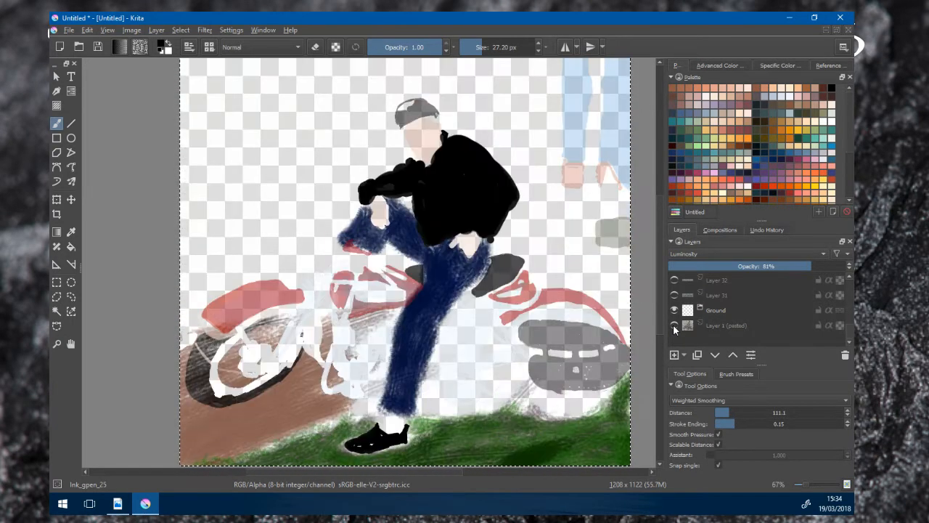
{"action": "left_click", "coordinate": [673, 324]}
{"action": "left_click", "coordinate": [674, 325]}
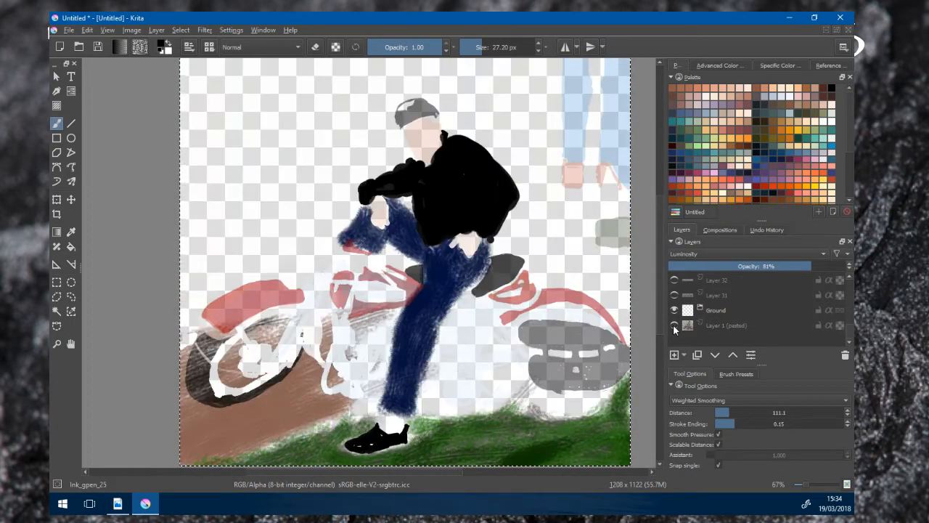
{"action": "left_click", "coordinate": [673, 324]}
{"action": "left_click", "coordinate": [673, 325]}
{"action": "left_click", "coordinate": [674, 324]}
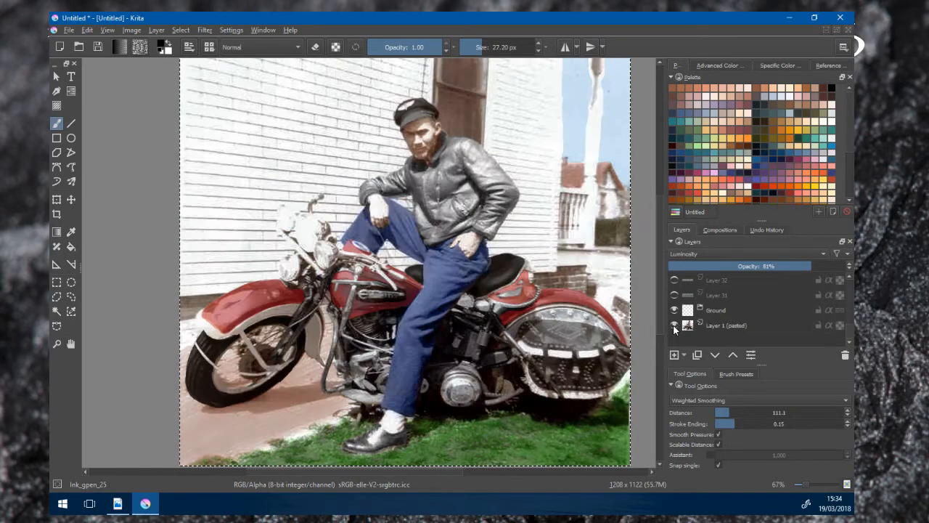
{"action": "left_click", "coordinate": [674, 324]}
{"action": "left_click", "coordinate": [673, 324]}
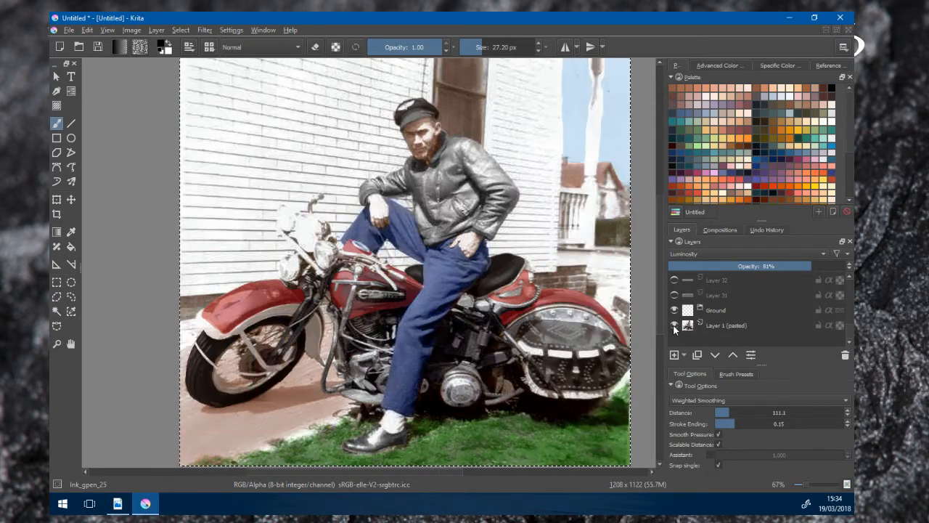
- Examine the white siding, headlights, handlebars and the man's face up close and against the whole colorized photo
{"action": "scroll", "coordinate": [350, 254], "scroll_direction": "down", "scroll_amount": 2}
{"action": "left_click_drag", "start_coordinate": [351, 254], "coordinate": [387, 302]}
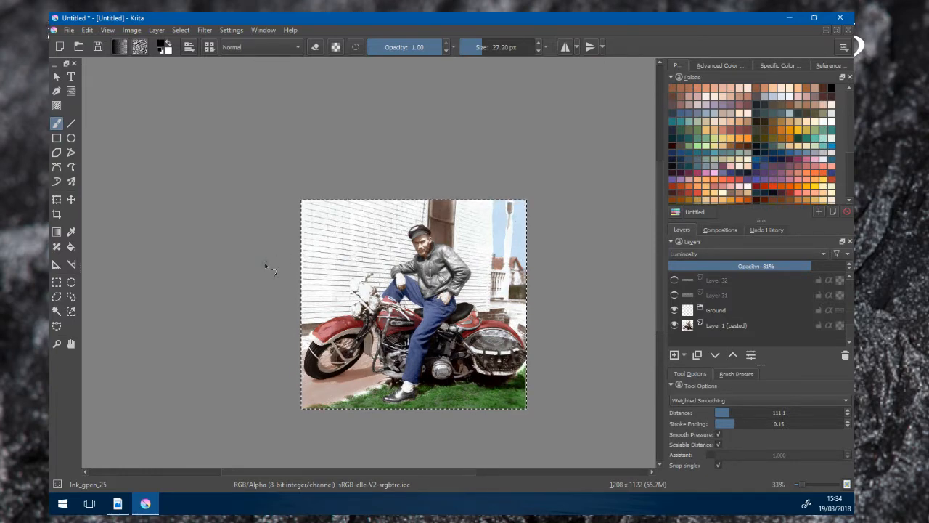
{"action": "scroll", "coordinate": [403, 276], "scroll_direction": "up", "scroll_amount": 2}
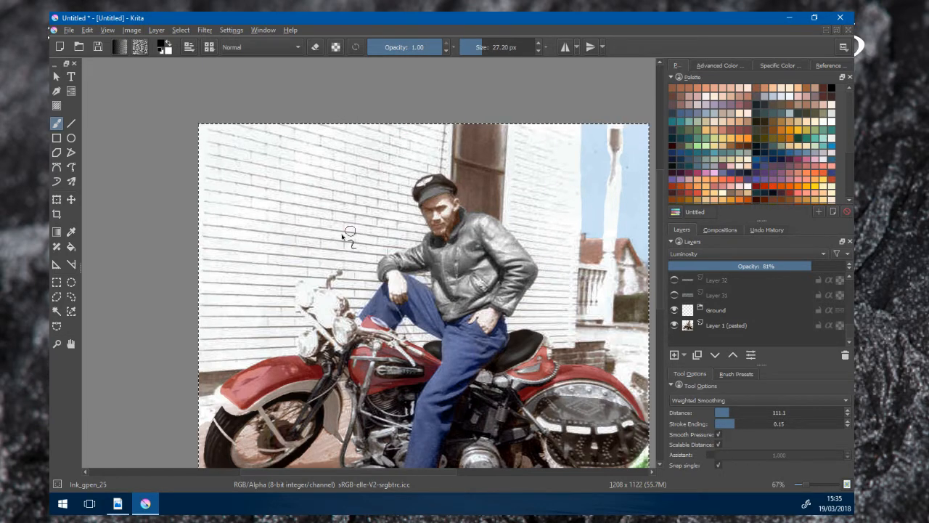
{"action": "scroll", "coordinate": [342, 235], "scroll_direction": "down", "scroll_amount": 2}
{"action": "scroll", "coordinate": [326, 232], "scroll_direction": "up", "scroll_amount": 1}
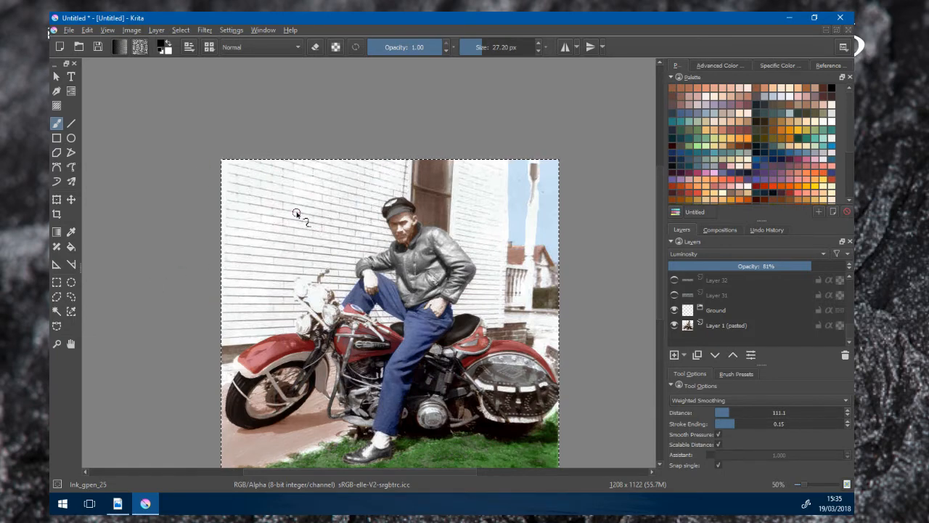
{"action": "scroll", "coordinate": [297, 214], "scroll_direction": "down", "scroll_amount": 1}
{"action": "scroll", "coordinate": [296, 214], "scroll_direction": "up", "scroll_amount": 1}
{"action": "left_click_drag", "start_coordinate": [297, 213], "coordinate": [337, 172]}
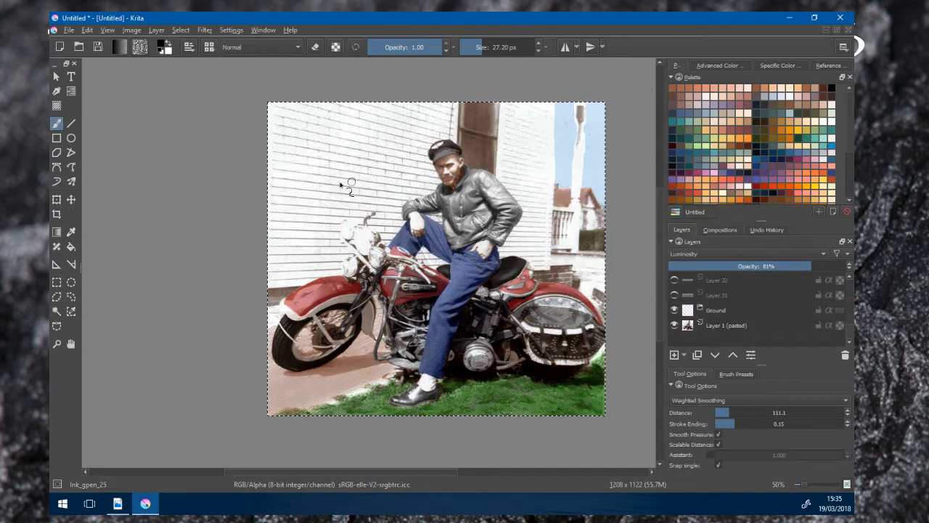
{"action": "scroll", "coordinate": [342, 203], "scroll_direction": "up", "scroll_amount": 3}
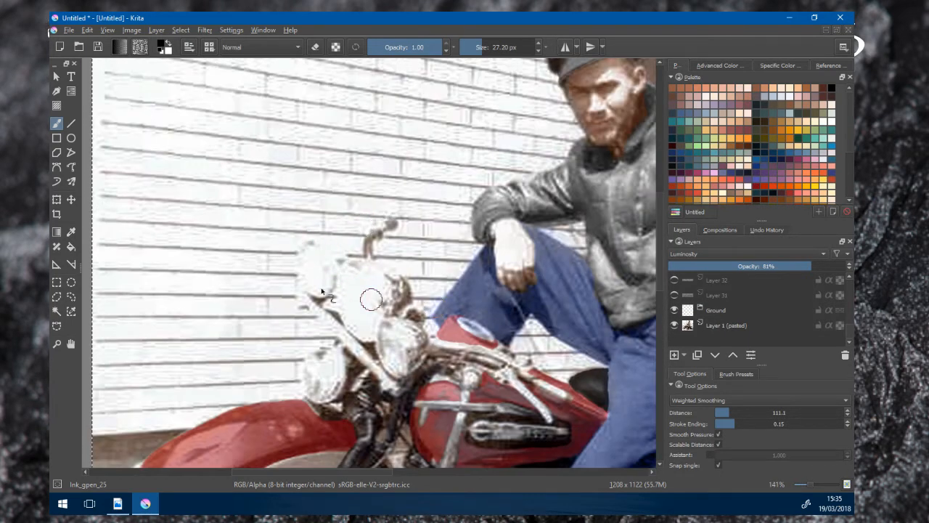
{"action": "scroll", "coordinate": [450, 323], "scroll_direction": "down", "scroll_amount": 3}
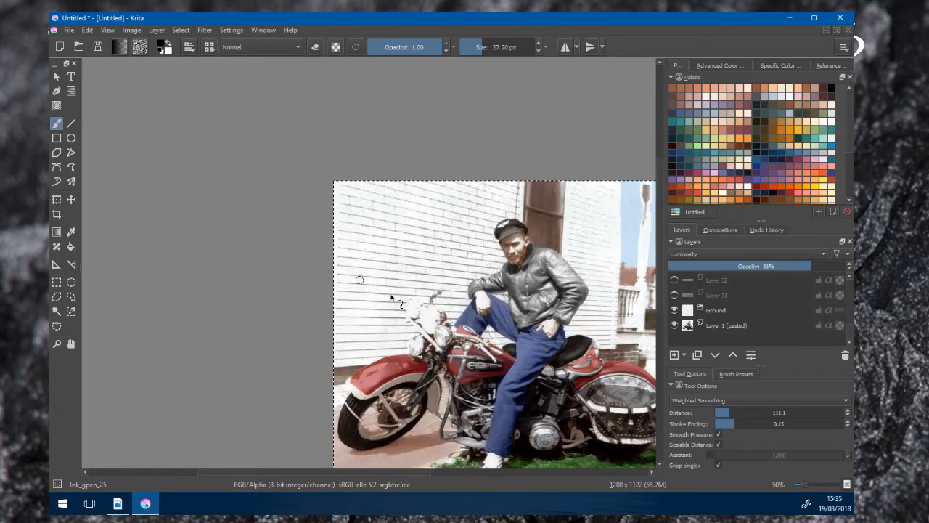
{"action": "scroll", "coordinate": [435, 312], "scroll_direction": "up", "scroll_amount": 2}
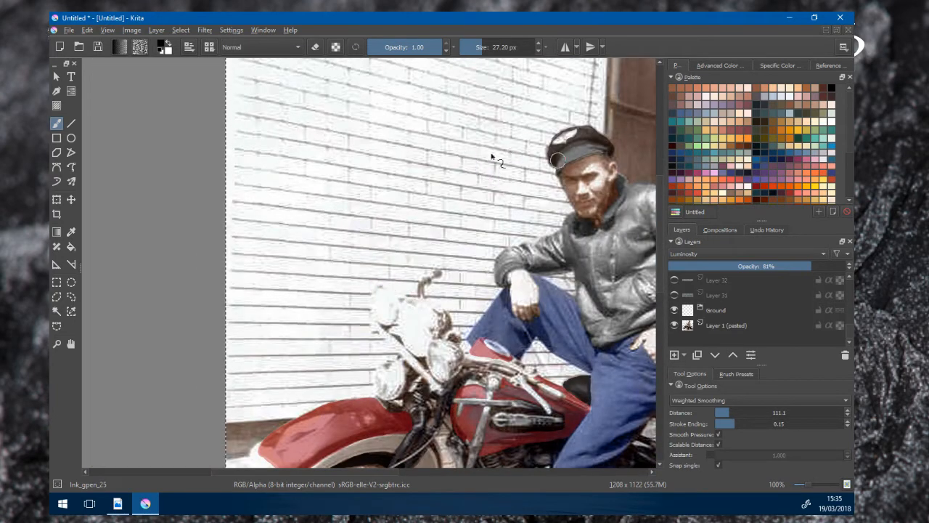
{"action": "scroll", "coordinate": [374, 189], "scroll_direction": "down", "scroll_amount": 2}
{"action": "left_click_drag", "start_coordinate": [424, 249], "coordinate": [321, 244]}
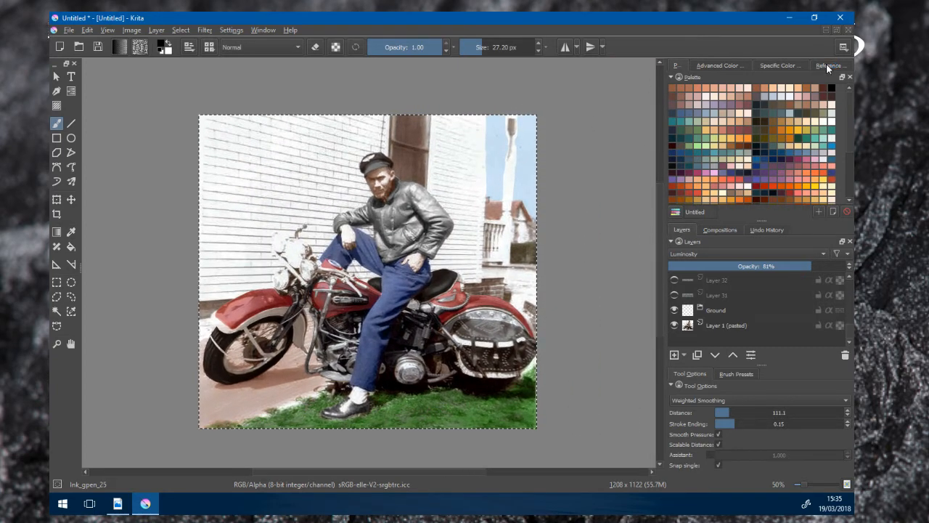
- Browse the image files of the Pictures folder in Reference Images and check the other folder locations offered
{"action": "left_click", "coordinate": [829, 66]}
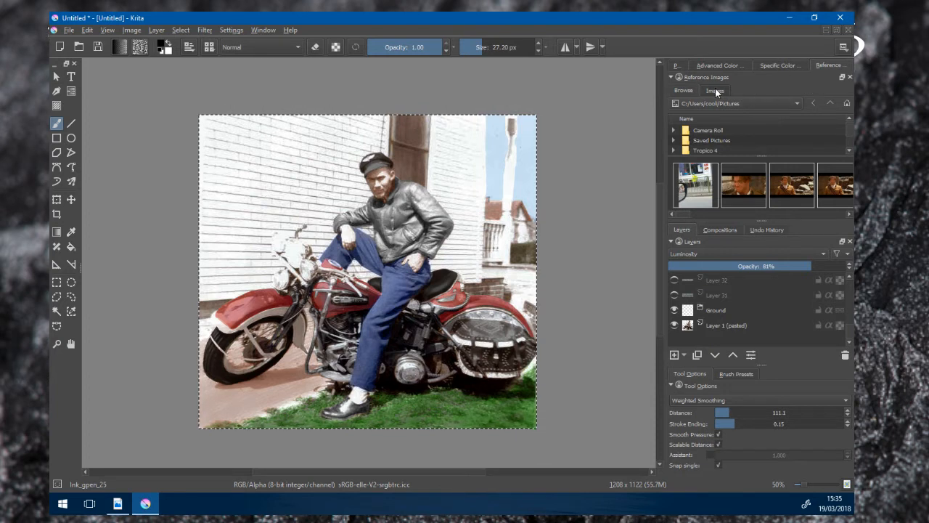
{"action": "scroll", "coordinate": [734, 136], "scroll_direction": "down", "scroll_amount": 1}
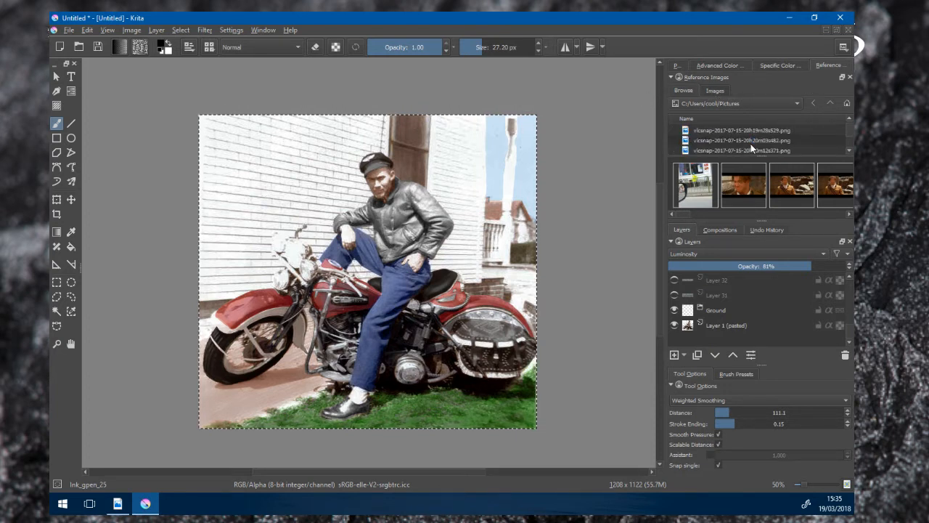
{"action": "left_click", "coordinate": [748, 142]}
{"action": "scroll", "coordinate": [744, 150], "scroll_direction": "down", "scroll_amount": 2}
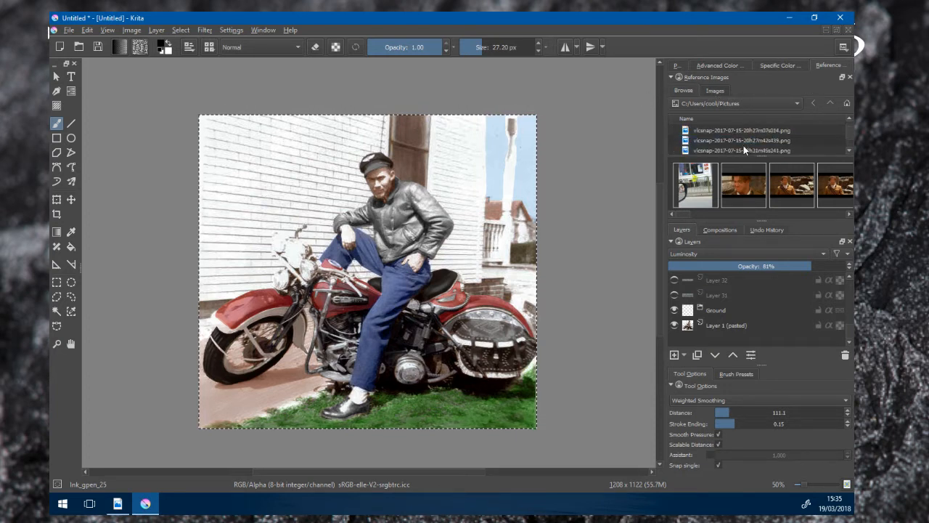
{"action": "scroll", "coordinate": [744, 145], "scroll_direction": "down", "scroll_amount": 3}
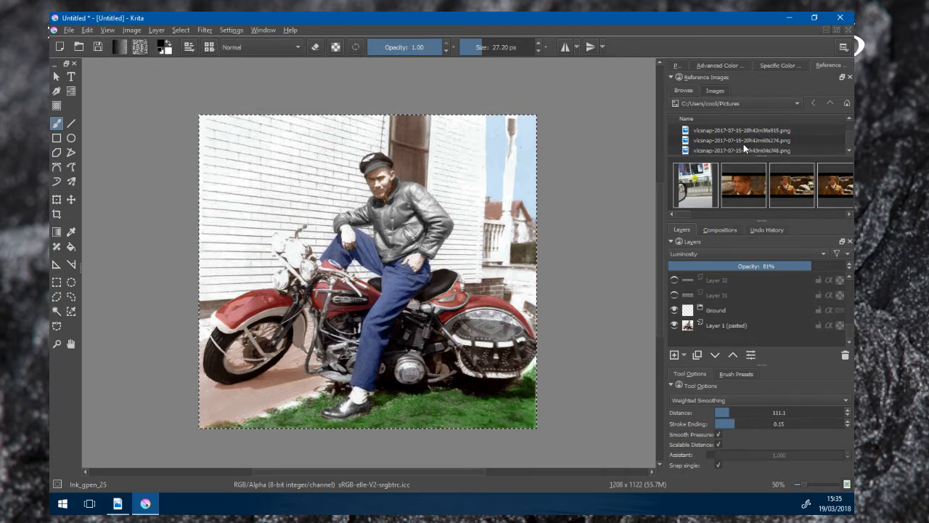
{"action": "scroll", "coordinate": [744, 143], "scroll_direction": "up", "scroll_amount": 10}
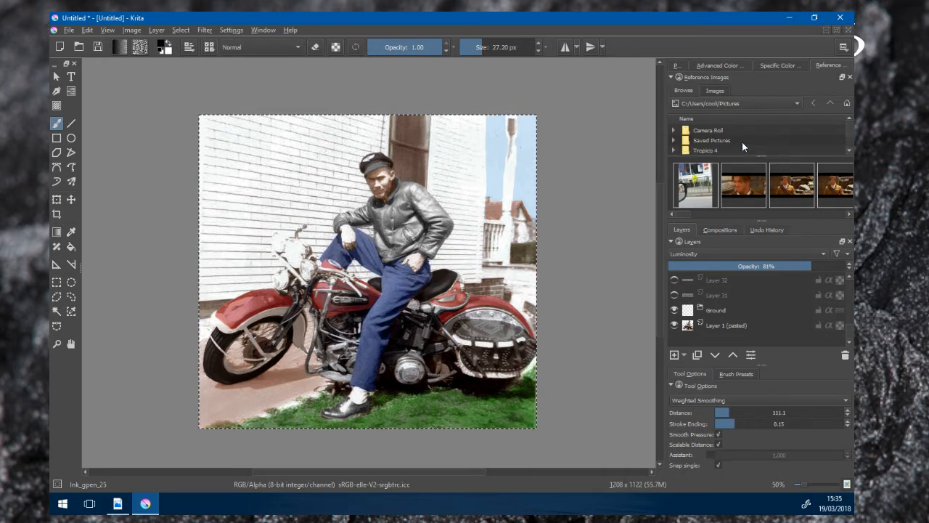
{"action": "left_click", "coordinate": [734, 102]}
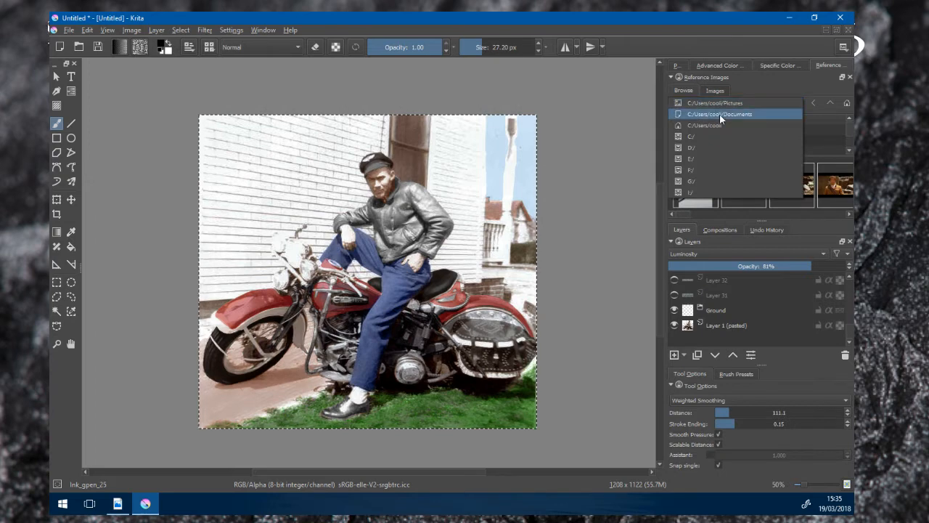
{"action": "left_click", "coordinate": [621, 109]}
- Compare the trousers, engine and grass at 100% zoom with the whole colorized photo
{"action": "scroll", "coordinate": [602, 173], "scroll_direction": "down", "scroll_amount": 2}
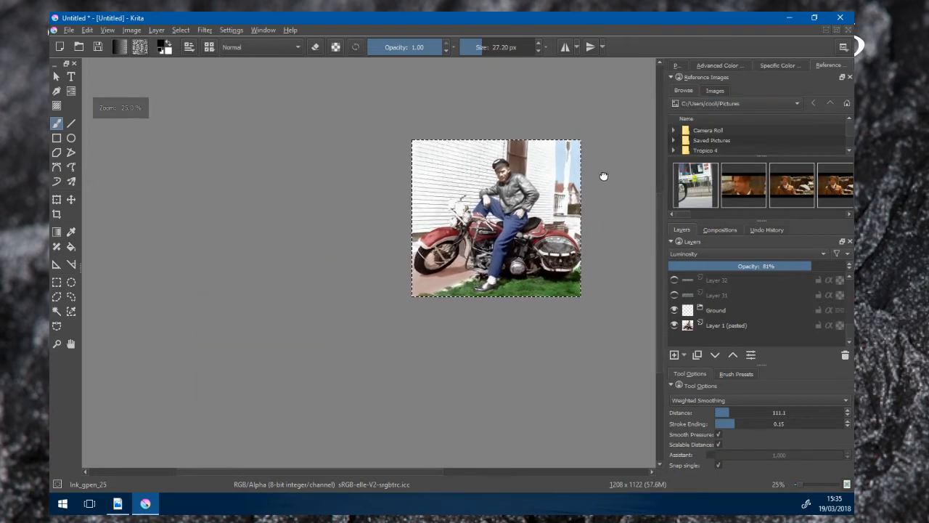
{"action": "scroll", "coordinate": [591, 191], "scroll_direction": "up", "scroll_amount": 4}
{"action": "scroll", "coordinate": [500, 256], "scroll_direction": "up", "scroll_amount": 1}
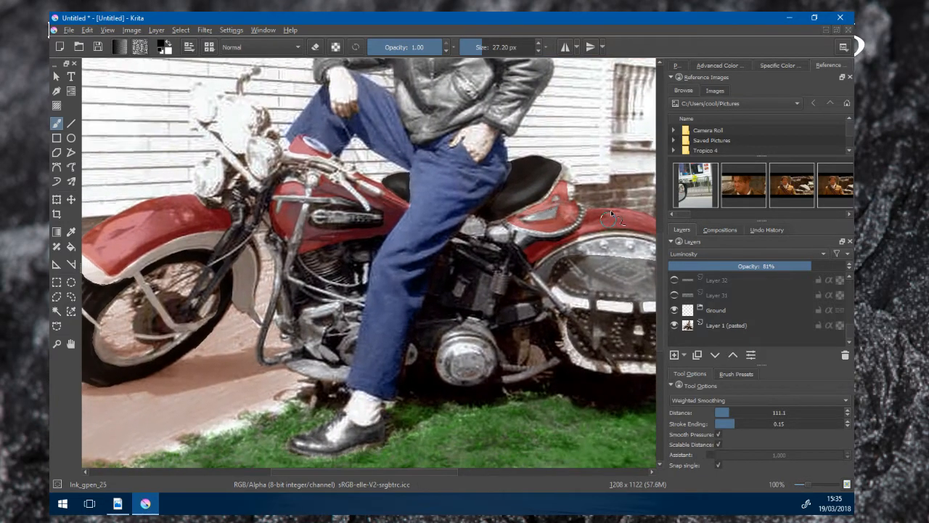
{"action": "scroll", "coordinate": [177, 207], "scroll_direction": "down", "scroll_amount": 2}
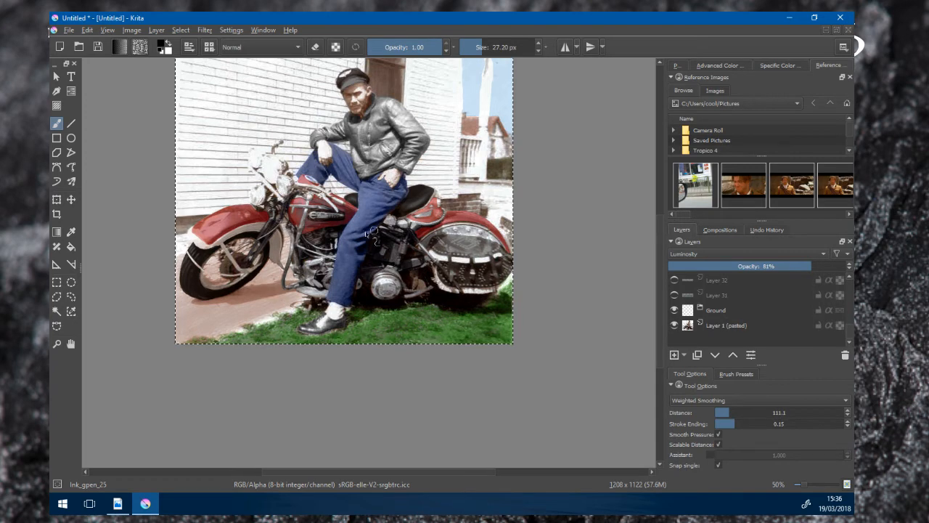
{"action": "scroll", "coordinate": [351, 234], "scroll_direction": "up", "scroll_amount": 4}
{"action": "scroll", "coordinate": [335, 196], "scroll_direction": "down", "scroll_amount": 3}
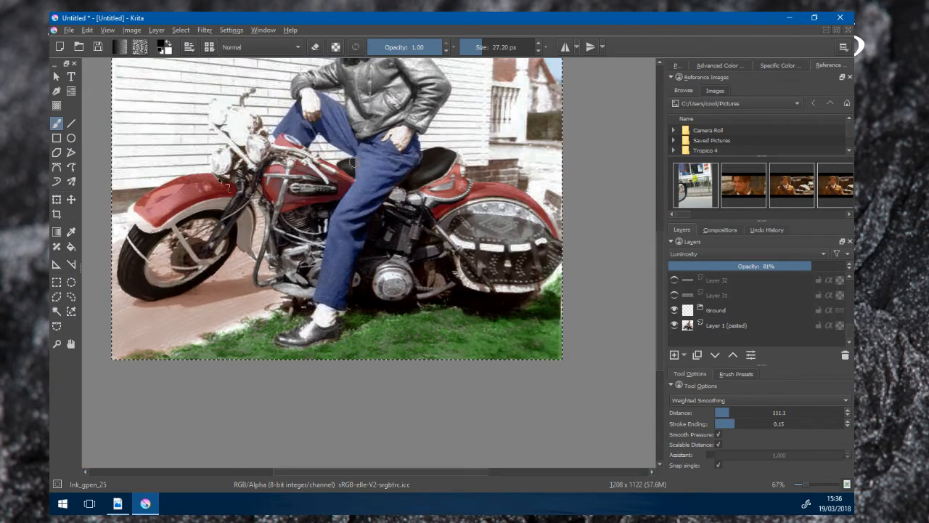
{"action": "scroll", "coordinate": [534, 218], "scroll_direction": "down", "scroll_amount": 2}
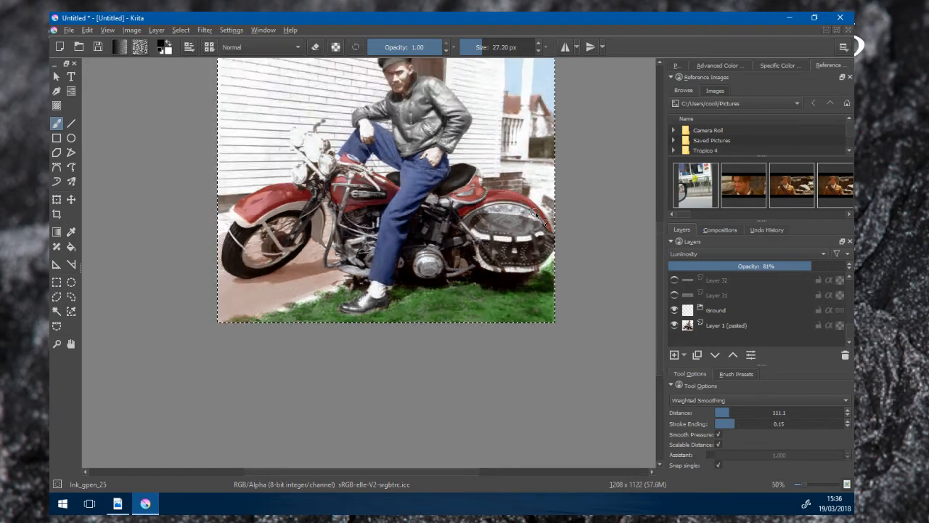
{"action": "left_click_drag", "start_coordinate": [500, 194], "coordinate": [420, 245]}
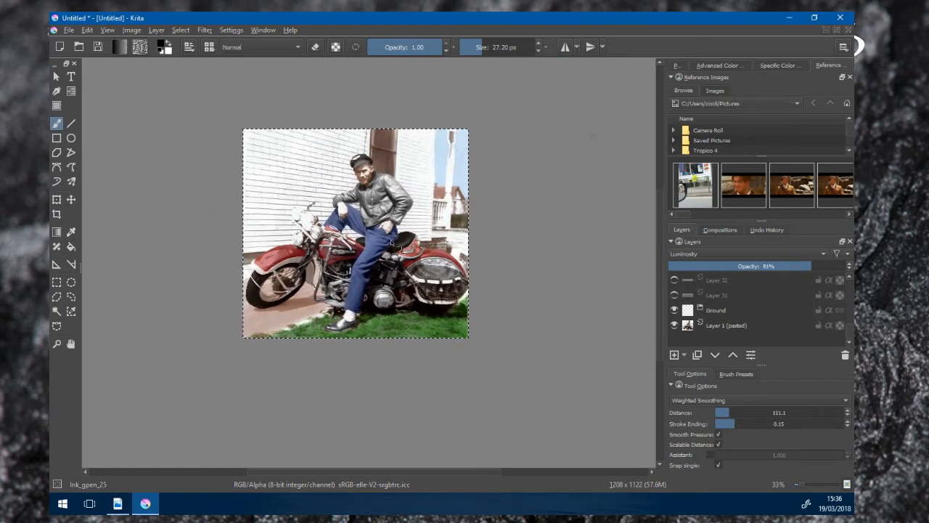
{"action": "left_click", "coordinate": [716, 91]}
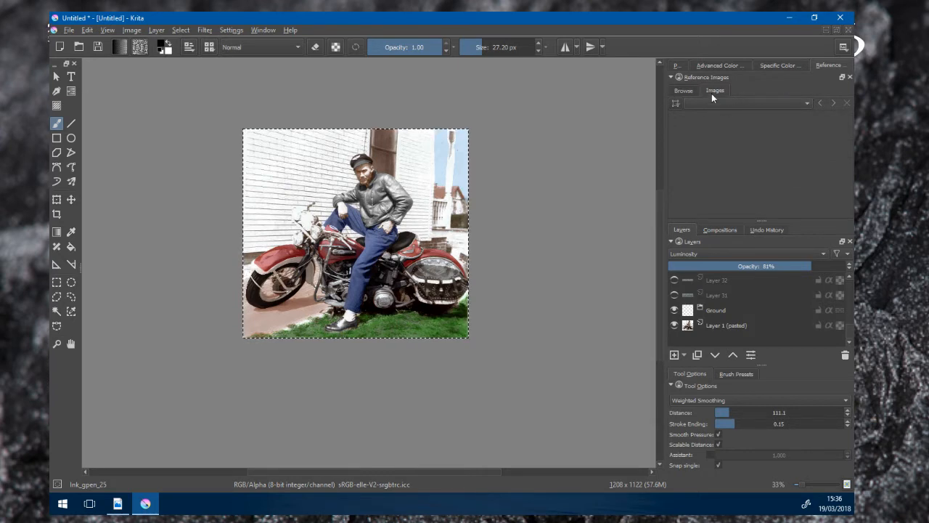
{"action": "left_click", "coordinate": [683, 90]}
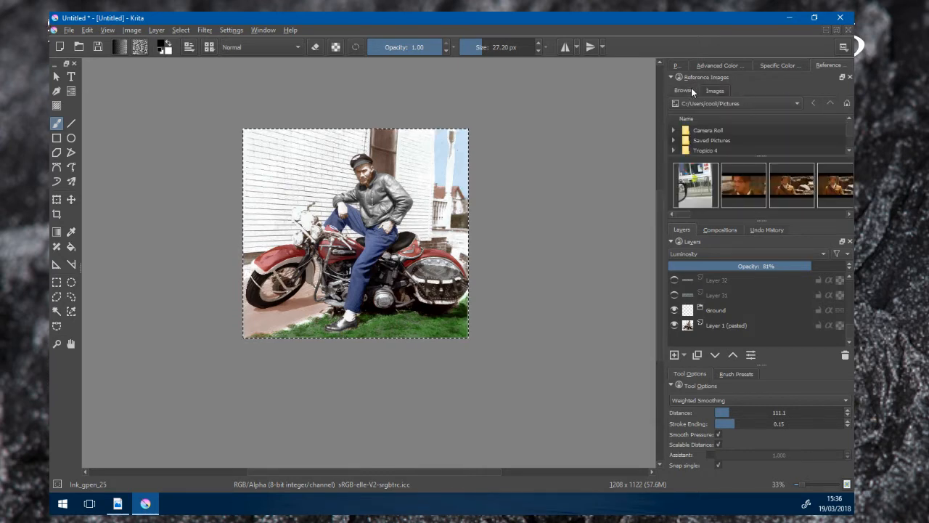
{"action": "left_click", "coordinate": [740, 189]}
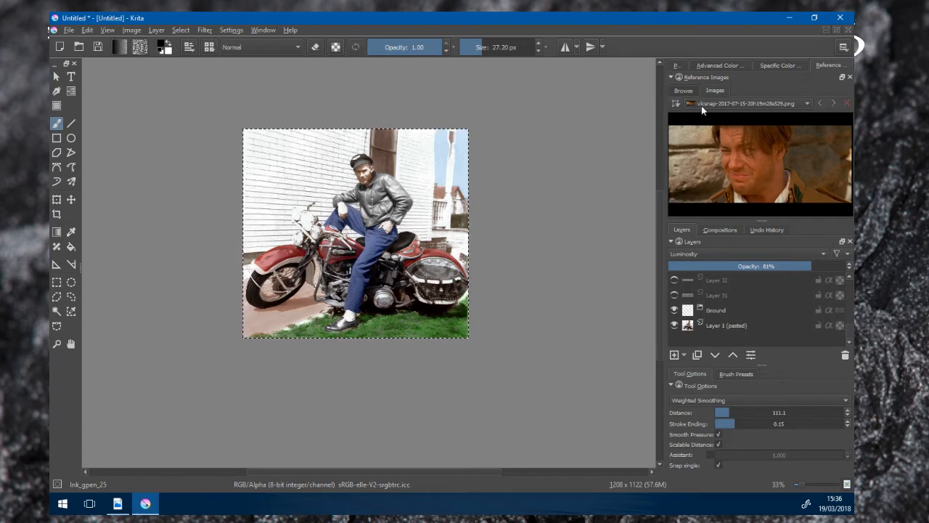
{"action": "double_click", "coordinate": [703, 75]}
{"action": "left_click_drag", "start_coordinate": [552, 104], "coordinate": [504, 77]}
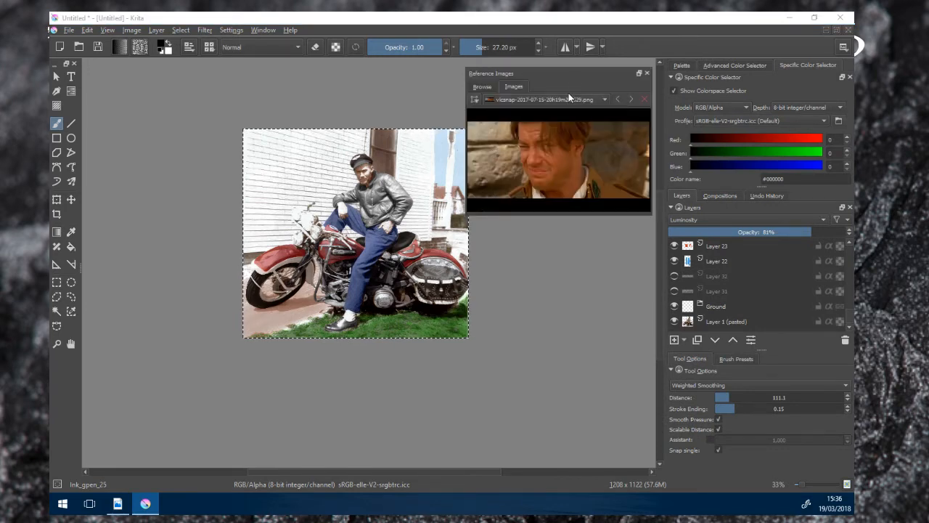
{"action": "left_click_drag", "start_coordinate": [541, 74], "coordinate": [156, 95]}
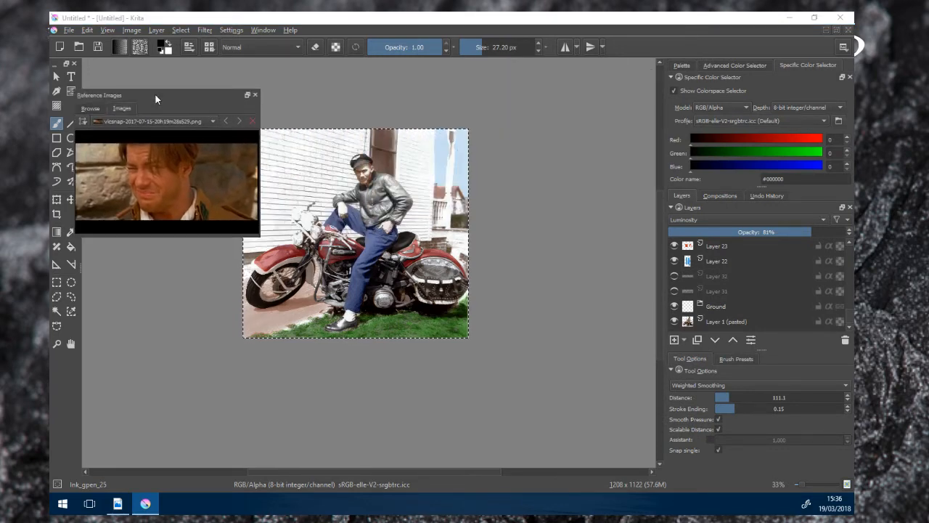
- Examine the motorcycle and the man's face and jacket up close and against the whole photo, with the floating reference still alongside
{"action": "scroll", "coordinate": [261, 247], "scroll_direction": "up", "scroll_amount": 5}
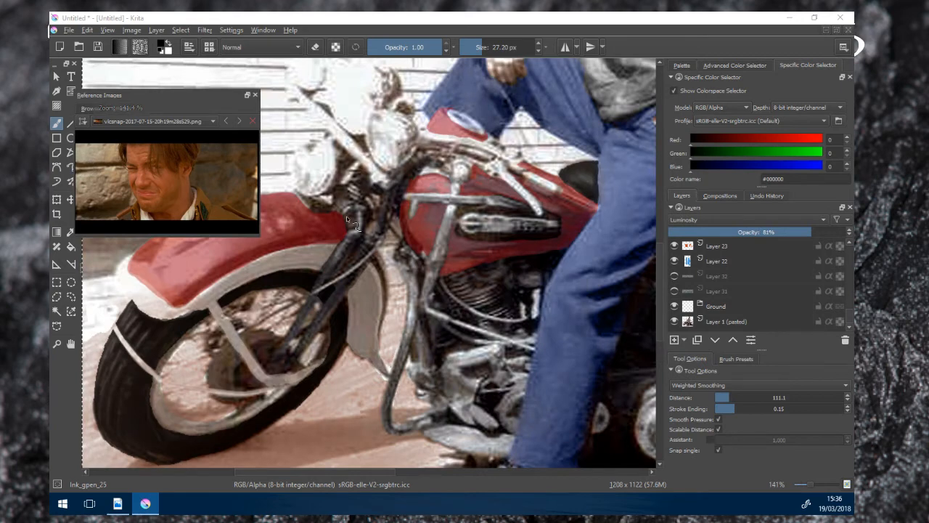
{"action": "scroll", "coordinate": [346, 215], "scroll_direction": "down", "scroll_amount": 2}
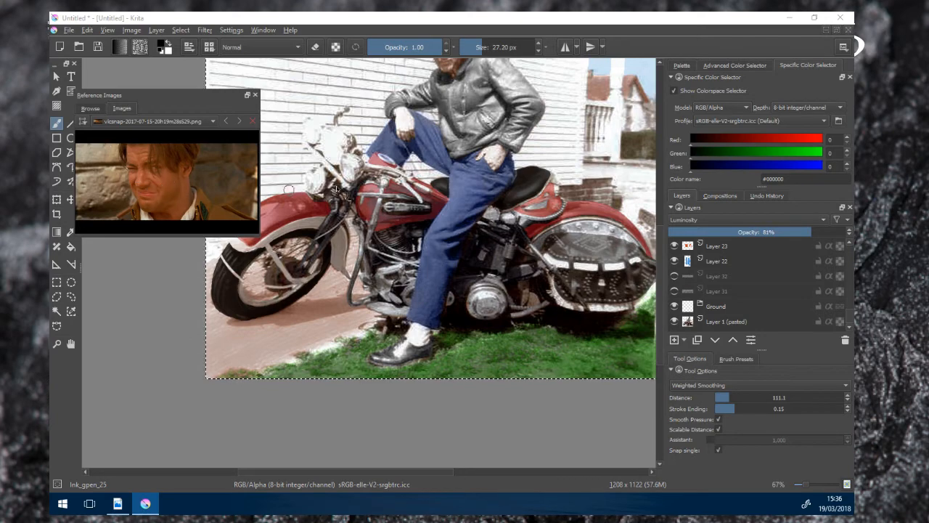
{"action": "scroll", "coordinate": [396, 190], "scroll_direction": "up", "scroll_amount": 1}
{"action": "left_click_drag", "start_coordinate": [398, 195], "coordinate": [417, 377]}
{"action": "scroll", "coordinate": [468, 251], "scroll_direction": "down", "scroll_amount": 2}
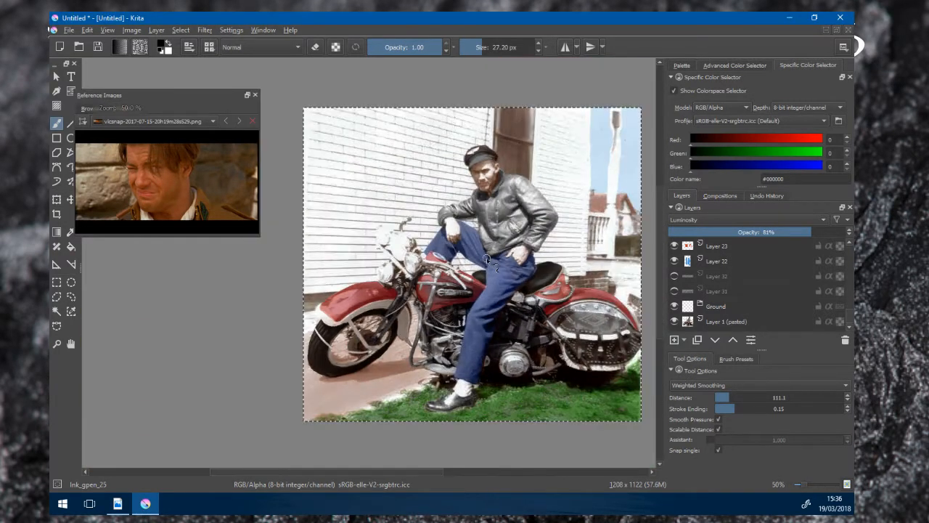
{"action": "left_click_drag", "start_coordinate": [496, 268], "coordinate": [475, 284]}
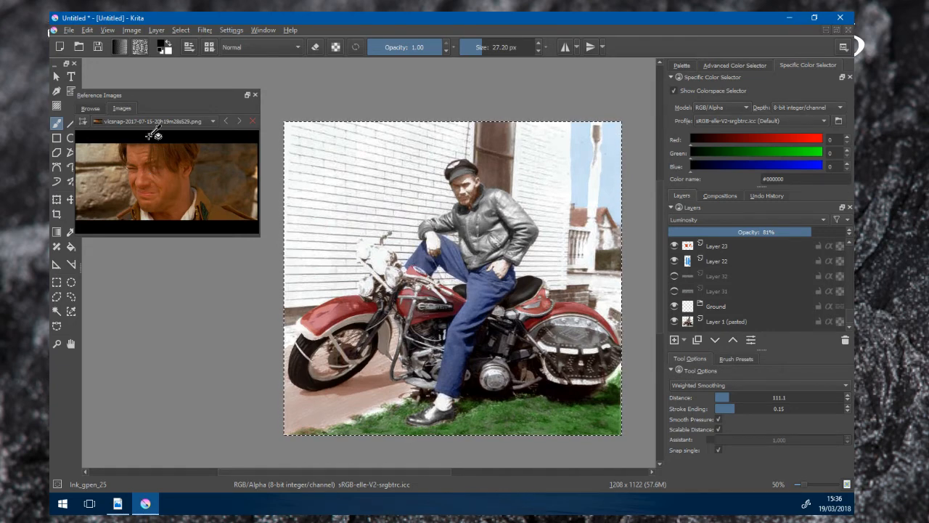
{"action": "left_click_drag", "start_coordinate": [167, 94], "coordinate": [206, 84]}
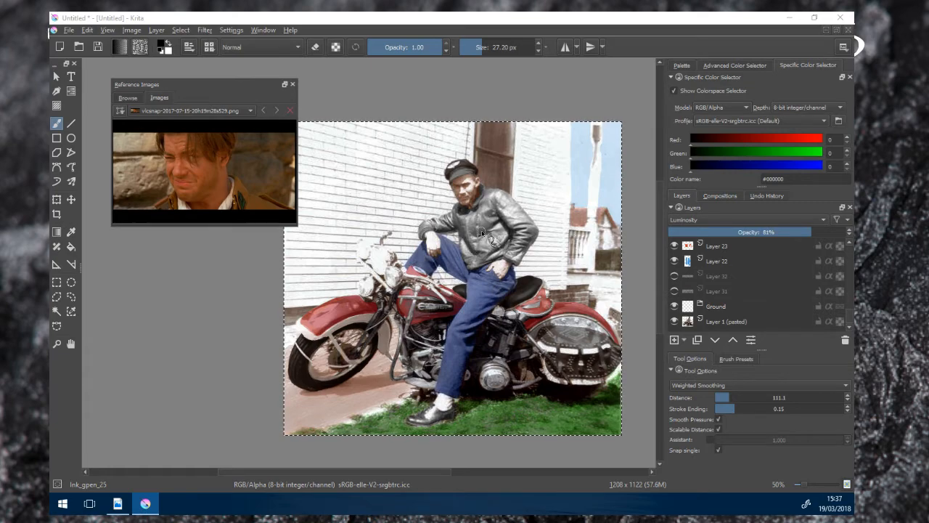
{"action": "scroll", "coordinate": [481, 231], "scroll_direction": "up", "scroll_amount": 5}
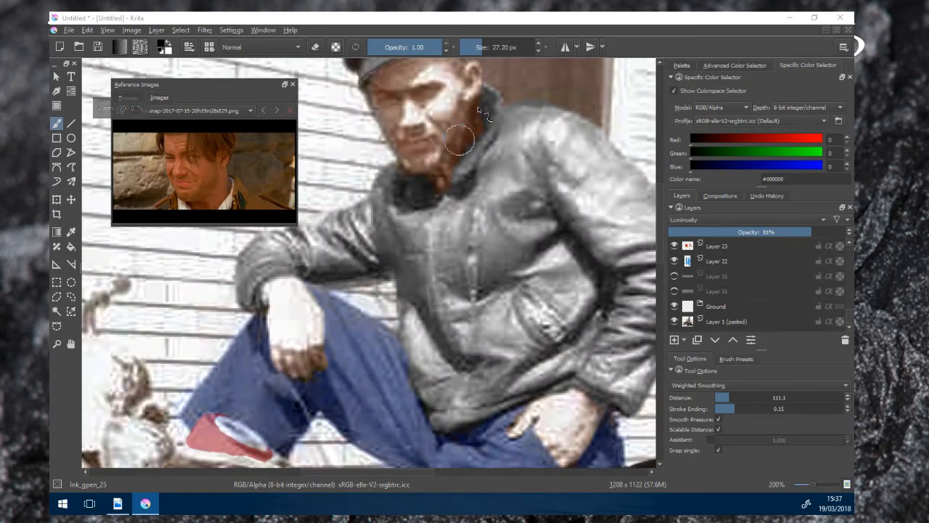
{"action": "scroll", "coordinate": [454, 192], "scroll_direction": "down", "scroll_amount": 3}
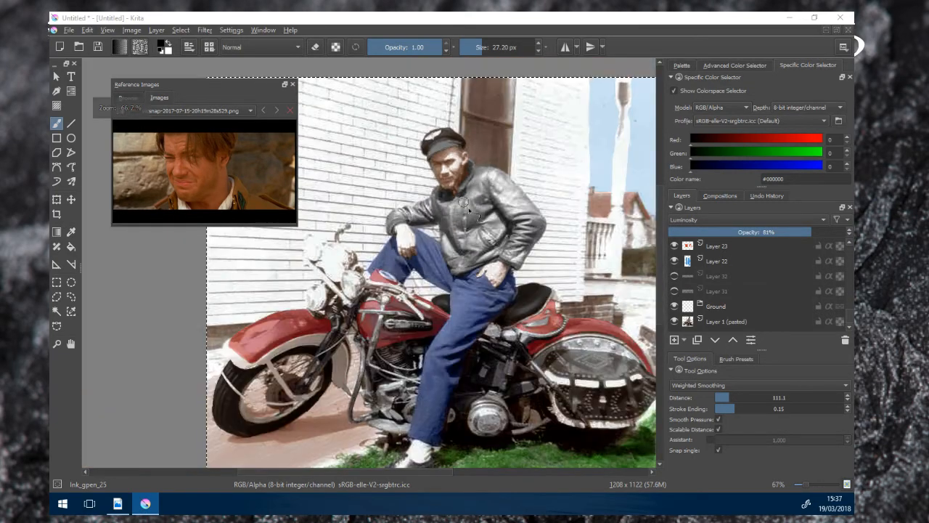
{"action": "scroll", "coordinate": [463, 204], "scroll_direction": "up", "scroll_amount": 1}
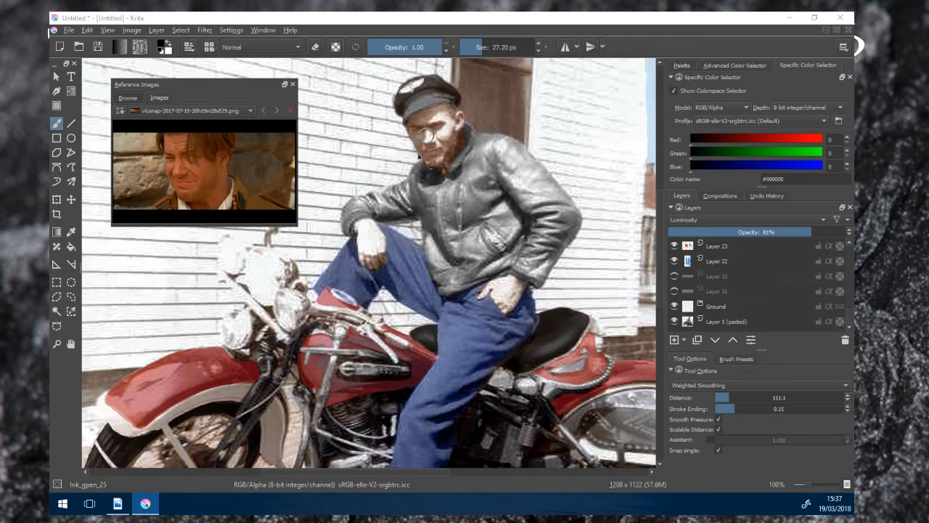
{"action": "scroll", "coordinate": [439, 257], "scroll_direction": "down", "scroll_amount": 1}
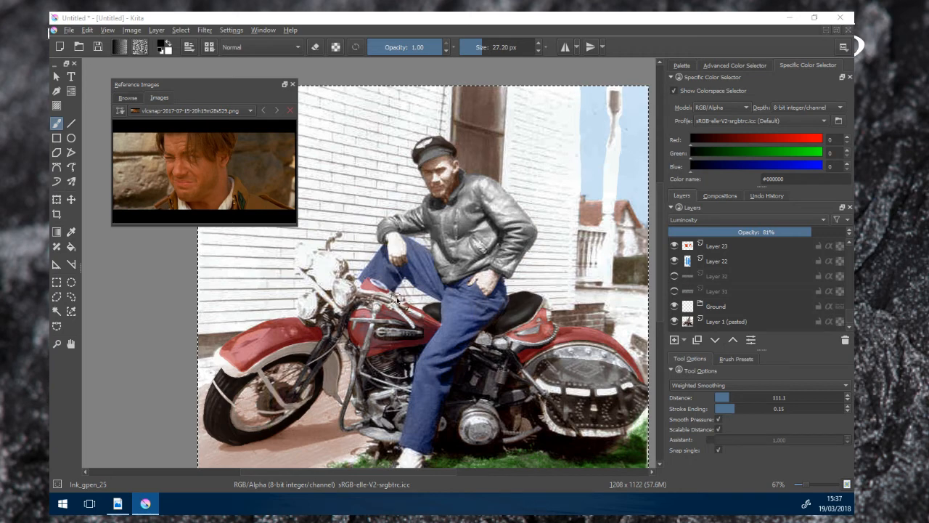
{"action": "scroll", "coordinate": [399, 299], "scroll_direction": "down", "scroll_amount": 2}
{"action": "scroll", "coordinate": [399, 299], "scroll_direction": "up", "scroll_amount": 1}
{"action": "left_click_drag", "start_coordinate": [448, 229], "coordinate": [485, 212]}
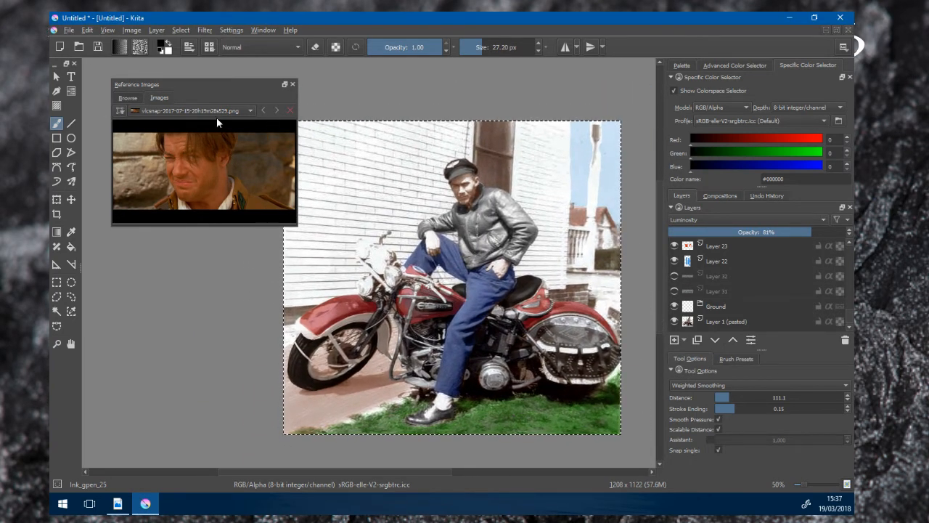
- Sample the dark brown #3b1602 from the man's hair in the reference still with the color picker
{"action": "left_click", "coordinate": [71, 232]}
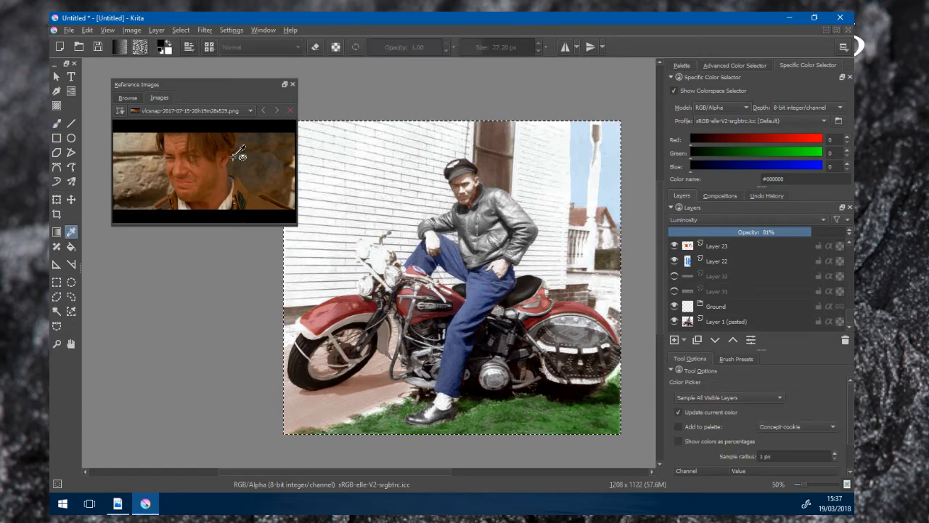
{"action": "left_click", "coordinate": [220, 147]}
{"action": "scroll", "coordinate": [317, 203], "scroll_direction": "up", "scroll_amount": 2}
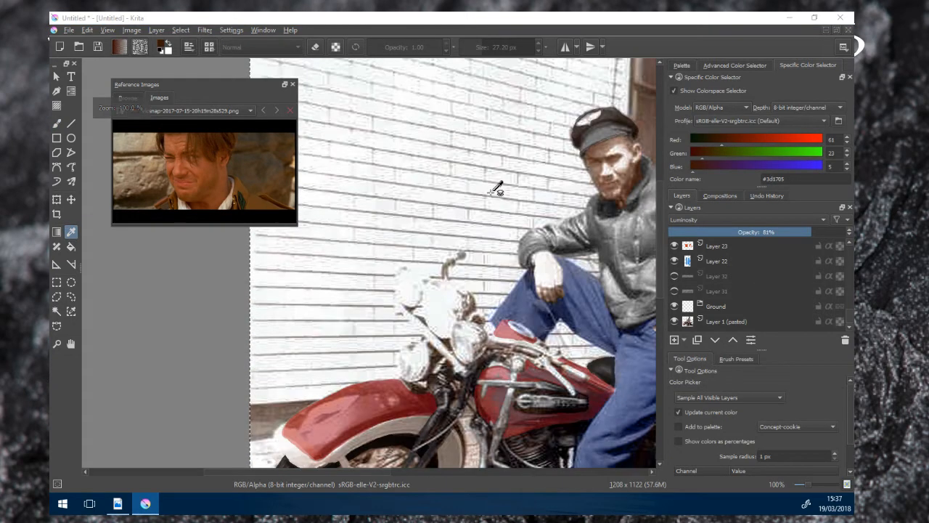
{"action": "left_click", "coordinate": [211, 145]}
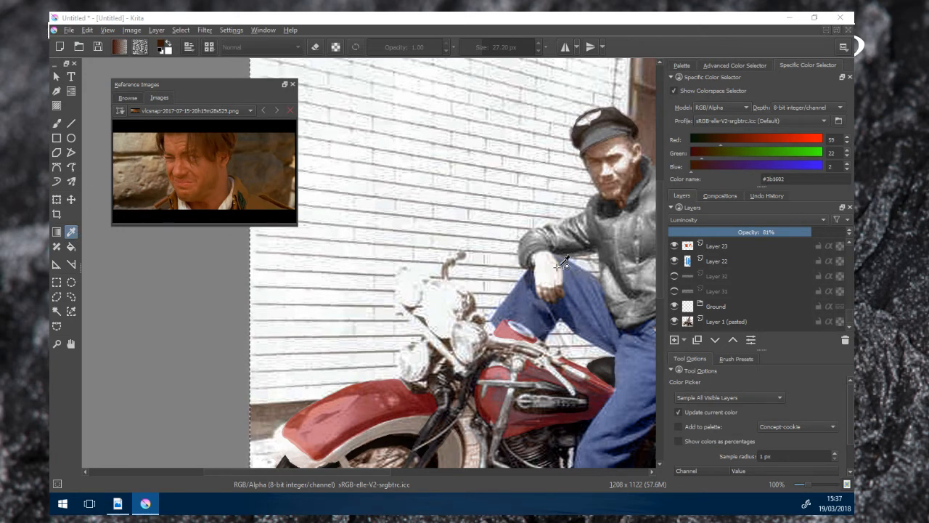
{"action": "left_click_drag", "start_coordinate": [557, 267], "coordinate": [440, 239]}
- Add a new paint layer above Layer 33 and brush a zigzag test stroke in the sampled dark brown over the white siding
{"action": "left_click", "coordinate": [57, 124]}
{"action": "key", "text": "minus"}
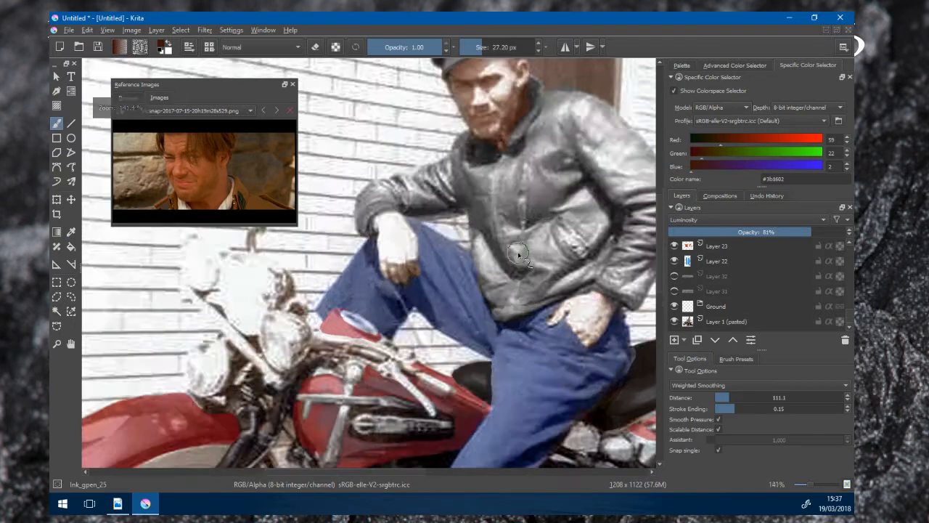
{"action": "scroll", "coordinate": [749, 269], "scroll_direction": "up", "scroll_amount": 5}
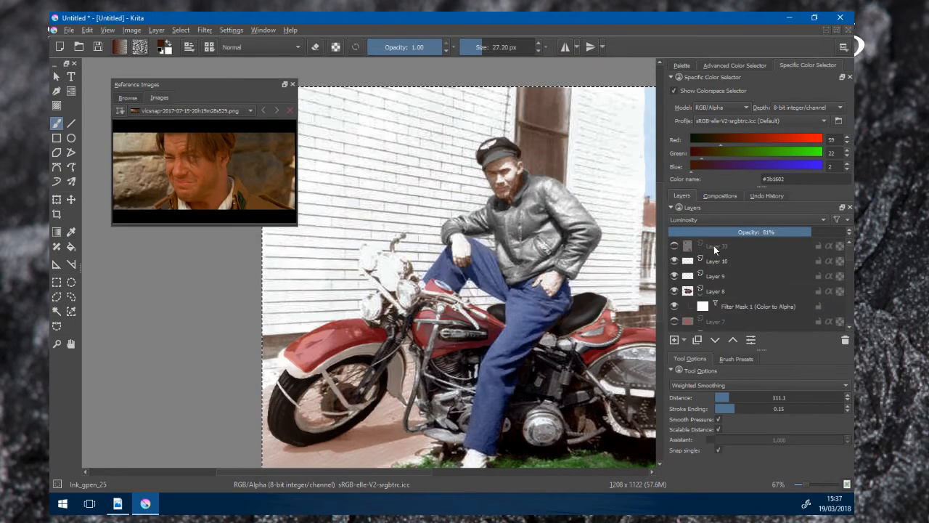
{"action": "left_click", "coordinate": [714, 246]}
{"action": "left_click", "coordinate": [674, 340]}
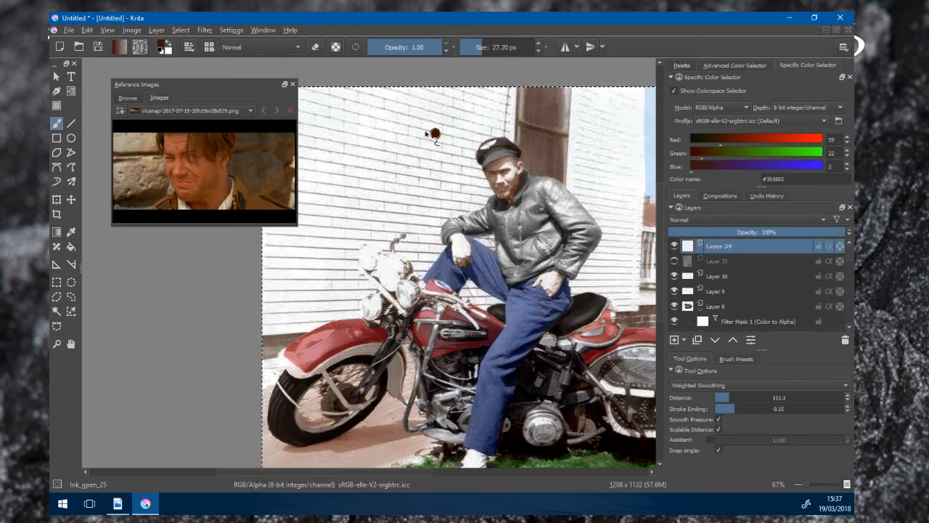
{"action": "mouse_move", "coordinate": [435, 134]}
{"action": "left_mouse_down"}
{"action": "mouse_move", "coordinate": [397, 167]}
{"action": "mouse_move", "coordinate": [419, 183]}
{"action": "left_mouse_up"}
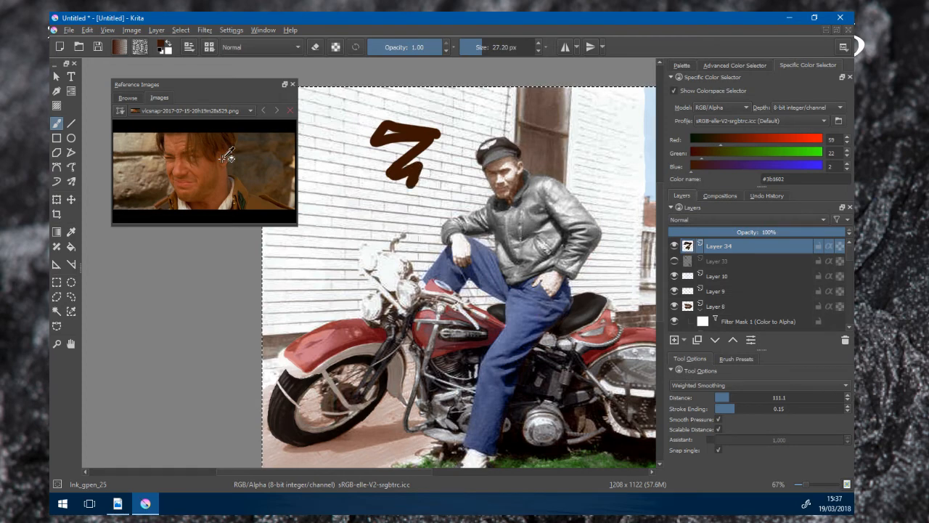
- Sample #a75b3b from the reference face, #633d17 from the jacket and #513f2c near the collar, brushing a test stroke of each on the siding
{"action": "left_click", "coordinate": [186, 145]}
{"action": "mouse_move", "coordinate": [331, 120]}
{"action": "left_mouse_down"}
{"action": "mouse_move", "coordinate": [357, 181]}
{"action": "mouse_move", "coordinate": [375, 192]}
{"action": "mouse_move", "coordinate": [404, 195]}
{"action": "left_mouse_up"}
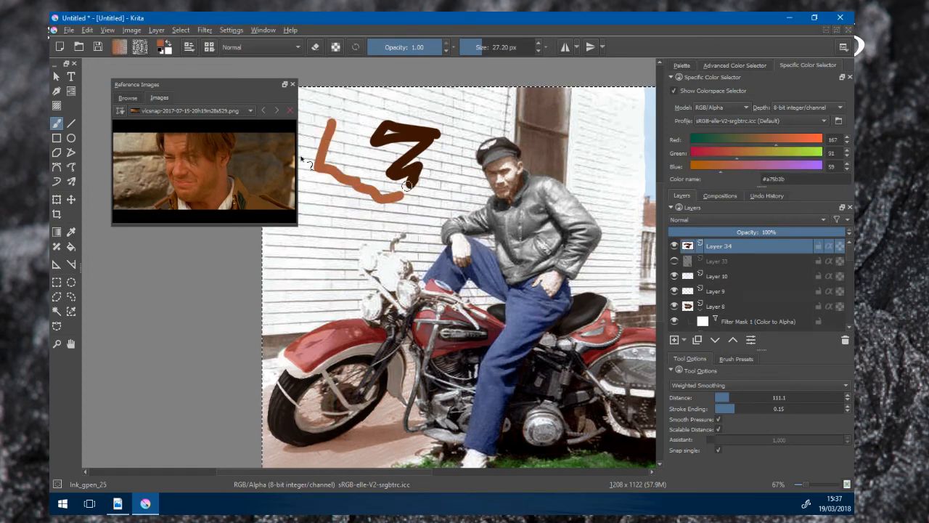
{"action": "left_click", "coordinate": [251, 192]}
{"action": "mouse_move", "coordinate": [324, 194]}
{"action": "left_mouse_down"}
{"action": "mouse_move", "coordinate": [391, 212]}
{"action": "mouse_move", "coordinate": [425, 207]}
{"action": "left_mouse_up"}
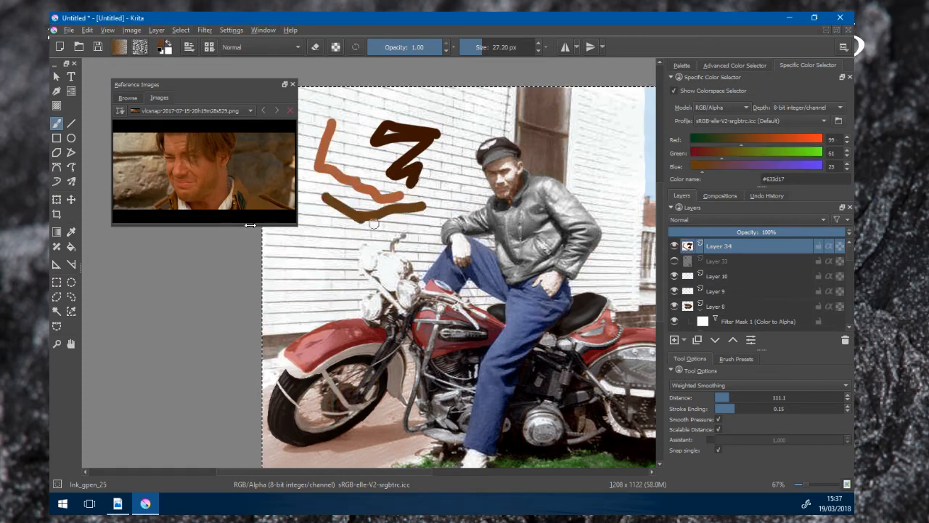
{"action": "left_click", "coordinate": [176, 200]}
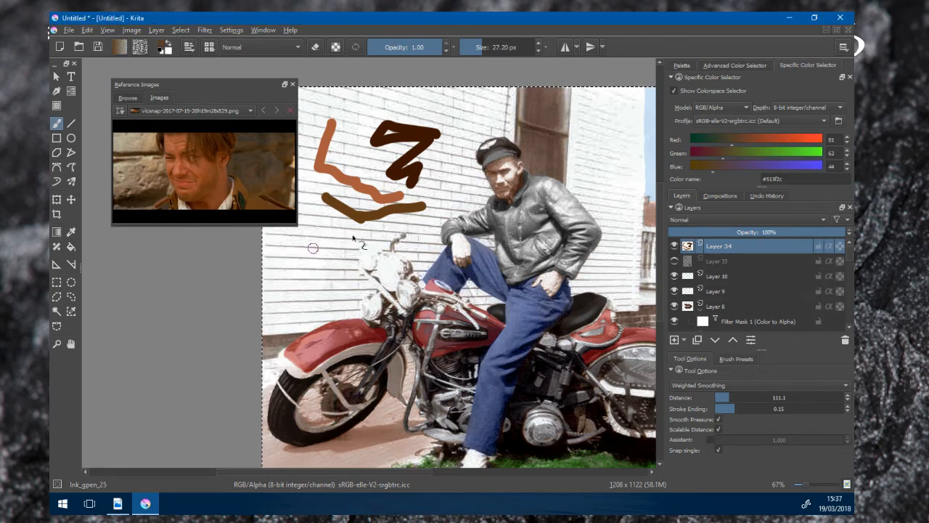
{"action": "left_click_drag", "start_coordinate": [312, 250], "coordinate": [361, 233]}
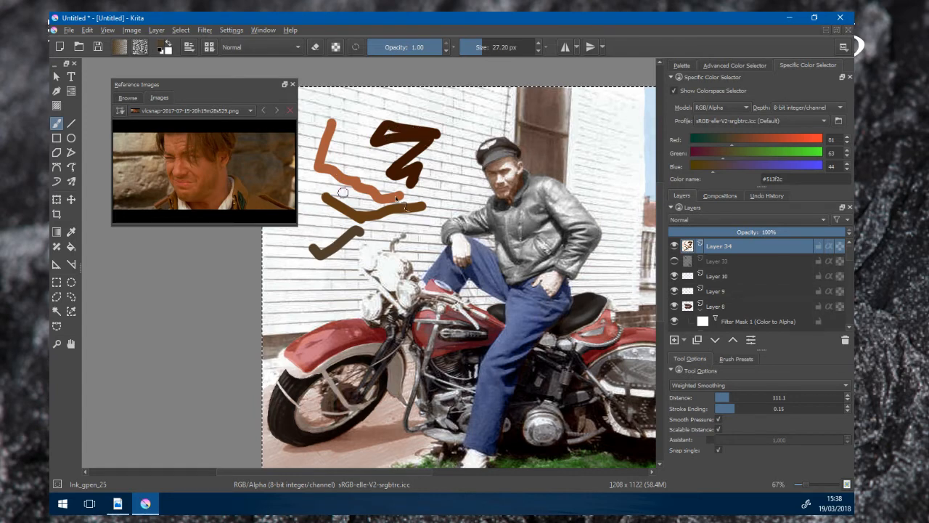
- Examine the red shading on the front fender and fuel tank up close and against the rest of the motorcycle
{"action": "scroll", "coordinate": [402, 204], "scroll_direction": "down", "scroll_amount": 2}
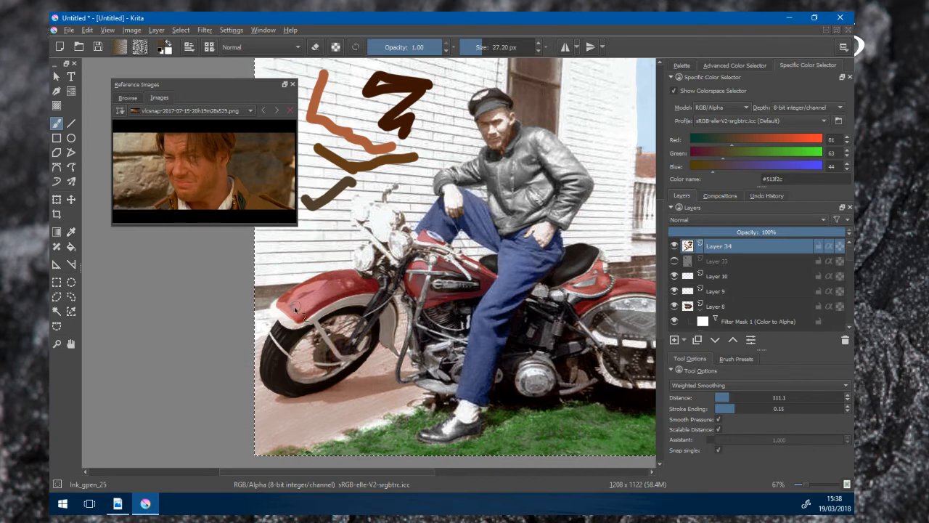
{"action": "scroll", "coordinate": [428, 292], "scroll_direction": "up", "scroll_amount": 4}
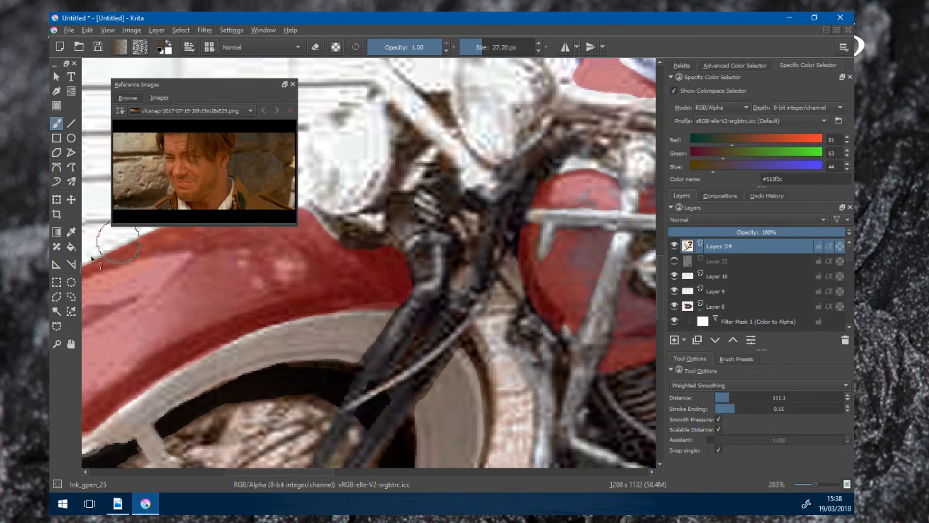
{"action": "scroll", "coordinate": [432, 257], "scroll_direction": "down", "scroll_amount": 1}
{"action": "scroll", "coordinate": [311, 291], "scroll_direction": "down", "scroll_amount": 1}
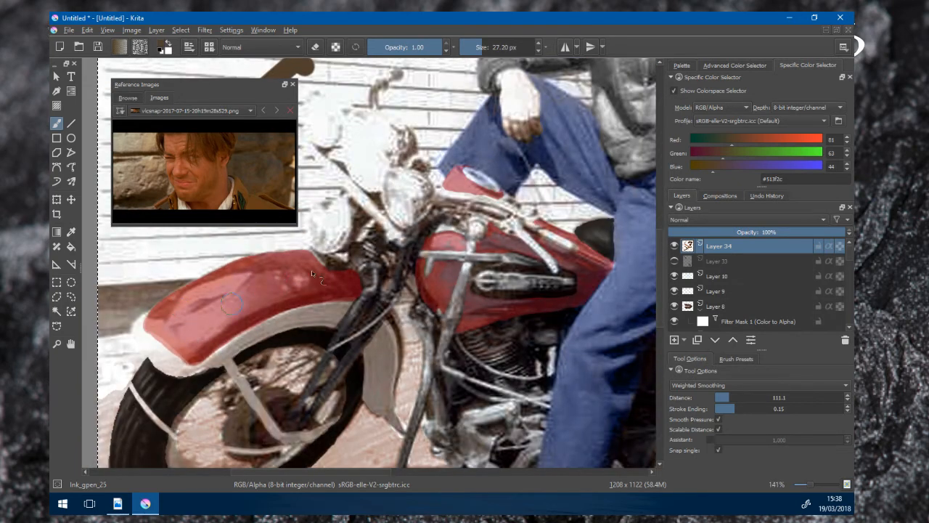
{"action": "left_click_drag", "start_coordinate": [429, 276], "coordinate": [225, 323]}
{"action": "scroll", "coordinate": [236, 324], "scroll_direction": "up", "scroll_amount": 5}
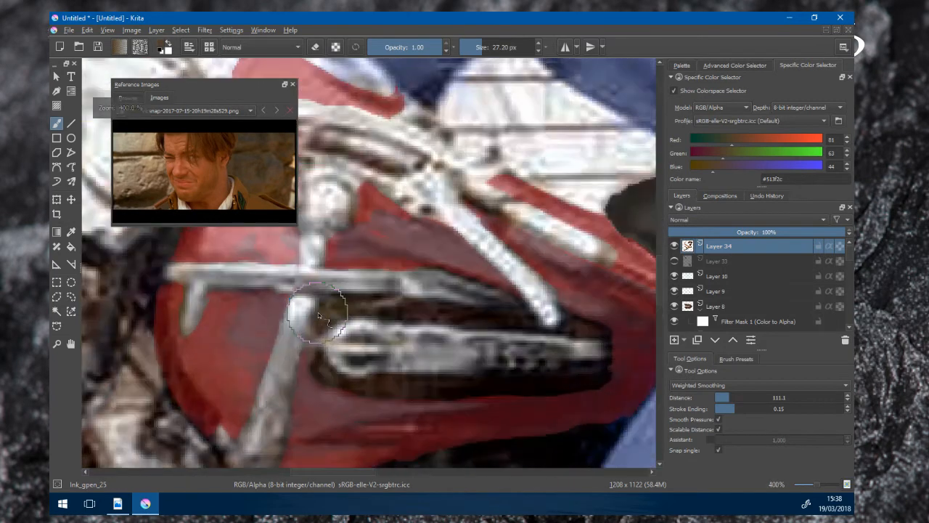
{"action": "left_click_drag", "start_coordinate": [329, 309], "coordinate": [584, 320]}
{"action": "scroll", "coordinate": [559, 319], "scroll_direction": "down", "scroll_amount": 1}
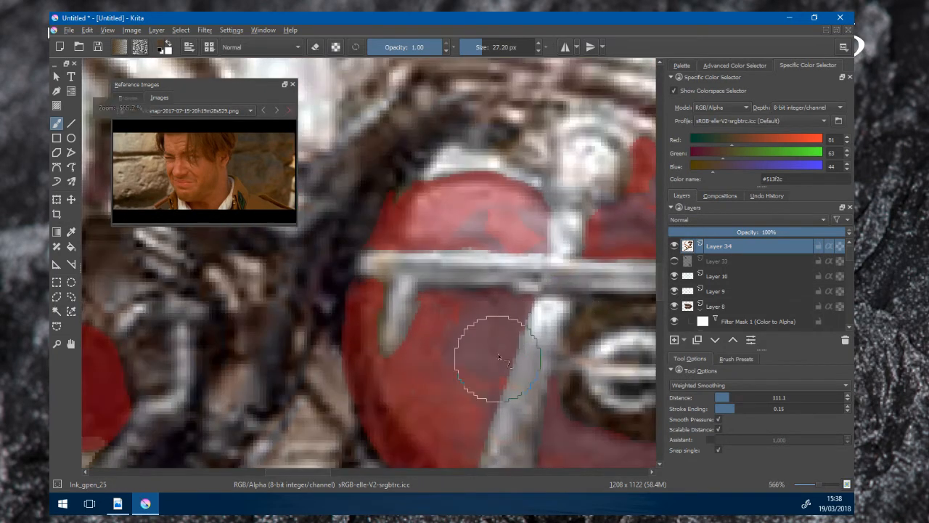
{"action": "scroll", "coordinate": [448, 361], "scroll_direction": "down", "scroll_amount": 7}
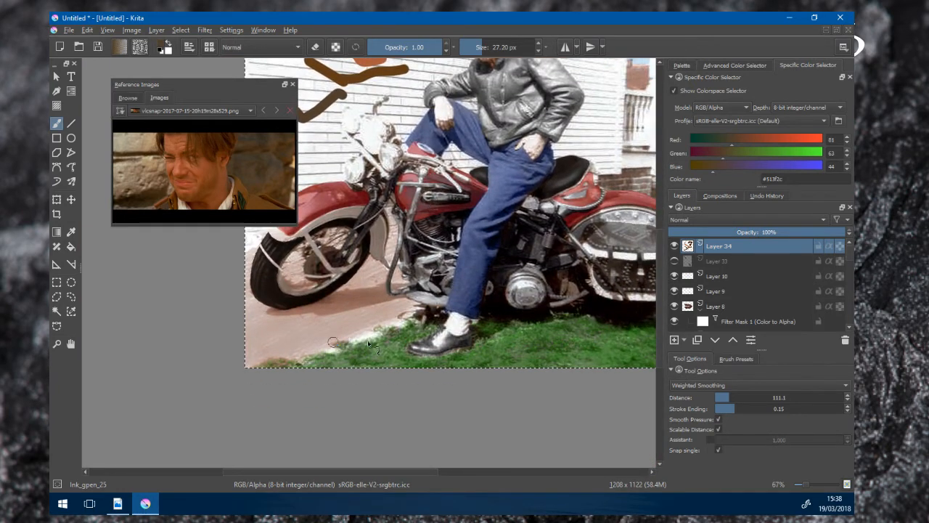
{"action": "scroll", "coordinate": [418, 311], "scroll_direction": "down", "scroll_amount": 1}
{"action": "left_click_drag", "start_coordinate": [417, 310], "coordinate": [386, 351]}
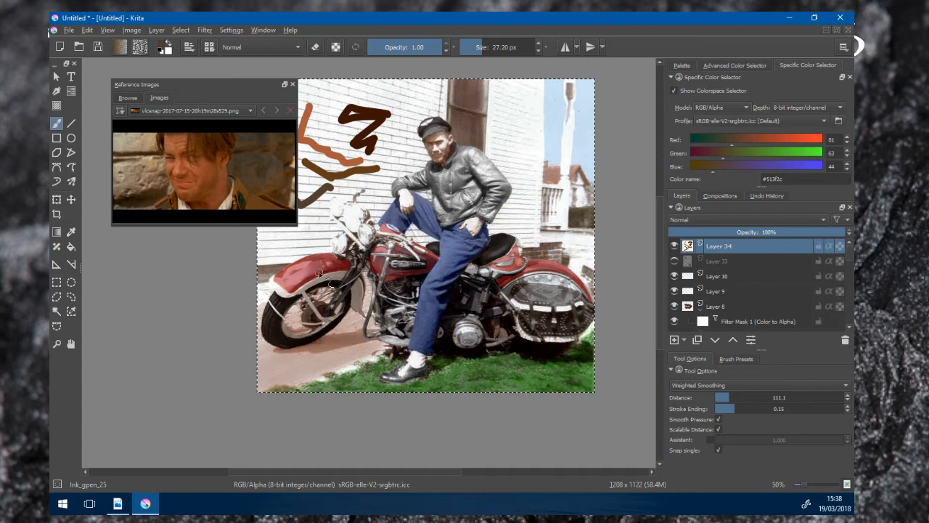
{"action": "scroll", "coordinate": [399, 280], "scroll_direction": "down", "scroll_amount": 2}
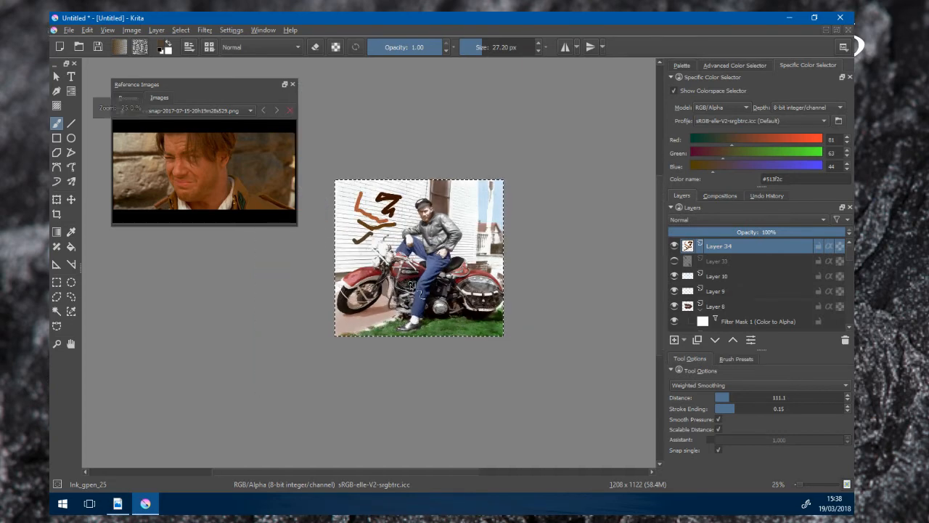
{"action": "scroll", "coordinate": [410, 284], "scroll_direction": "up", "scroll_amount": 2}
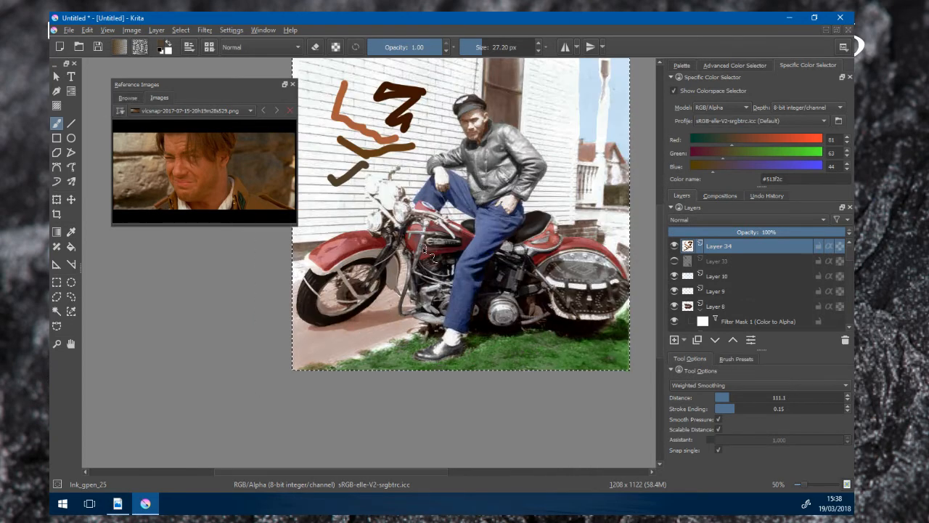
{"action": "scroll", "coordinate": [422, 254], "scroll_direction": "up", "scroll_amount": 2}
{"action": "scroll", "coordinate": [425, 250], "scroll_direction": "down", "scroll_amount": 1}
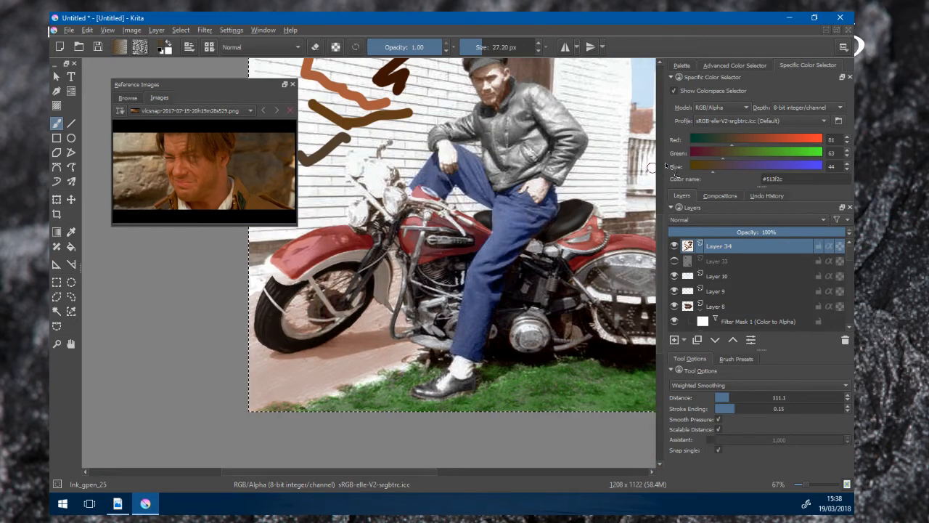
- Check the palette and advanced color selector, and add the Digital Colors Mixer docker to the workspace
{"action": "left_click", "coordinate": [685, 65]}
{"action": "left_click", "coordinate": [733, 65]}
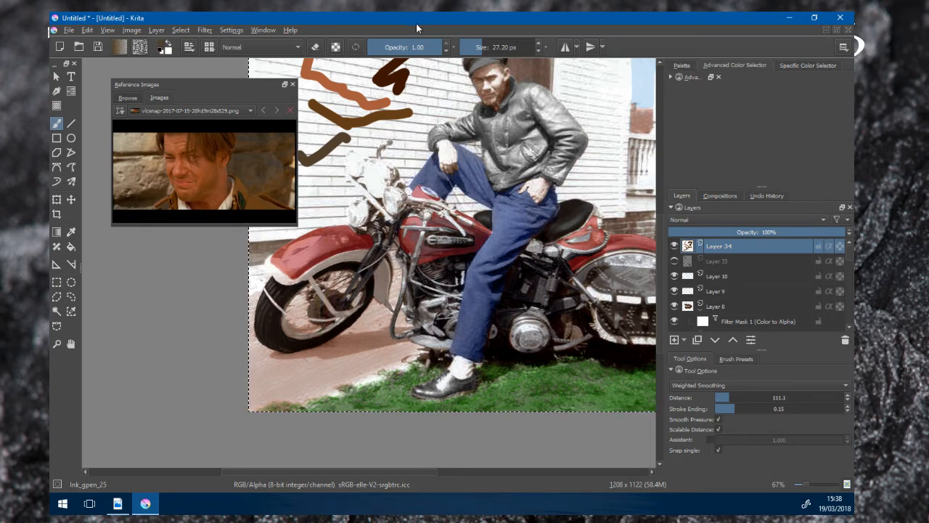
{"action": "right_click", "coordinate": [717, 57]}
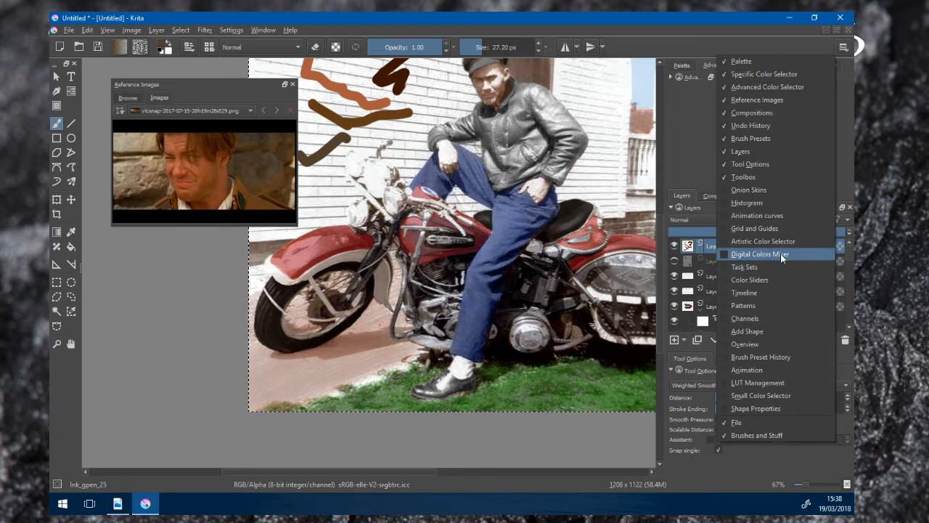
{"action": "left_click", "coordinate": [725, 254]}
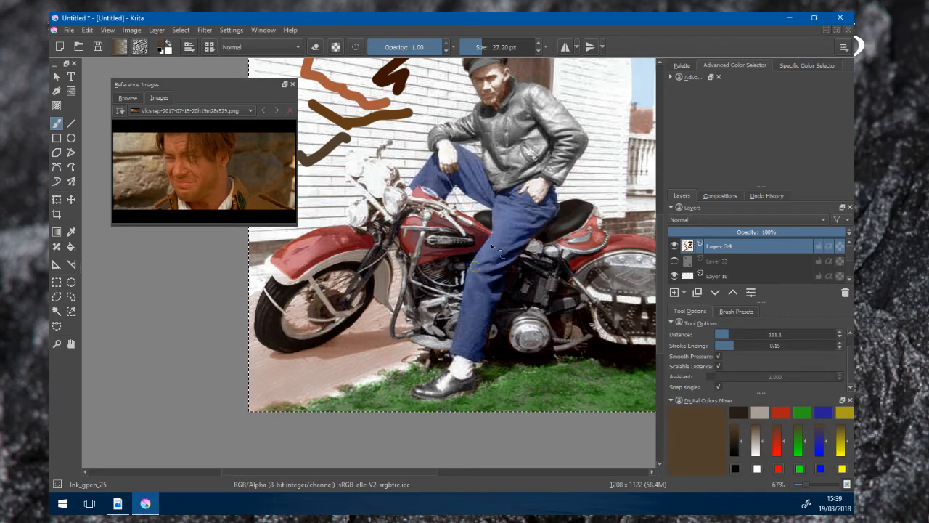
- Hide Layer 34, which holds the sampled-color test strokes over the white siding
{"action": "scroll", "coordinate": [447, 204], "scroll_direction": "down", "scroll_amount": 1}
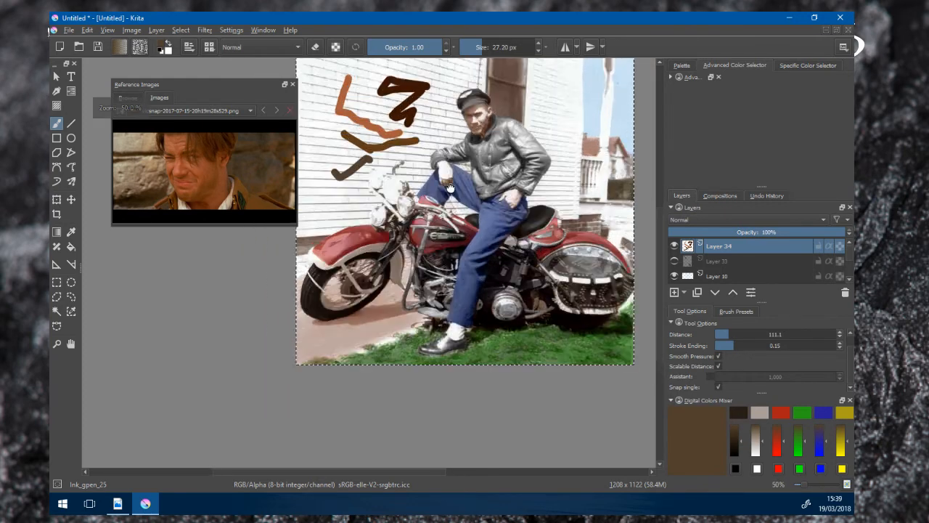
{"action": "left_click_drag", "start_coordinate": [451, 187], "coordinate": [482, 228]}
{"action": "left_click", "coordinate": [675, 246]}
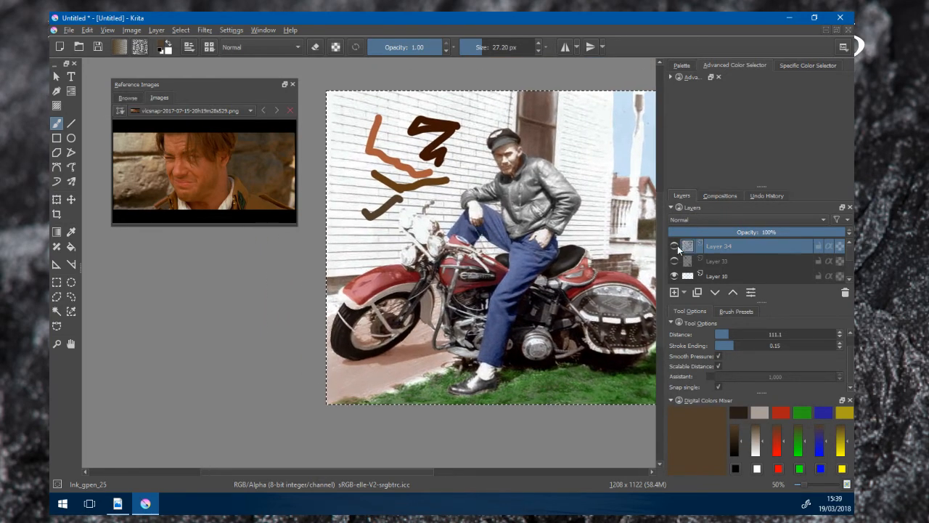
- Move the floating Reference Images docker off the photo and dock it alongside the color selector dockers
{"action": "scroll", "coordinate": [468, 202], "scroll_direction": "down", "scroll_amount": 2}
{"action": "scroll", "coordinate": [468, 202], "scroll_direction": "up", "scroll_amount": 2}
{"action": "mouse_move", "coordinate": [477, 200]}
{"action": "left_mouse_down"}
{"action": "mouse_move", "coordinate": [405, 199]}
{"action": "mouse_move", "coordinate": [414, 205]}
{"action": "left_mouse_up"}
{"action": "left_click", "coordinate": [291, 88]}
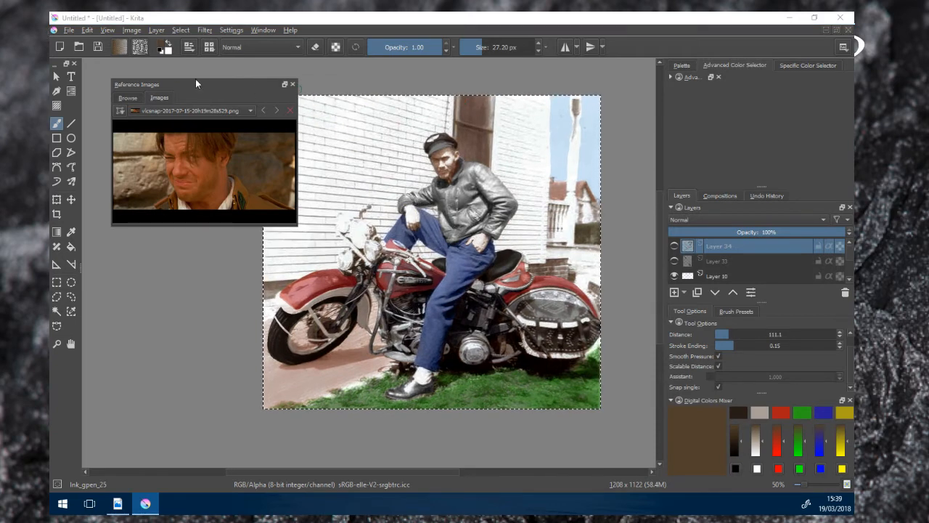
{"action": "left_click_drag", "start_coordinate": [178, 84], "coordinate": [526, 78]}
{"action": "left_click", "coordinate": [630, 77]}
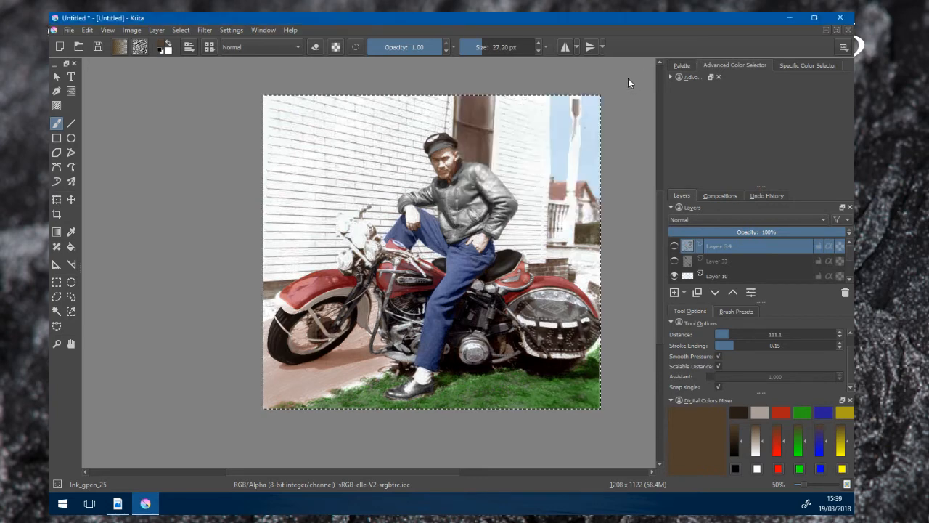
{"action": "left_click", "coordinate": [788, 67]}
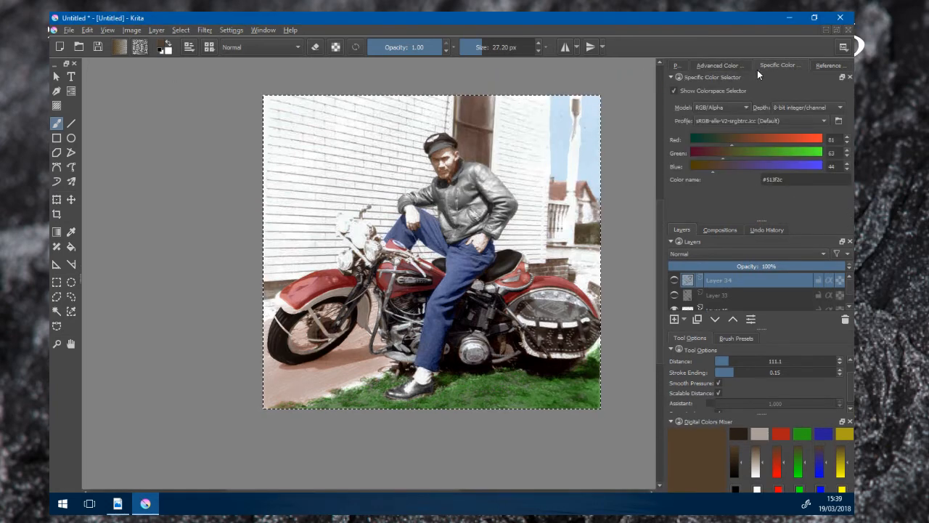
- Bring the Palette docker to the front of the docked color tools and view the photo beside it
{"action": "left_click", "coordinate": [691, 64]}
{"action": "left_click", "coordinate": [721, 65]}
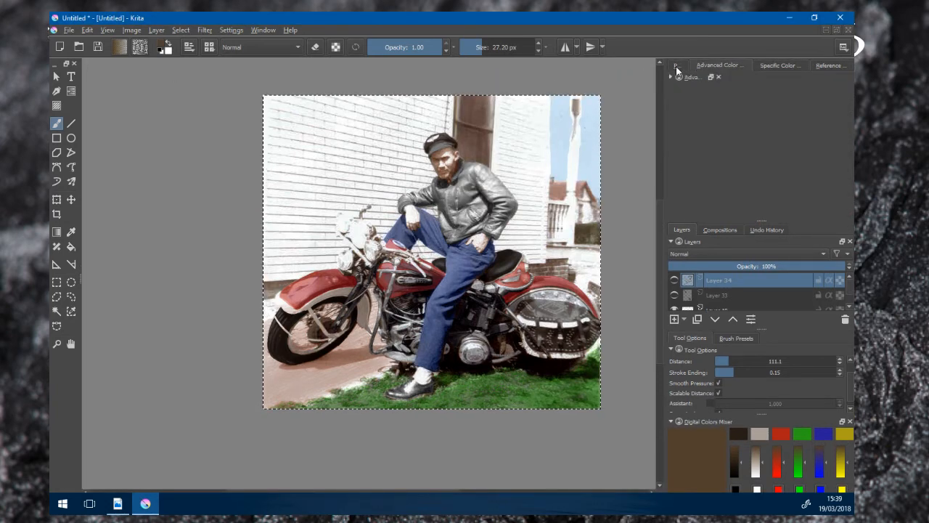
{"action": "left_click", "coordinate": [677, 67]}
{"action": "scroll", "coordinate": [452, 138], "scroll_direction": "down", "scroll_amount": 2}
{"action": "scroll", "coordinate": [452, 138], "scroll_direction": "up", "scroll_amount": 4}
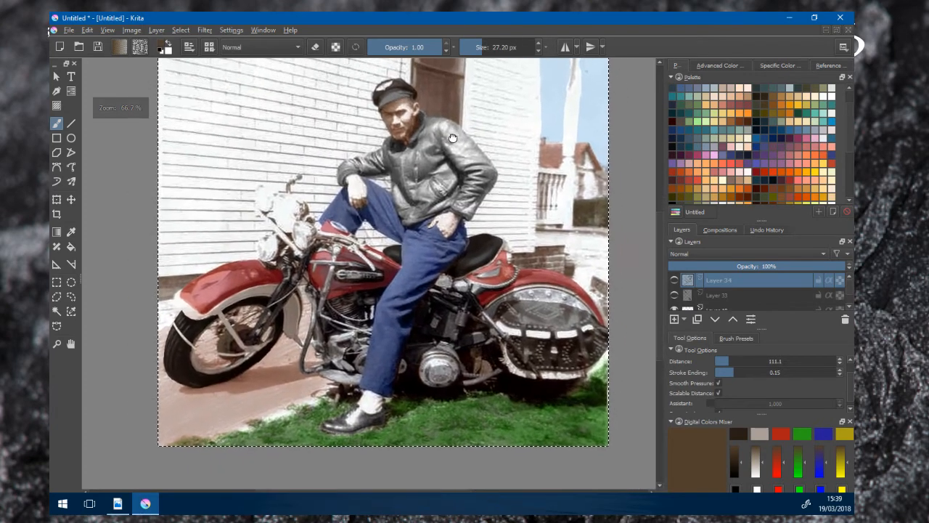
{"action": "left_click_drag", "start_coordinate": [453, 138], "coordinate": [471, 167]}
{"action": "scroll", "coordinate": [471, 198], "scroll_direction": "down", "scroll_amount": 1}
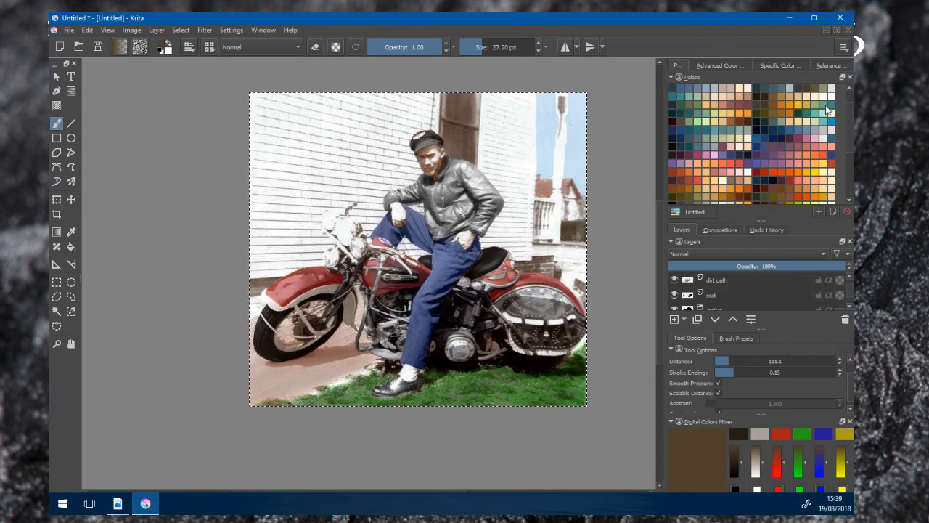
- Choose the black swatch from the palette and look over the layer blending modes without picking one
{"action": "scroll", "coordinate": [830, 107], "scroll_direction": "up", "scroll_amount": 1}
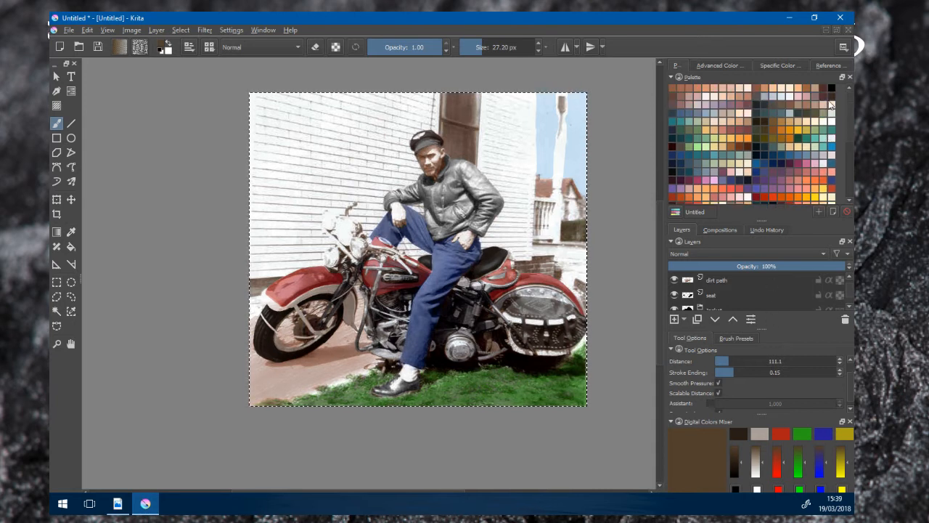
{"action": "left_click", "coordinate": [746, 254]}
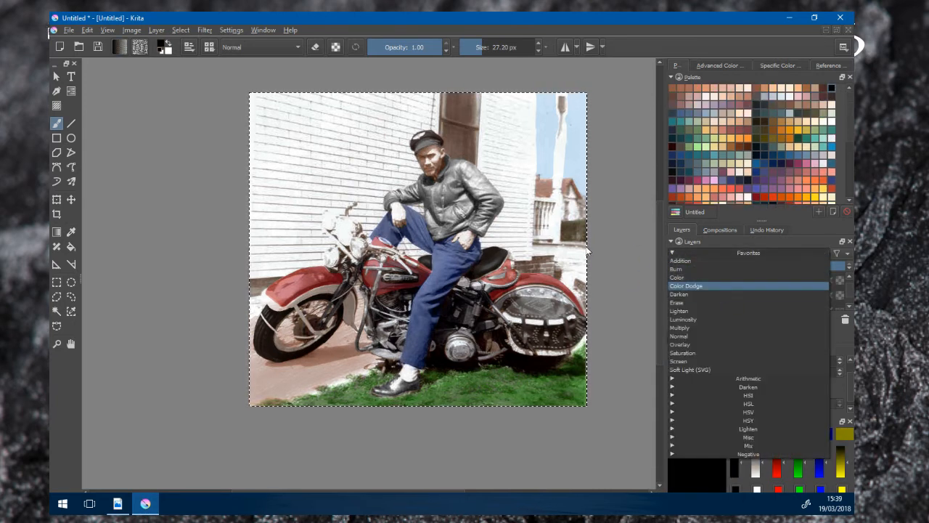
{"action": "left_click", "coordinate": [610, 241]}
- Look through the layer stack, including Tires, dirt path and the Jacket group, down to Ground and the pasted base layer
{"action": "scroll", "coordinate": [613, 295], "scroll_direction": "up", "scroll_amount": 3}
{"action": "scroll", "coordinate": [588, 305], "scroll_direction": "down", "scroll_amount": 3}
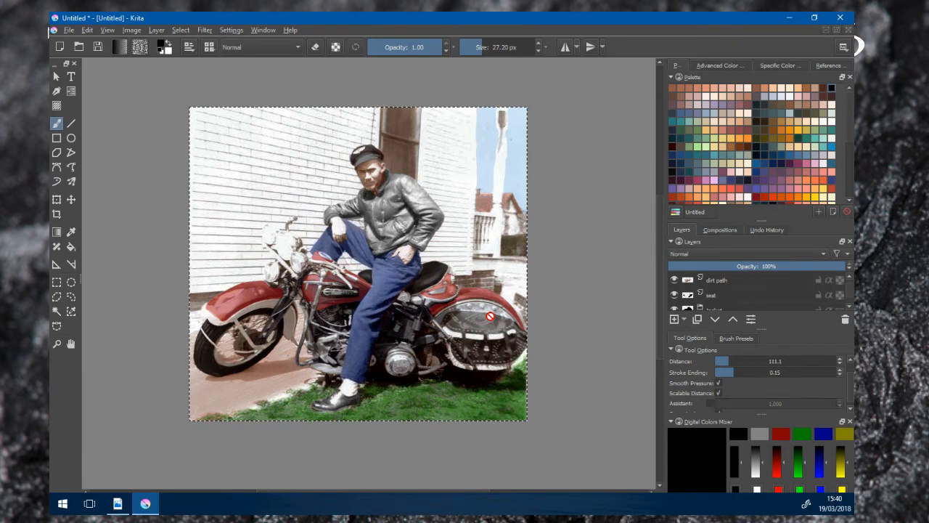
{"action": "left_click", "coordinate": [490, 316]}
{"action": "scroll", "coordinate": [732, 296], "scroll_direction": "up", "scroll_amount": 3}
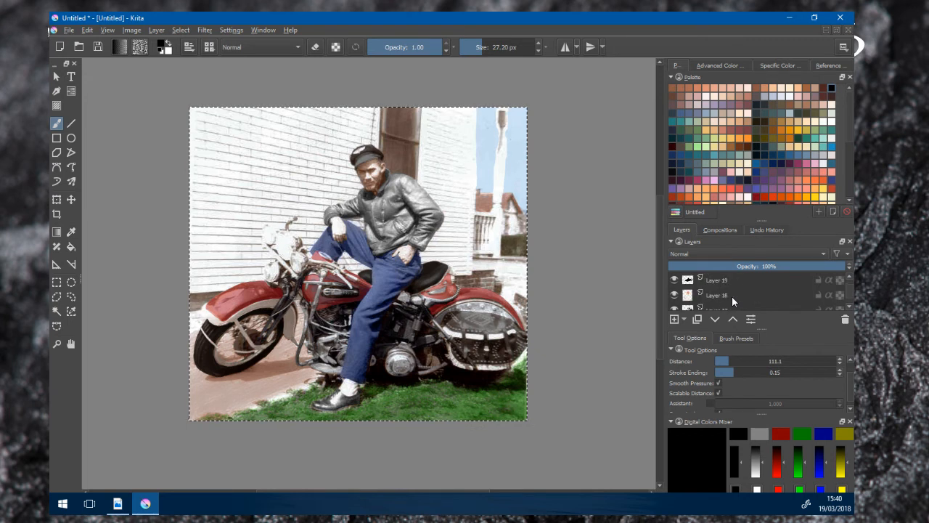
{"action": "scroll", "coordinate": [732, 293], "scroll_direction": "down", "scroll_amount": 2}
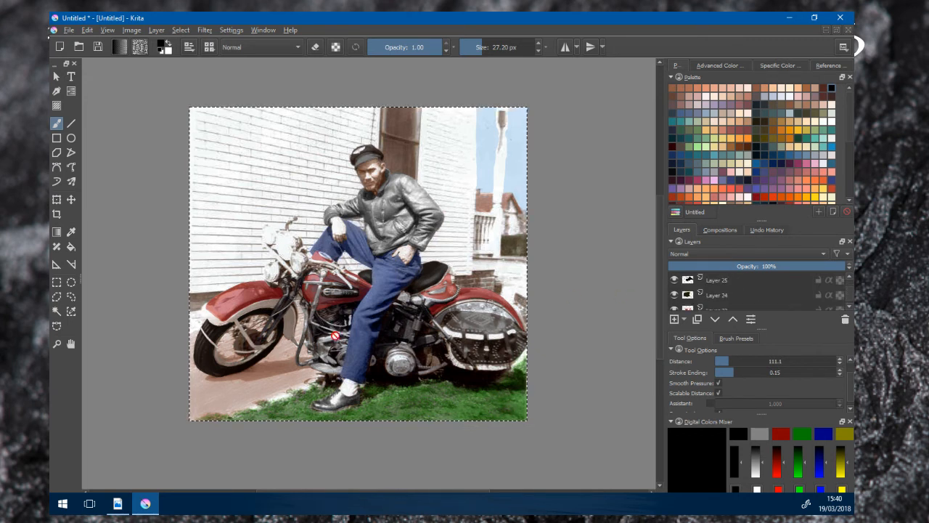
{"action": "scroll", "coordinate": [751, 287], "scroll_direction": "up", "scroll_amount": 9}
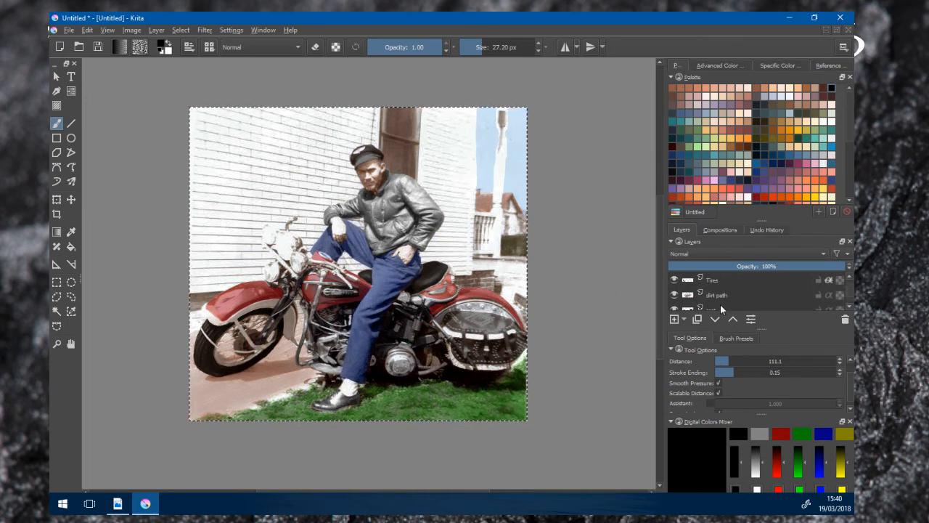
{"action": "scroll", "coordinate": [735, 281], "scroll_direction": "up", "scroll_amount": 3}
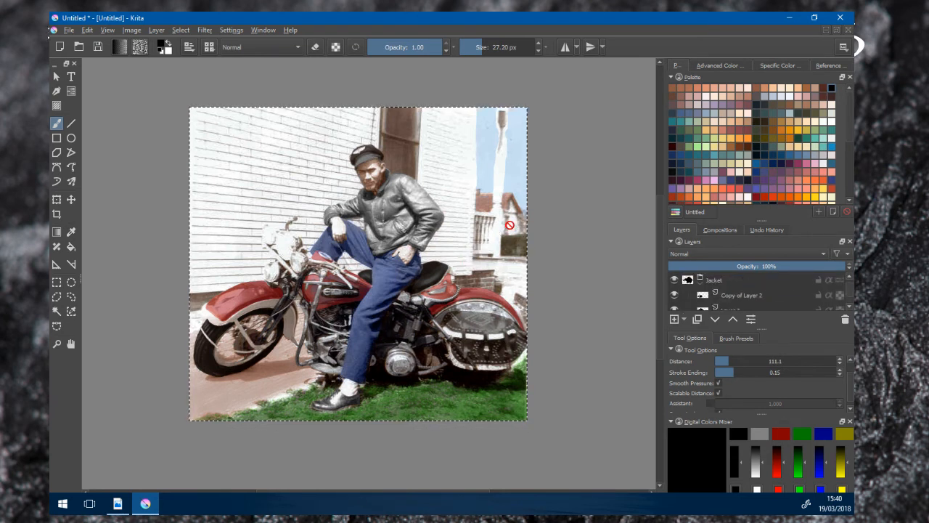
{"action": "scroll", "coordinate": [698, 292], "scroll_direction": "down", "scroll_amount": 10}
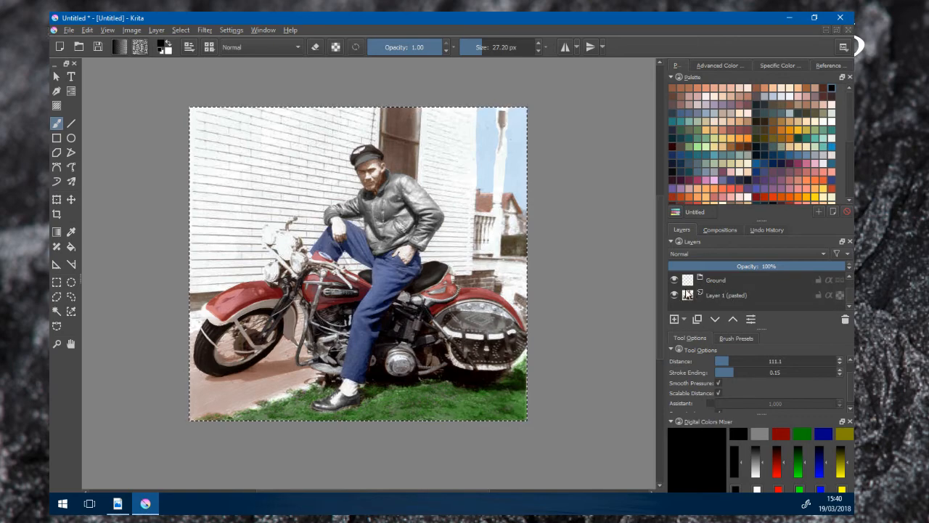
- Examine the painted grass around the man's shoe and the dirt path up close, against the whole photo
{"action": "scroll", "coordinate": [453, 297], "scroll_direction": "up", "scroll_amount": 2}
{"action": "scroll", "coordinate": [454, 298], "scroll_direction": "down", "scroll_amount": 3}
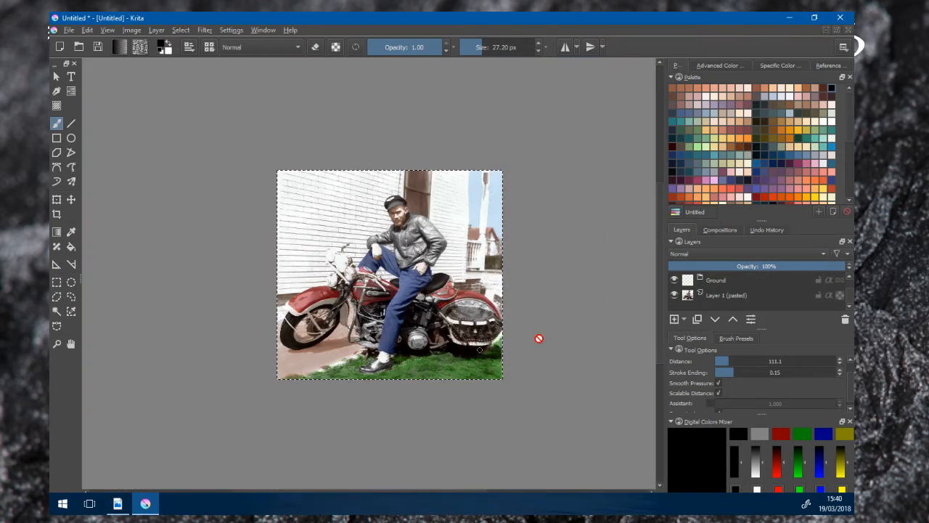
{"action": "scroll", "coordinate": [539, 337], "scroll_direction": "up", "scroll_amount": 2}
{"action": "scroll", "coordinate": [363, 337], "scroll_direction": "up", "scroll_amount": 1}
{"action": "left_click_drag", "start_coordinate": [363, 338], "coordinate": [506, 352]}
{"action": "scroll", "coordinate": [585, 330], "scroll_direction": "down", "scroll_amount": 2}
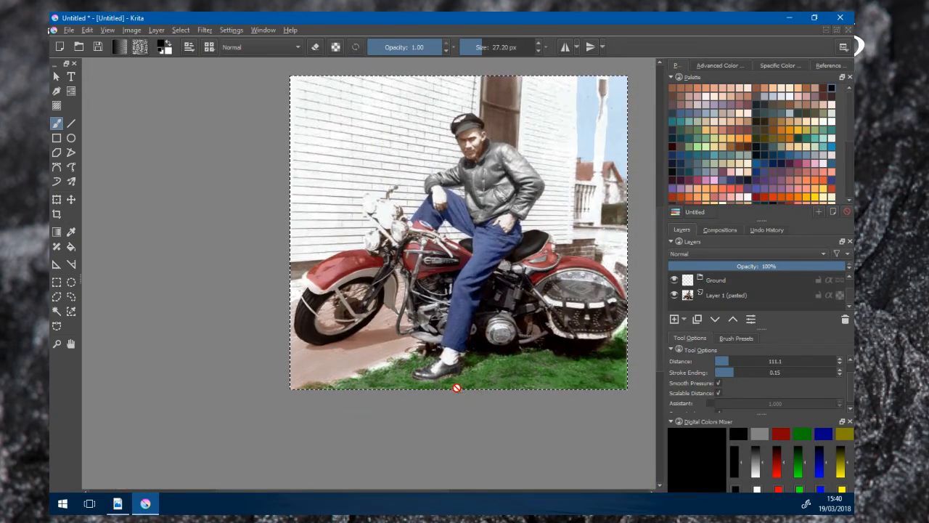
{"action": "scroll", "coordinate": [466, 381], "scroll_direction": "up", "scroll_amount": 2}
{"action": "scroll", "coordinate": [466, 381], "scroll_direction": "up", "scroll_amount": 2}
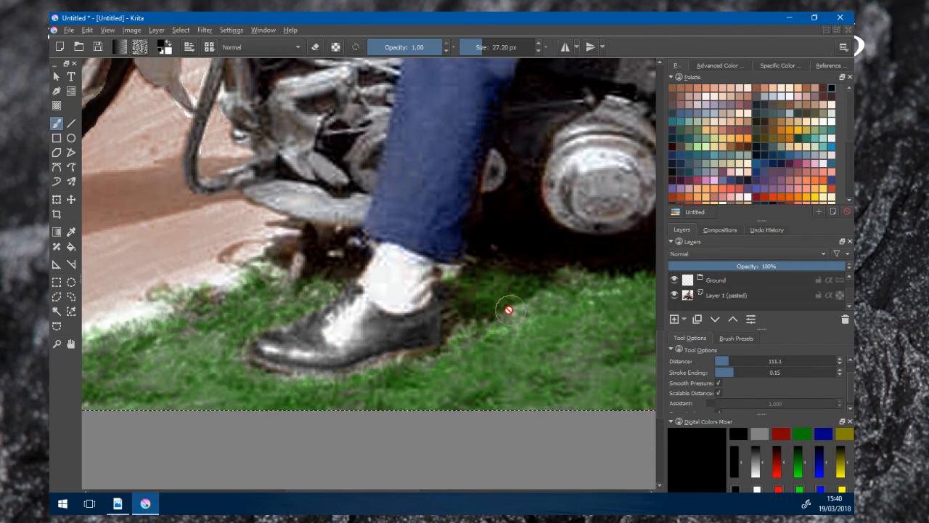
{"action": "scroll", "coordinate": [508, 311], "scroll_direction": "down", "scroll_amount": 3}
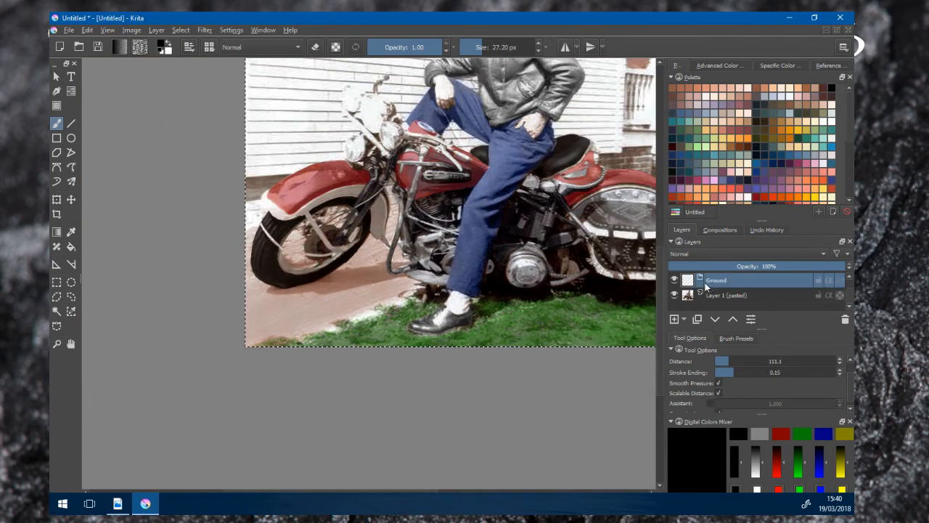
- Compare the unnamed numbered layers with the named ones such as dirt path and the Jacket group in the layer stack
{"action": "scroll", "coordinate": [715, 292], "scroll_direction": "up", "scroll_amount": 5}
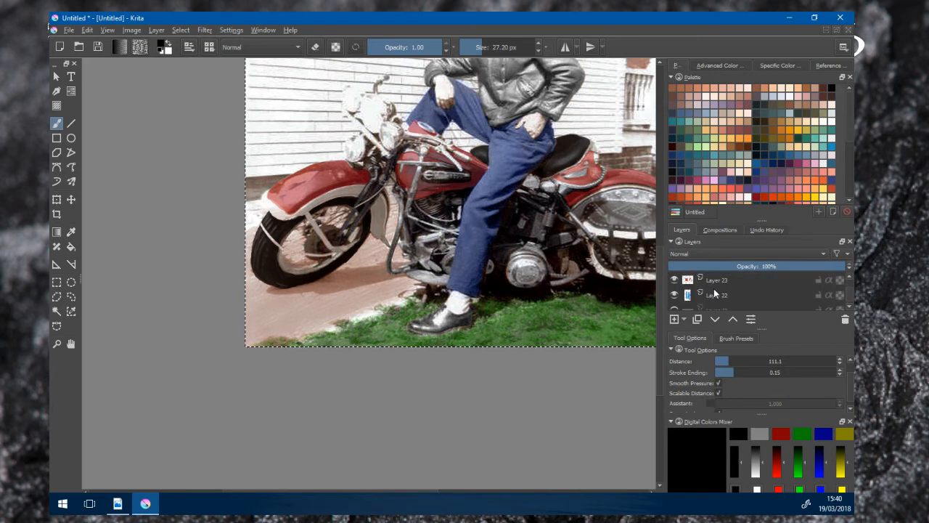
{"action": "scroll", "coordinate": [714, 290], "scroll_direction": "down", "scroll_amount": 5}
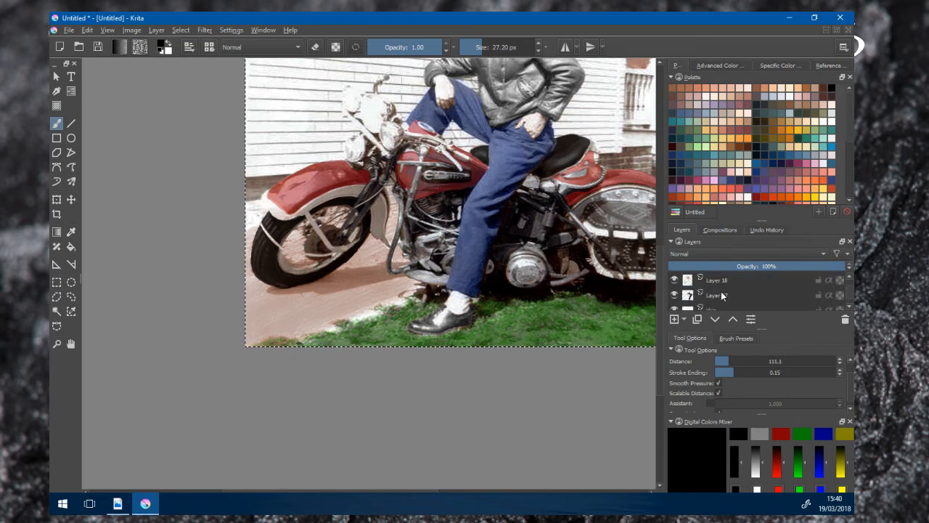
{"action": "scroll", "coordinate": [722, 296], "scroll_direction": "down", "scroll_amount": 4}
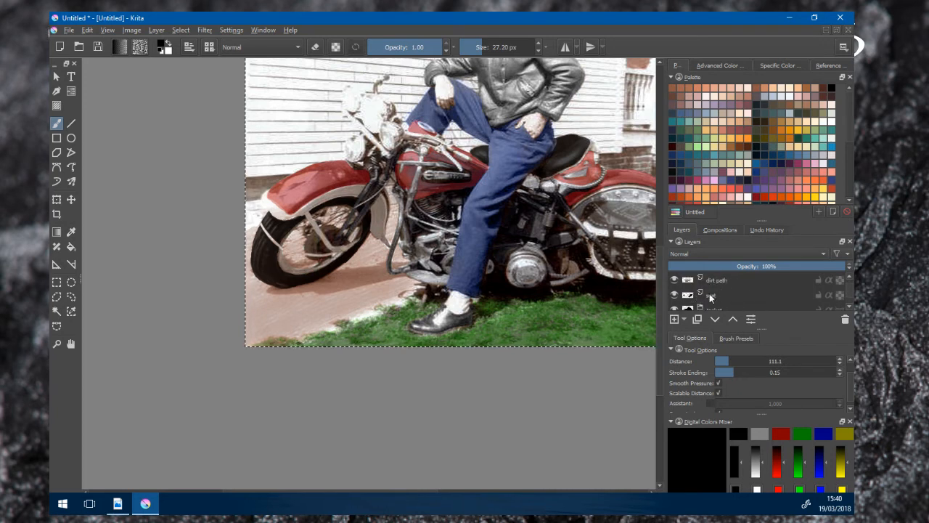
{"action": "scroll", "coordinate": [722, 300], "scroll_direction": "down", "scroll_amount": 4}
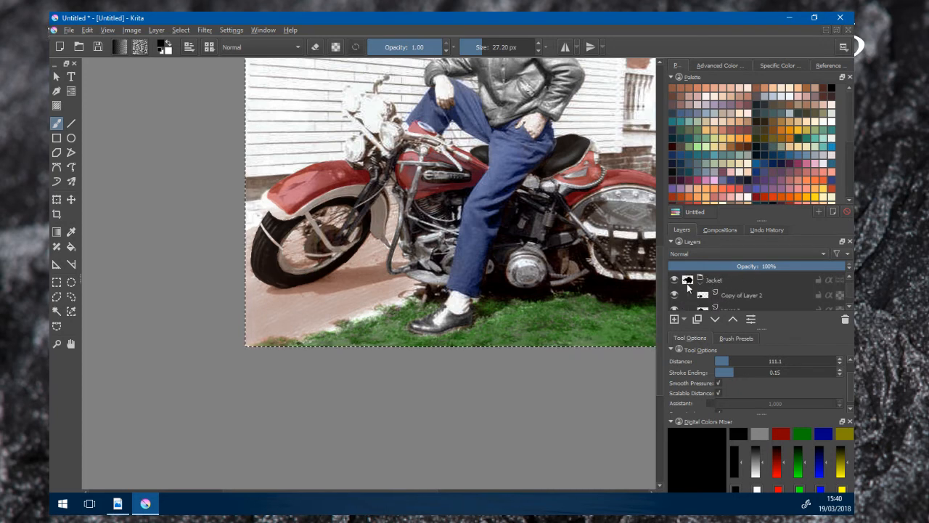
{"action": "scroll", "coordinate": [737, 297], "scroll_direction": "down", "scroll_amount": 4}
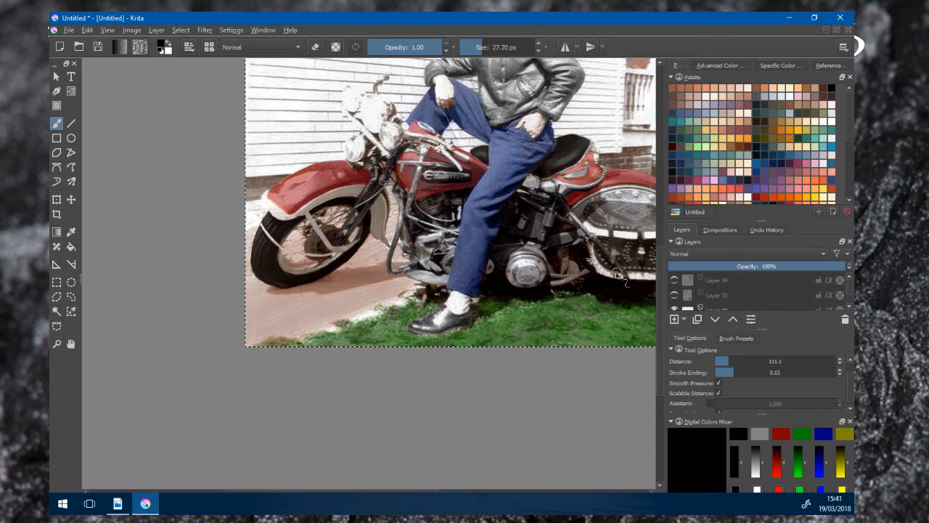
{"action": "scroll", "coordinate": [549, 272], "scroll_direction": "down", "scroll_amount": 2}
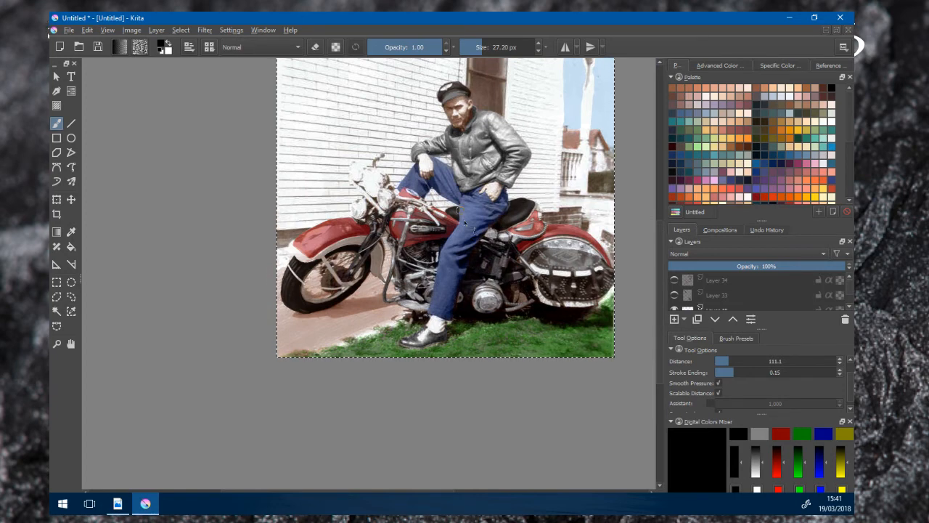
{"action": "scroll", "coordinate": [451, 274], "scroll_direction": "down", "scroll_amount": 1}
{"action": "scroll", "coordinate": [450, 290], "scroll_direction": "up", "scroll_amount": 3}
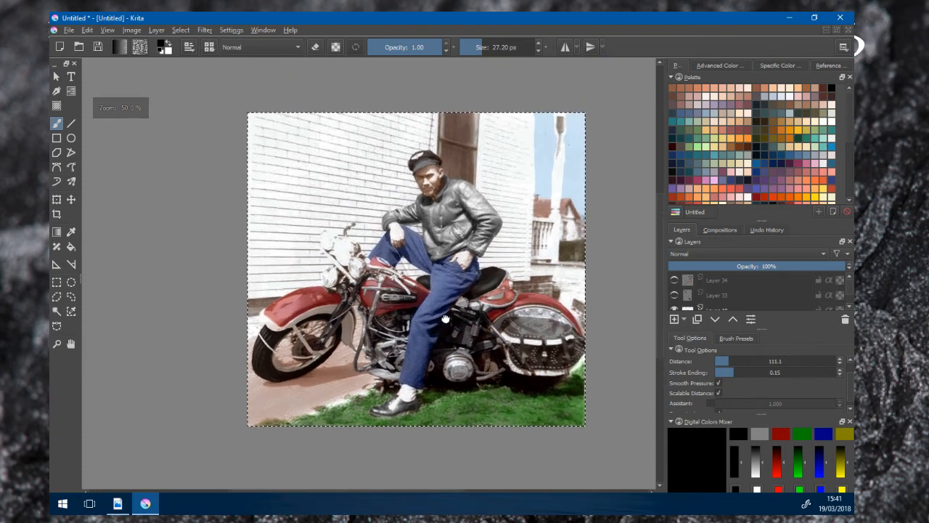
{"action": "scroll", "coordinate": [450, 311], "scroll_direction": "down", "scroll_amount": 1}
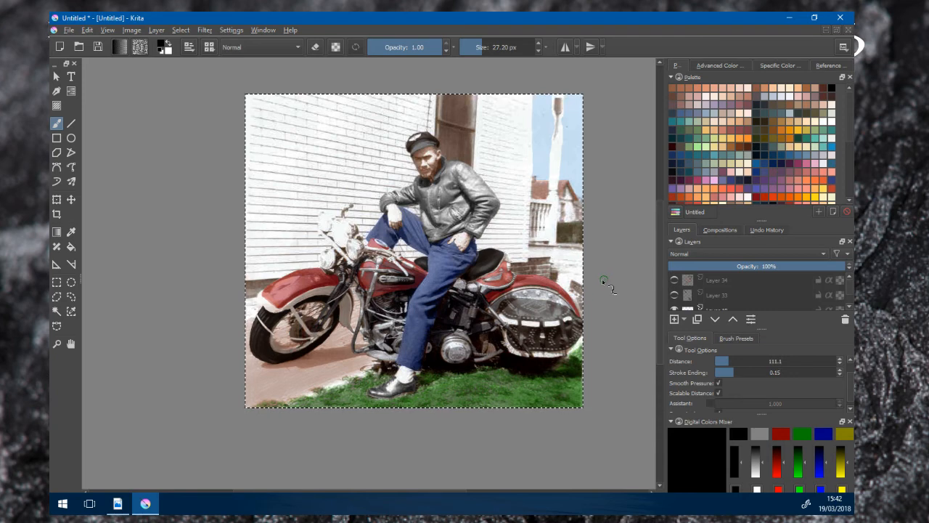
{"action": "scroll", "coordinate": [501, 292], "scroll_direction": "down", "scroll_amount": 2}
{"action": "scroll", "coordinate": [501, 291], "scroll_direction": "up", "scroll_amount": 2}
{"action": "left_click_drag", "start_coordinate": [500, 270], "coordinate": [489, 286]}
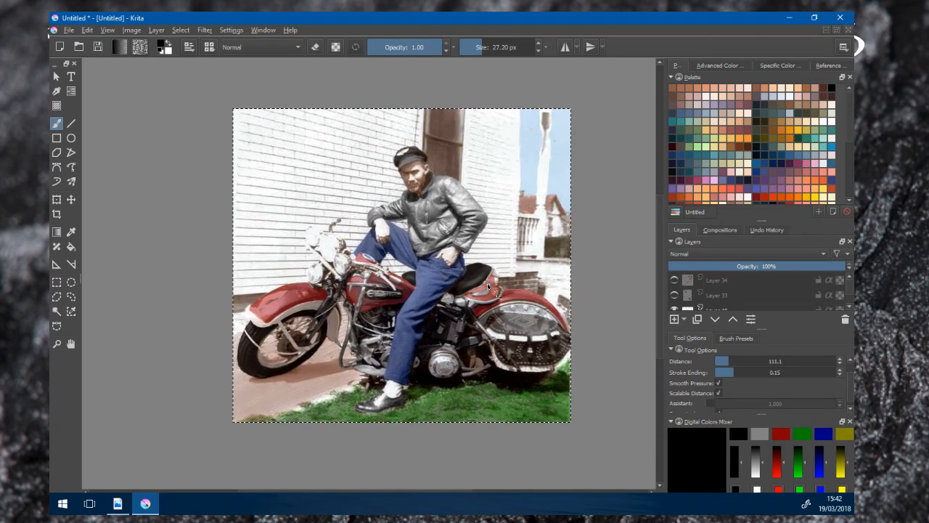